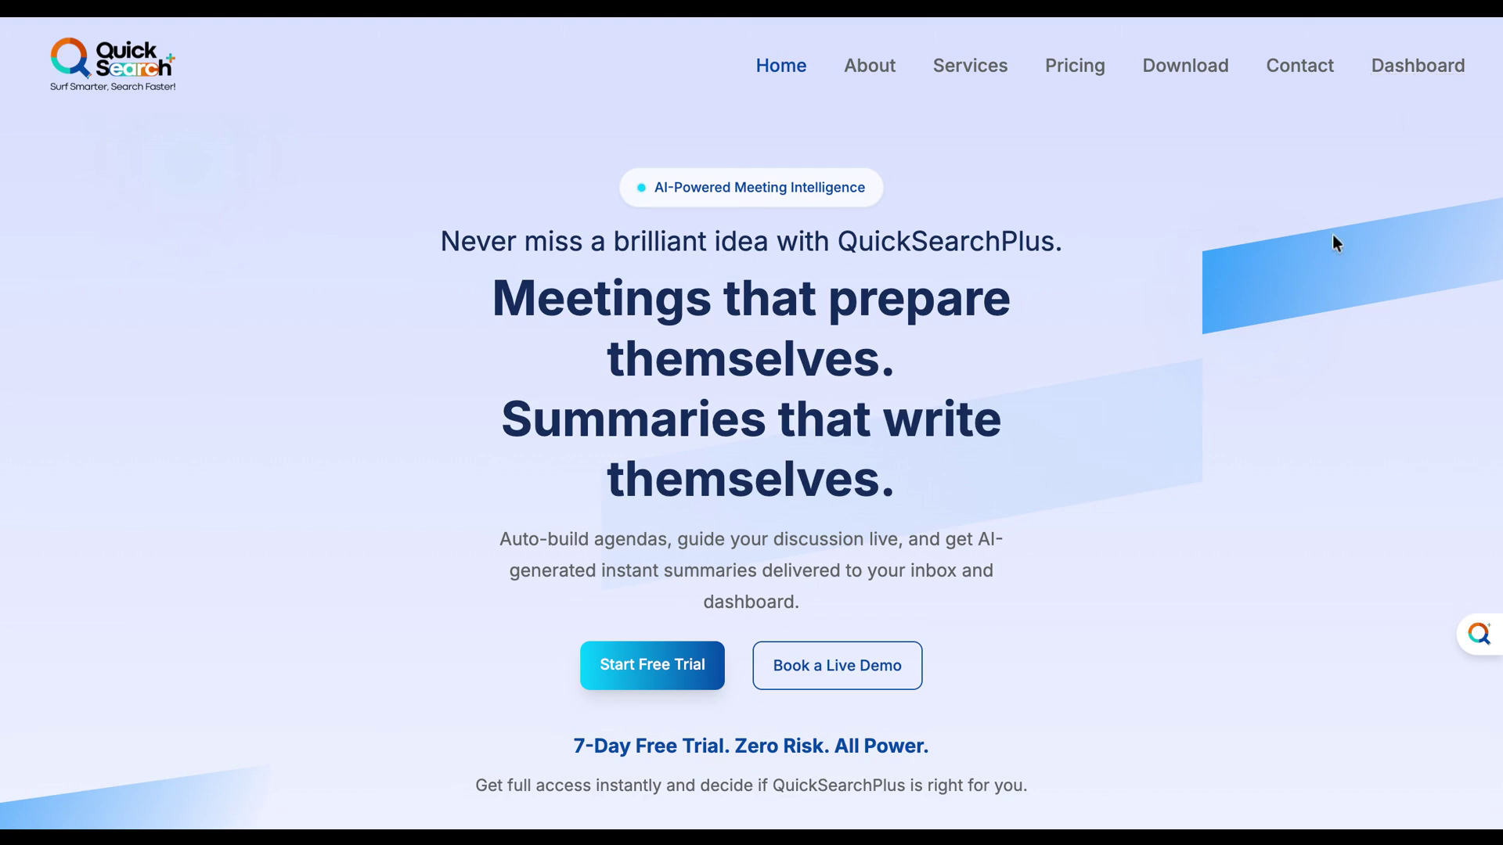
- Open the dashboard, advance the onboarding tour to its Agenda Hub stop (3 of 13), then skip it
{"action": "left_click", "coordinate": [1432, 65]}
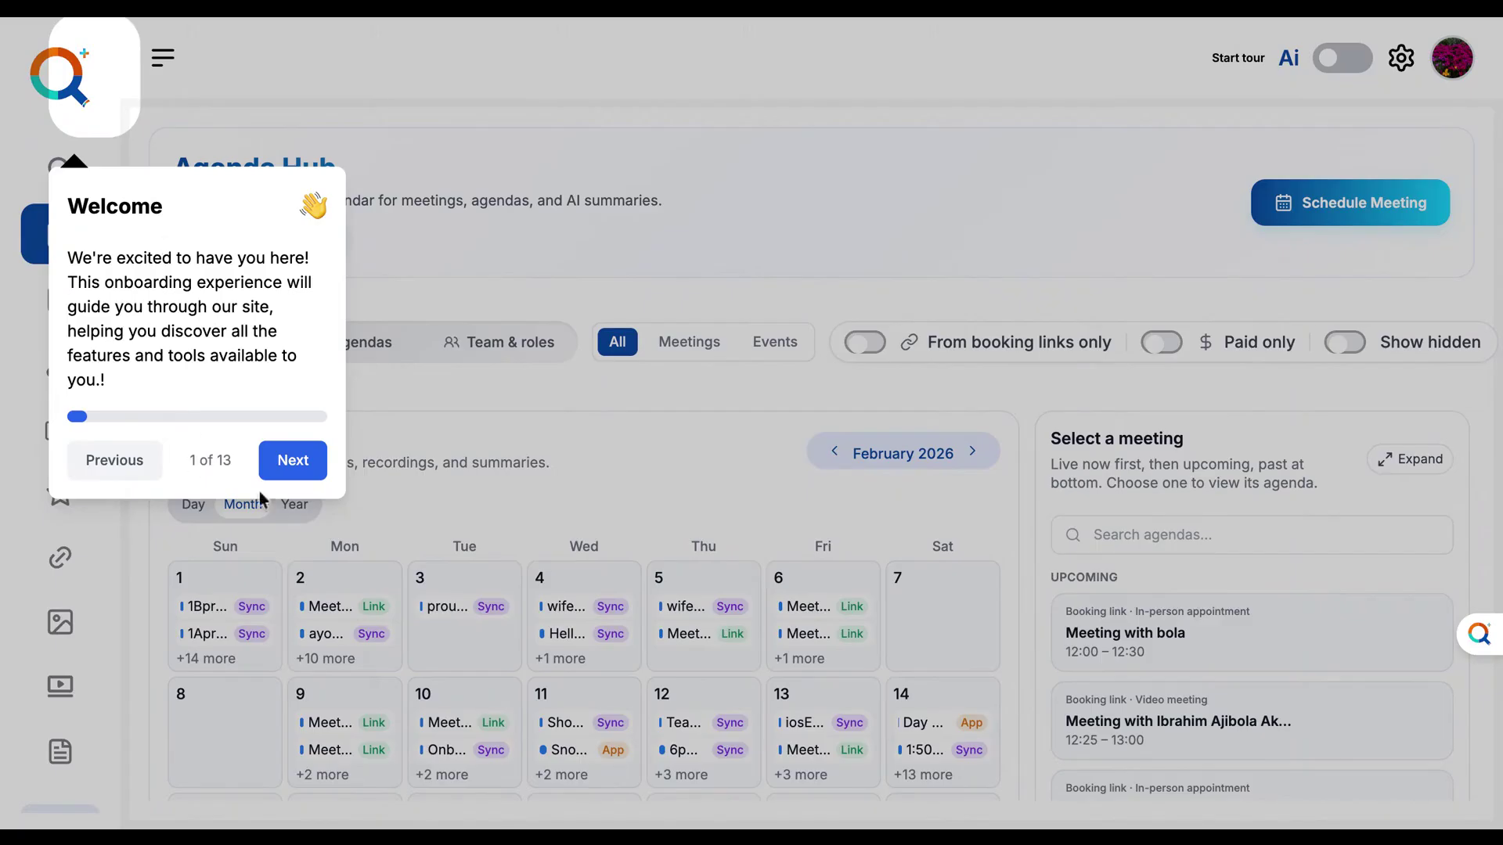
{"action": "left_click", "coordinate": [302, 468]}
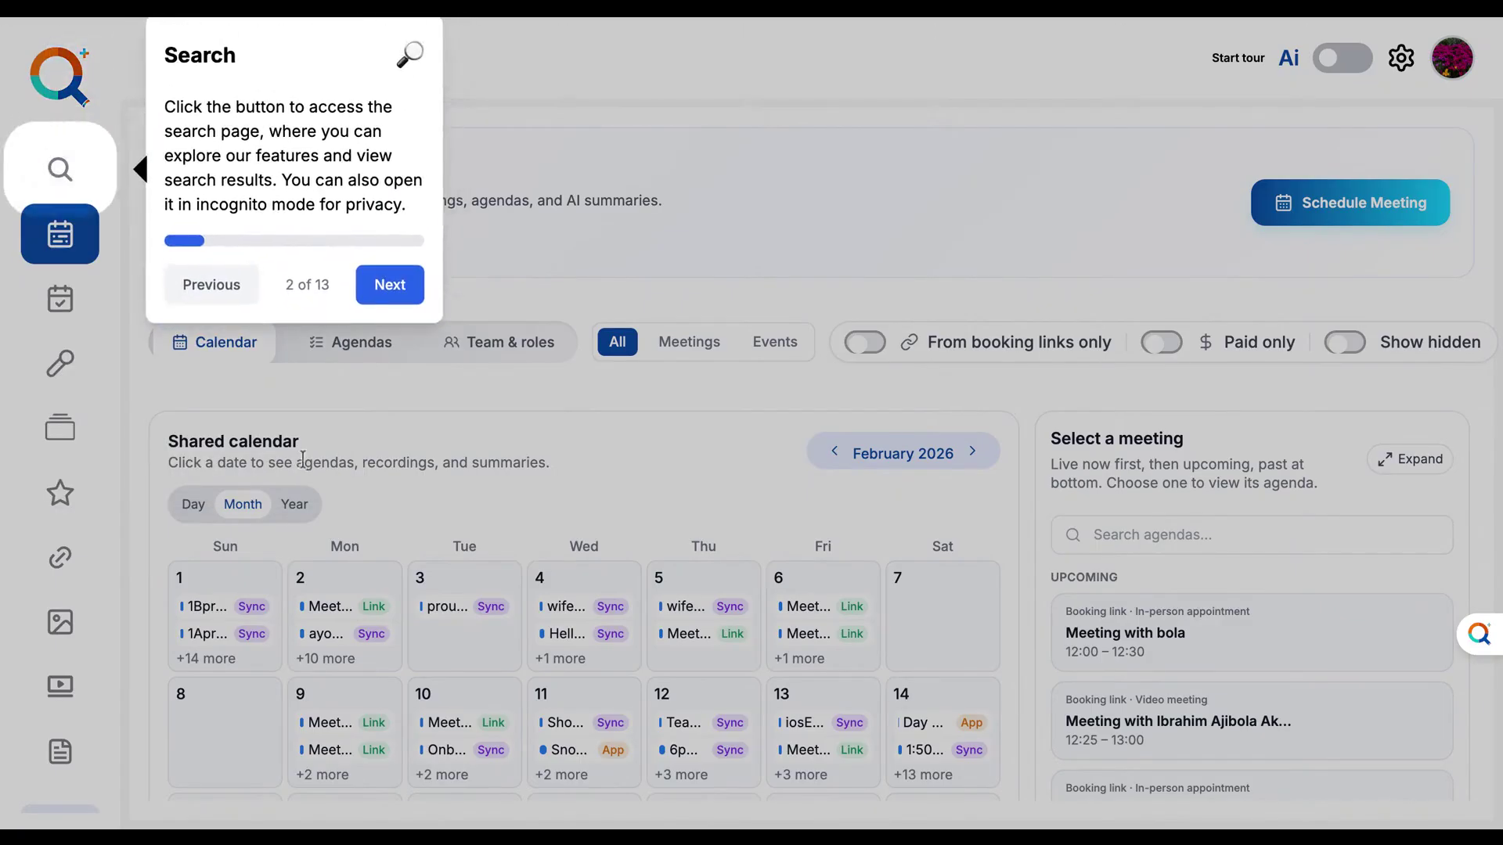
{"action": "left_click", "coordinate": [389, 294]}
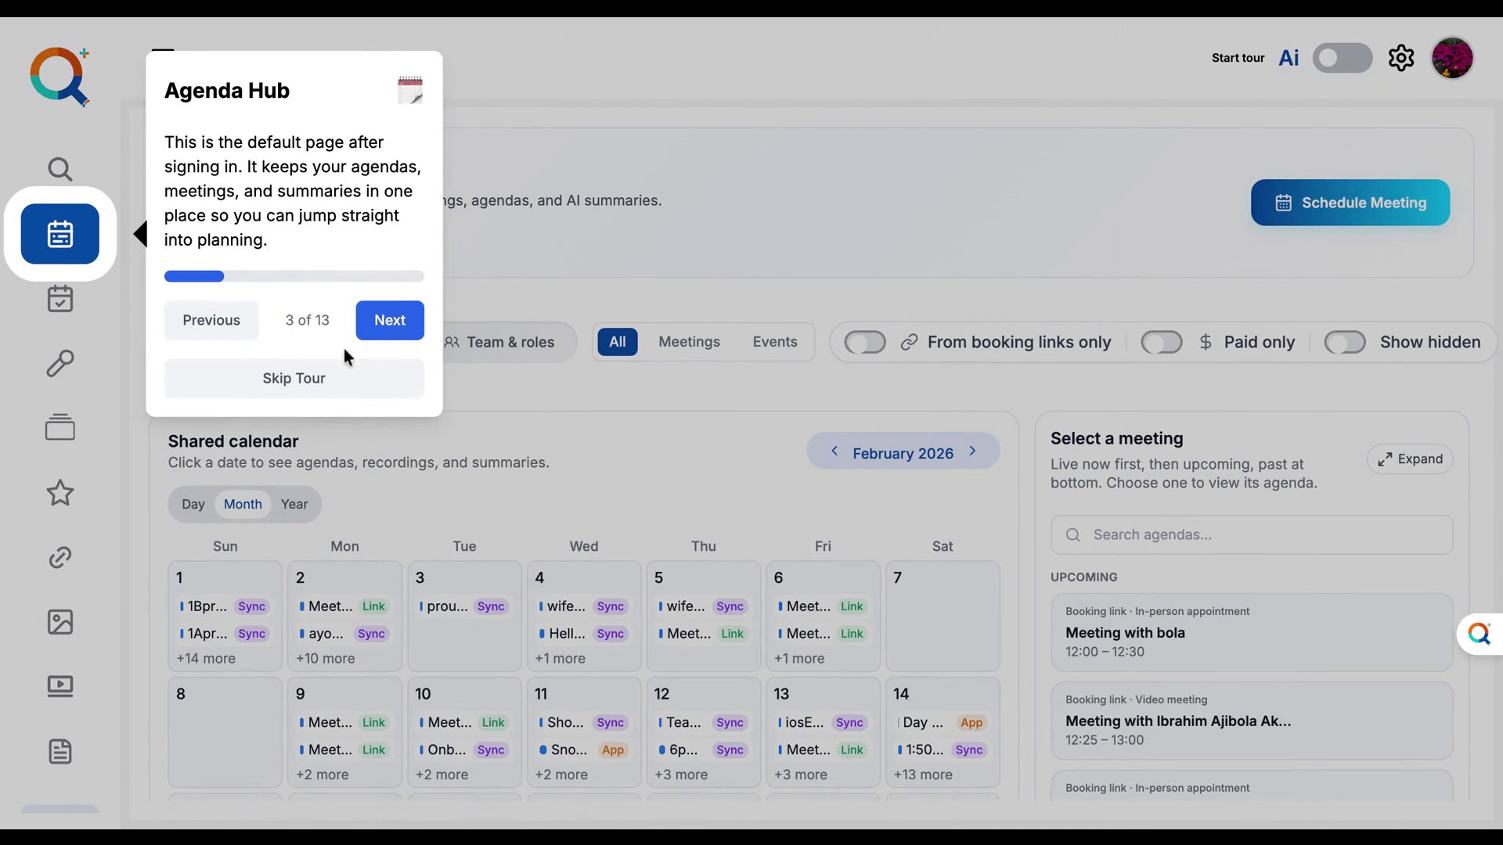
{"action": "left_click", "coordinate": [331, 389]}
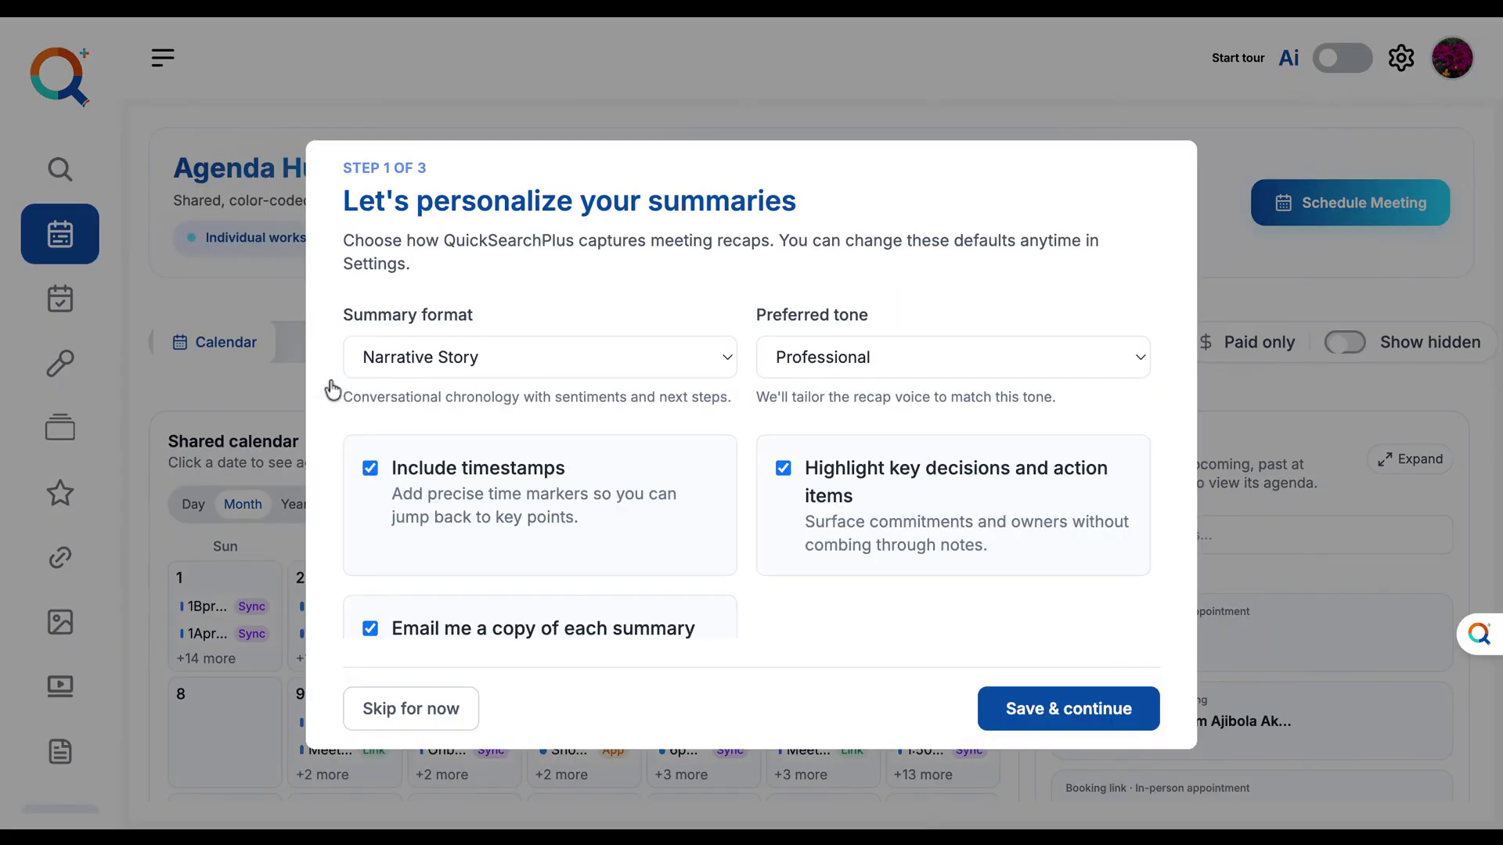
- Save summary preferences: Narrative Story format, Professional tone, timestamps, highlights and emailed copies
{"action": "scroll", "coordinate": [621, 505], "scroll_direction": "down", "scroll_amount": 1}
{"action": "scroll", "coordinate": [590, 360], "scroll_direction": "up", "scroll_amount": 1}
{"action": "left_click", "coordinate": [590, 359]}
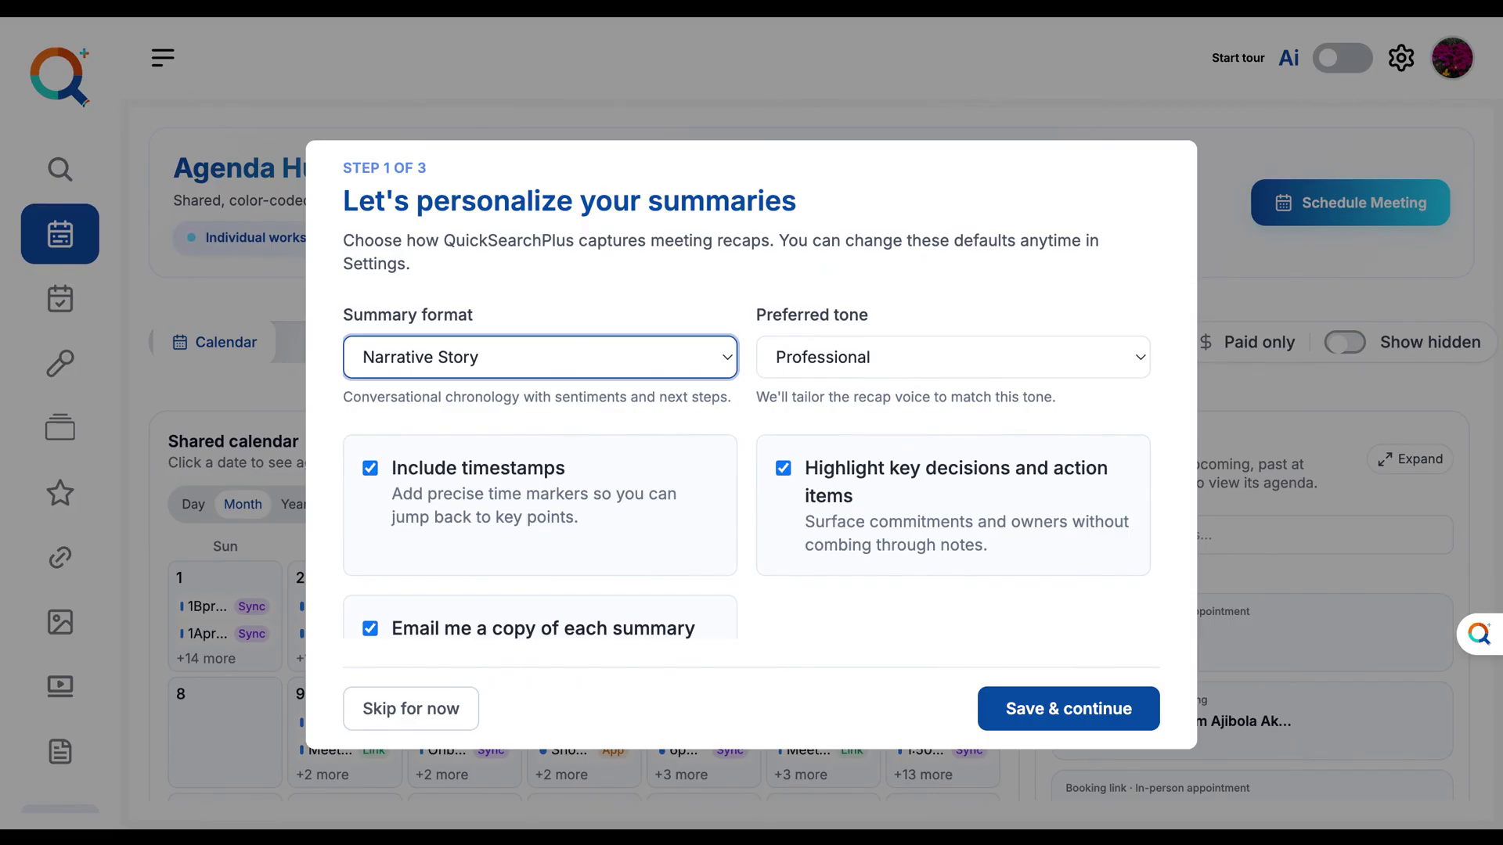
{"action": "left_click", "coordinate": [906, 364]}
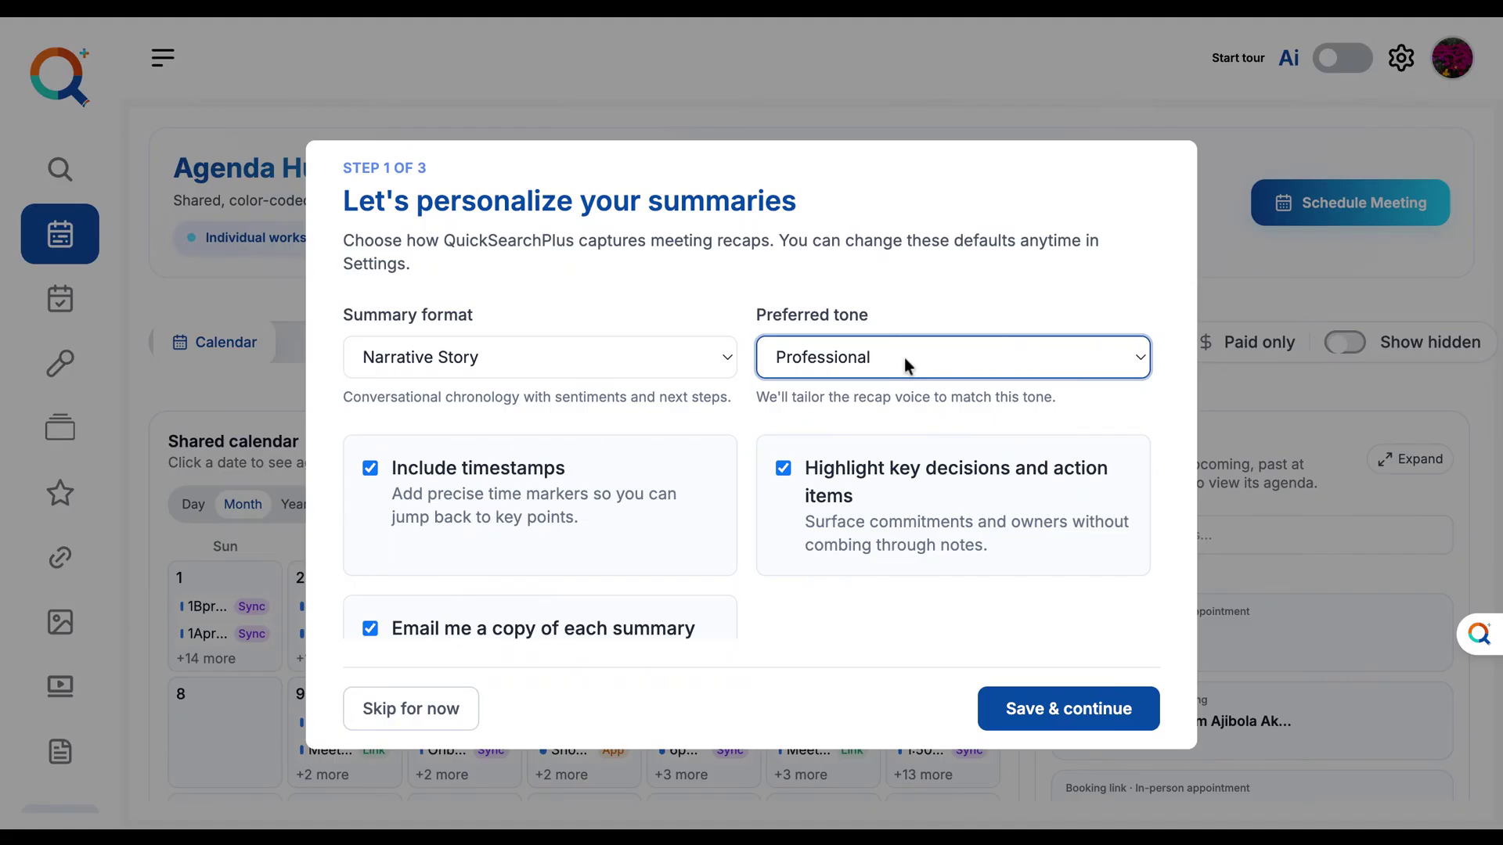
{"action": "scroll", "coordinate": [560, 520], "scroll_direction": "down", "scroll_amount": 1}
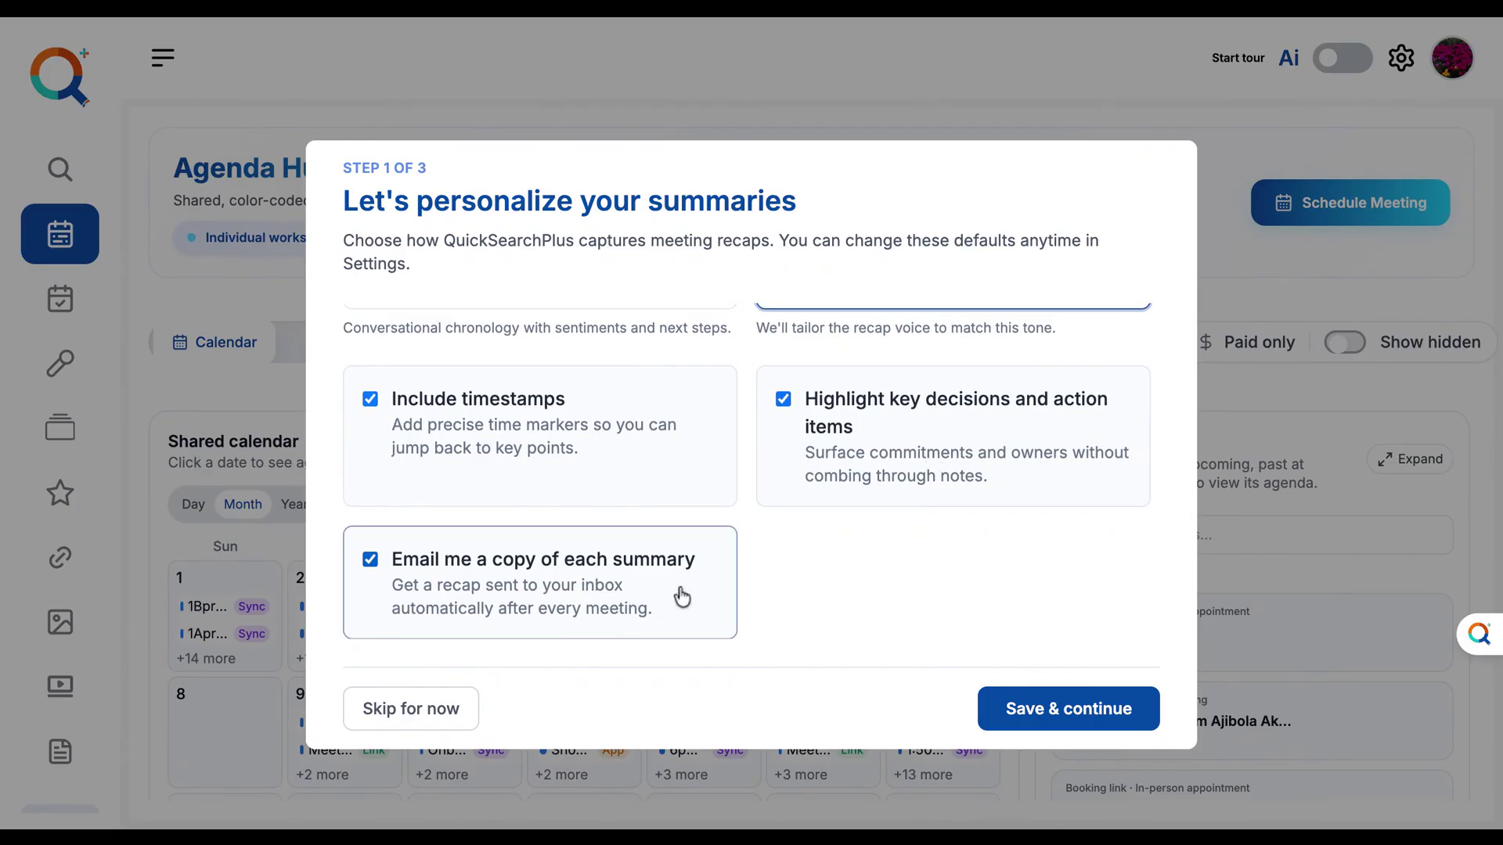
{"action": "scroll", "coordinate": [891, 498], "scroll_direction": "up", "scroll_amount": 2}
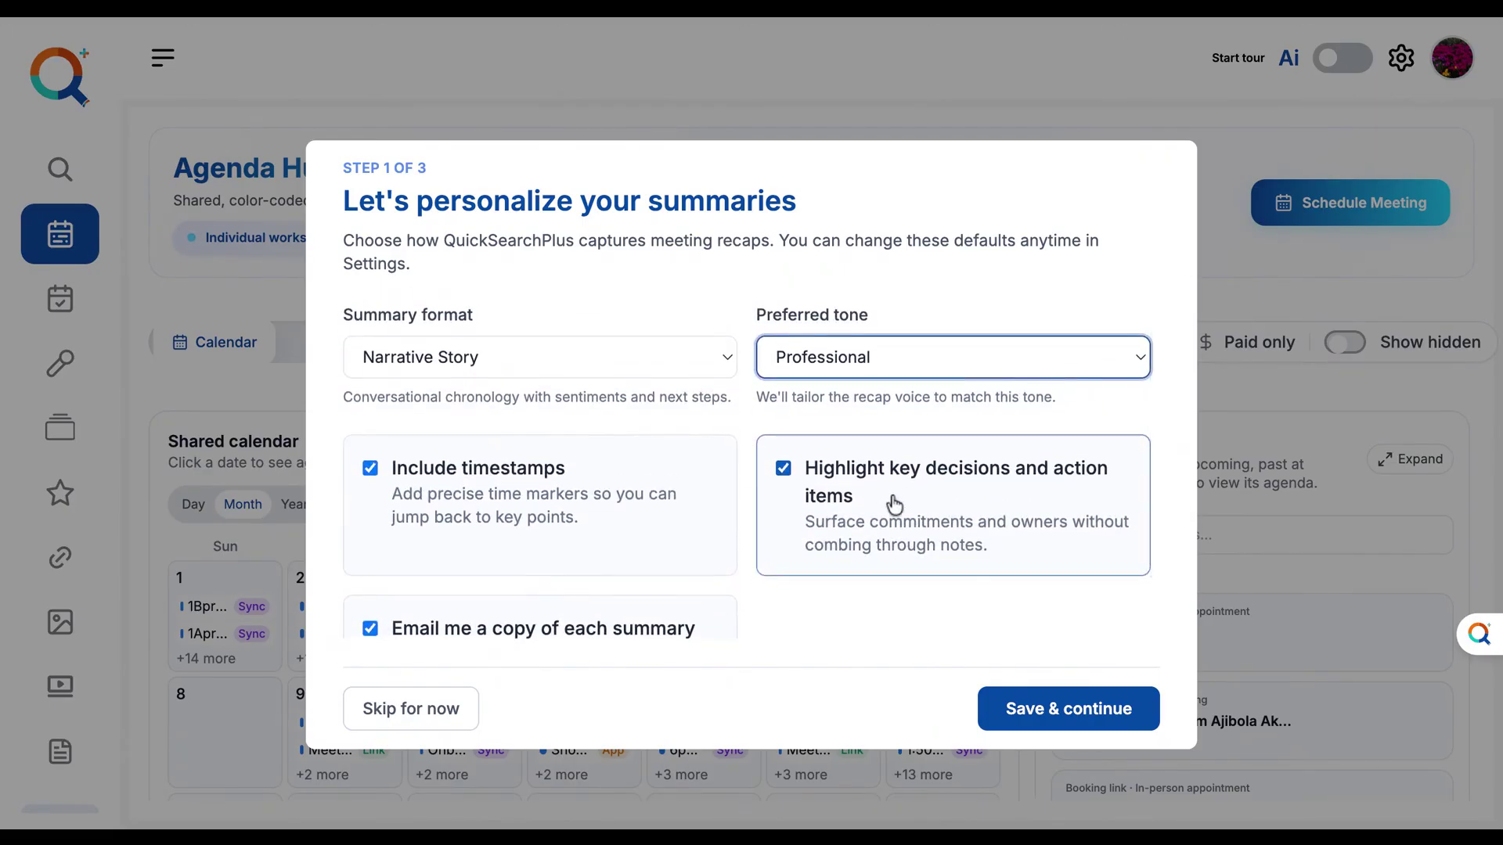
{"action": "left_click", "coordinate": [1055, 711]}
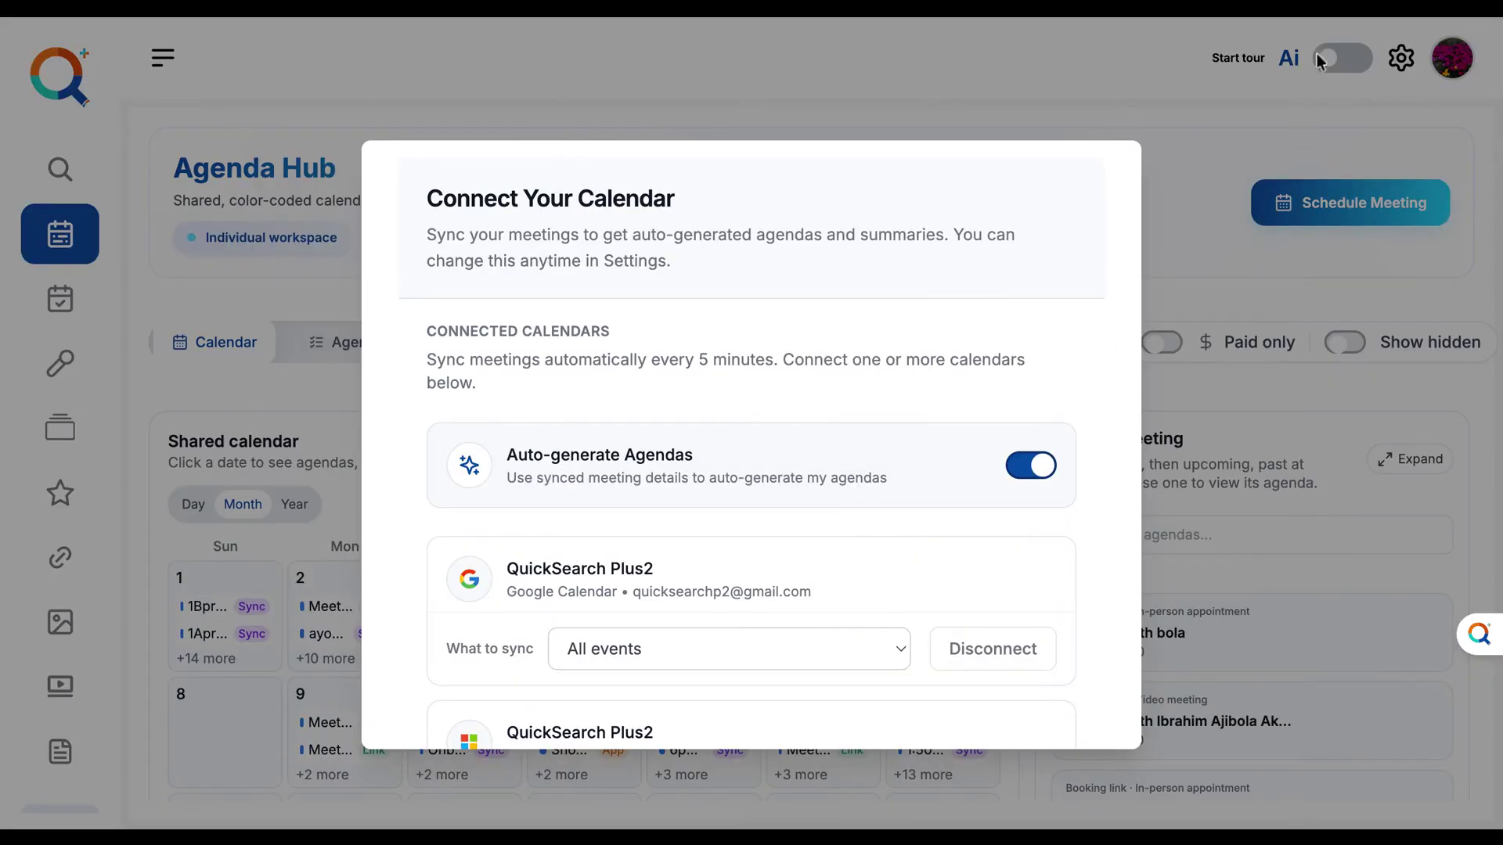
- Review the Connect Your Calendar options and add another Google calendar alongside Microsoft Teams
{"action": "mouse_move", "coordinate": [1330, 23]}
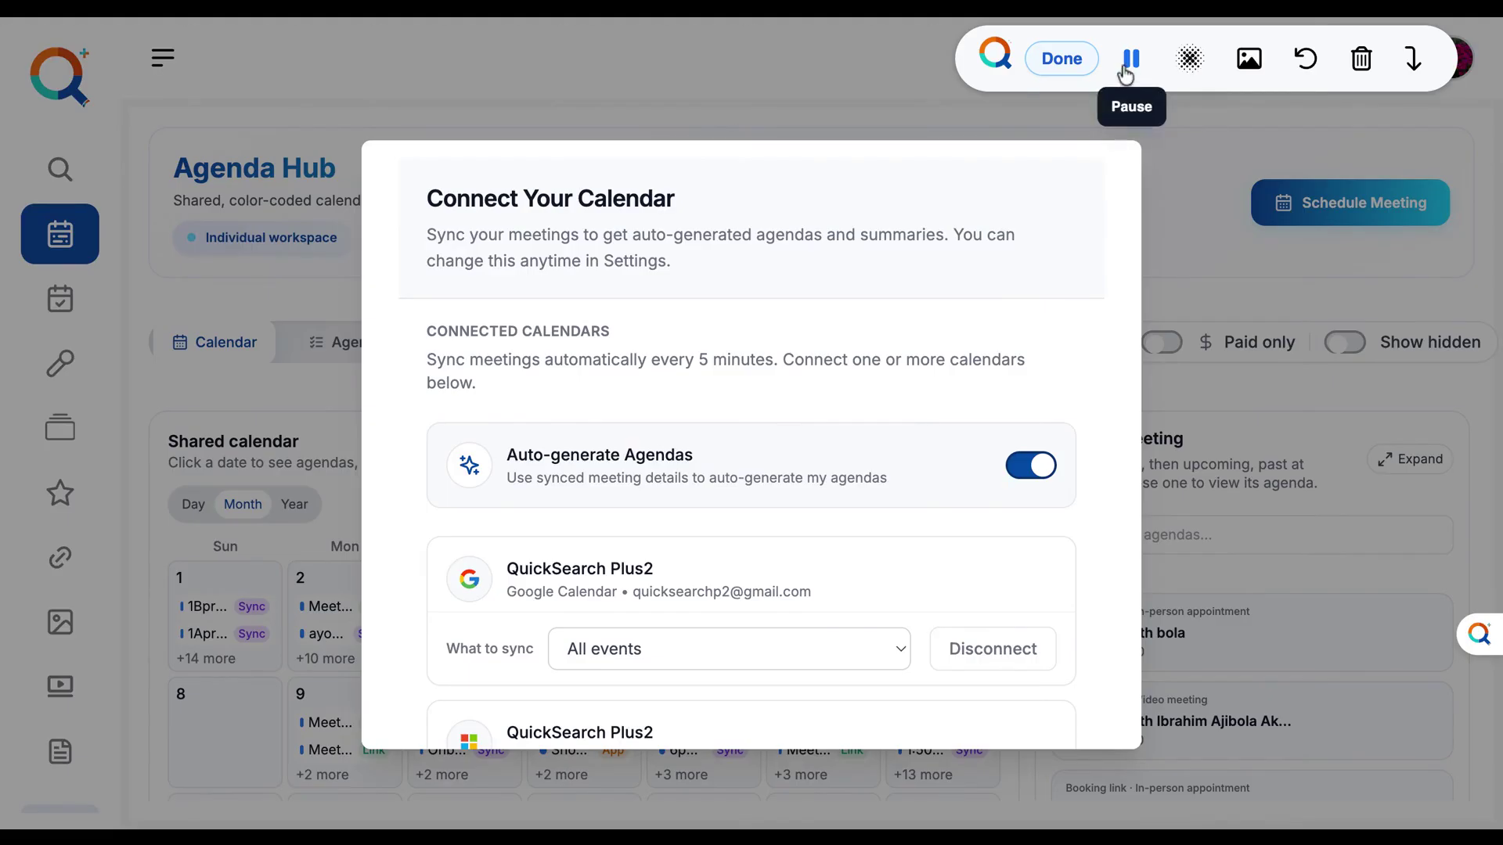
{"action": "scroll", "coordinate": [972, 316], "scroll_direction": "down", "scroll_amount": 6}
{"action": "scroll", "coordinate": [972, 316], "scroll_direction": "up", "scroll_amount": 1}
{"action": "scroll", "coordinate": [973, 317], "scroll_direction": "up", "scroll_amount": 5}
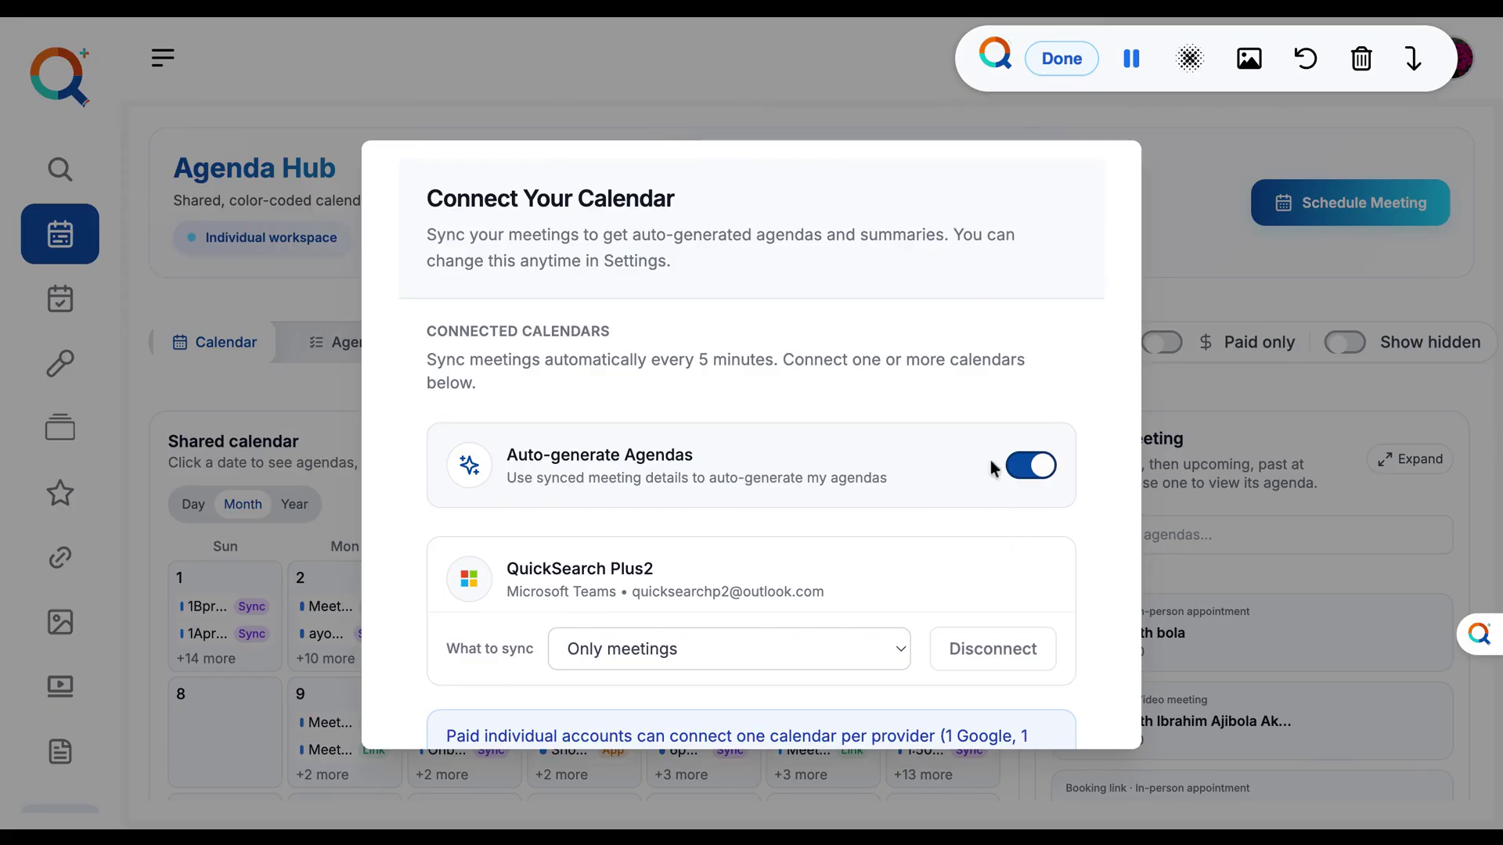
{"action": "scroll", "coordinate": [1039, 520], "scroll_direction": "down", "scroll_amount": 5}
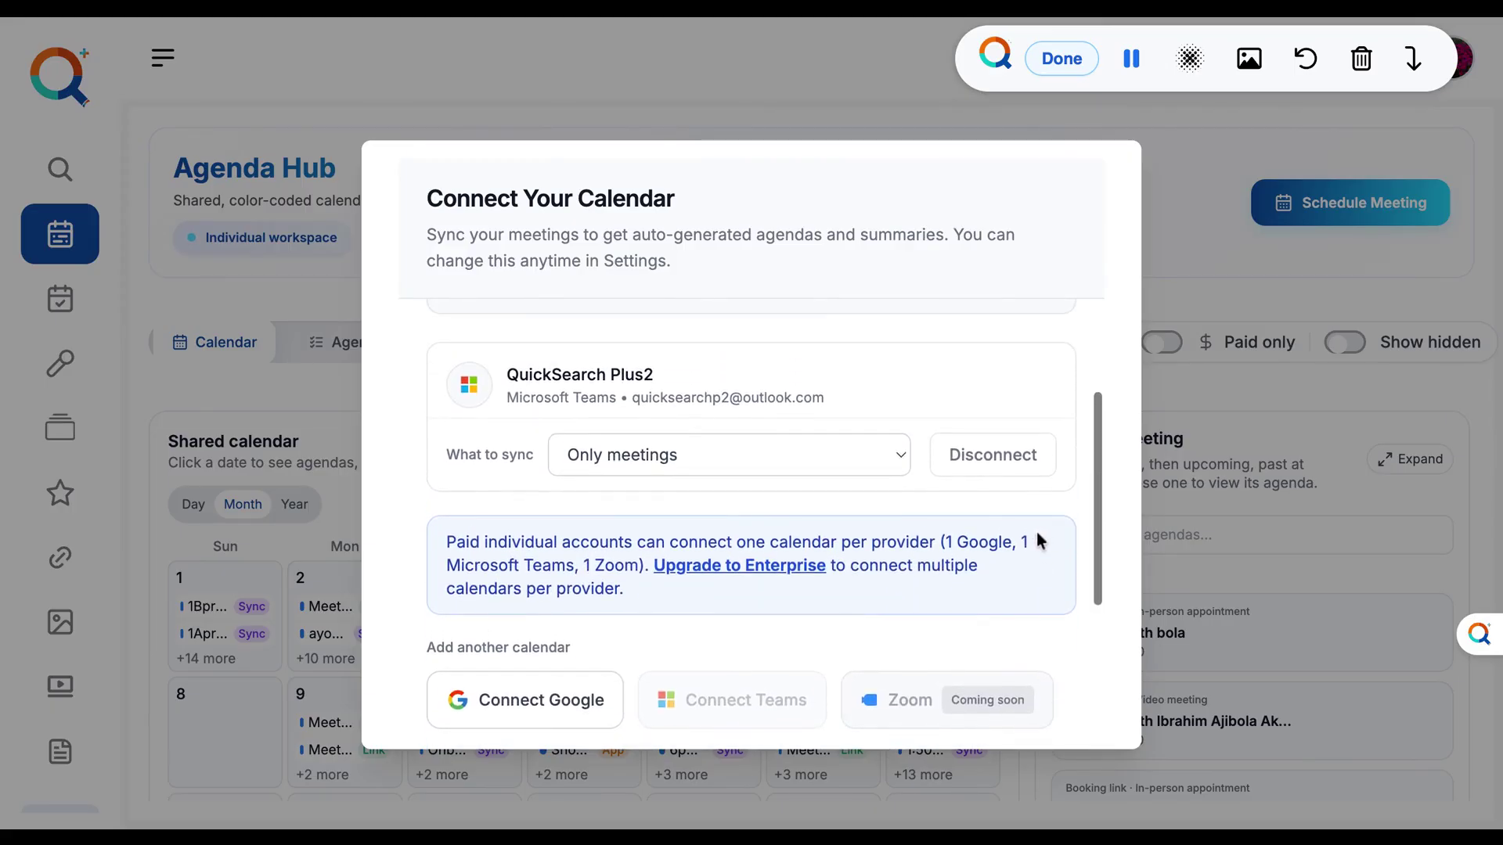
{"action": "scroll", "coordinate": [912, 486], "scroll_direction": "up", "scroll_amount": 2}
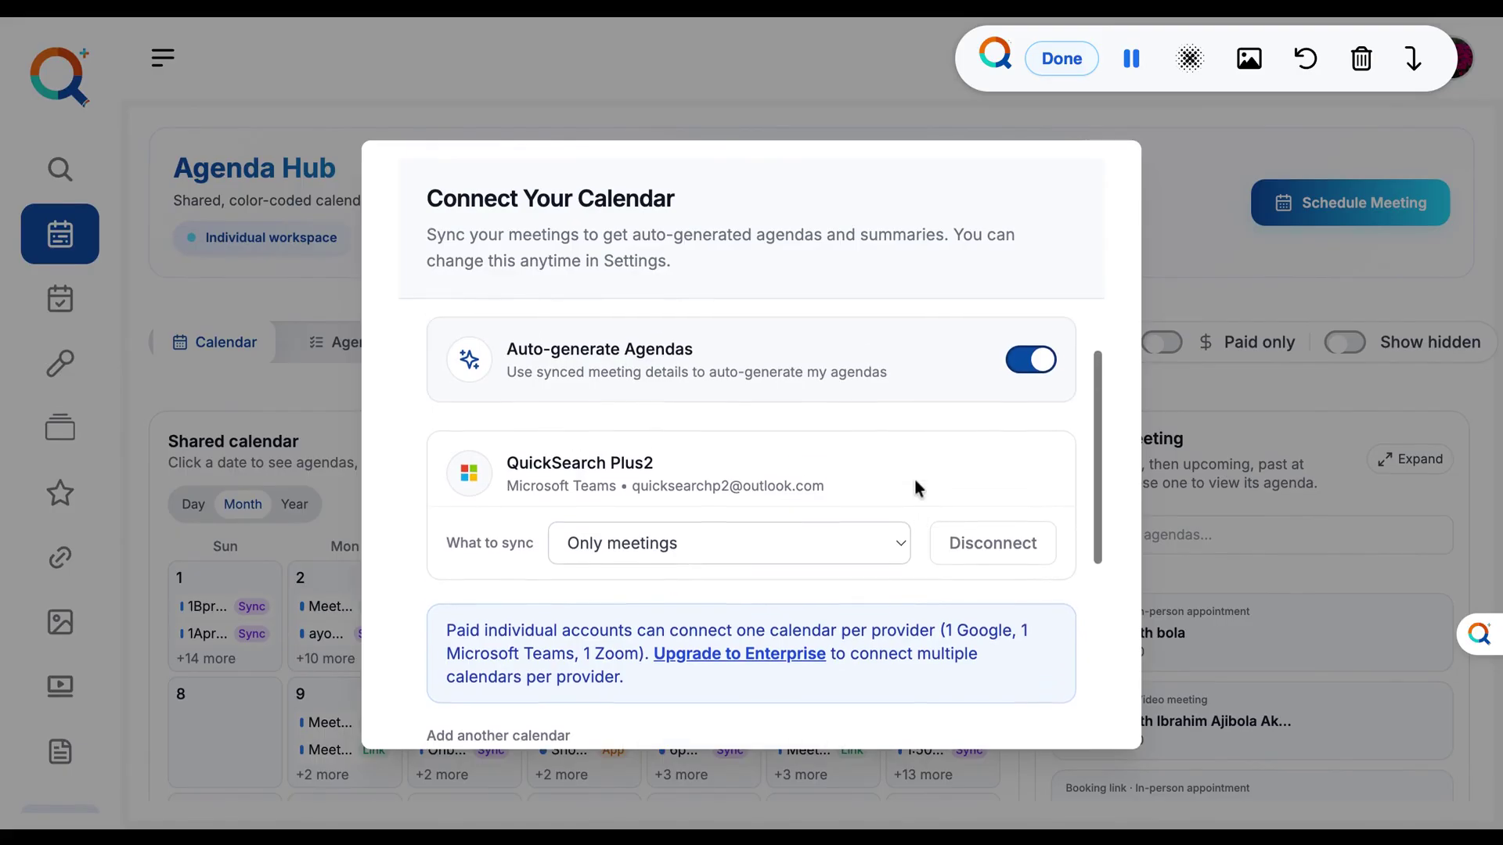
{"action": "scroll", "coordinate": [916, 485], "scroll_direction": "down", "scroll_amount": 1}
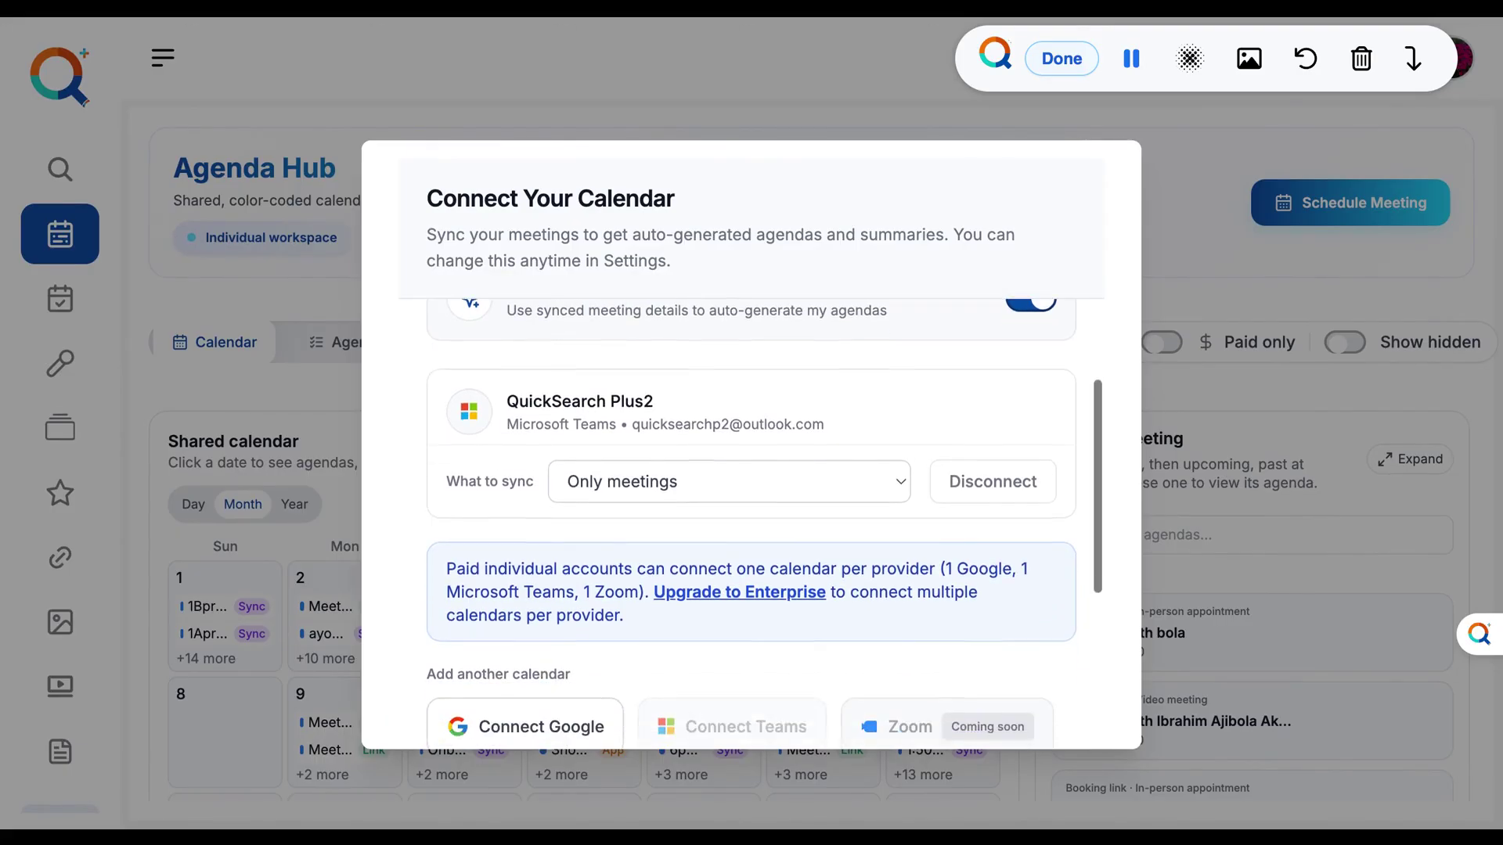
{"action": "scroll", "coordinate": [752, 516], "scroll_direction": "down", "scroll_amount": 3}
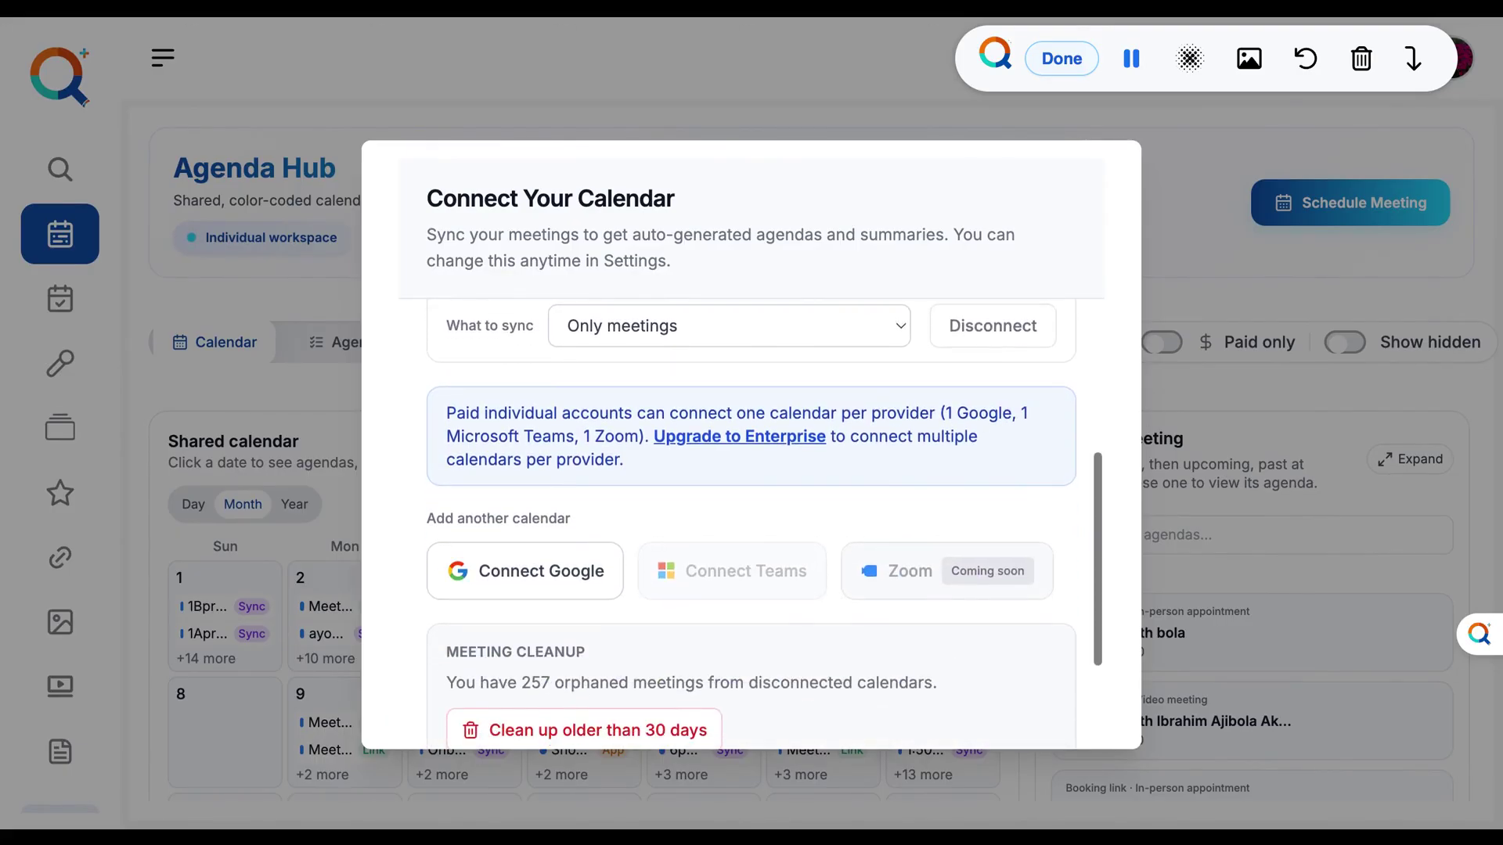
{"action": "left_click", "coordinate": [586, 574]}
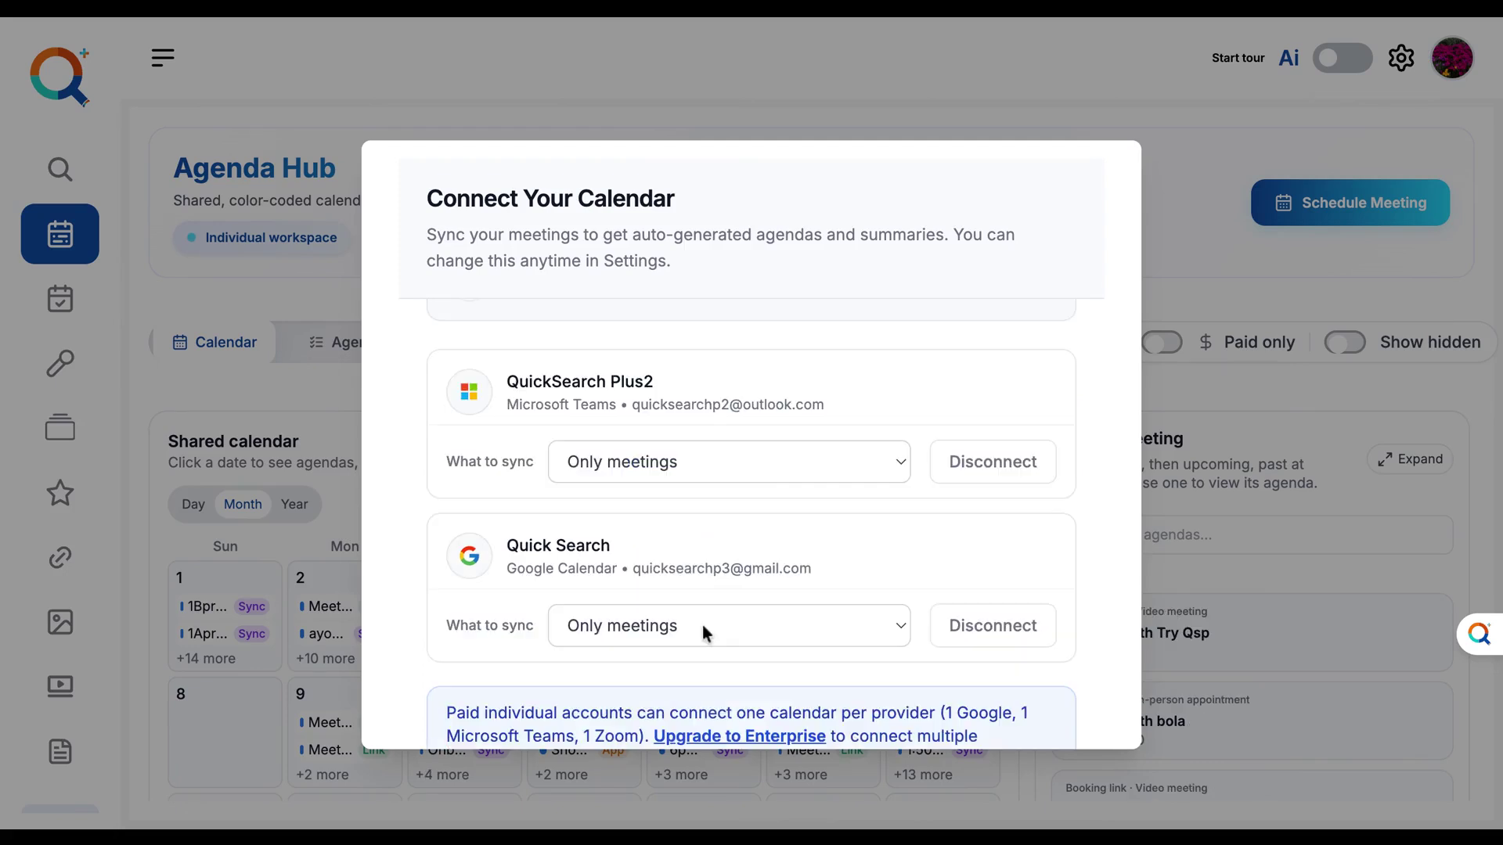
- Check the Teams calendar's sync setting and review the connected and disconnected calendar lists
{"action": "left_click", "coordinate": [764, 472]}
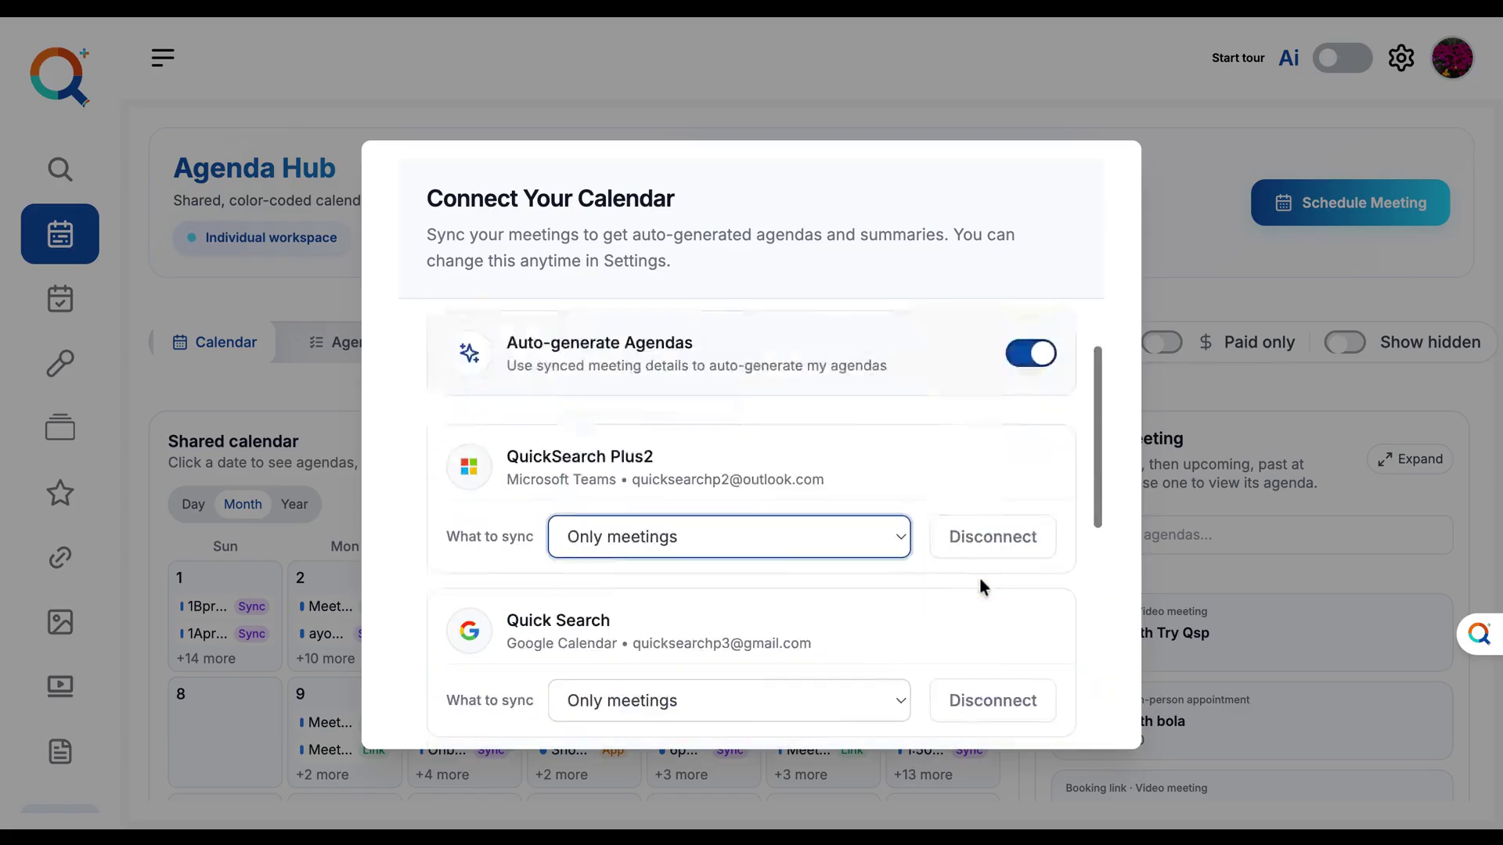
{"action": "scroll", "coordinate": [978, 567], "scroll_direction": "down", "scroll_amount": 2}
{"action": "scroll", "coordinate": [972, 575], "scroll_direction": "down", "scroll_amount": 4}
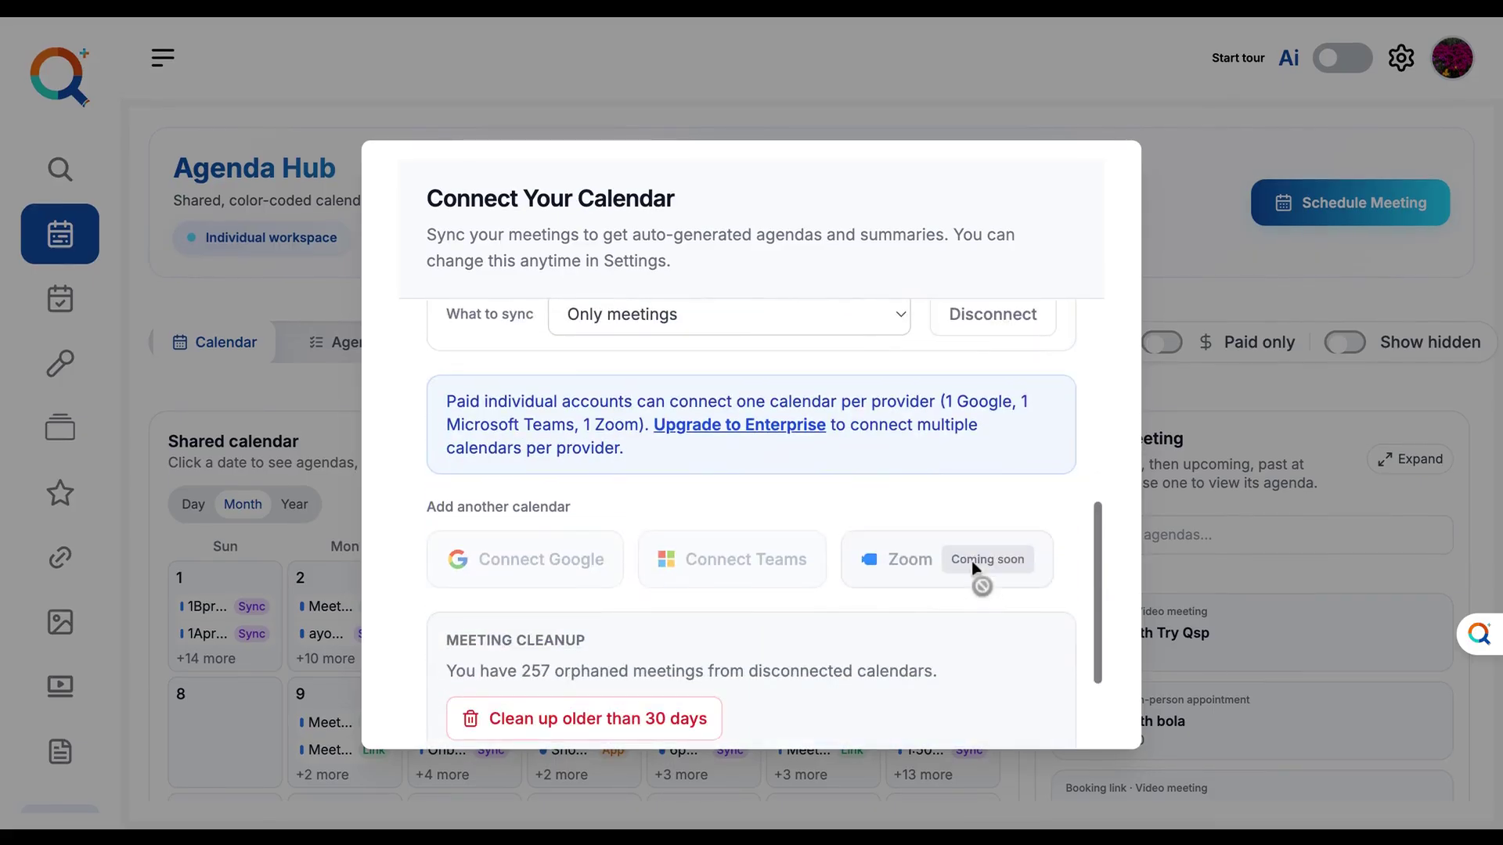
{"action": "scroll", "coordinate": [955, 501], "scroll_direction": "down", "scroll_amount": 3}
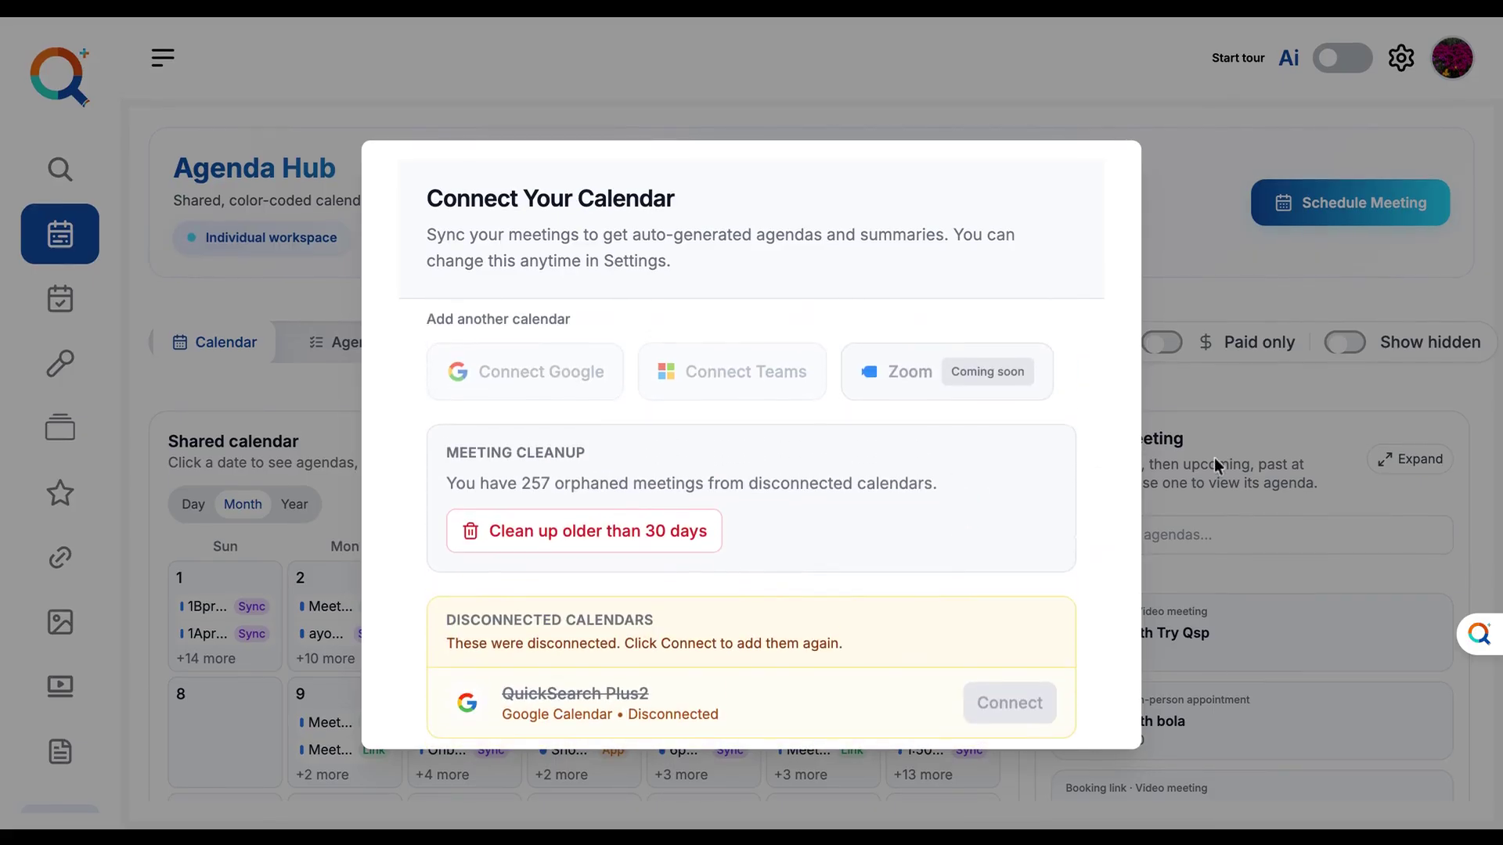
{"action": "scroll", "coordinate": [983, 477], "scroll_direction": "up", "scroll_amount": 3}
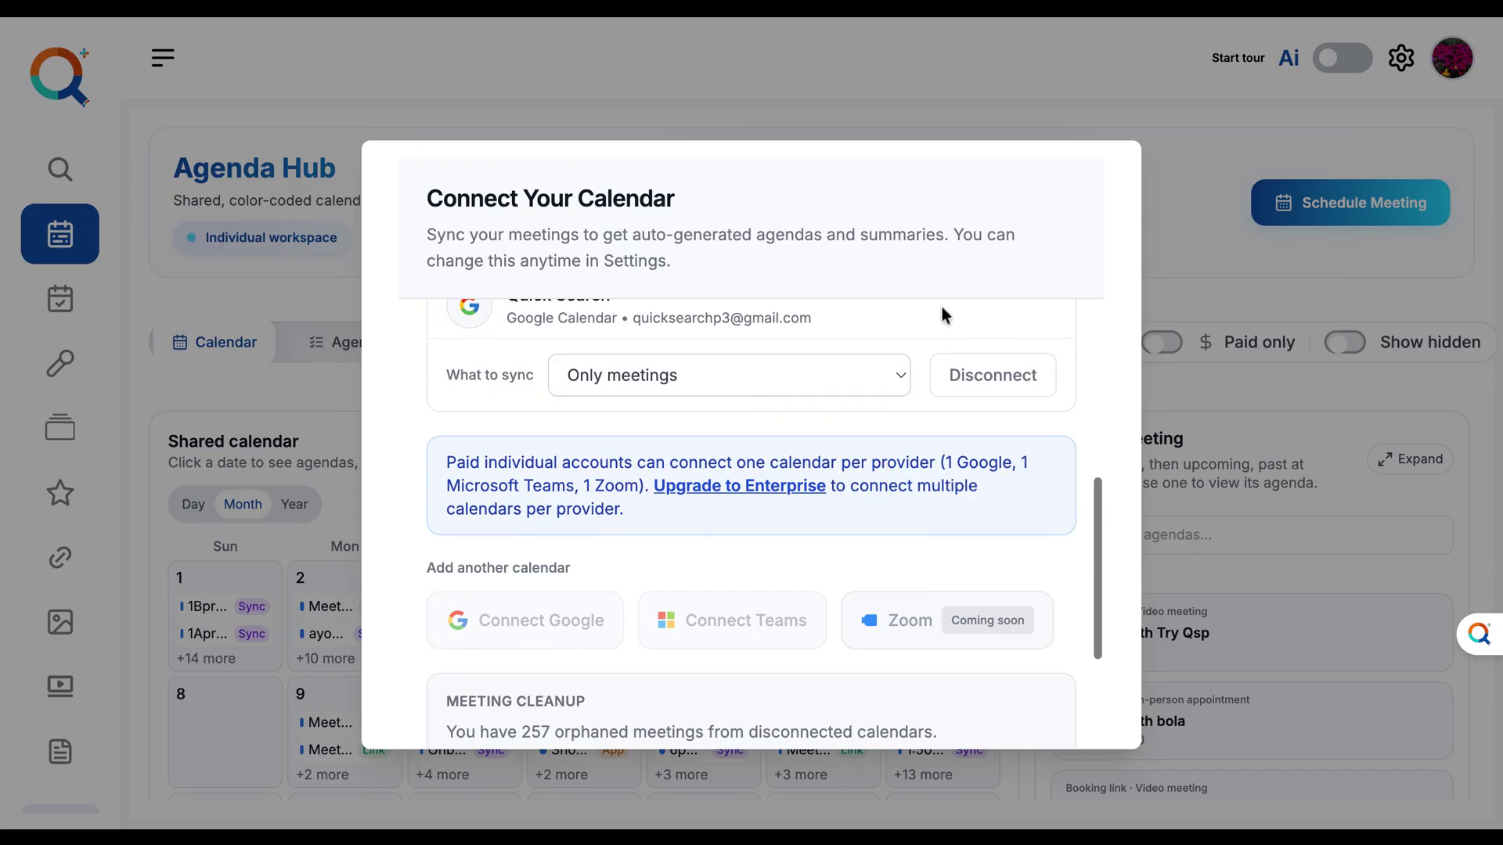
{"action": "scroll", "coordinate": [941, 305], "scroll_direction": "down", "scroll_amount": 3}
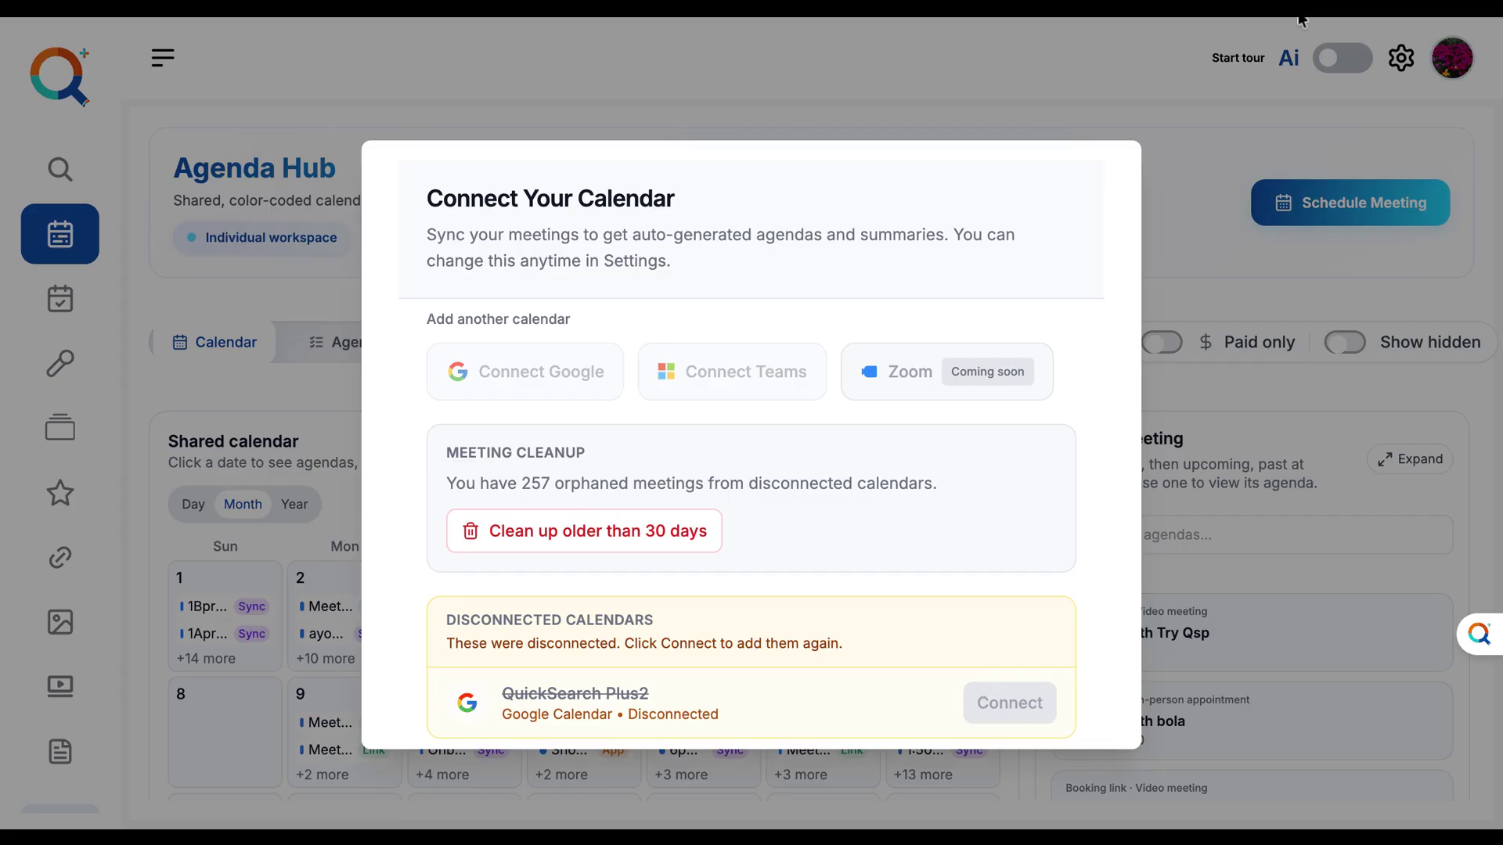
{"action": "left_click", "coordinate": [1127, 69]}
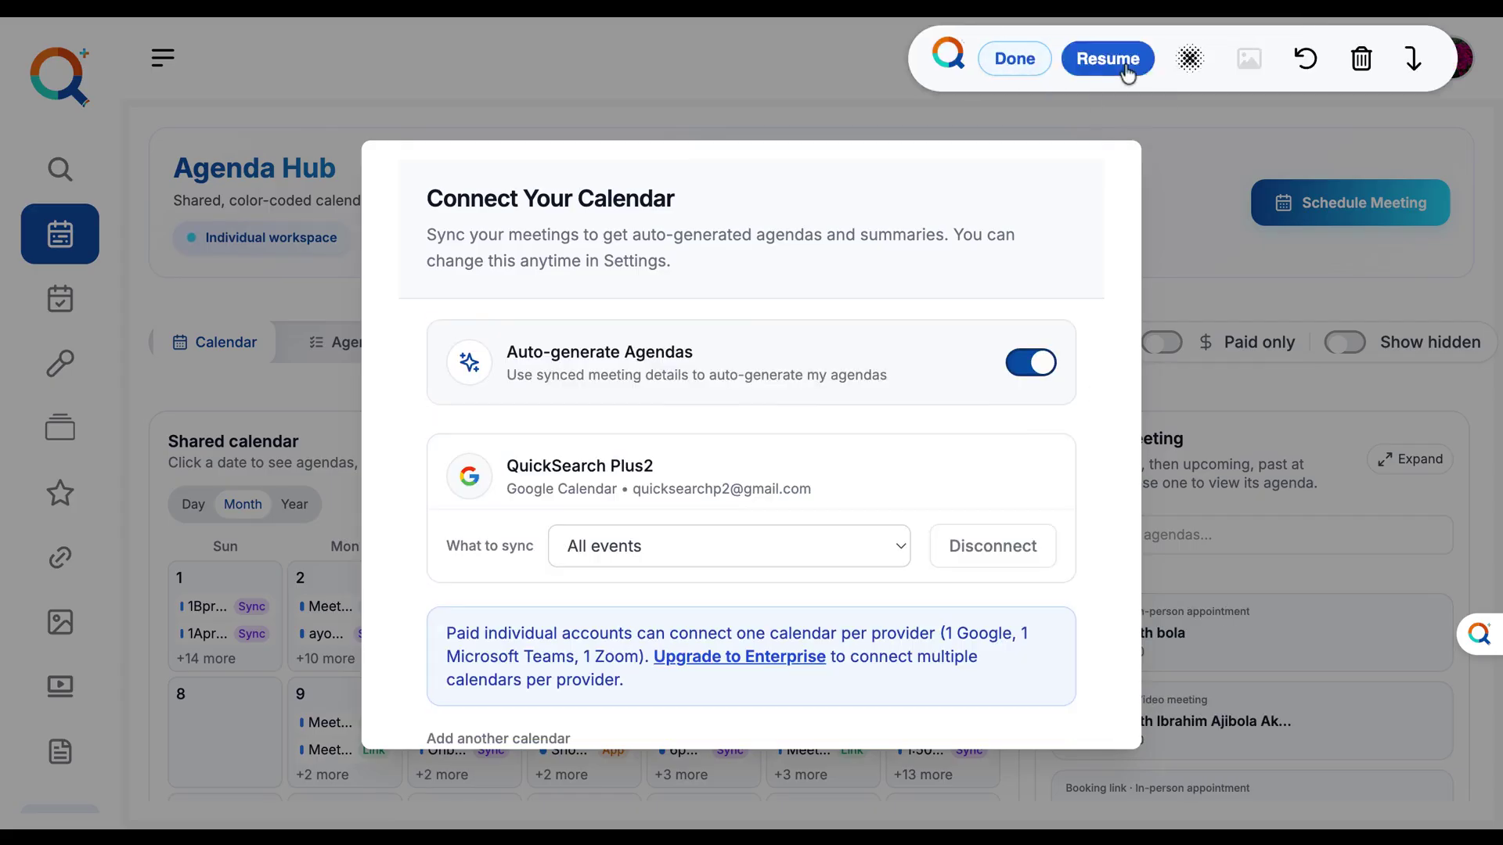
- Disconnect the original Google Calendar card and complete the calendar connection step
{"action": "left_click", "coordinate": [1125, 67]}
{"action": "scroll", "coordinate": [968, 471], "scroll_direction": "down", "scroll_amount": 1}
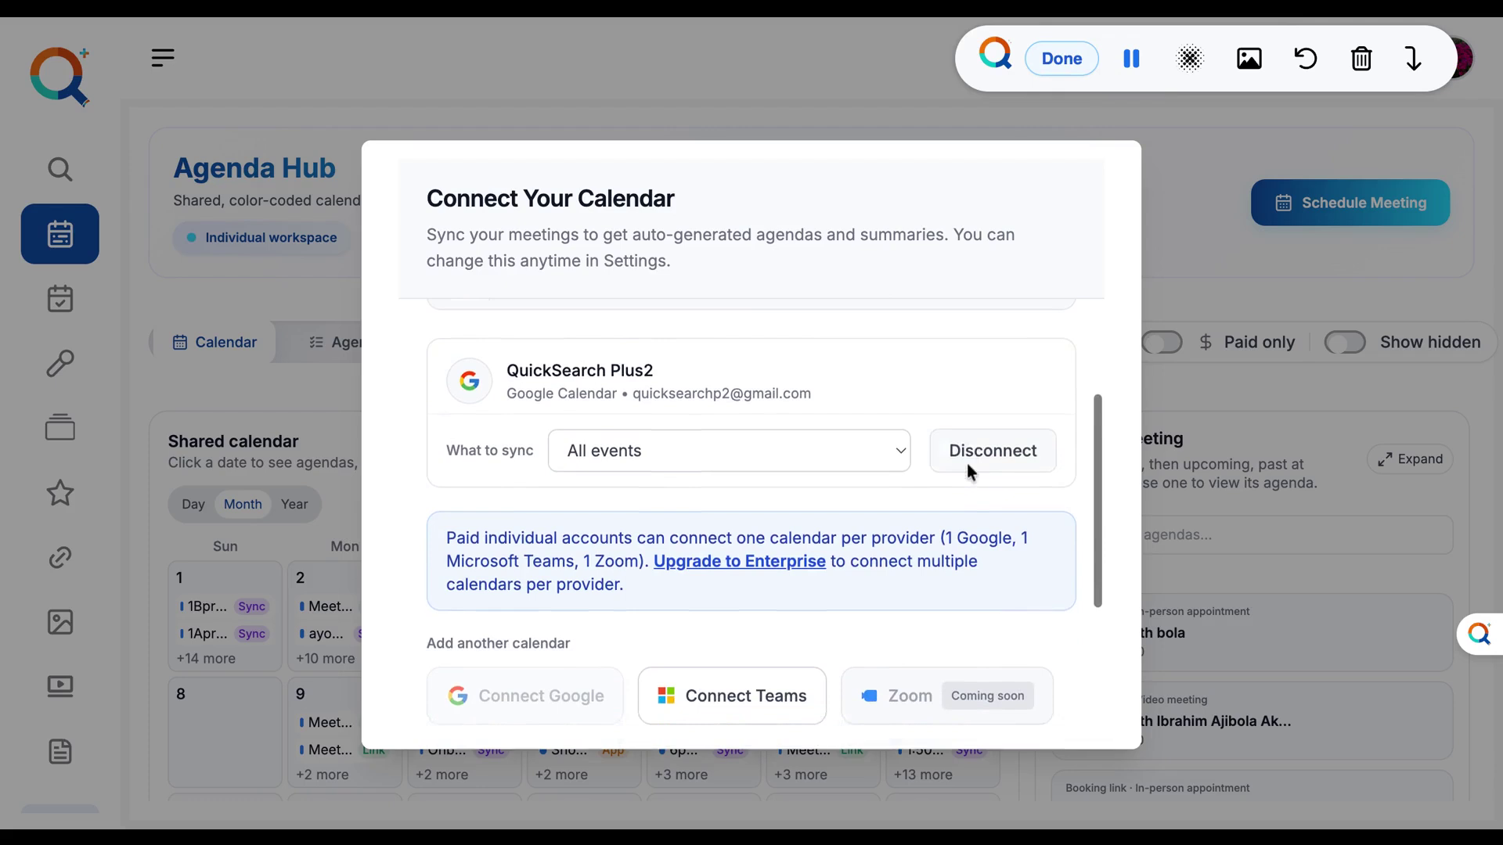
{"action": "left_click", "coordinate": [968, 471]}
{"action": "scroll", "coordinate": [1002, 595], "scroll_direction": "down", "scroll_amount": 2}
{"action": "left_click", "coordinate": [1018, 703]}
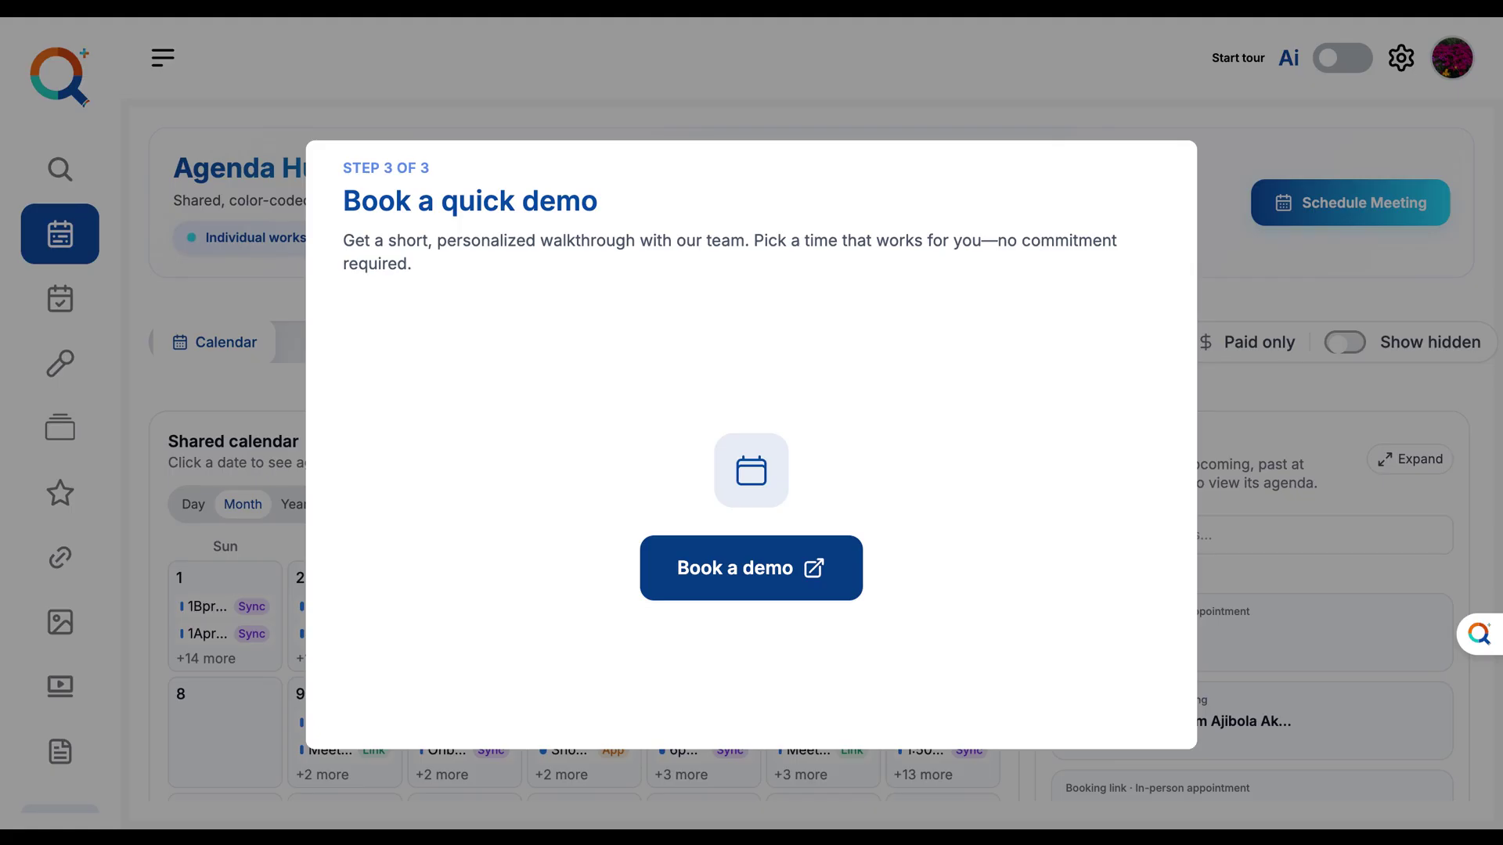
- Open the Book a demo page in a new tab and close the setup dialog
{"action": "key", "text": "Tab"}
{"action": "key", "text": "Return"}
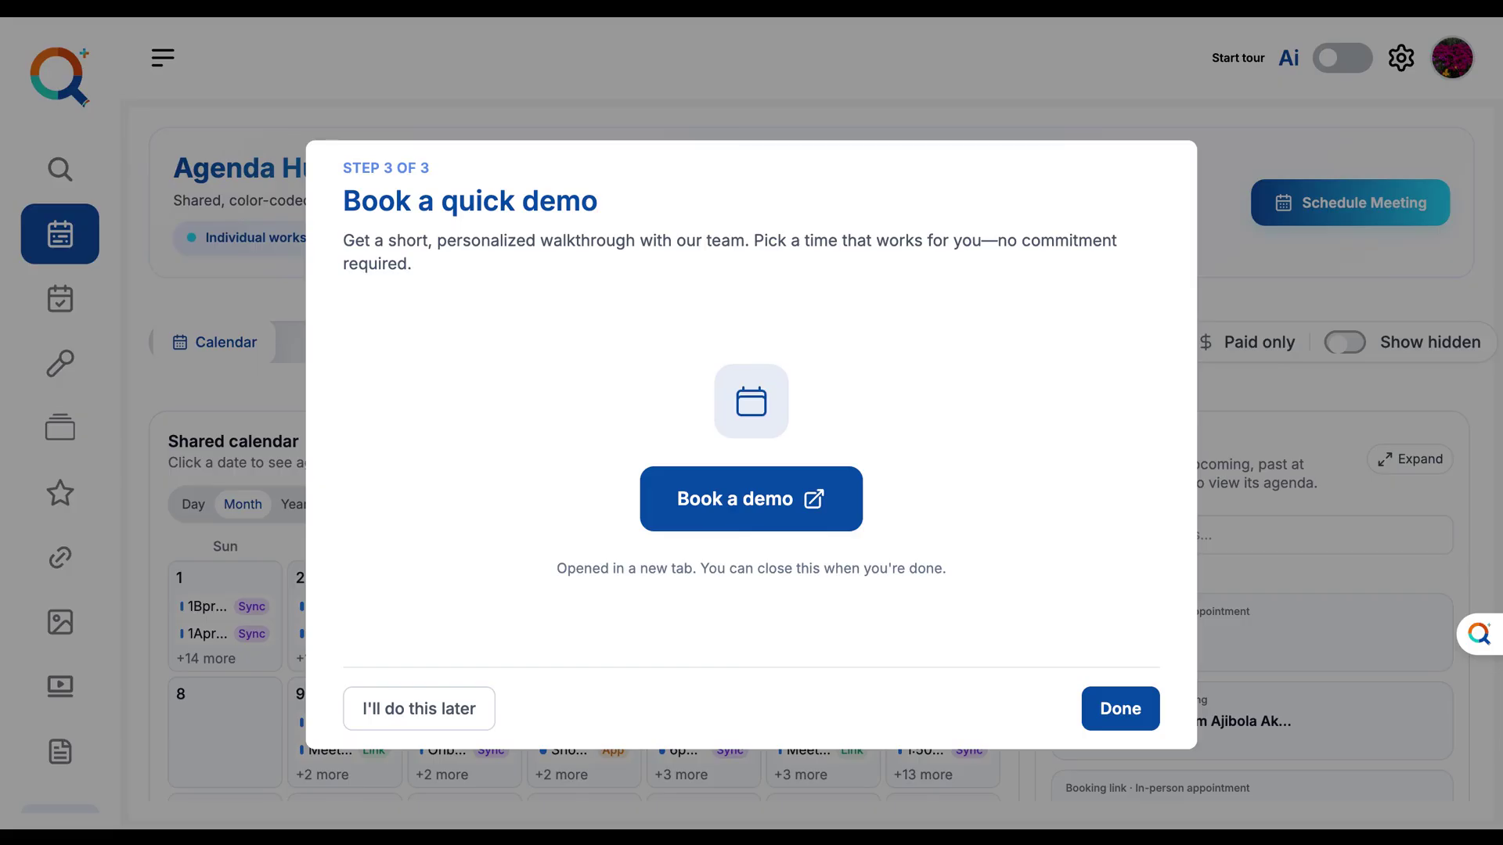
{"action": "key", "text": "Tab"}
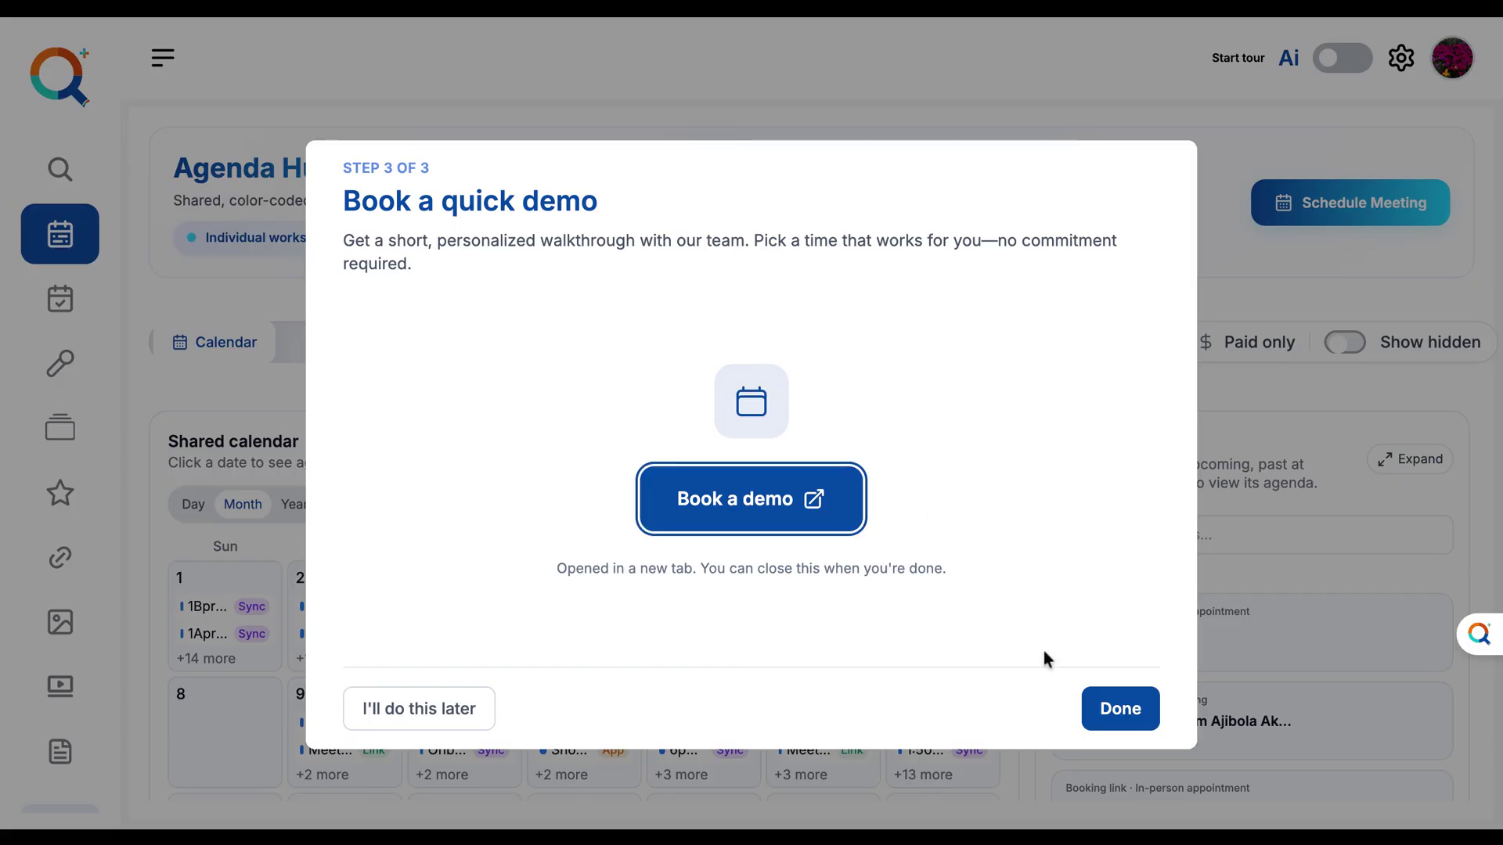
{"action": "left_click", "coordinate": [1123, 719]}
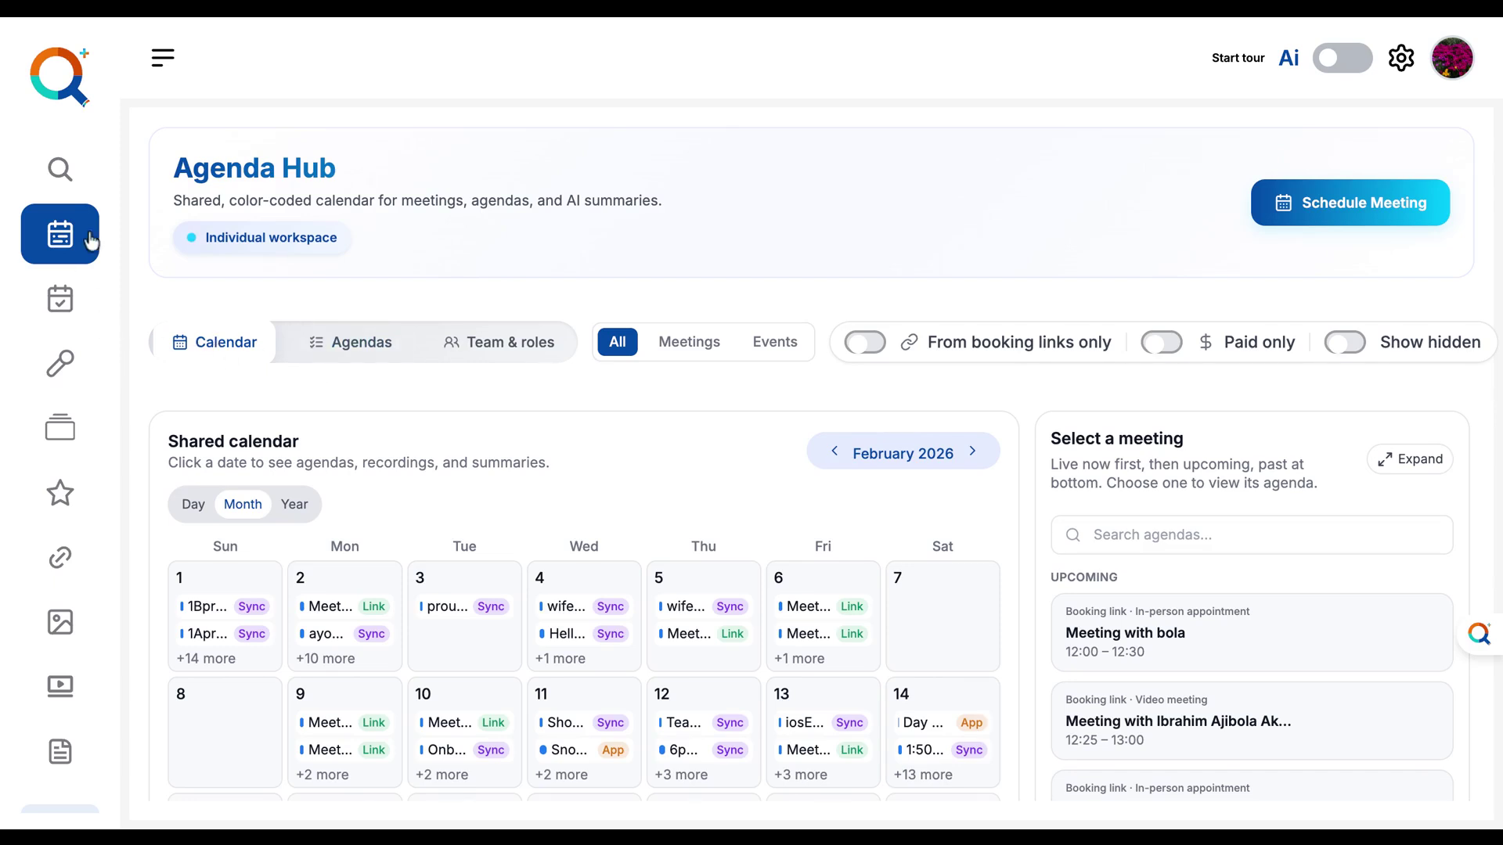
- Show the meetings for February 18 in the Agenda Hub calendar
{"action": "scroll", "coordinate": [583, 593], "scroll_direction": "down", "scroll_amount": 4}
{"action": "scroll", "coordinate": [581, 593], "scroll_direction": "up", "scroll_amount": 2}
{"action": "scroll", "coordinate": [602, 587], "scroll_direction": "down", "scroll_amount": 2}
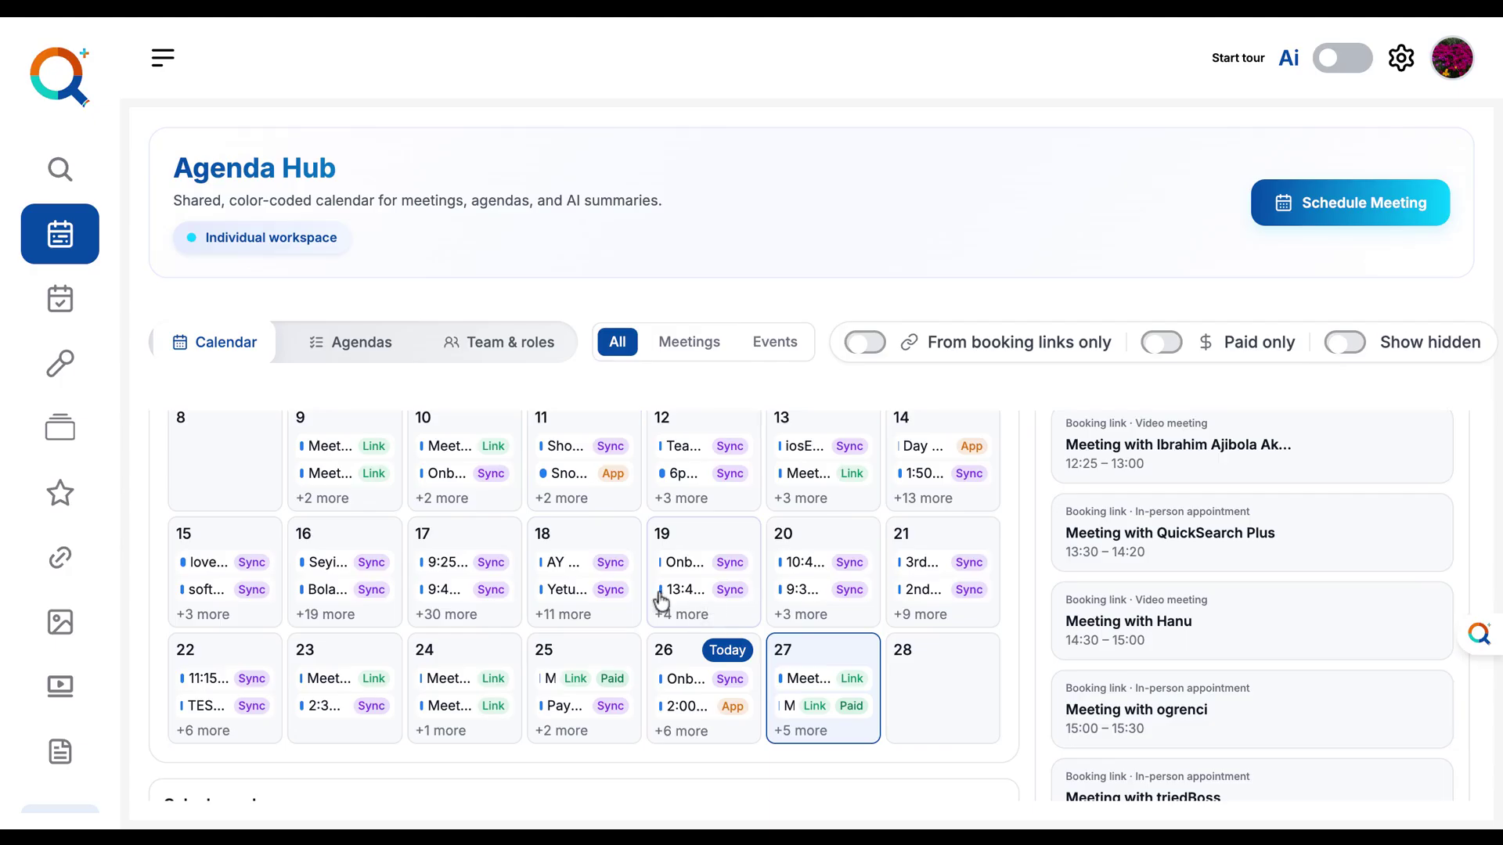
{"action": "left_click", "coordinate": [611, 579]}
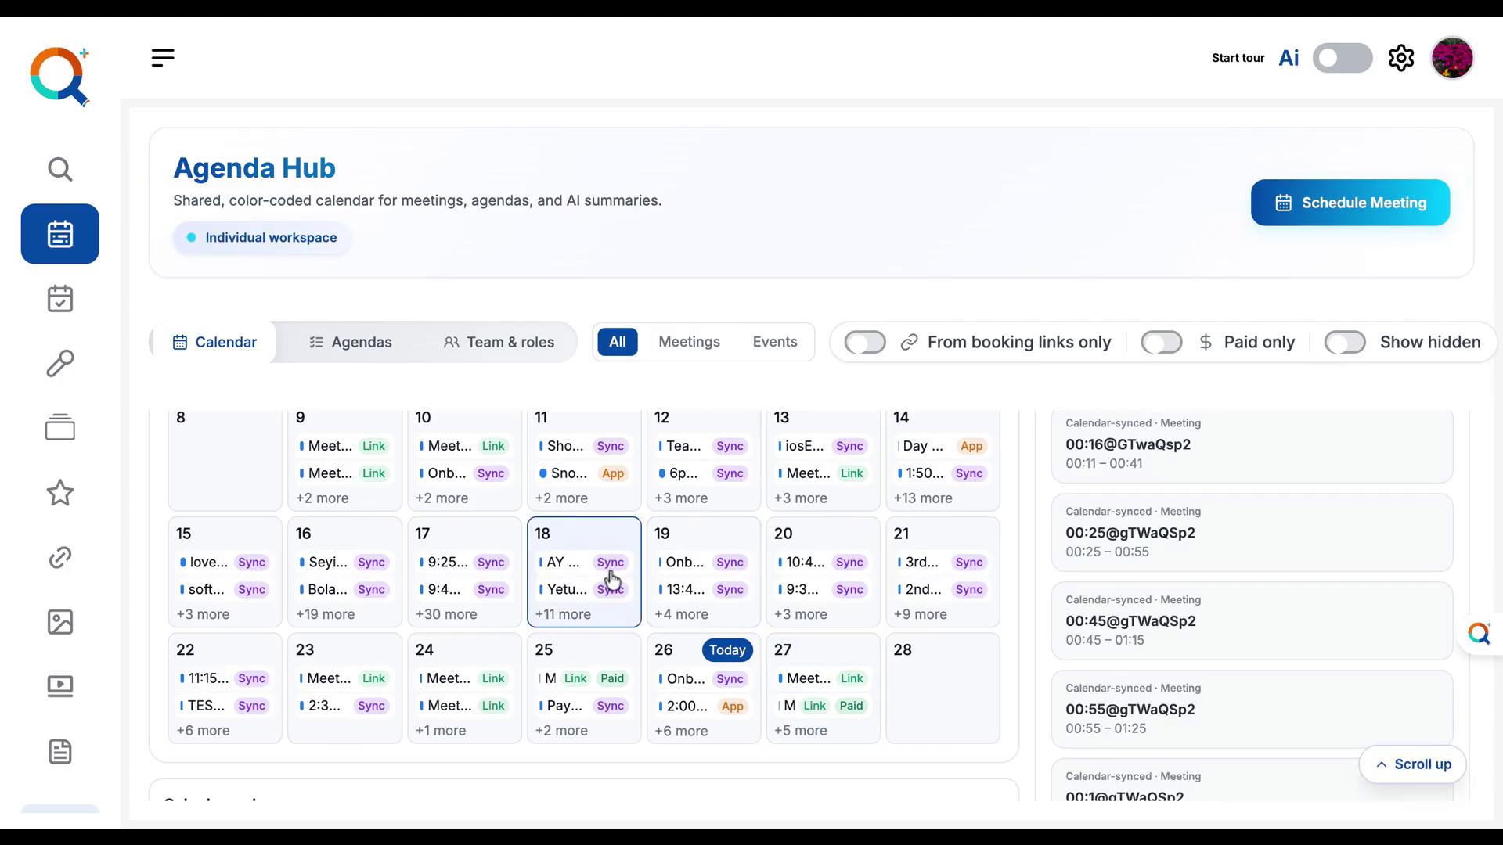
- Scroll the meeting list and open the 'AY birthday's birthday' event details
{"action": "scroll", "coordinate": [630, 594], "scroll_direction": "up", "scroll_amount": 1}
{"action": "scroll", "coordinate": [628, 597], "scroll_direction": "up", "scroll_amount": 3}
{"action": "scroll", "coordinate": [618, 626], "scroll_direction": "down", "scroll_amount": 2}
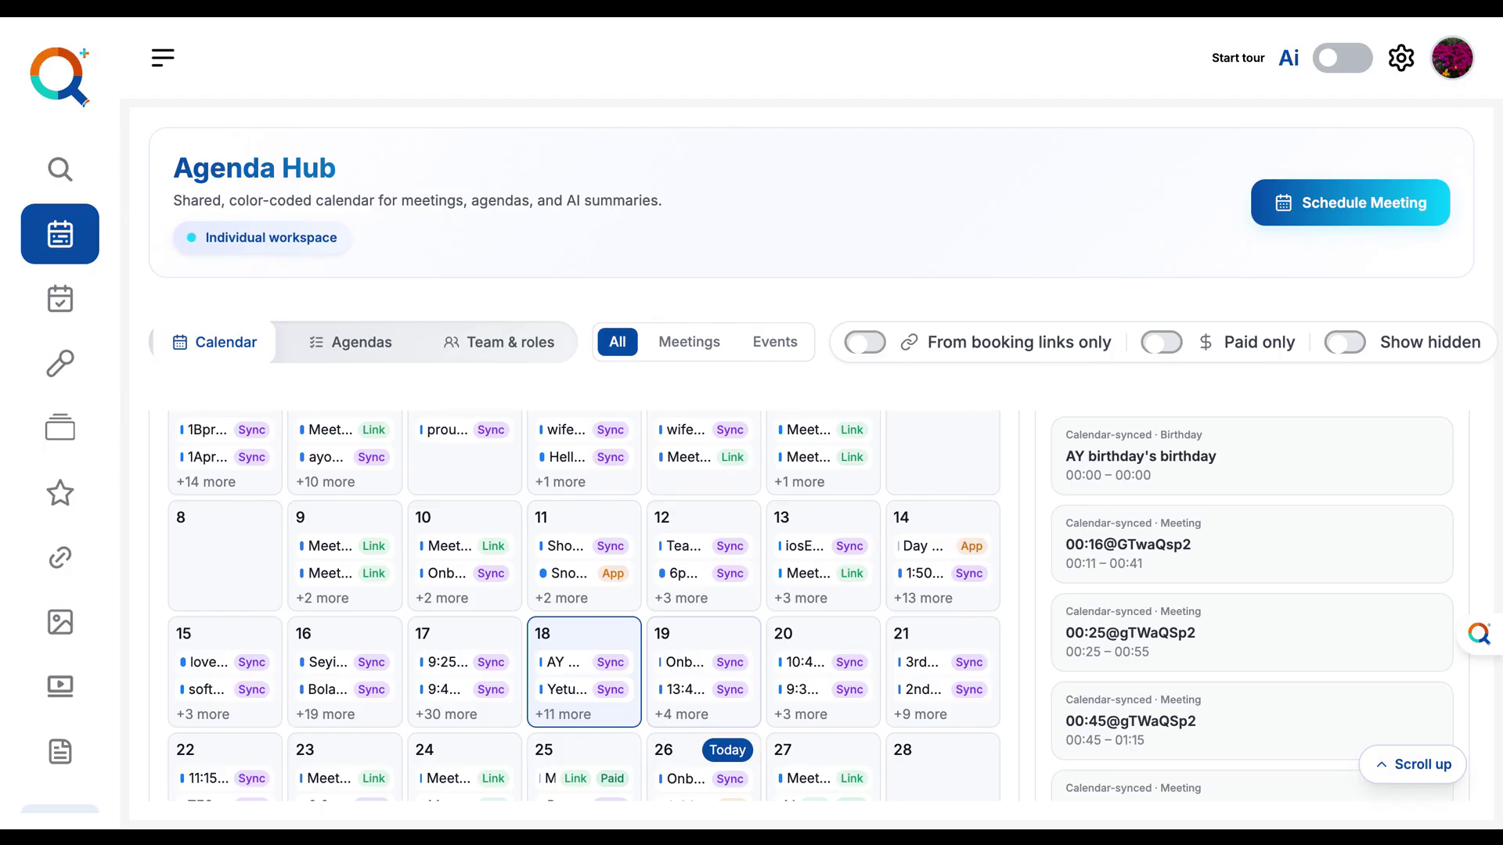
{"action": "scroll", "coordinate": [631, 772], "scroll_direction": "down", "scroll_amount": 1}
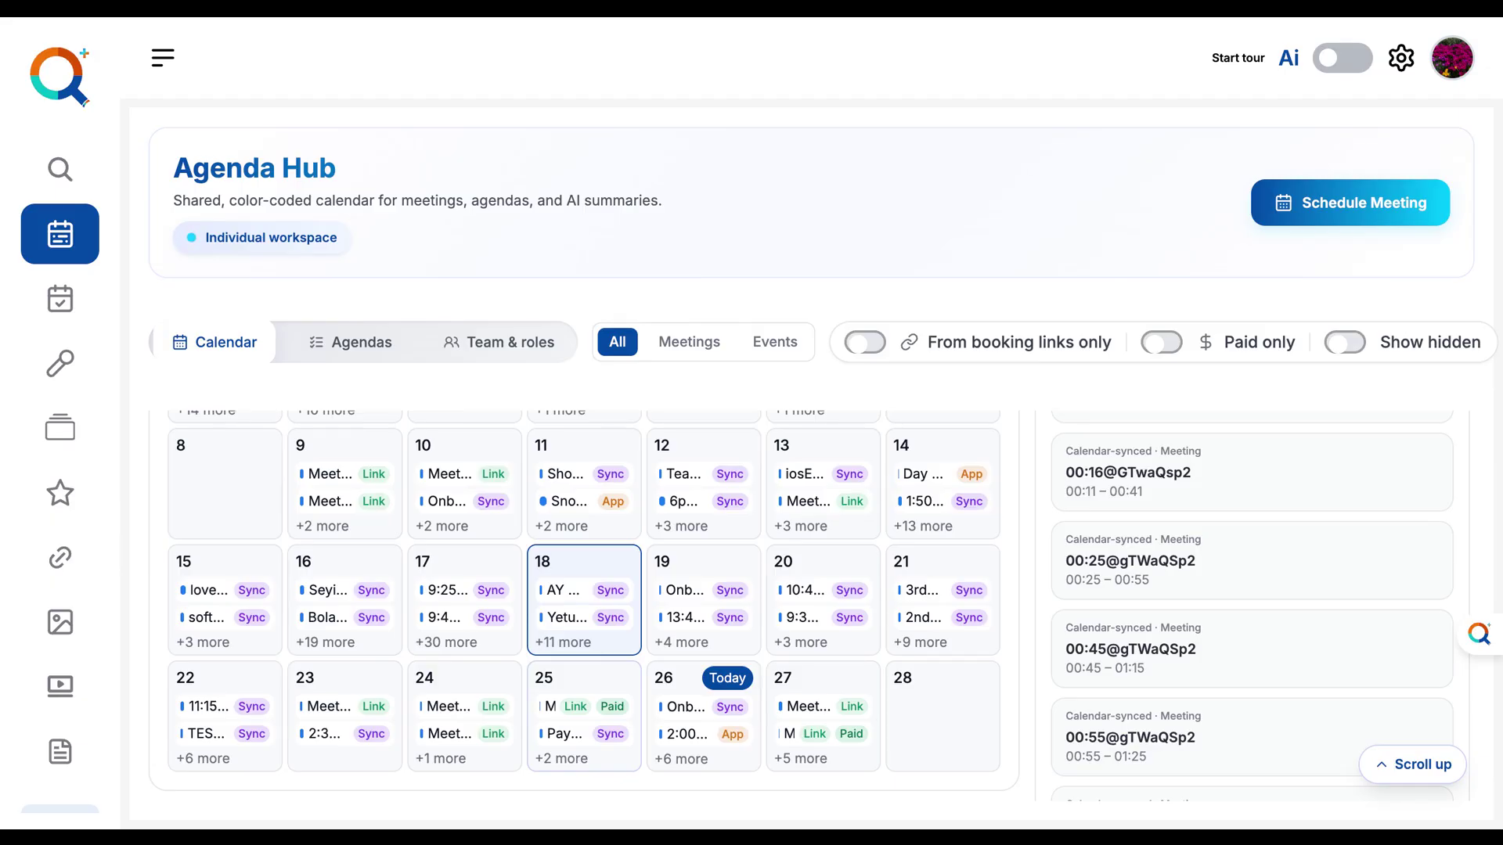
{"action": "scroll", "coordinate": [763, 661], "scroll_direction": "up", "scroll_amount": 3}
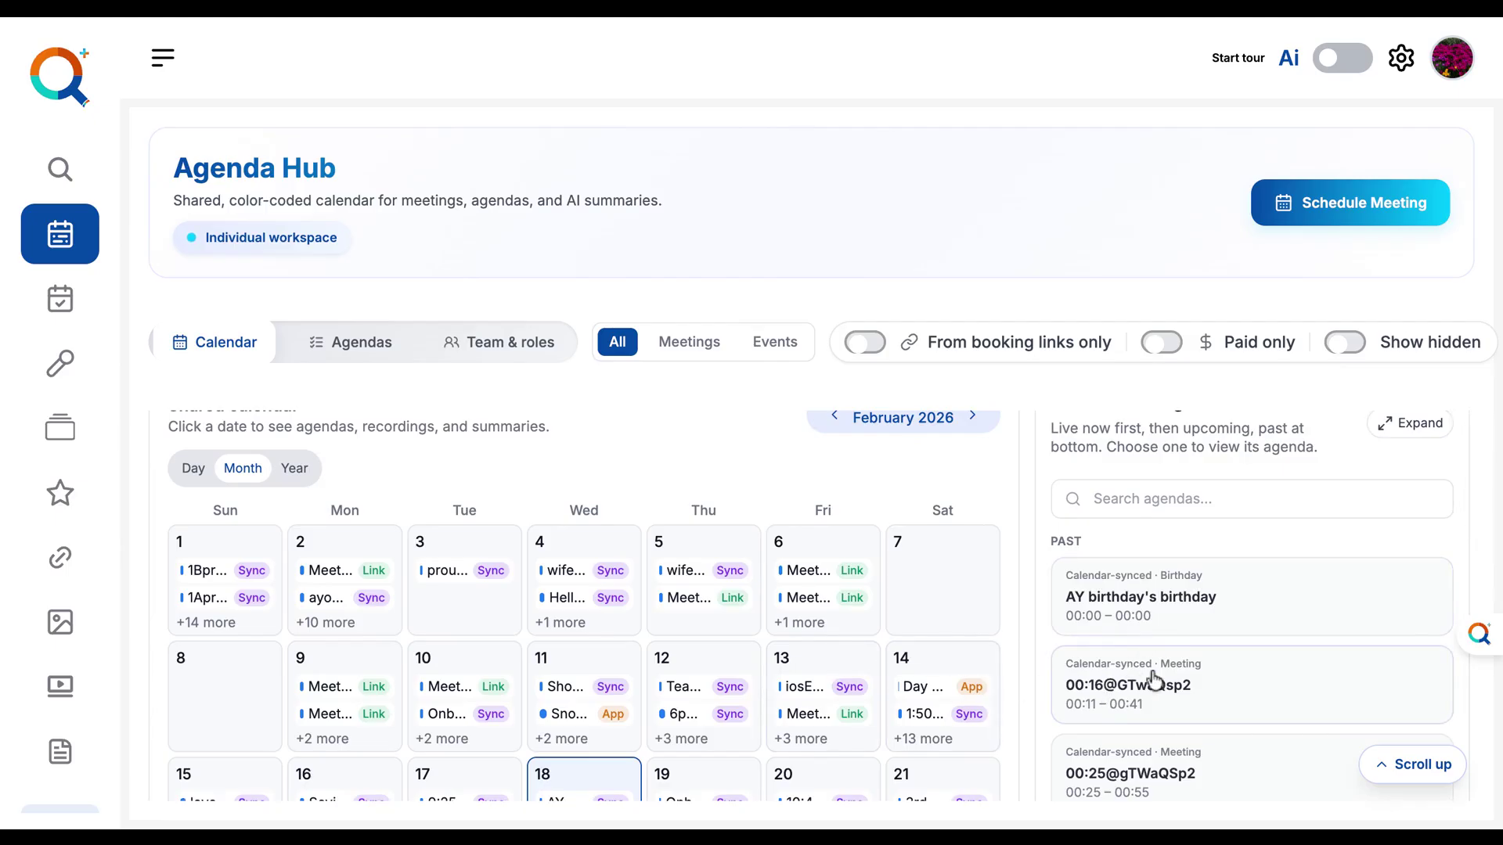
{"action": "scroll", "coordinate": [1154, 687], "scroll_direction": "down", "scroll_amount": 1}
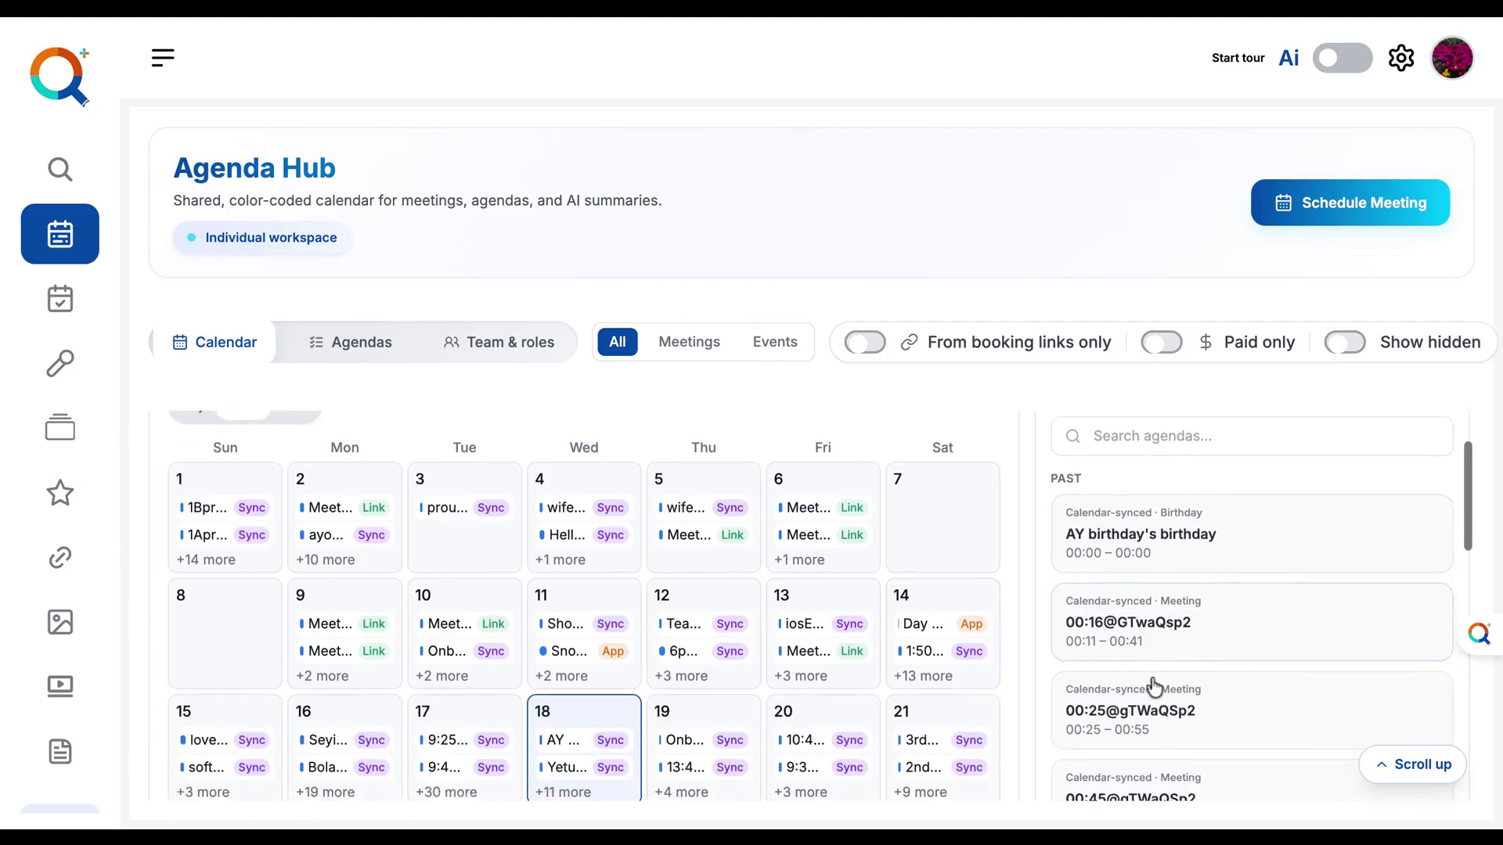
{"action": "left_click", "coordinate": [1172, 528]}
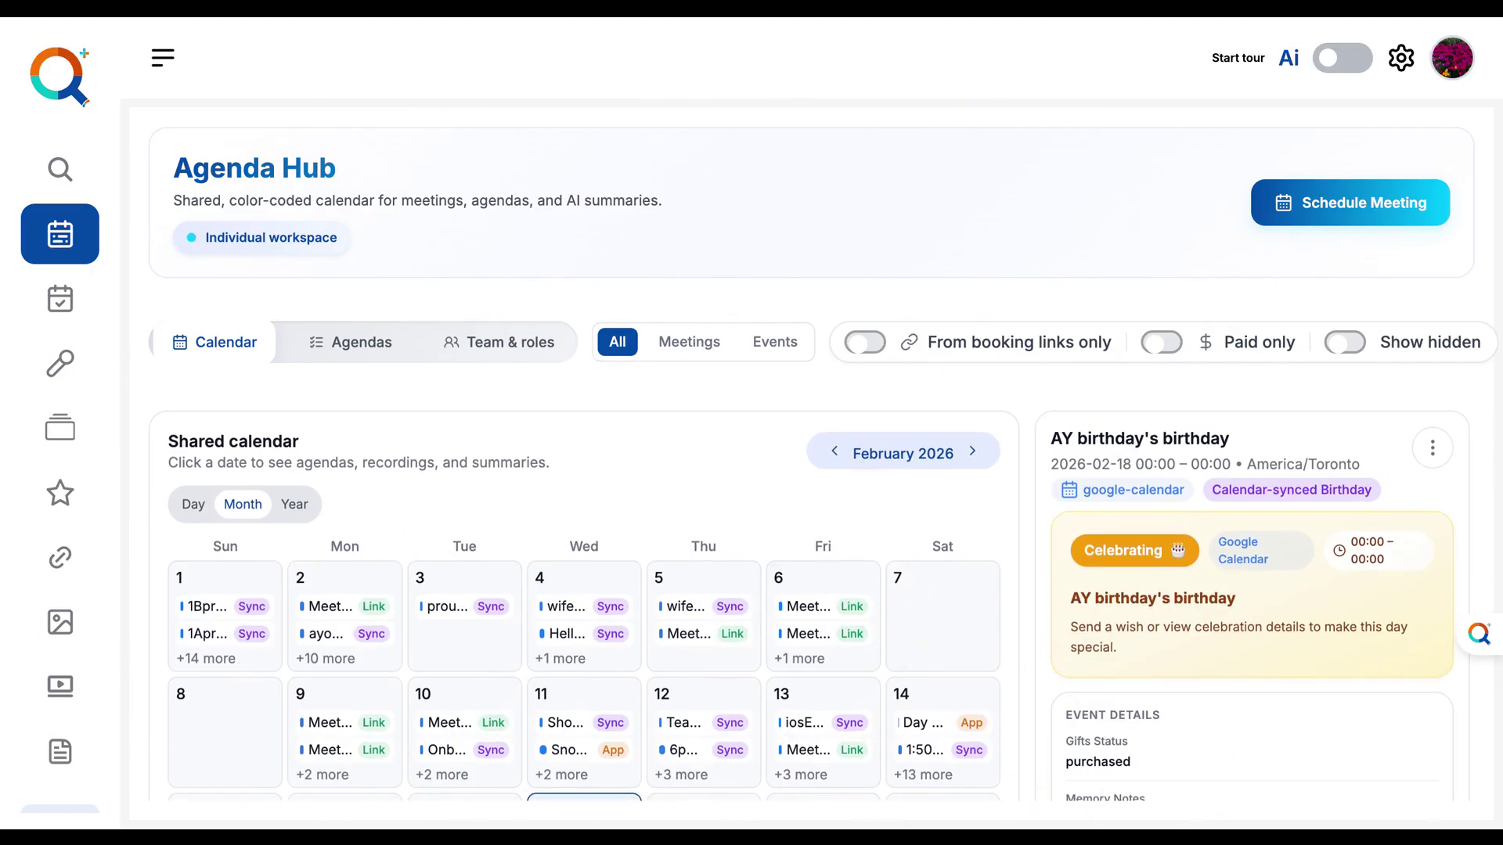
- Expand the birthday event into a larger view, read it, and close it
{"action": "left_click", "coordinate": [1430, 453]}
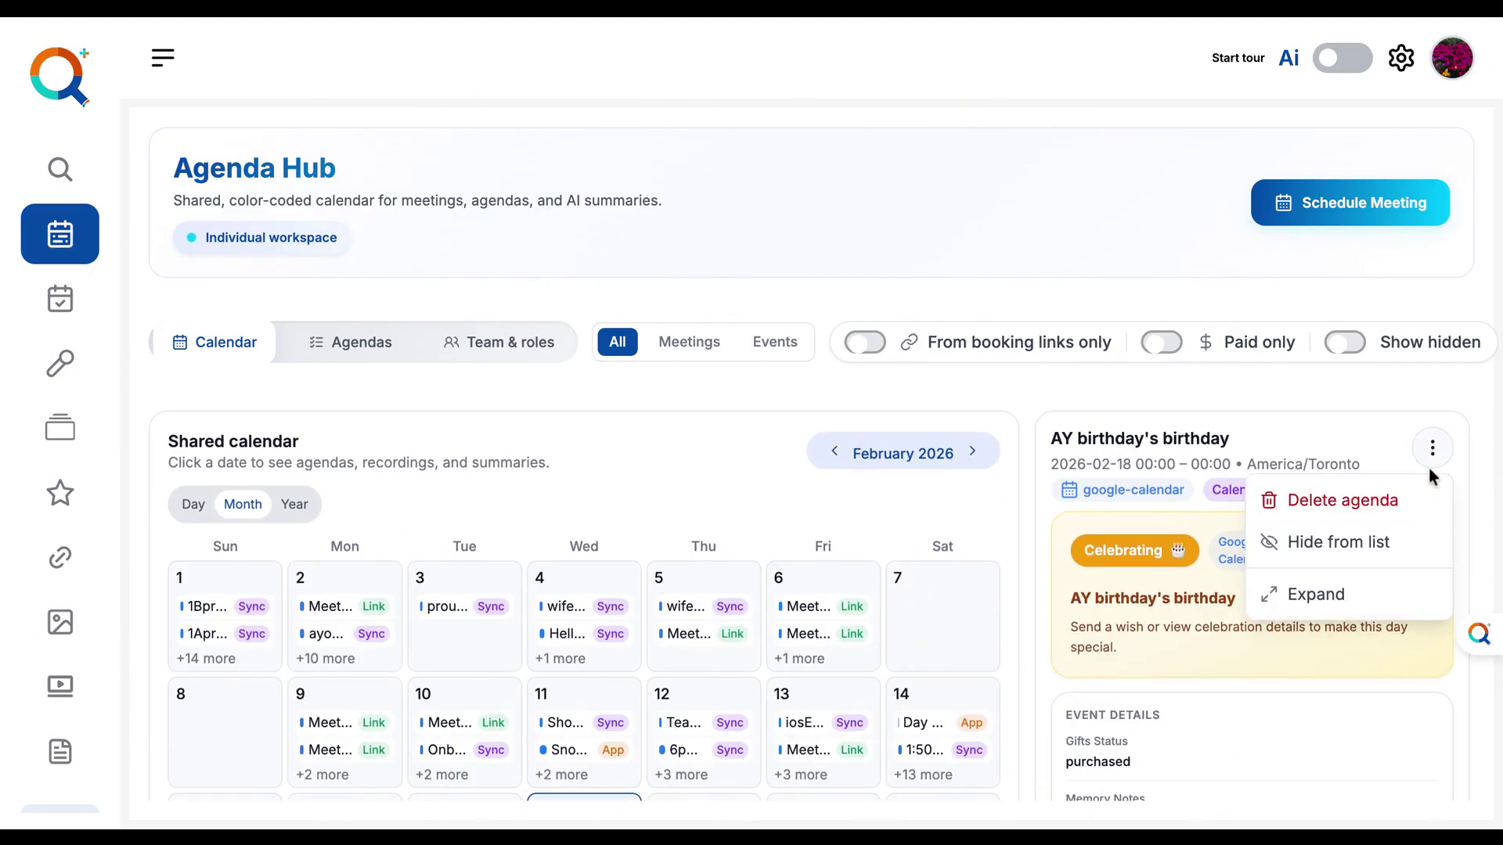
{"action": "left_click", "coordinate": [1316, 595]}
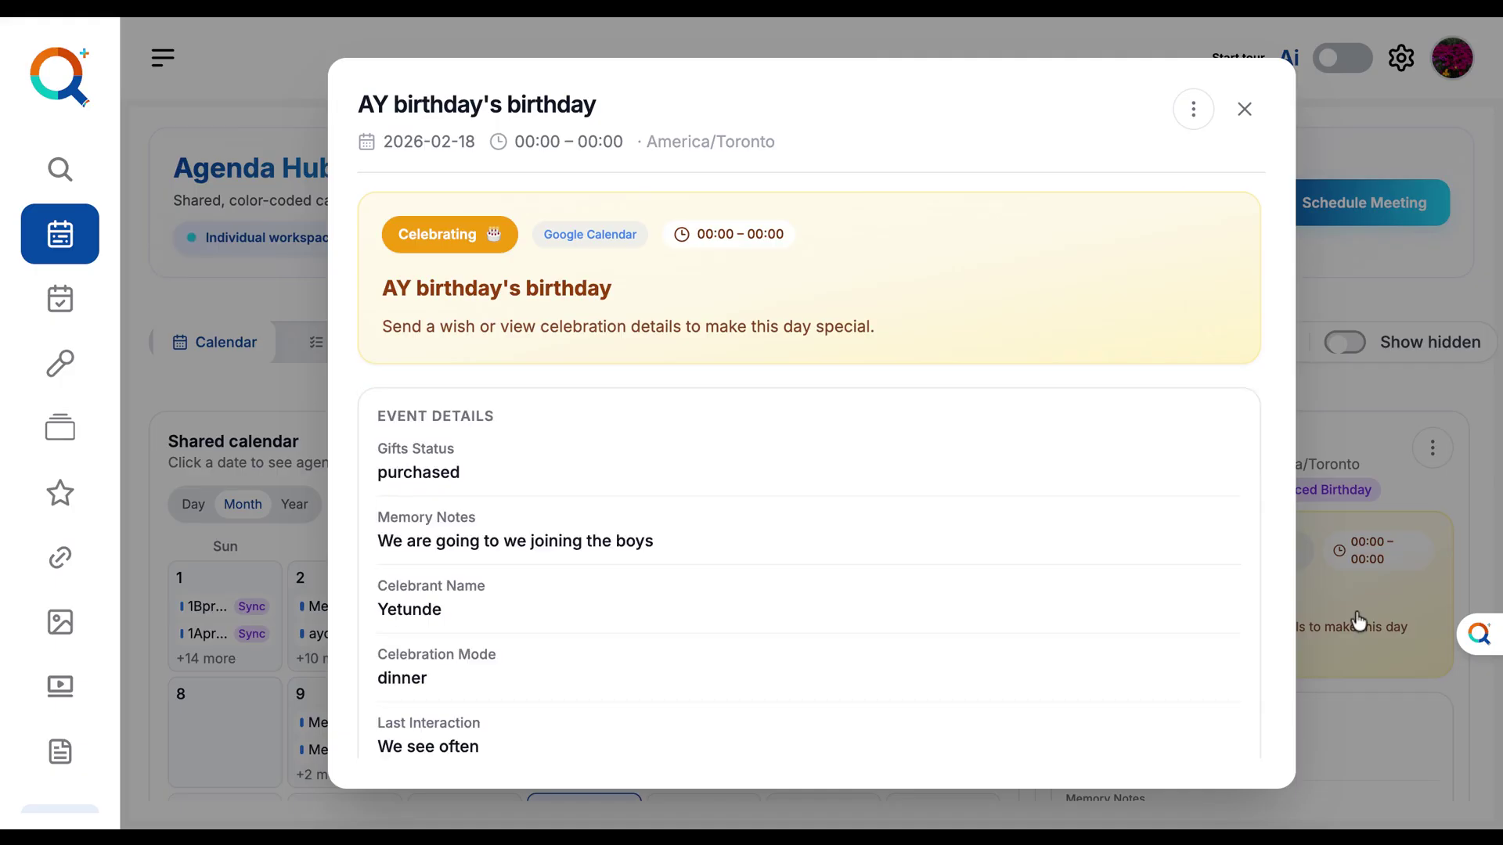
{"action": "scroll", "coordinate": [1026, 575], "scroll_direction": "down", "scroll_amount": 3}
{"action": "scroll", "coordinate": [1026, 575], "scroll_direction": "up", "scroll_amount": 3}
{"action": "left_click", "coordinate": [1244, 109]}
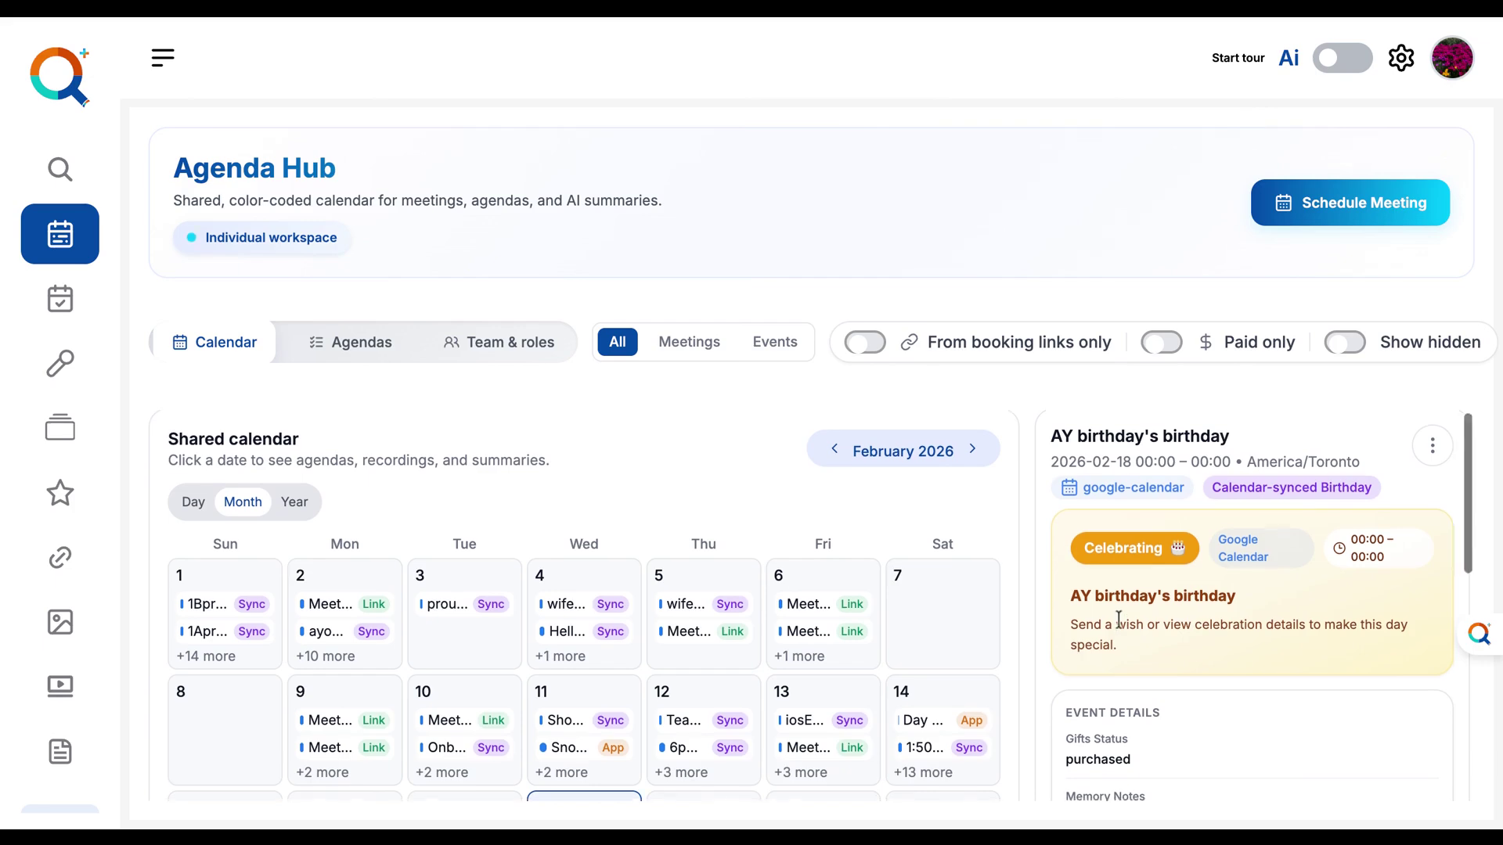
- Show more of the 13 events listed on February 18
{"action": "scroll", "coordinate": [1118, 623], "scroll_direction": "down", "scroll_amount": 5}
{"action": "scroll", "coordinate": [1120, 613], "scroll_direction": "up", "scroll_amount": 5}
{"action": "scroll", "coordinate": [1120, 614], "scroll_direction": "down", "scroll_amount": 5}
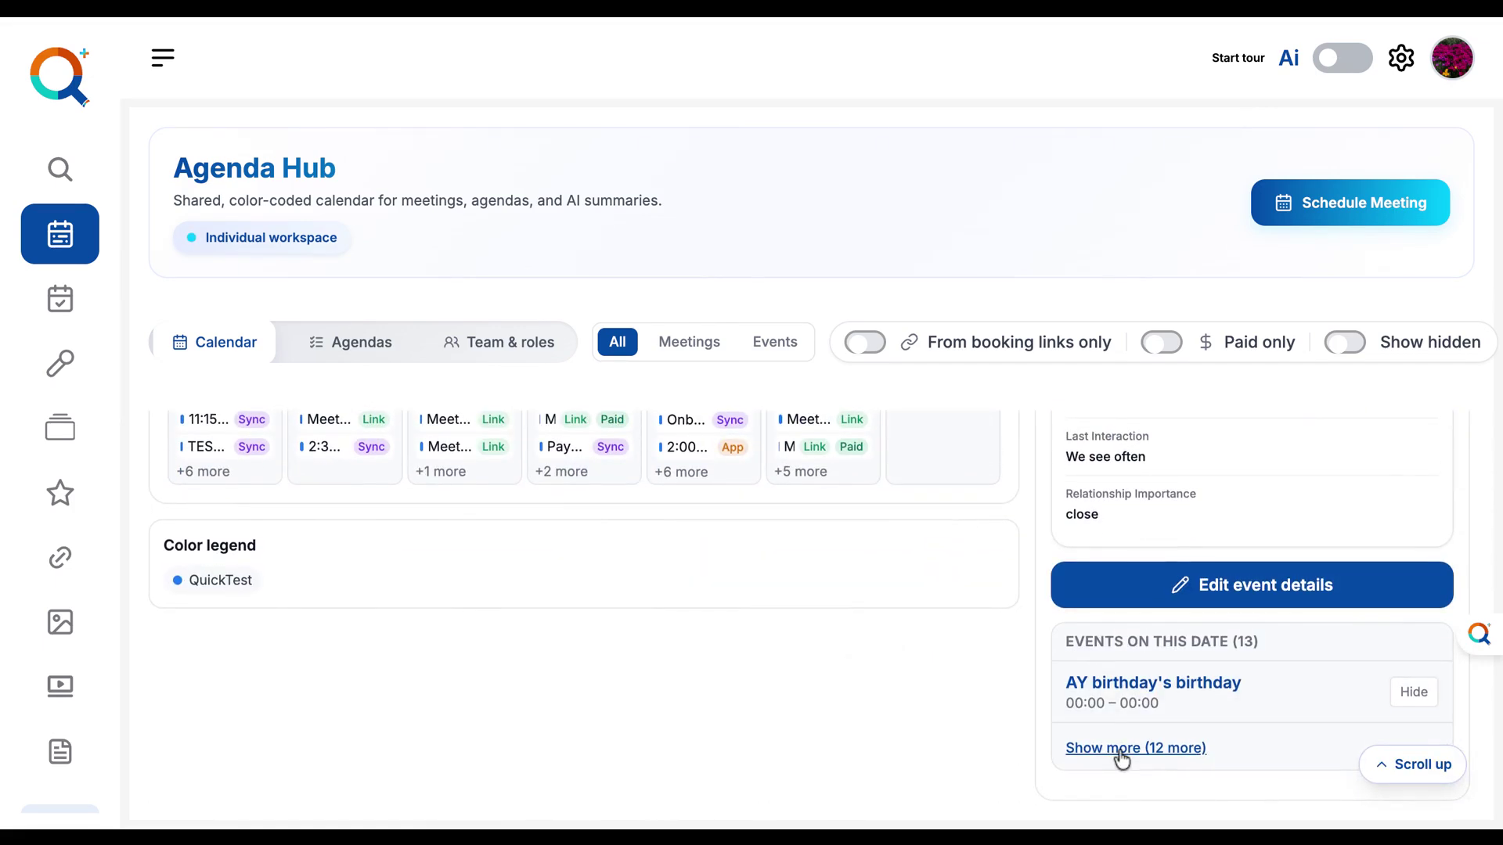
{"action": "left_click", "coordinate": [1120, 750]}
- Browse the February 18 events, then show the meeting list for 26 February
{"action": "scroll", "coordinate": [1148, 693], "scroll_direction": "down", "scroll_amount": 5}
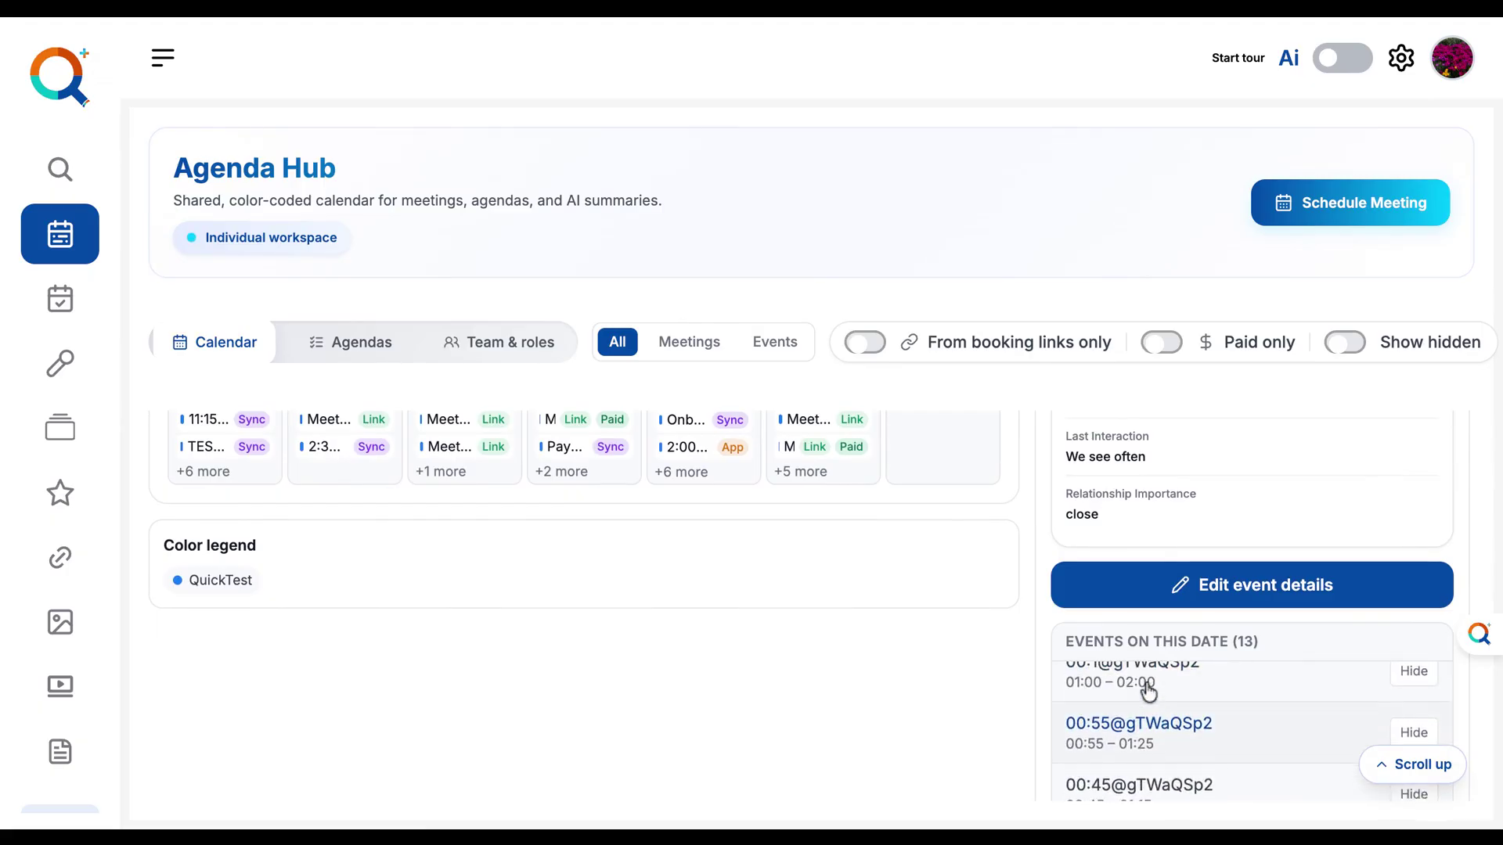
{"action": "scroll", "coordinate": [1146, 704], "scroll_direction": "down", "scroll_amount": 3}
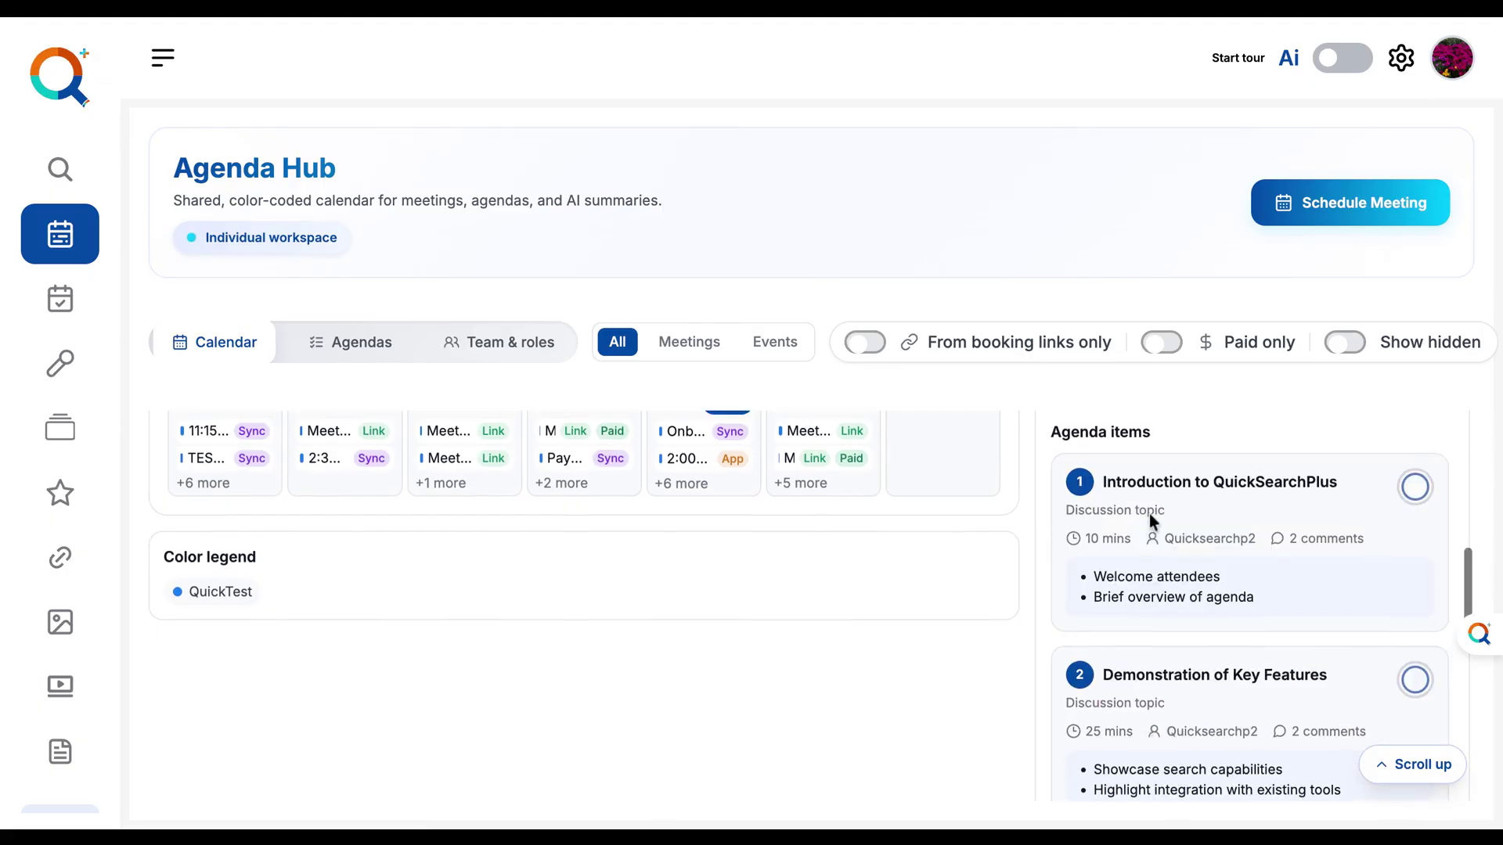
{"action": "scroll", "coordinate": [1149, 514], "scroll_direction": "up", "scroll_amount": 5}
{"action": "scroll", "coordinate": [1149, 514], "scroll_direction": "up", "scroll_amount": 10}
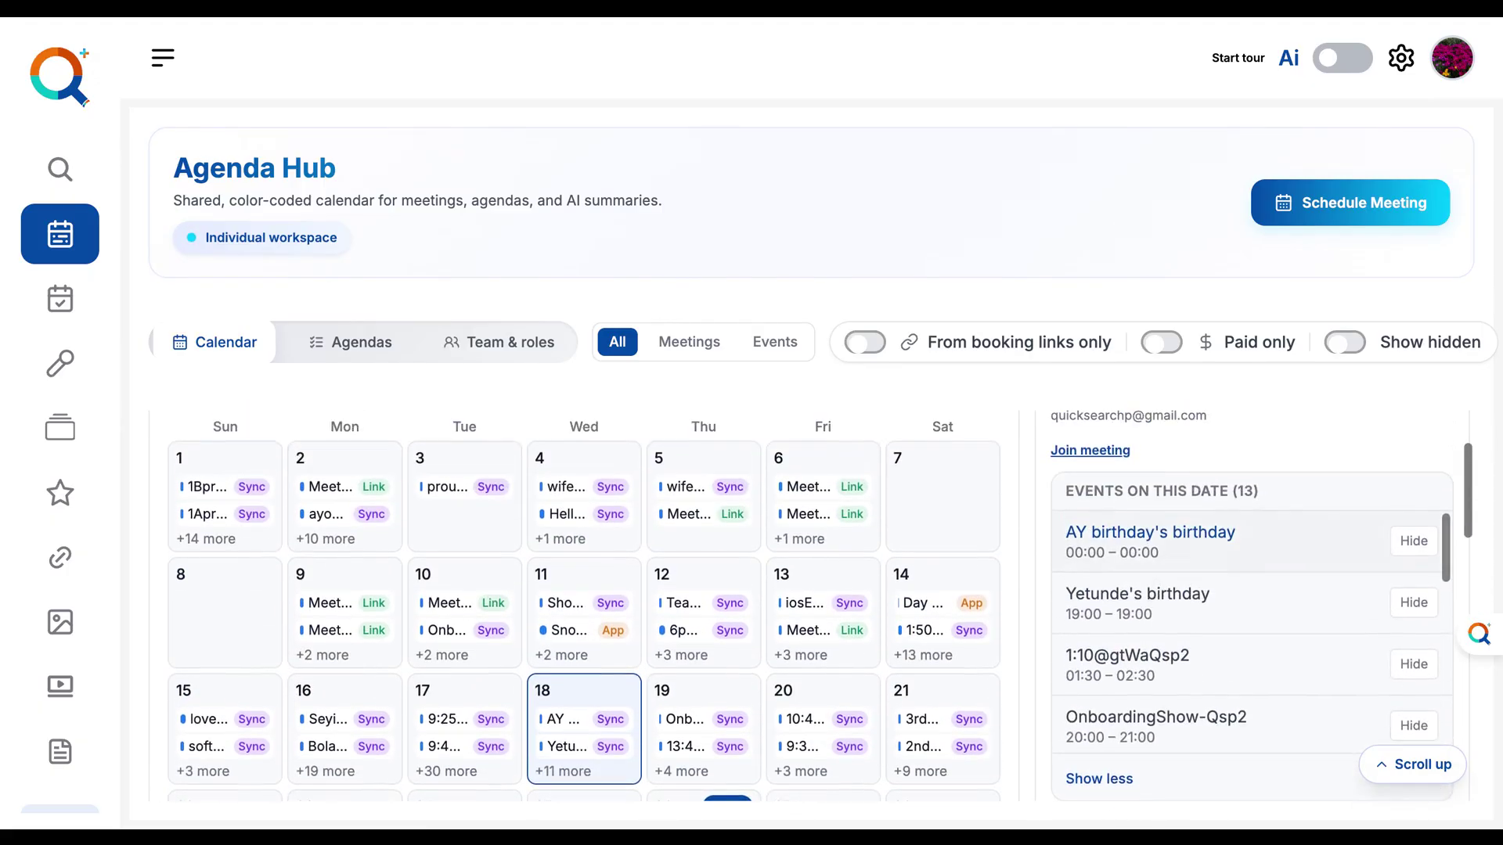
{"action": "scroll", "coordinate": [1149, 493], "scroll_direction": "down", "scroll_amount": 1}
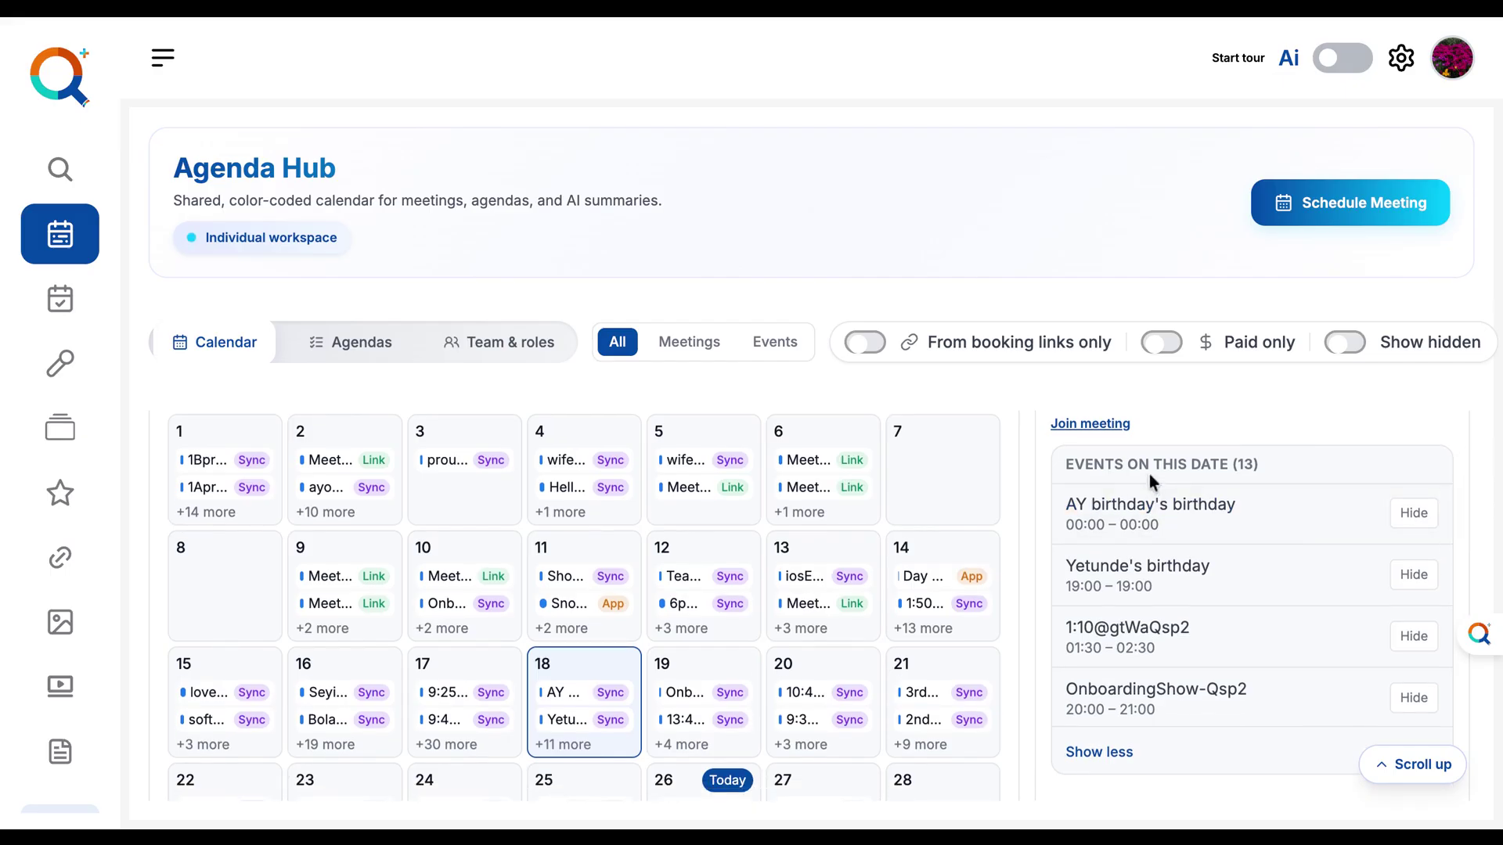
{"action": "scroll", "coordinate": [1148, 468], "scroll_direction": "up", "scroll_amount": 2}
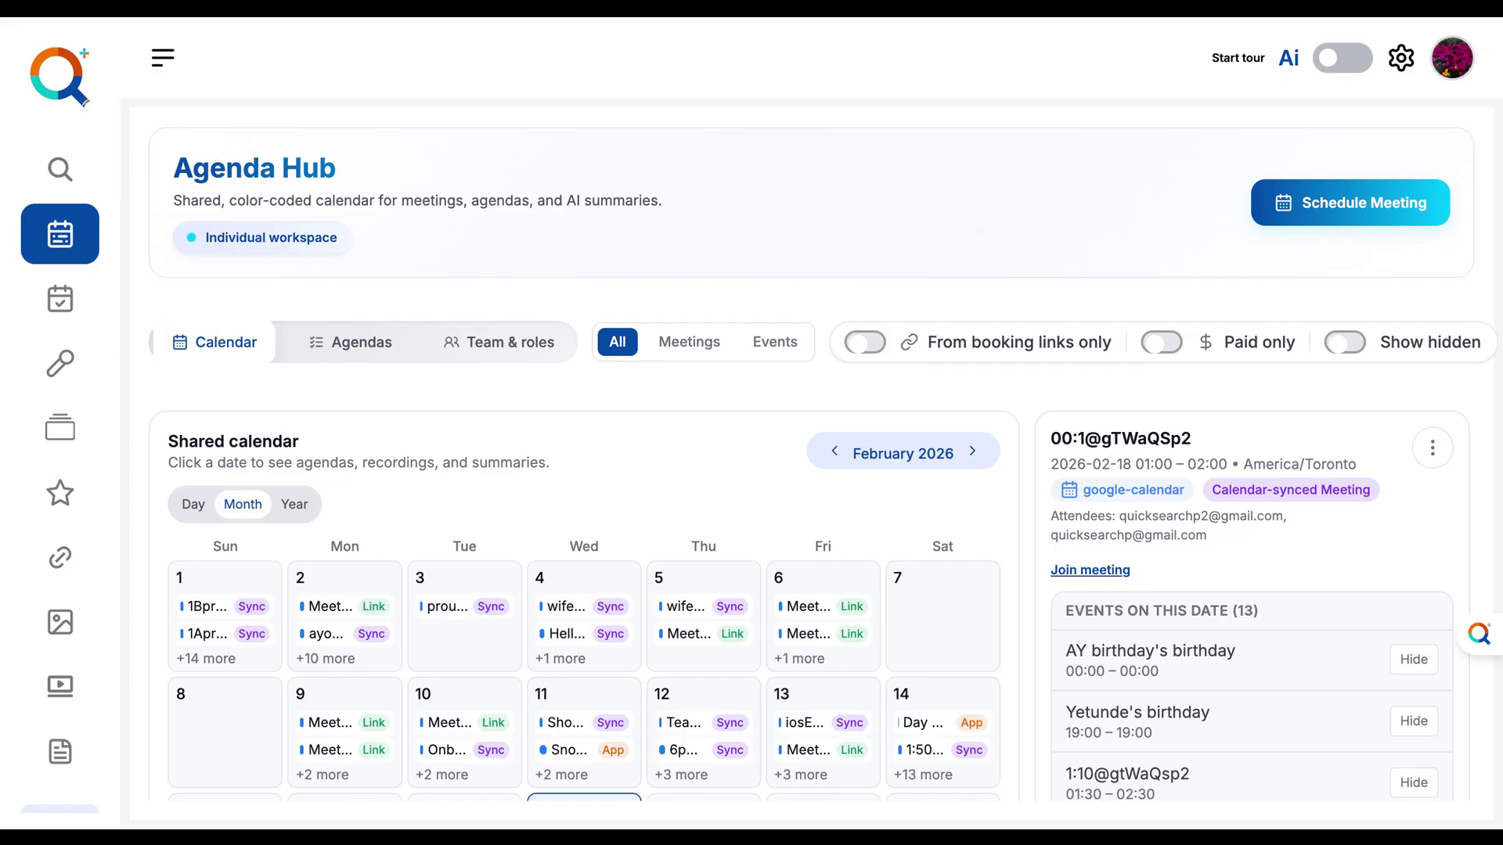
{"action": "scroll", "coordinate": [1166, 524], "scroll_direction": "down", "scroll_amount": 3}
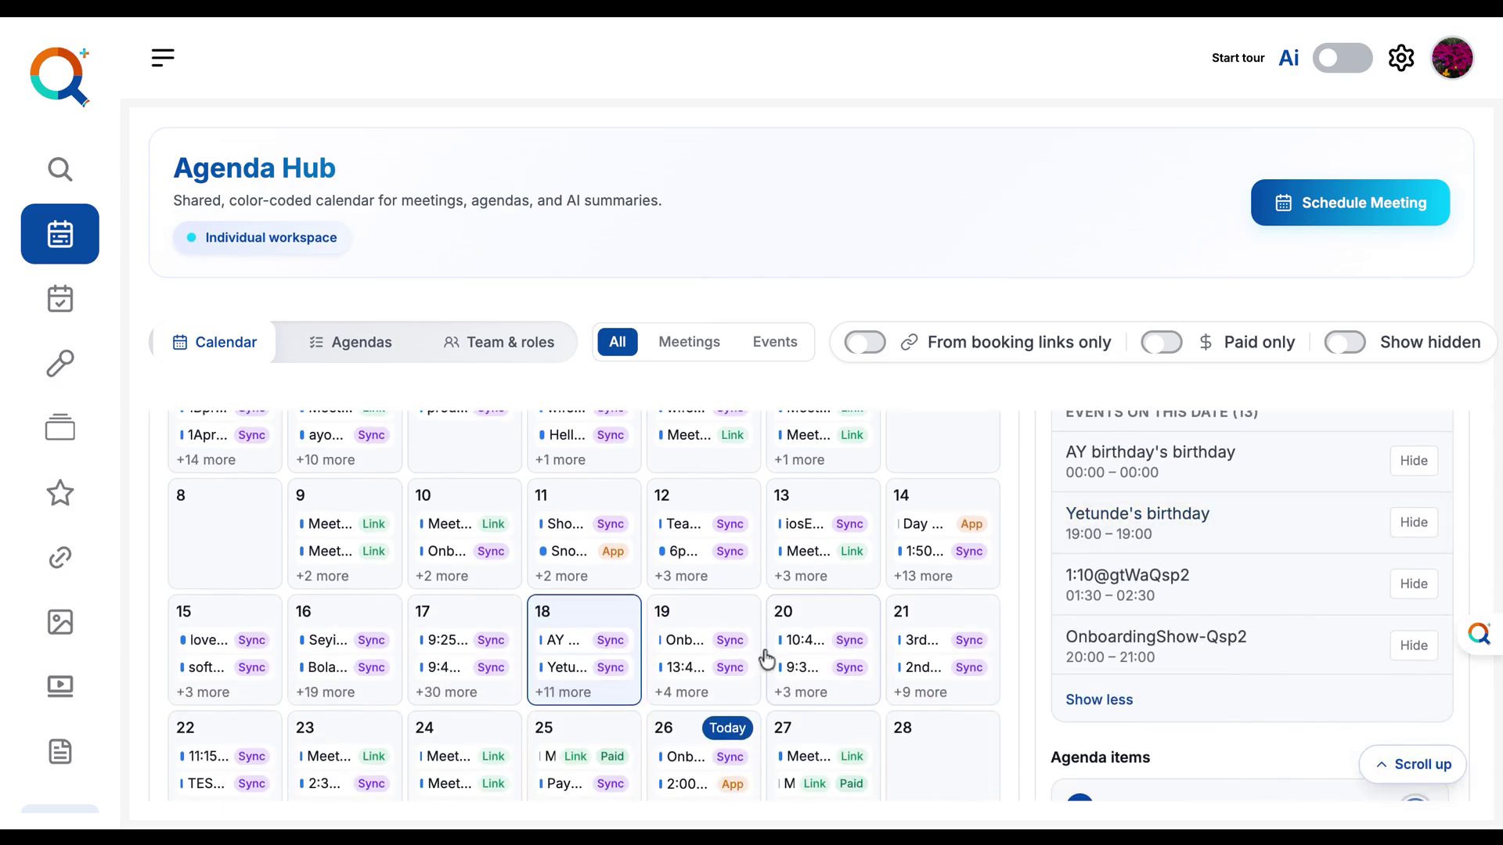
{"action": "left_click", "coordinate": [685, 755]}
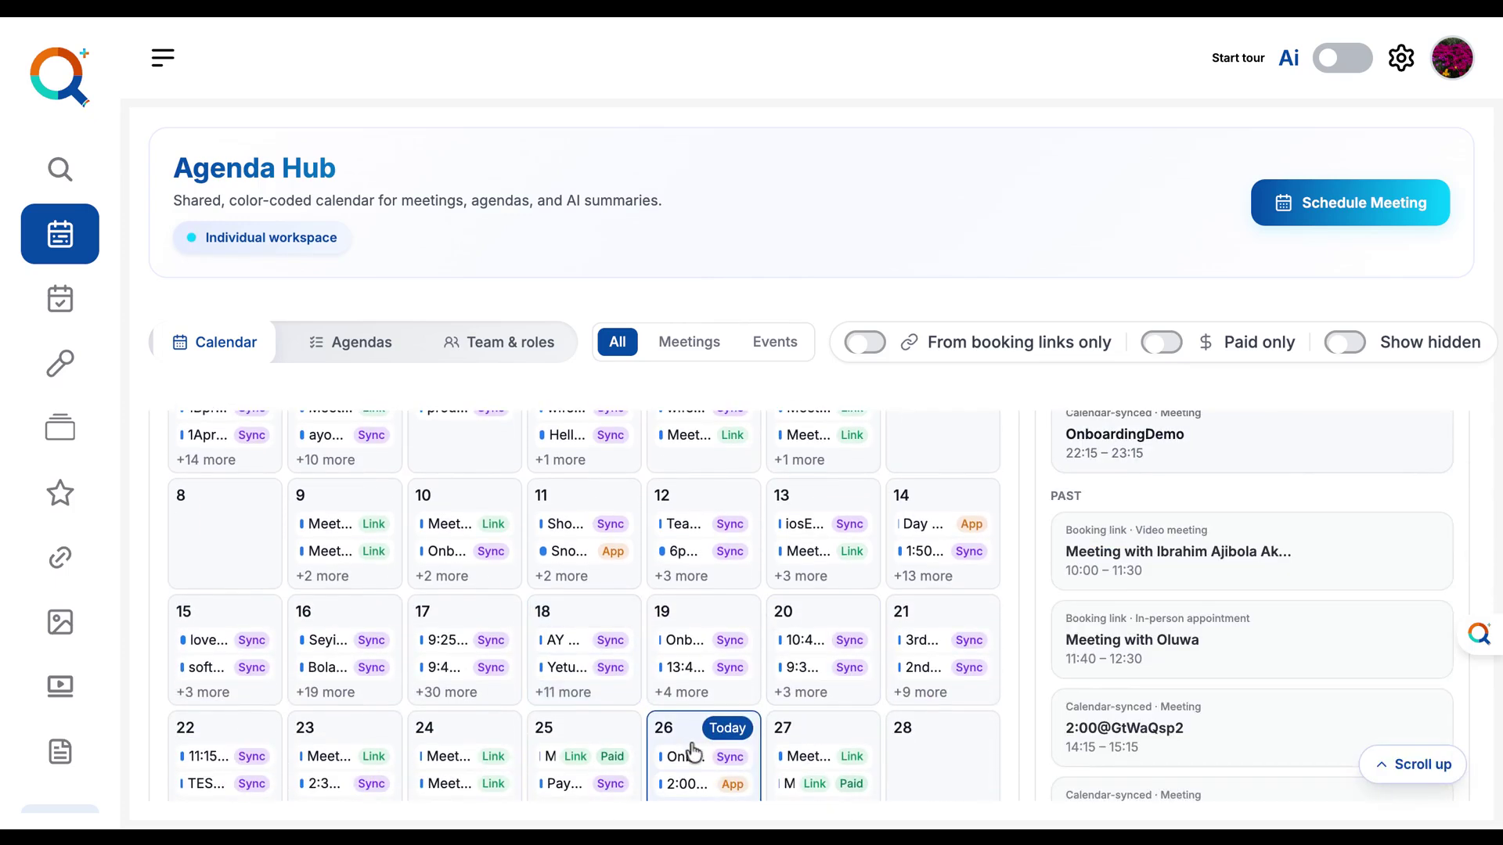
{"action": "scroll", "coordinate": [1119, 567], "scroll_direction": "up", "scroll_amount": 3}
{"action": "scroll", "coordinate": [1119, 566], "scroll_direction": "down", "scroll_amount": 1}
{"action": "scroll", "coordinate": [1119, 568], "scroll_direction": "down", "scroll_amount": 2}
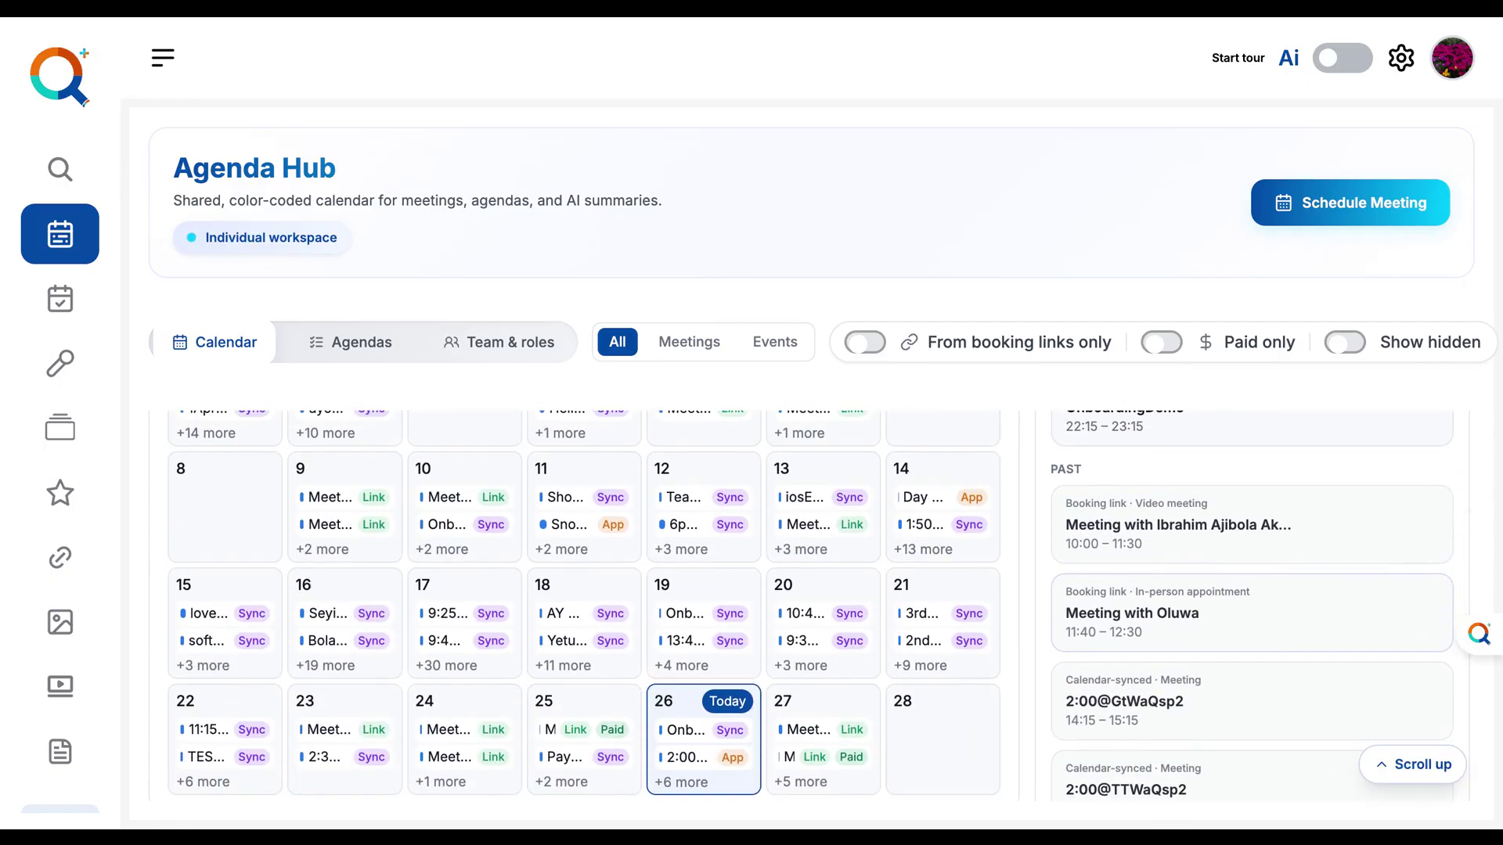
{"action": "scroll", "coordinate": [1119, 568], "scroll_direction": "down", "scroll_amount": 2}
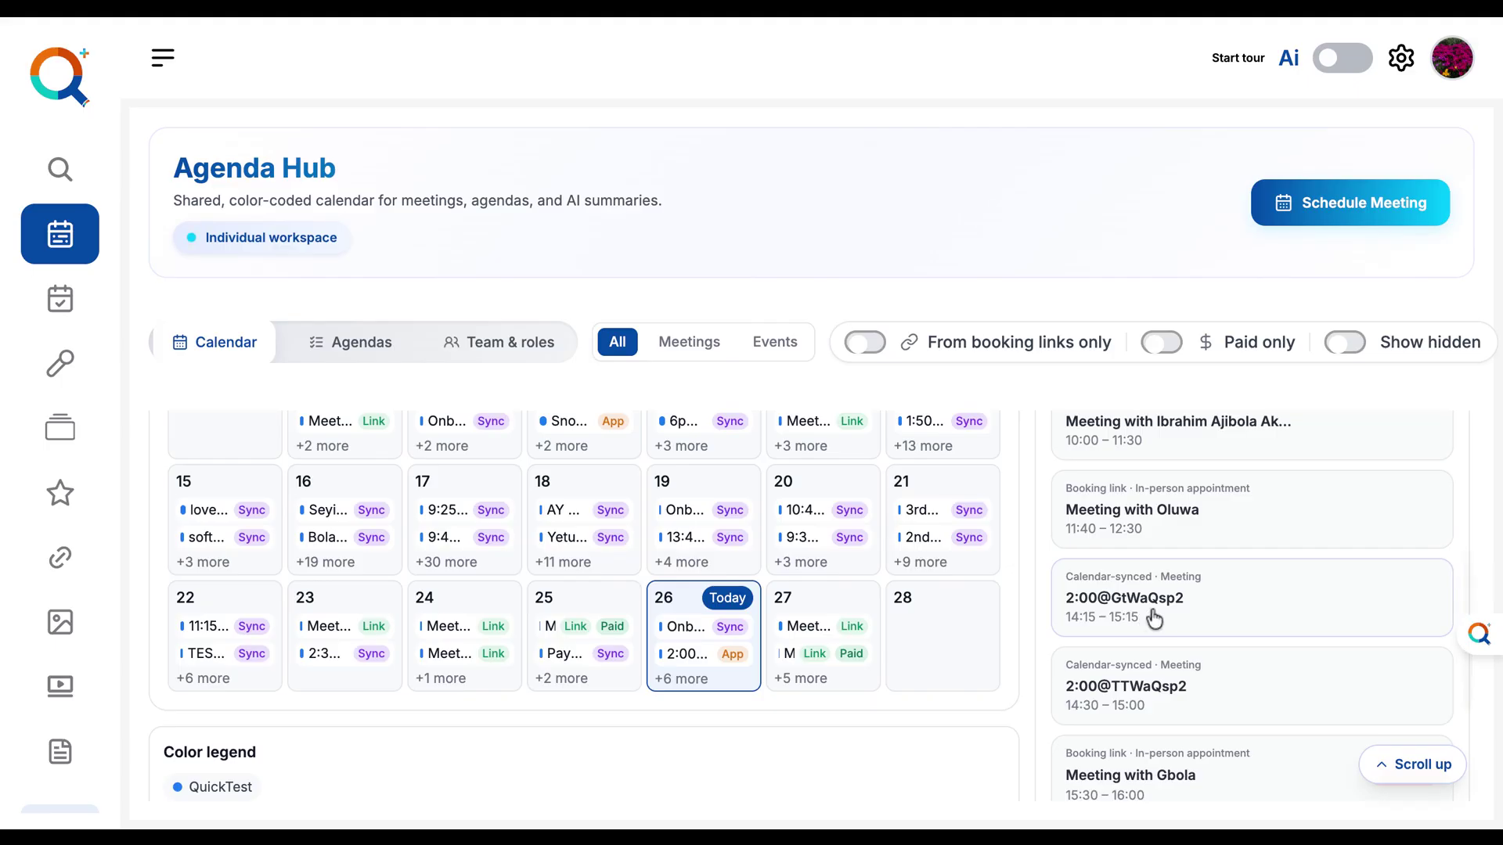
{"action": "scroll", "coordinate": [1164, 620], "scroll_direction": "down", "scroll_amount": 4}
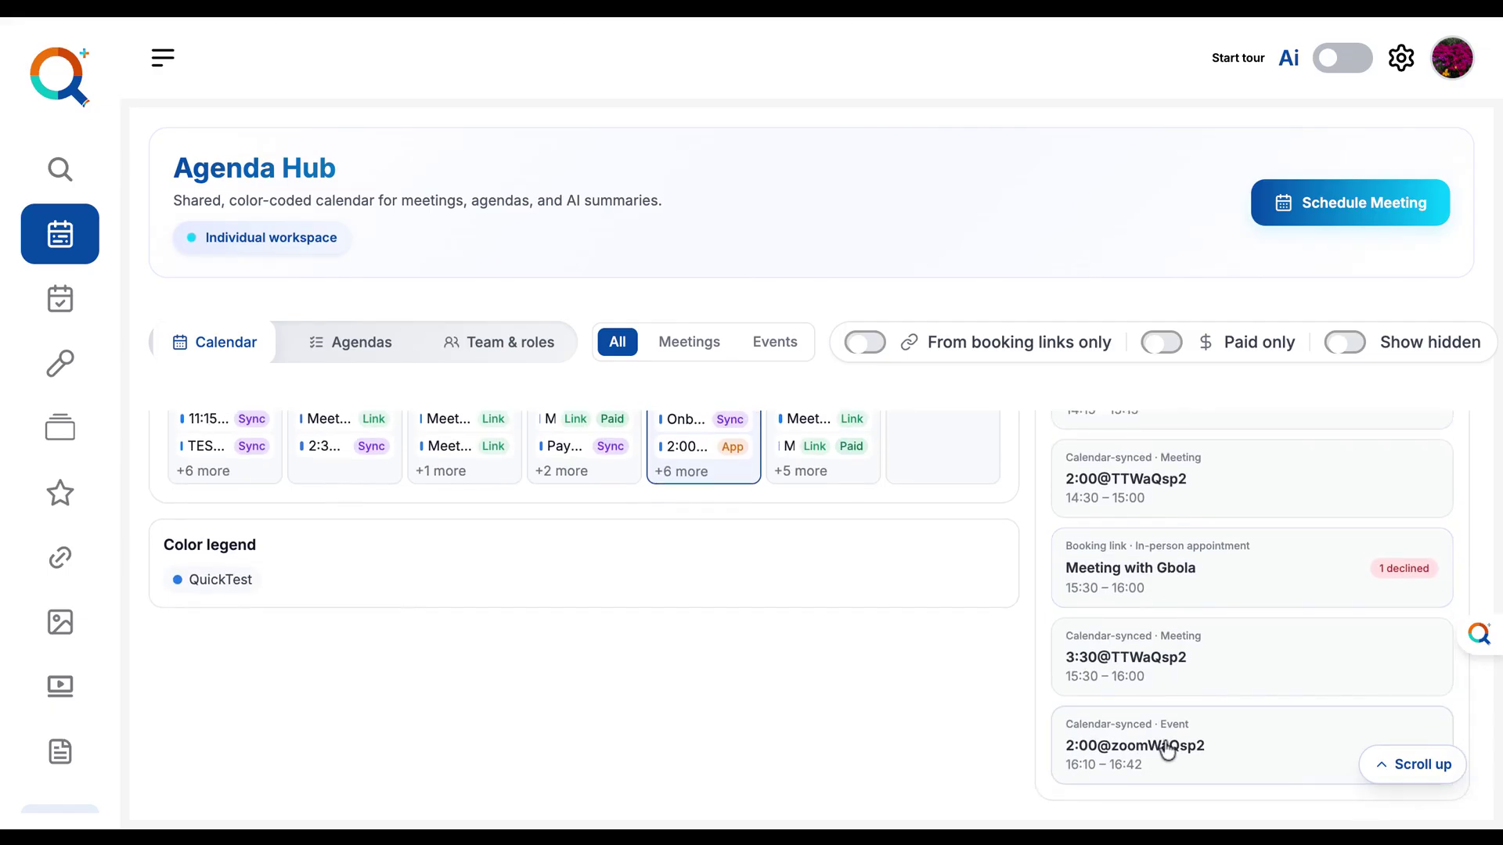
{"action": "left_click", "coordinate": [1166, 750]}
- Open the 15:50–15:59 meeting on 14 February to see its agenda
{"action": "scroll", "coordinate": [1166, 655], "scroll_direction": "down", "scroll_amount": 5}
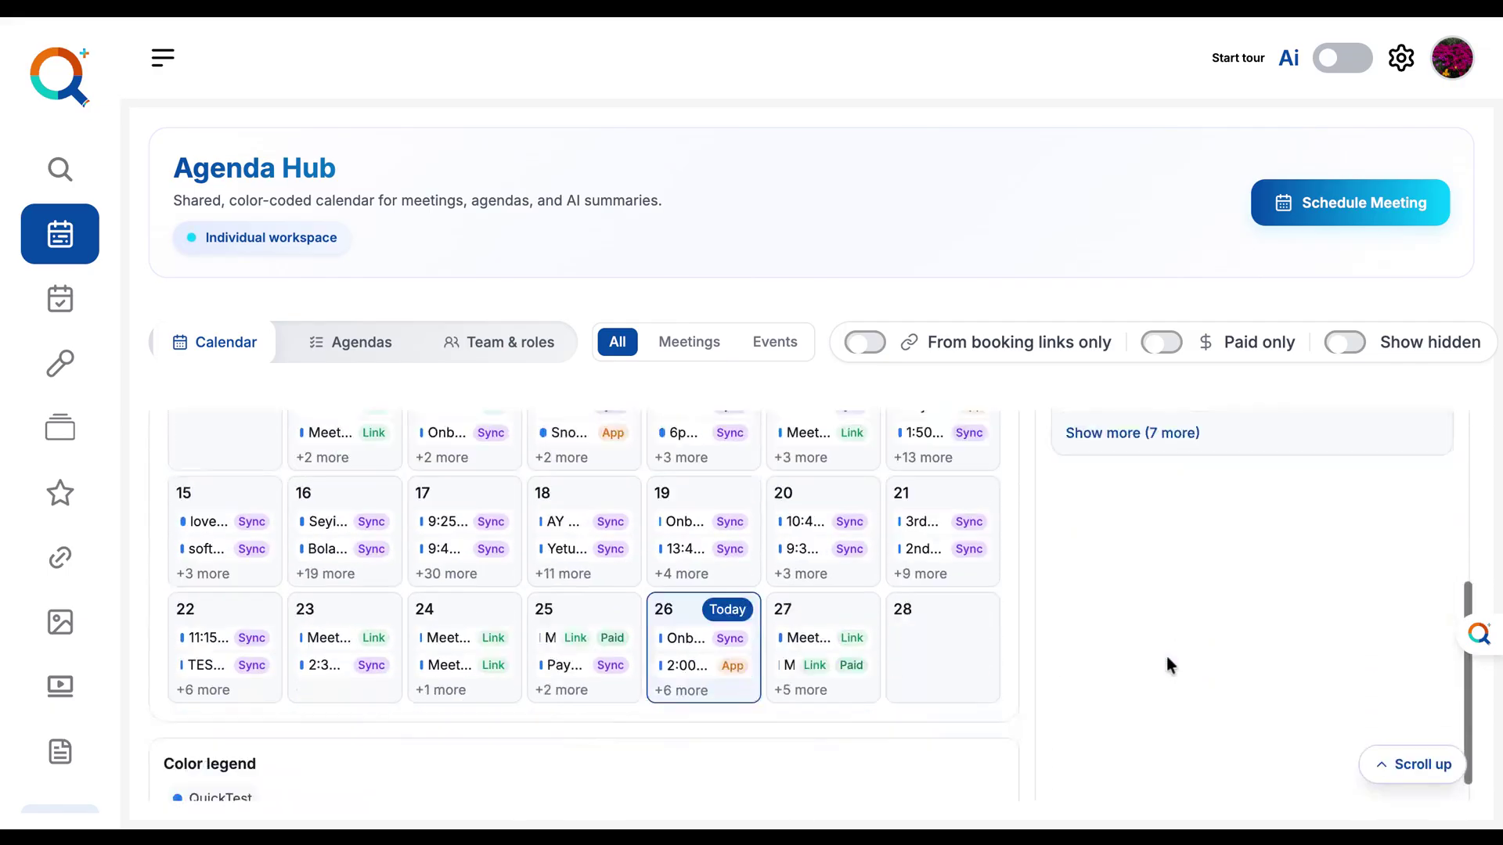
{"action": "scroll", "coordinate": [976, 634], "scroll_direction": "up", "scroll_amount": 4}
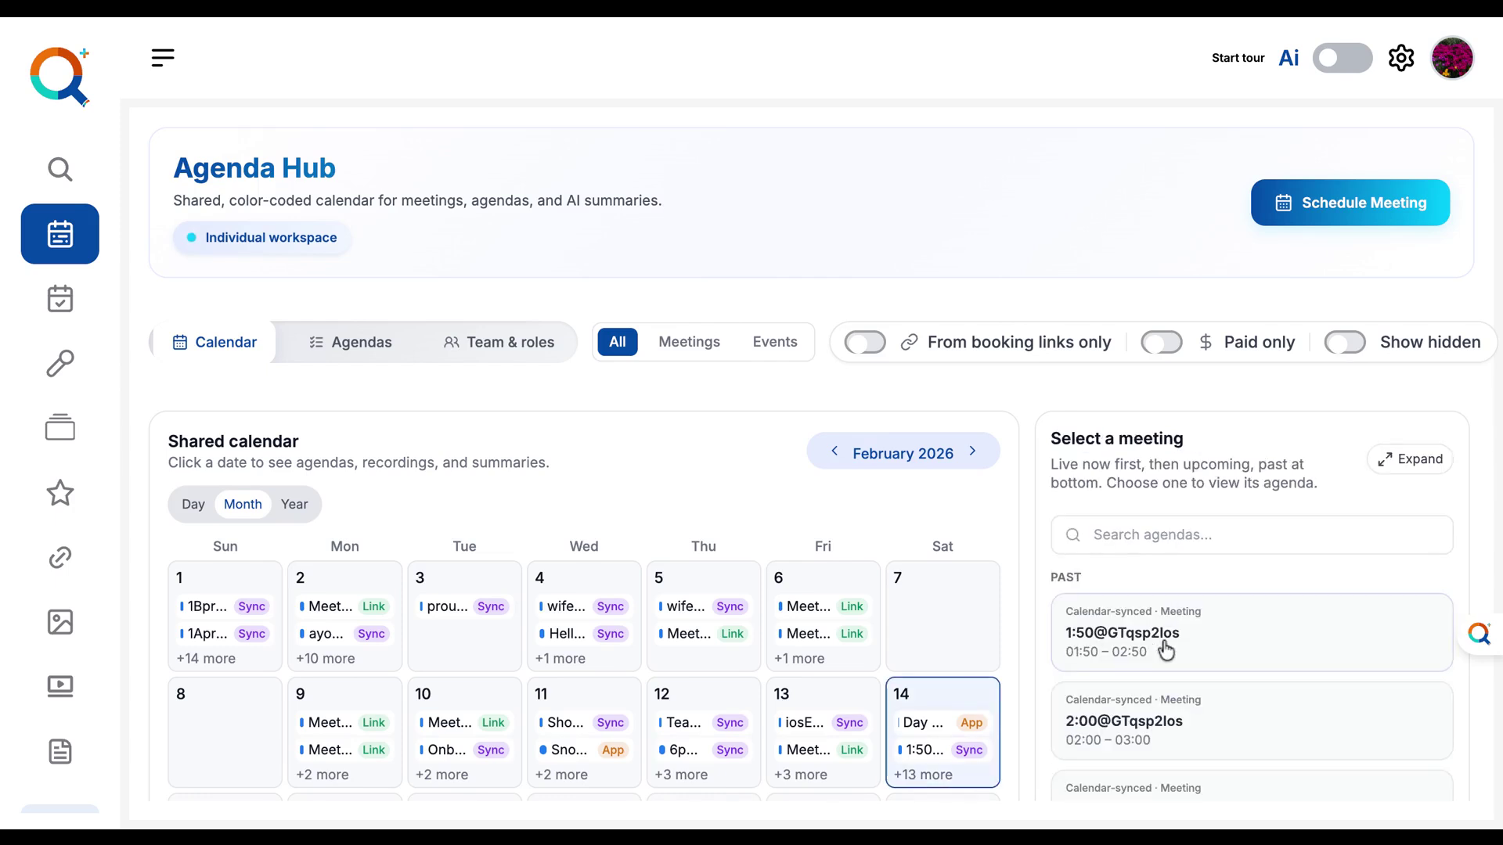
{"action": "scroll", "coordinate": [1166, 648], "scroll_direction": "down", "scroll_amount": 2}
{"action": "scroll", "coordinate": [1166, 648], "scroll_direction": "down", "scroll_amount": 1}
{"action": "scroll", "coordinate": [1166, 648], "scroll_direction": "down", "scroll_amount": 5}
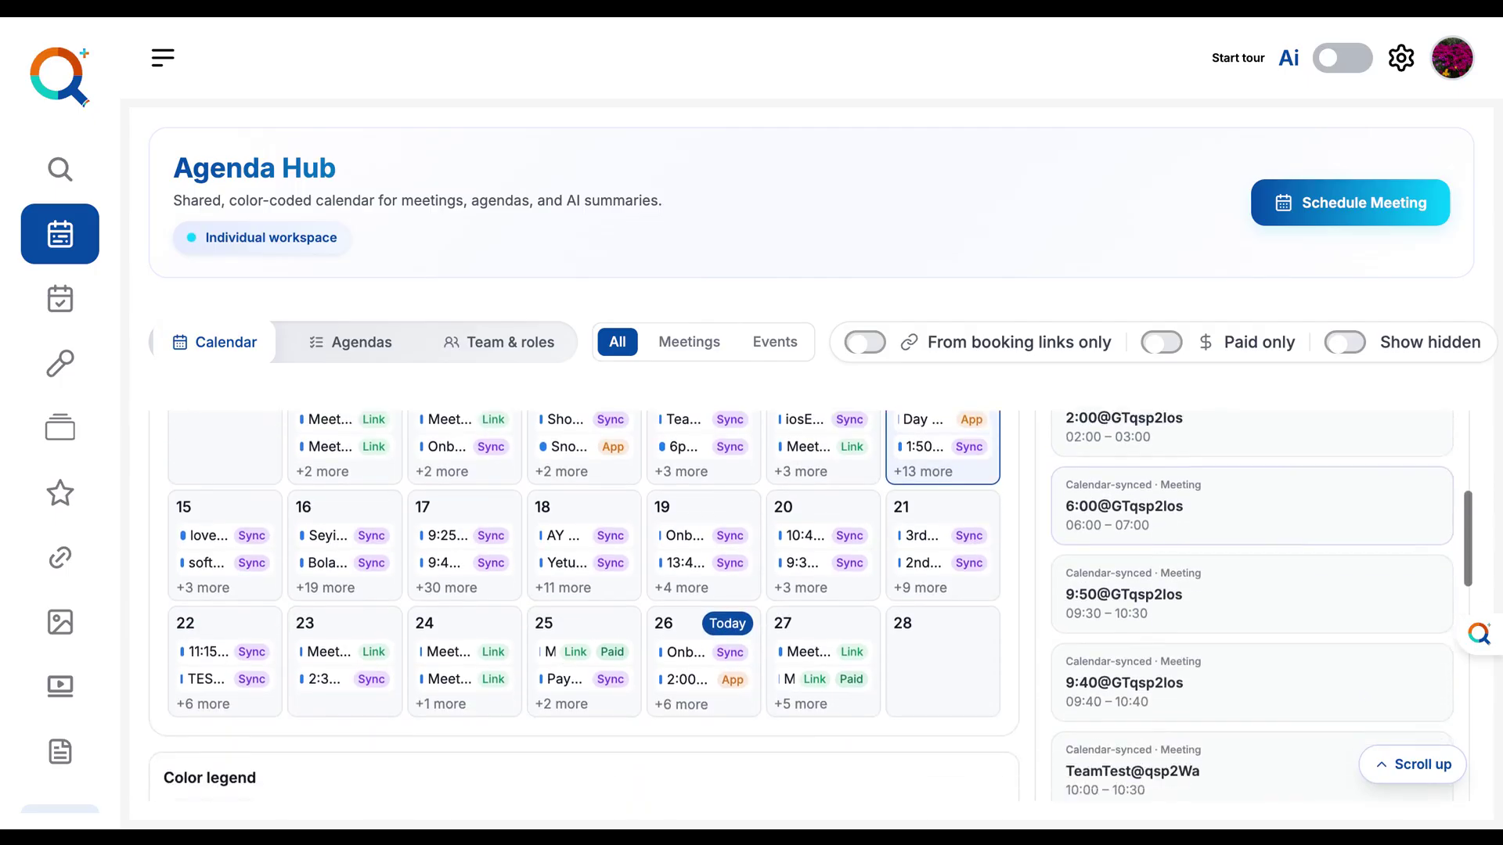
{"action": "scroll", "coordinate": [1184, 510], "scroll_direction": "down", "scroll_amount": 3}
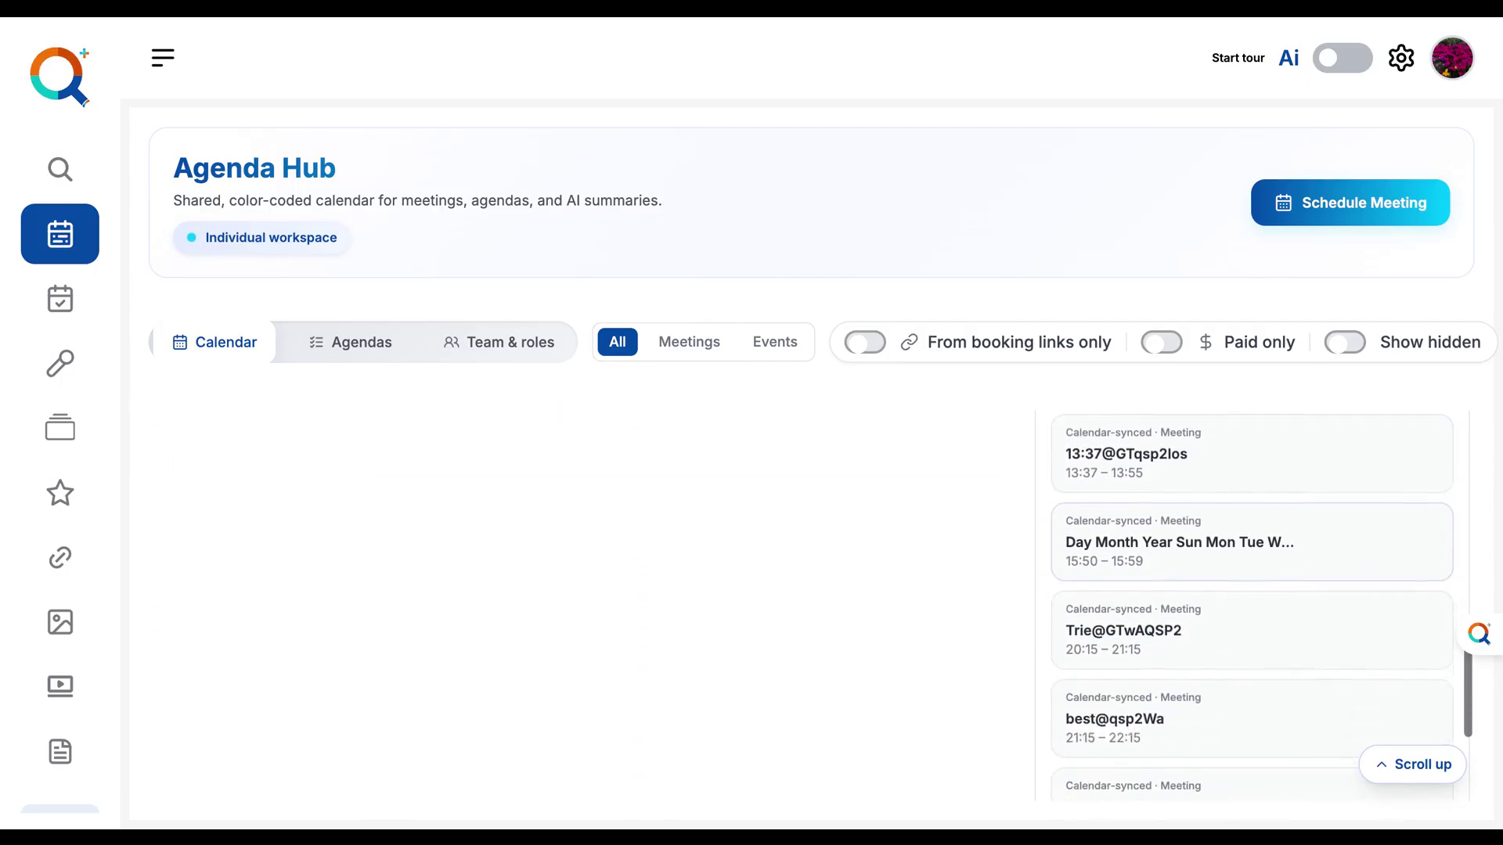
{"action": "left_click", "coordinate": [1184, 510]}
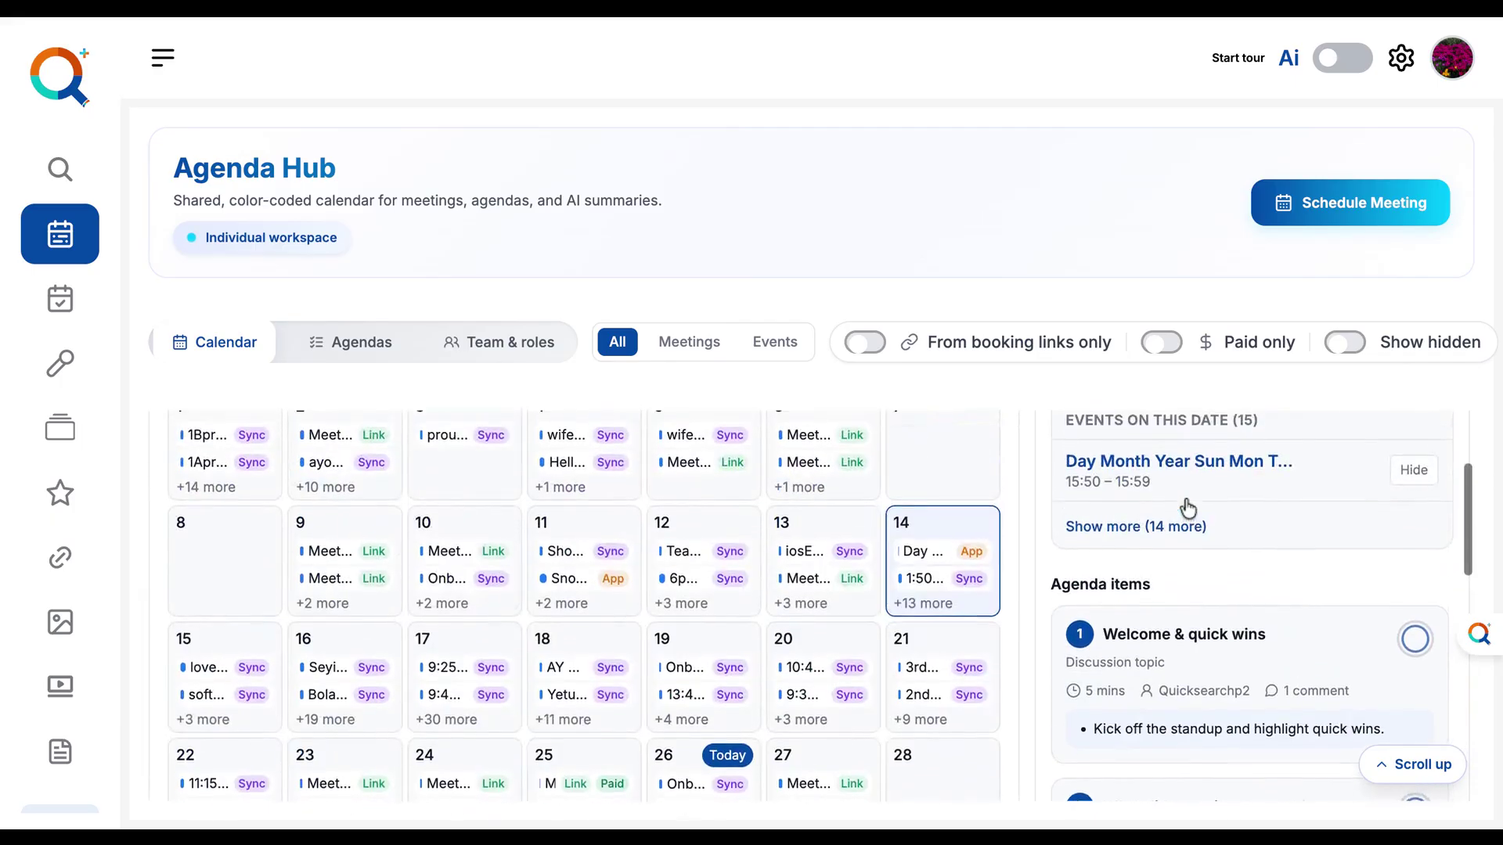
{"action": "scroll", "coordinate": [1187, 509], "scroll_direction": "up", "scroll_amount": 4}
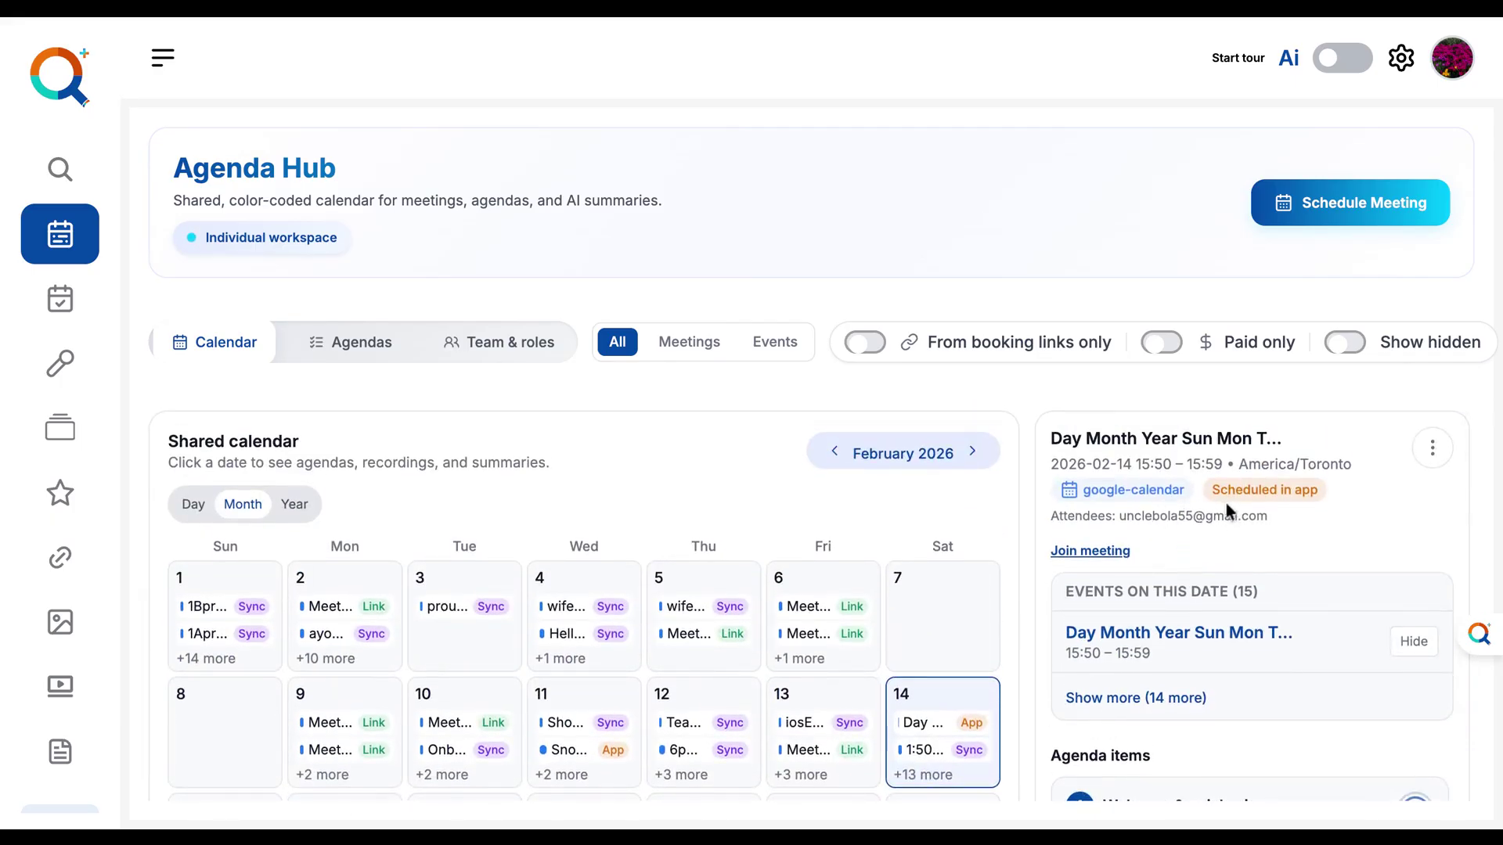
{"action": "left_click", "coordinate": [1429, 453]}
{"action": "left_click", "coordinate": [1337, 640]}
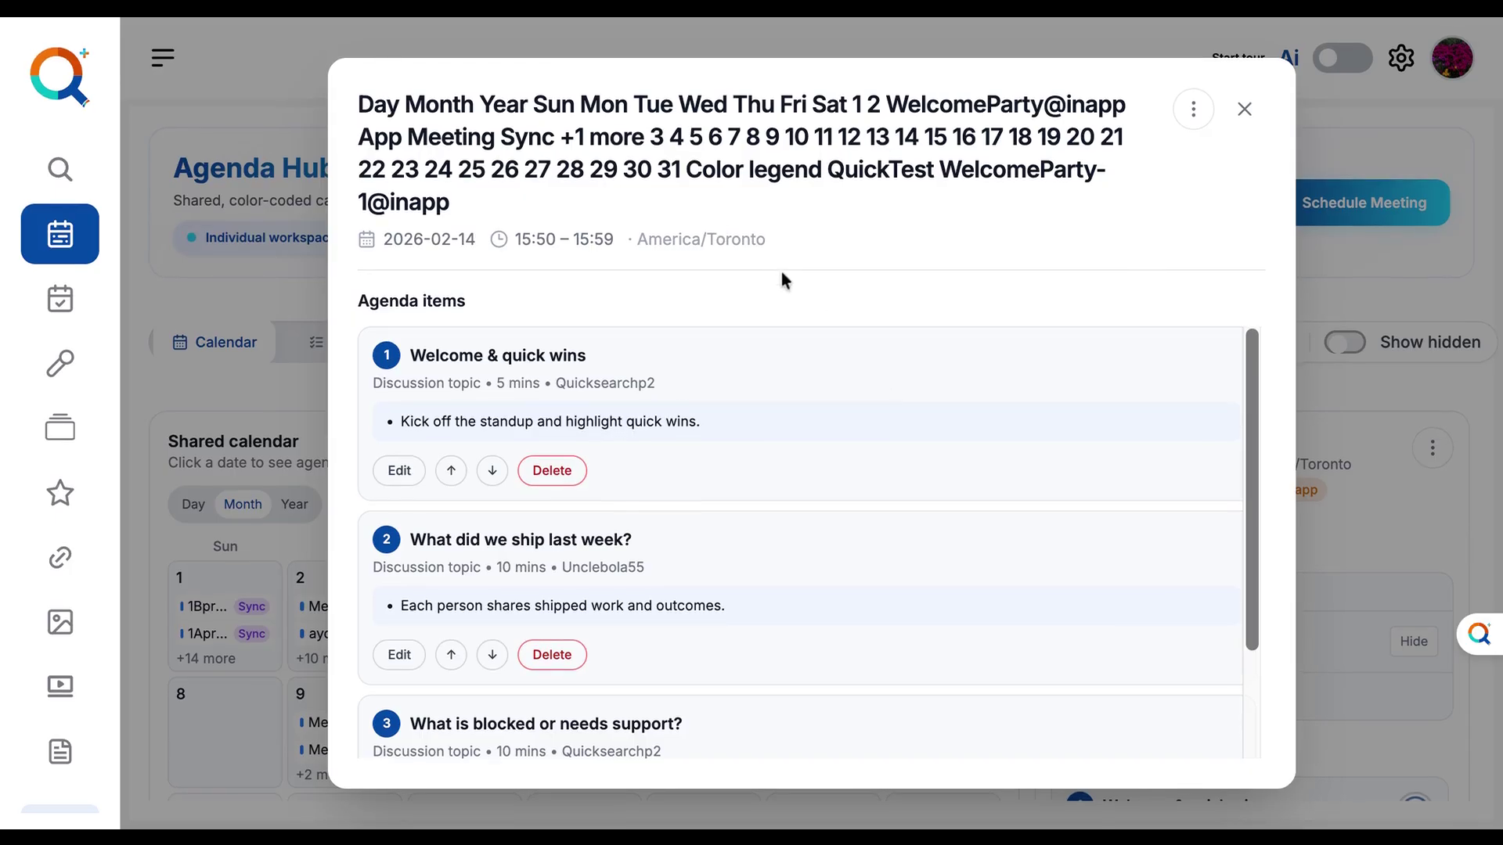
{"action": "scroll", "coordinate": [781, 271], "scroll_direction": "down", "scroll_amount": 4}
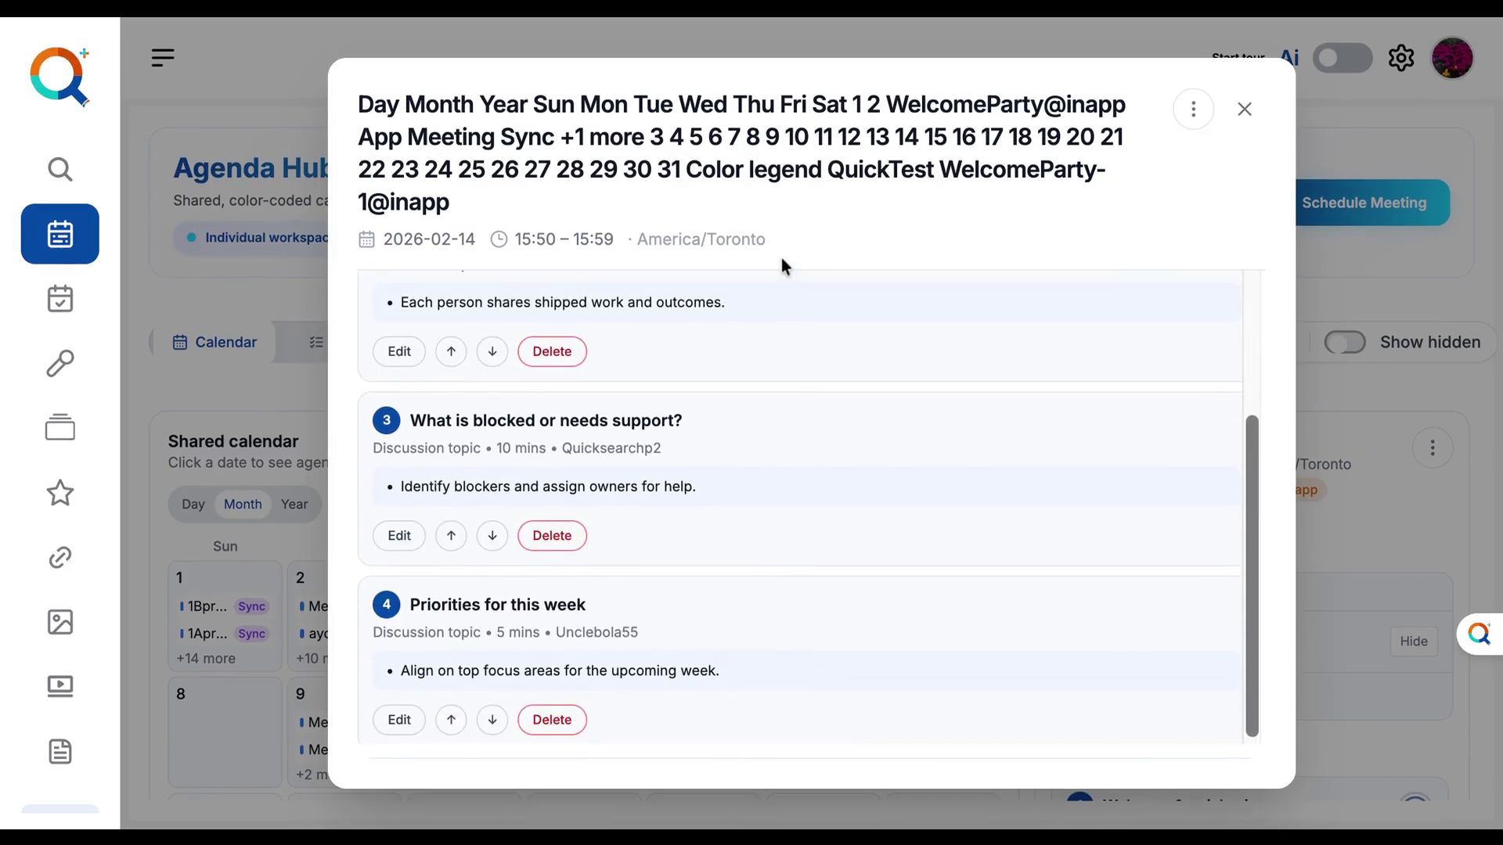
{"action": "scroll", "coordinate": [781, 266], "scroll_direction": "up", "scroll_amount": 4}
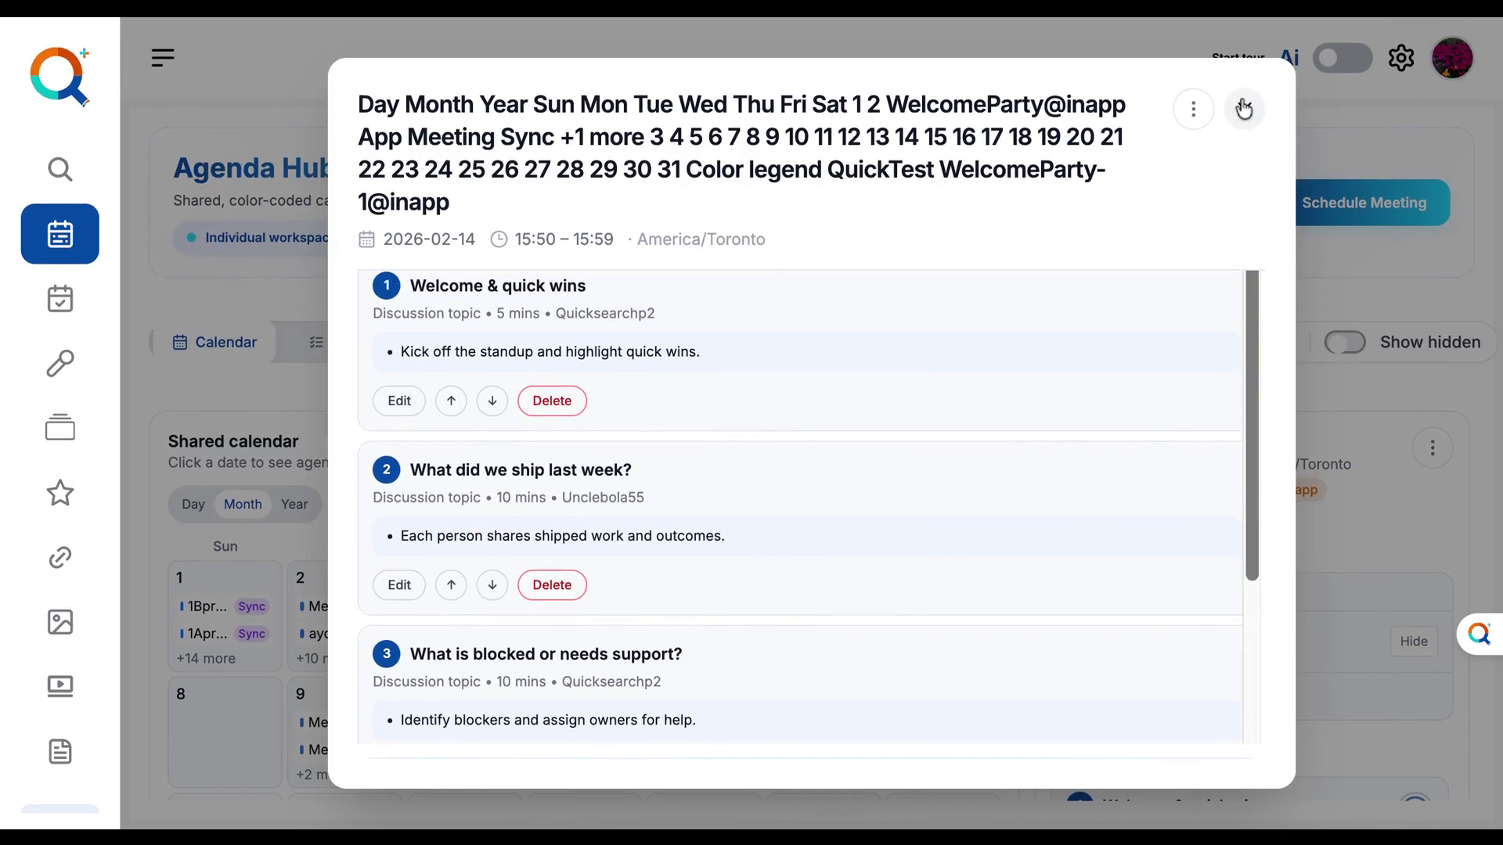
{"action": "left_click", "coordinate": [1238, 109]}
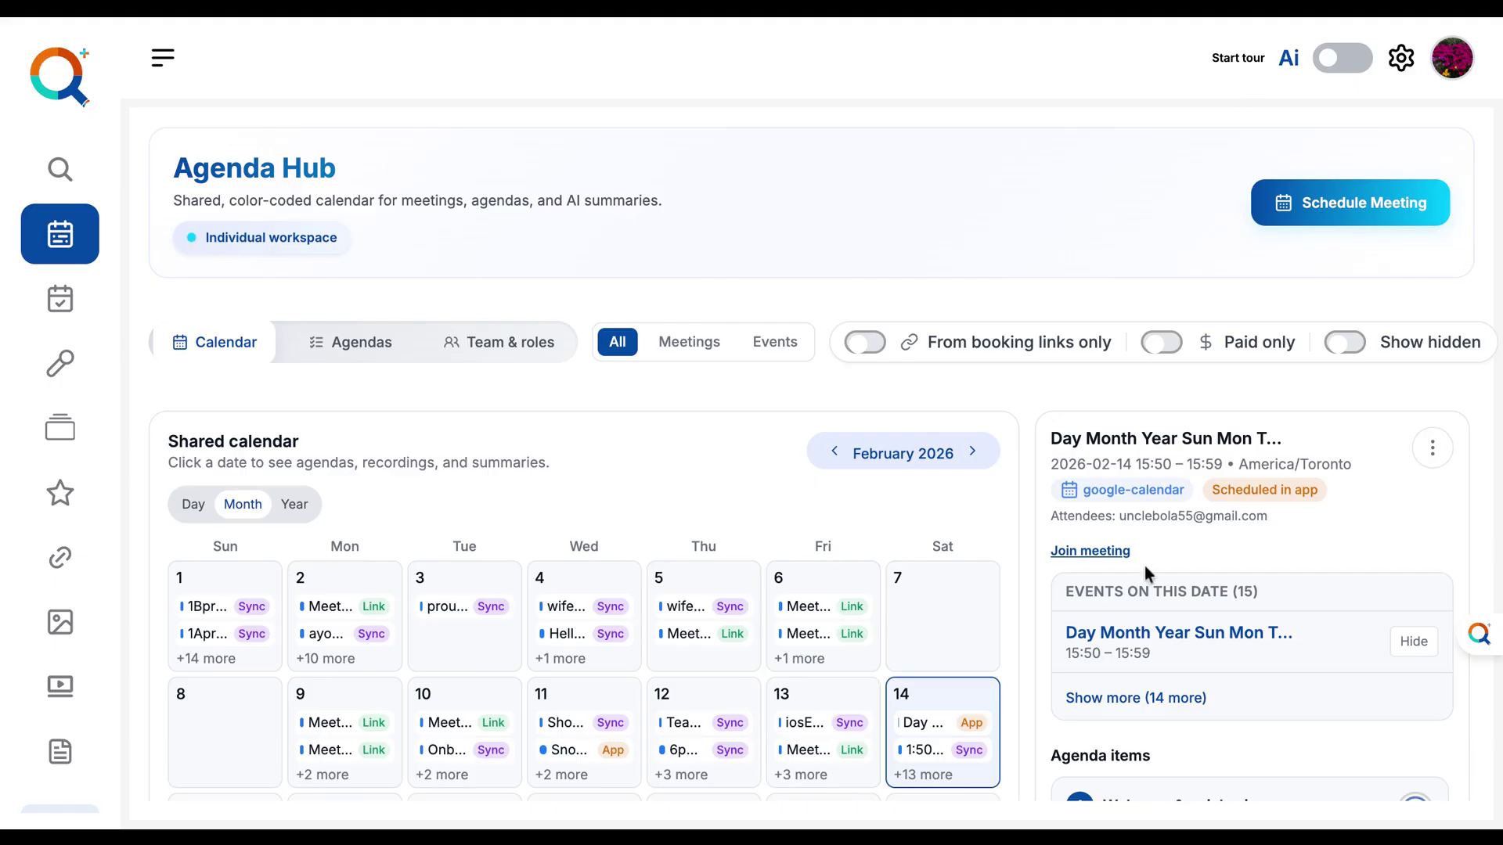
{"action": "scroll", "coordinate": [1144, 566], "scroll_direction": "down", "scroll_amount": 2}
{"action": "scroll", "coordinate": [1144, 566], "scroll_direction": "down", "scroll_amount": 4}
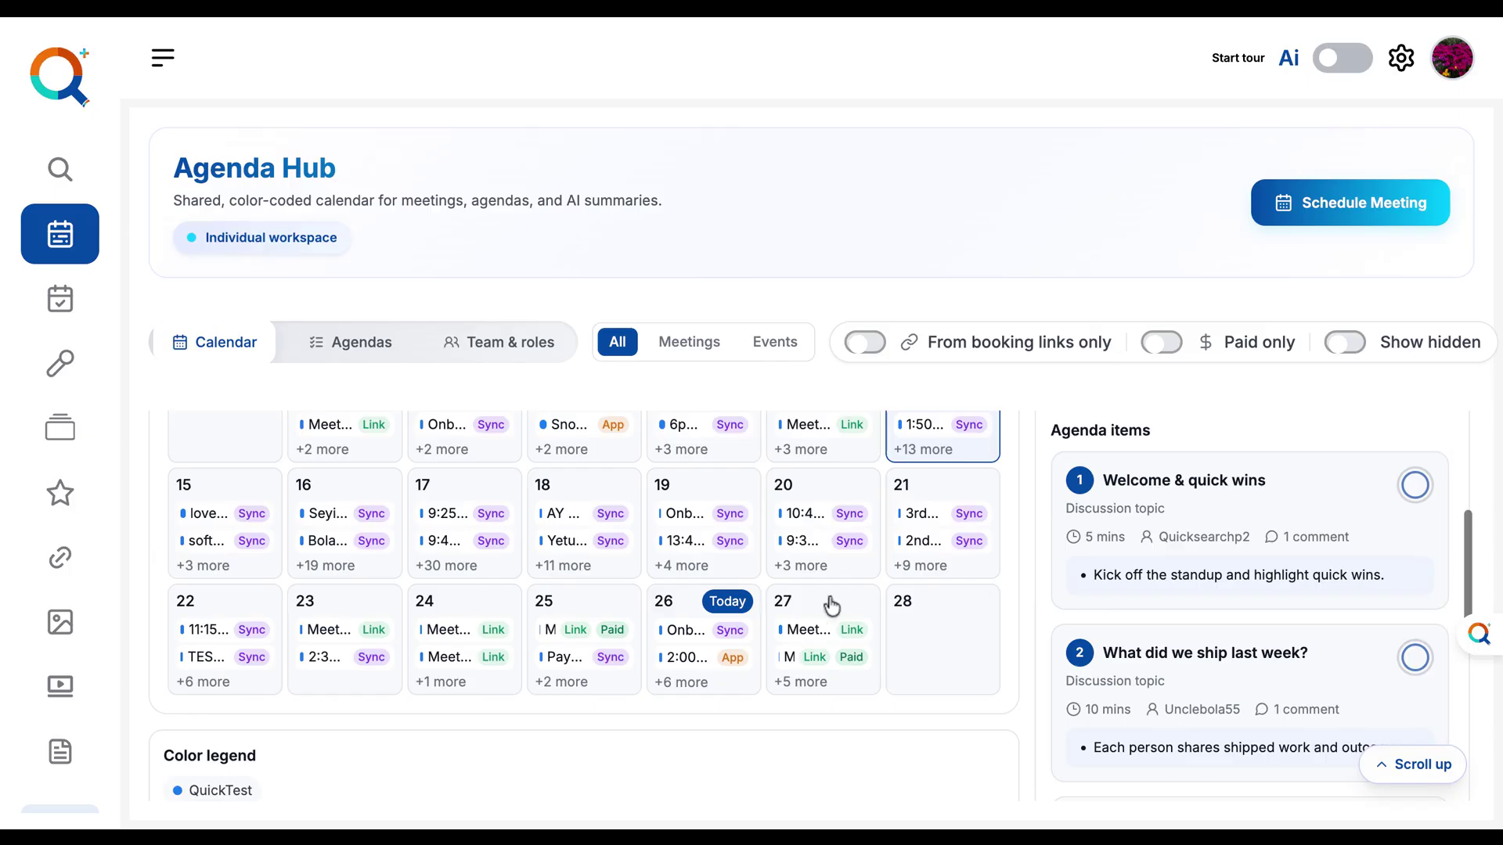
- Show the booking-link meetings for 27 February and open the Meeting with Quicky details
{"action": "left_click", "coordinate": [821, 662]}
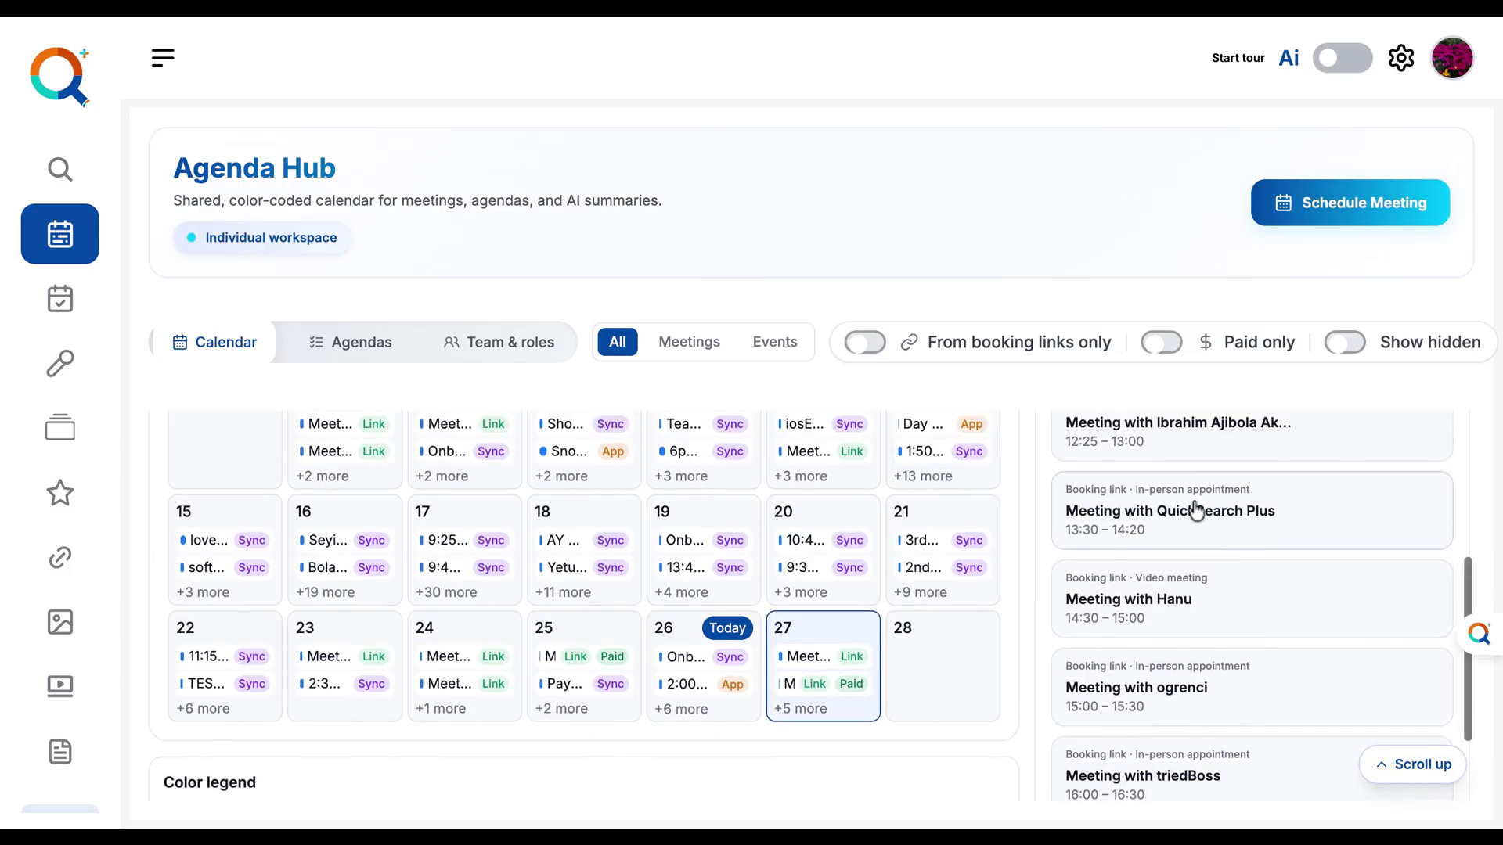
{"action": "scroll", "coordinate": [1197, 550], "scroll_direction": "up", "scroll_amount": 1}
{"action": "scroll", "coordinate": [1198, 550], "scroll_direction": "down", "scroll_amount": 2}
{"action": "scroll", "coordinate": [1213, 591], "scroll_direction": "down", "scroll_amount": 1}
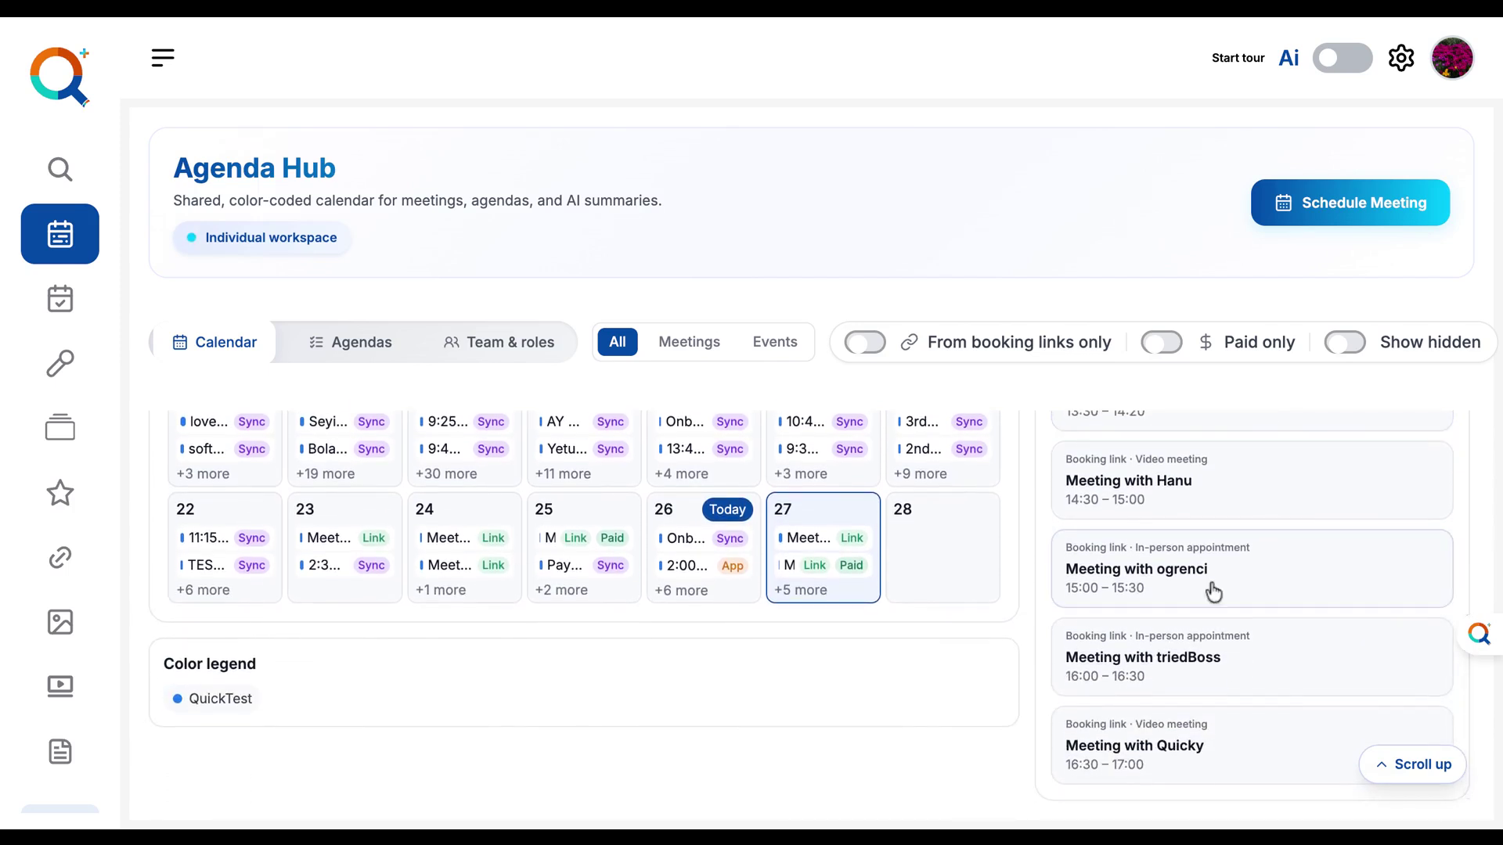
{"action": "left_click", "coordinate": [1229, 740]}
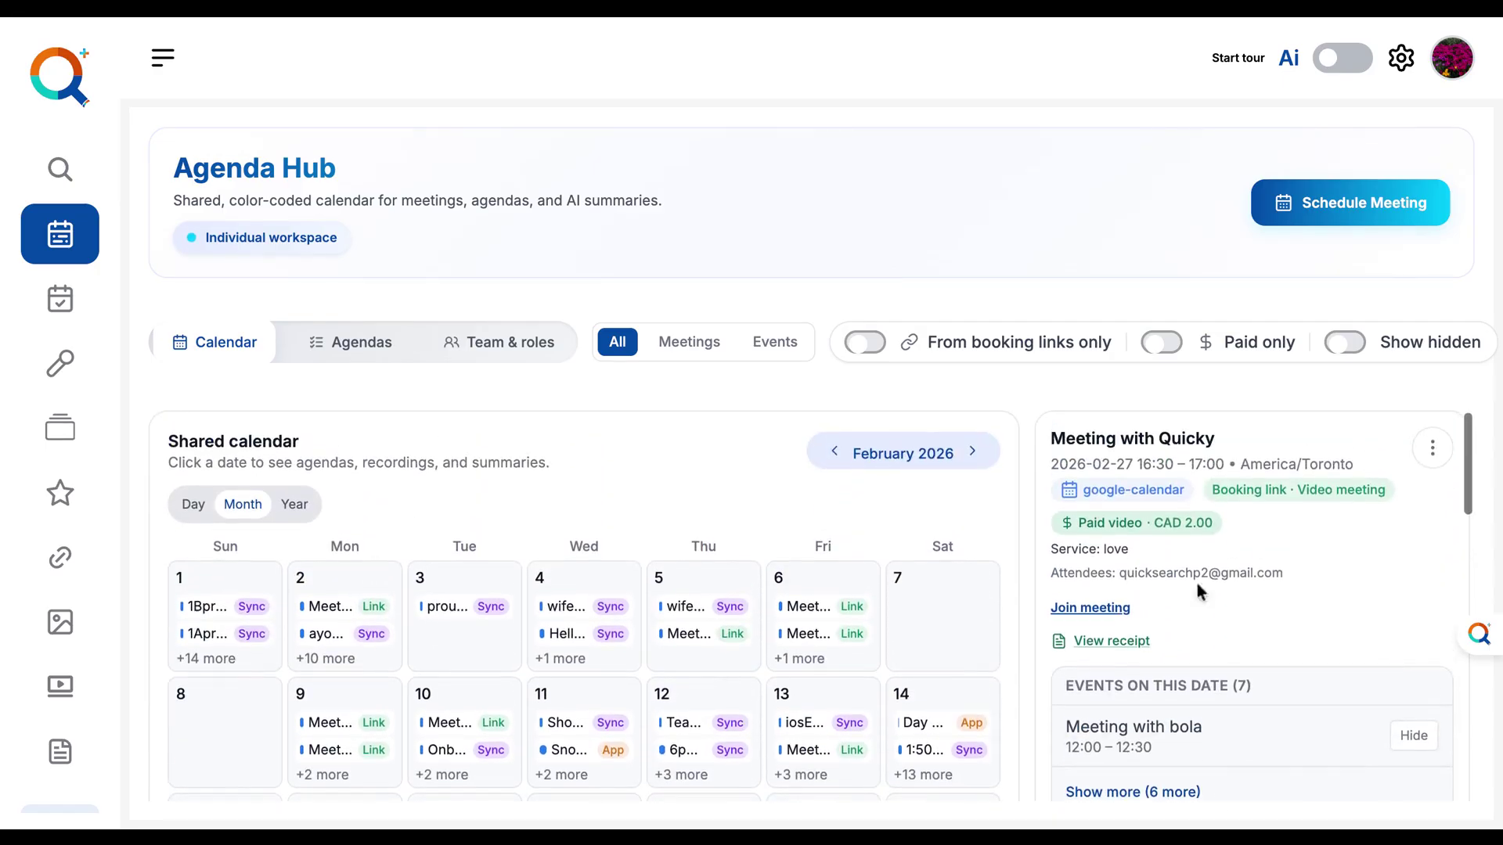
- View the Quicky meeting enlarged, close it, and go to the Booking page
{"action": "left_click", "coordinate": [1433, 447]}
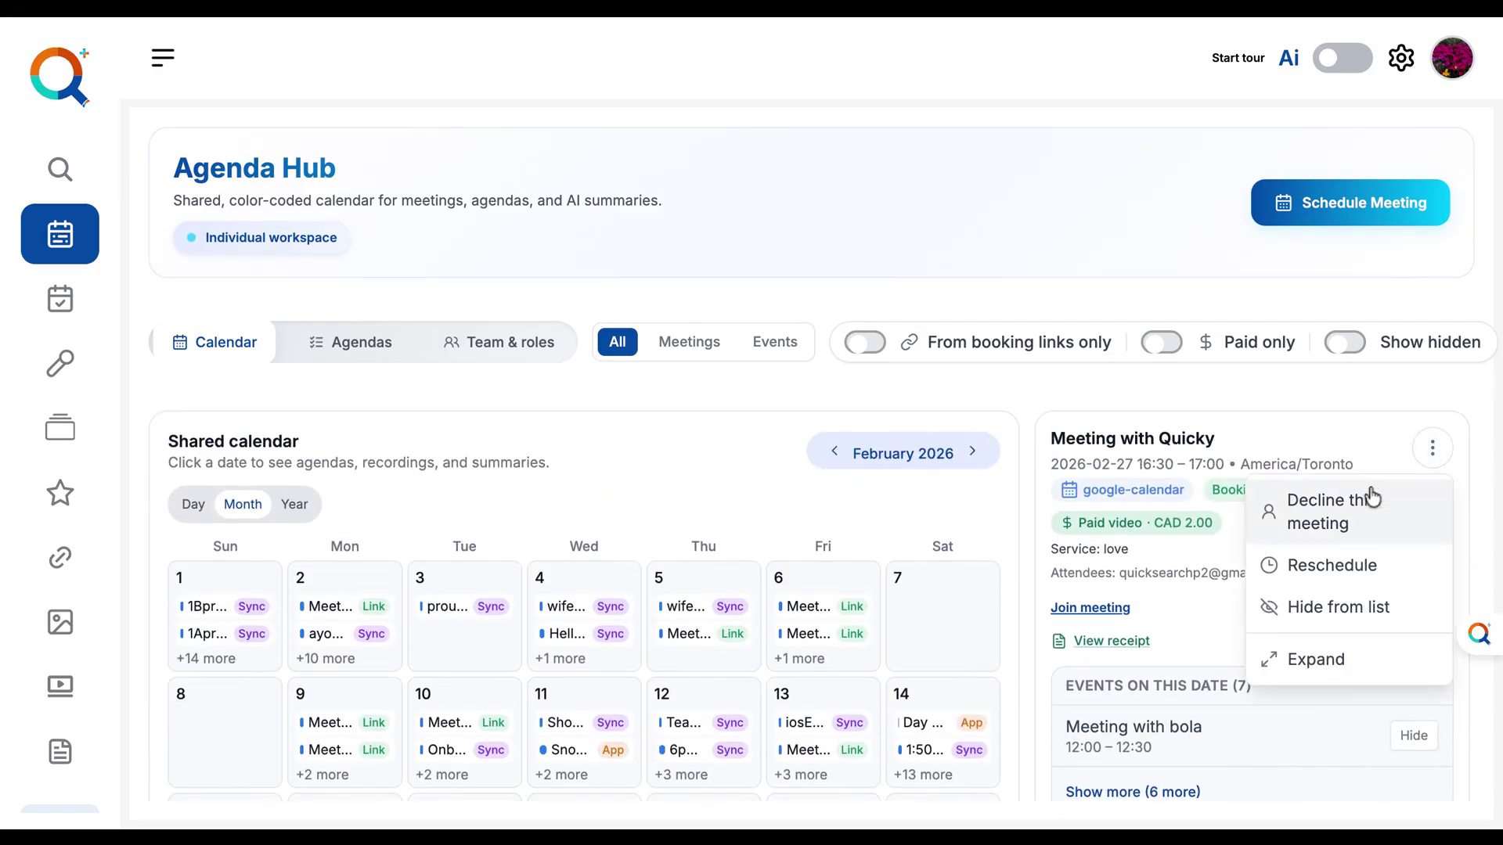
{"action": "left_click", "coordinate": [1331, 661]}
{"action": "scroll", "coordinate": [912, 339], "scroll_direction": "down", "scroll_amount": 2}
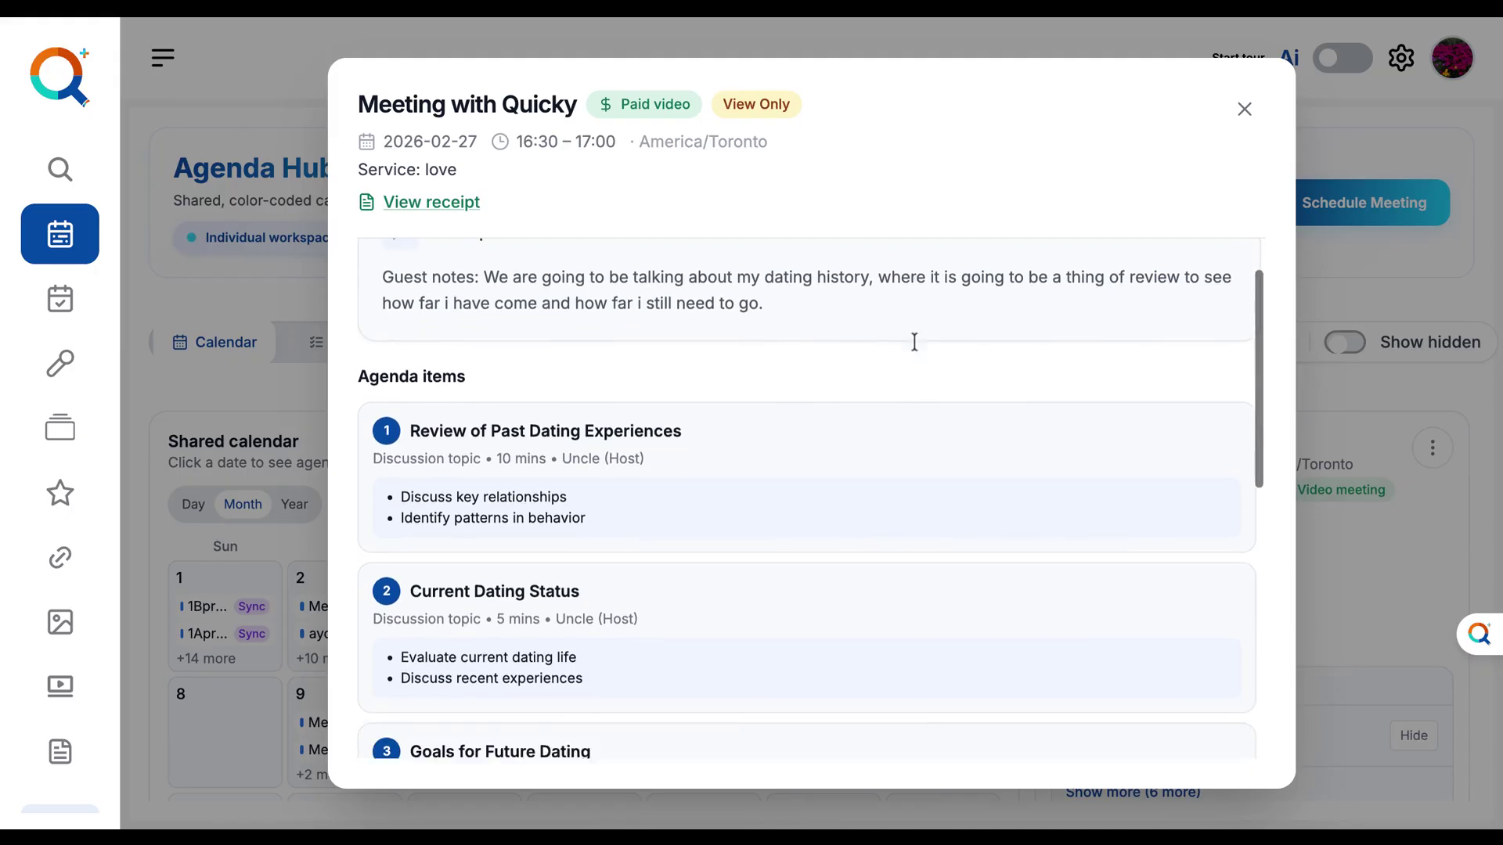
{"action": "scroll", "coordinate": [556, 276], "scroll_direction": "up", "scroll_amount": 2}
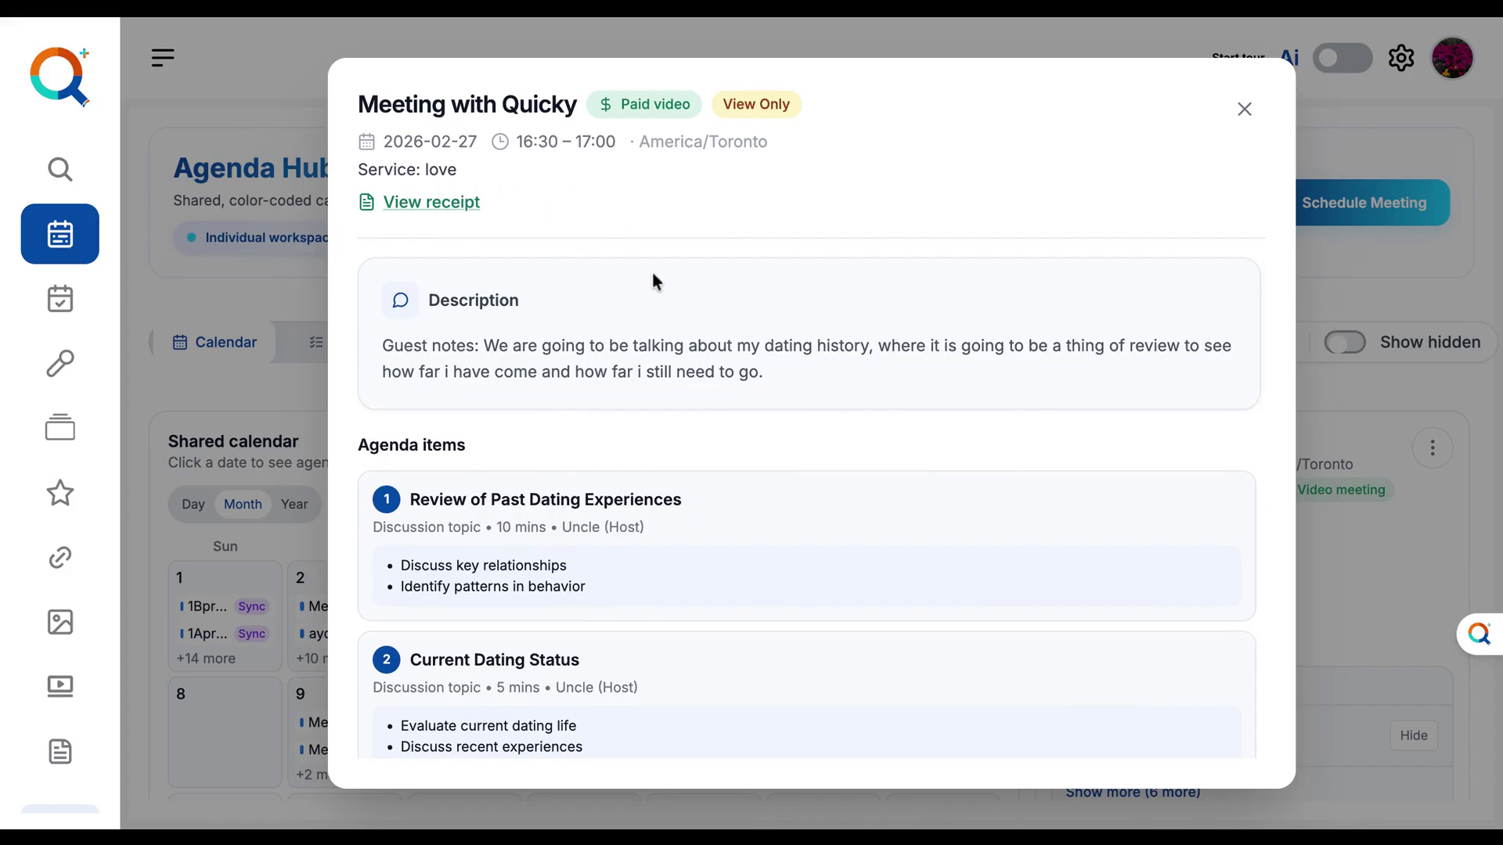
{"action": "scroll", "coordinate": [655, 280], "scroll_direction": "down", "scroll_amount": 10}
{"action": "scroll", "coordinate": [654, 280], "scroll_direction": "up", "scroll_amount": 10}
{"action": "left_click", "coordinate": [1243, 111]}
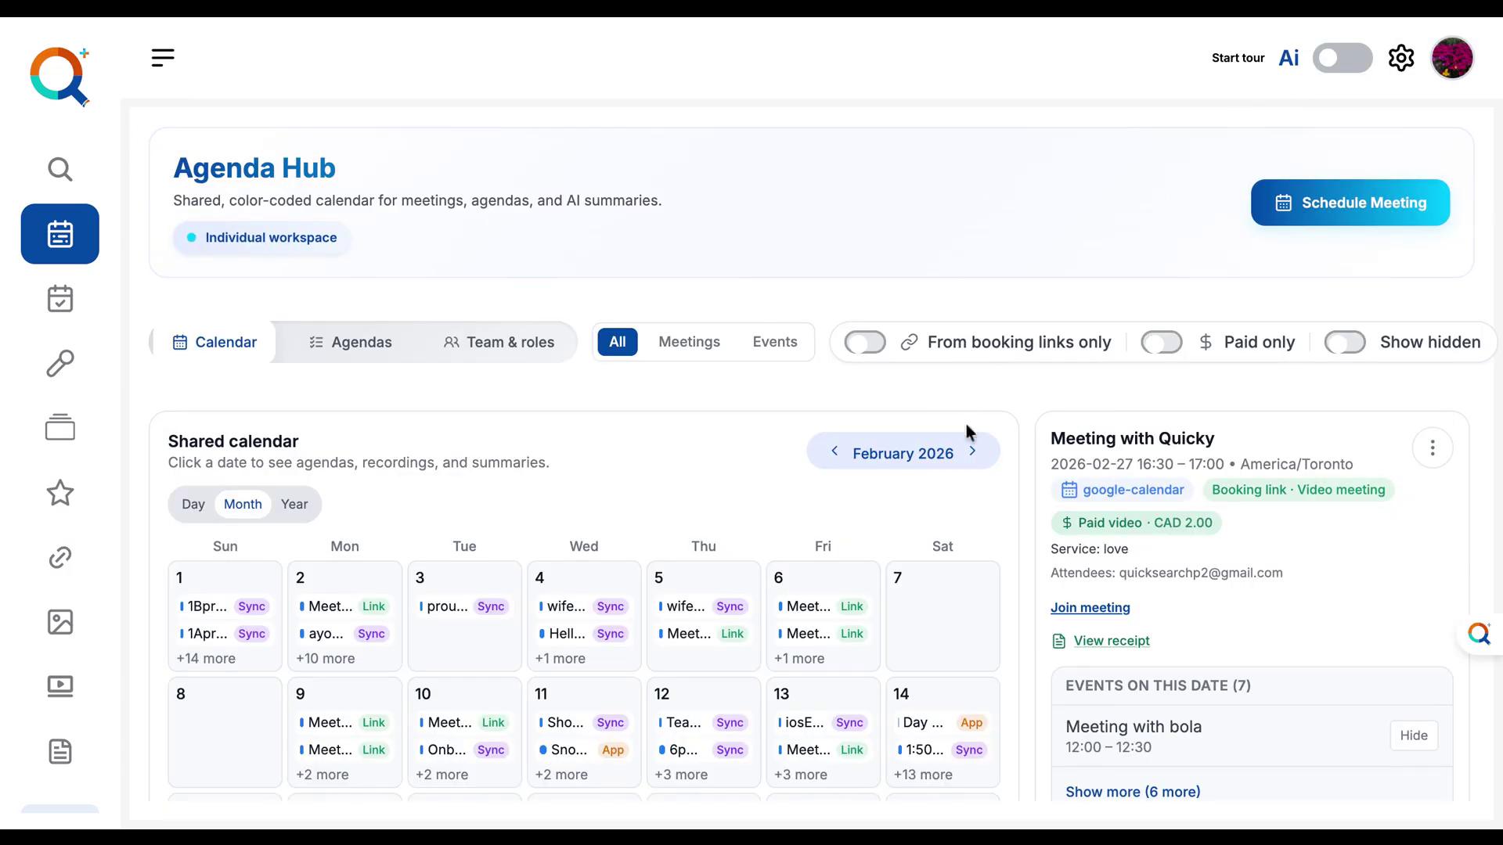
{"action": "left_click", "coordinate": [74, 300]}
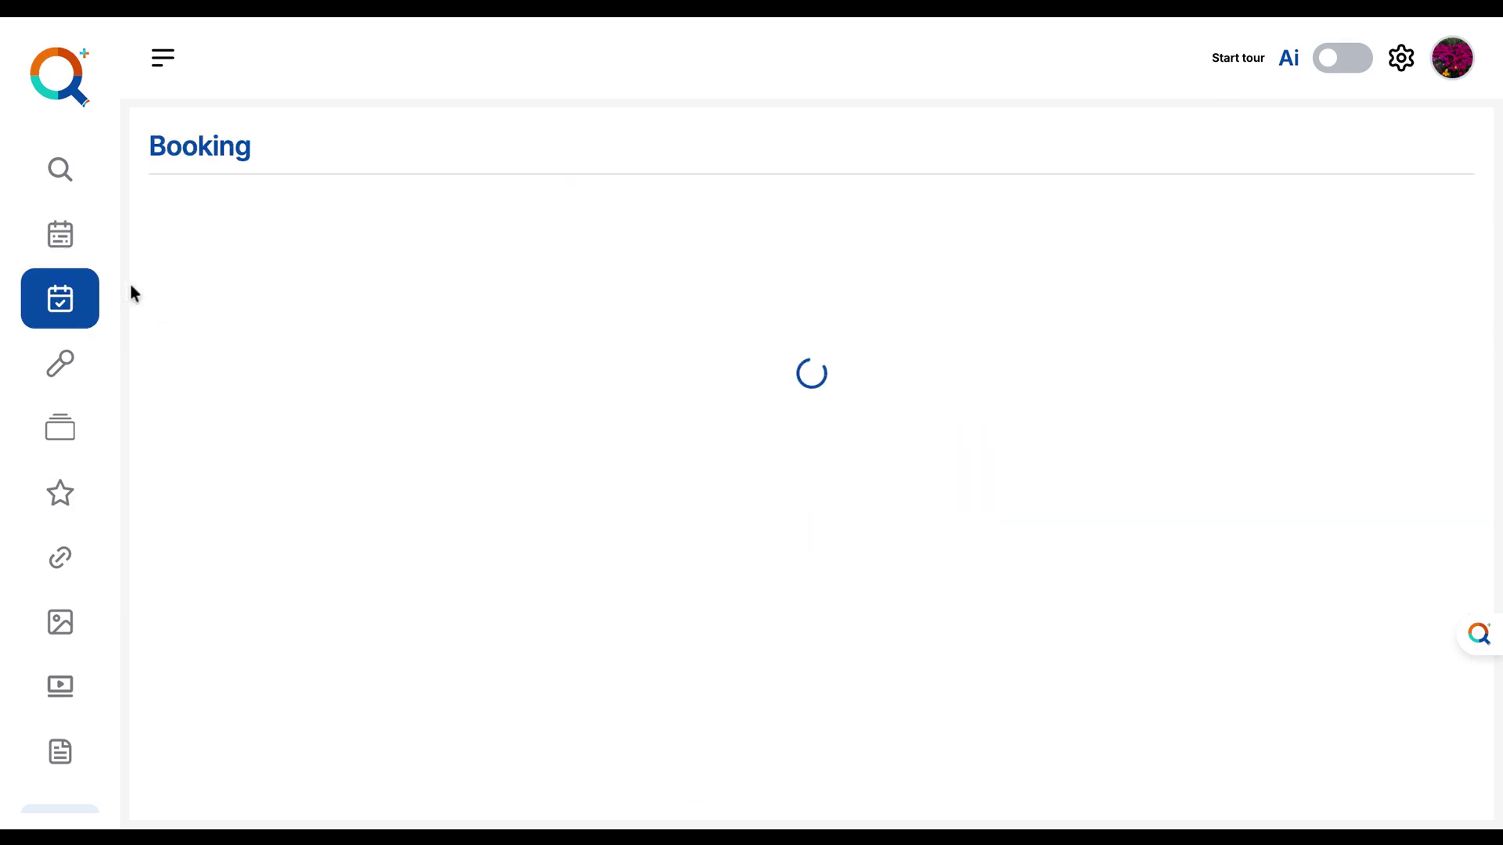
- Try Stripe Connect for payments, then scroll to the YPG Service and Obit booking links
{"action": "scroll", "coordinate": [516, 560], "scroll_direction": "down", "scroll_amount": 1}
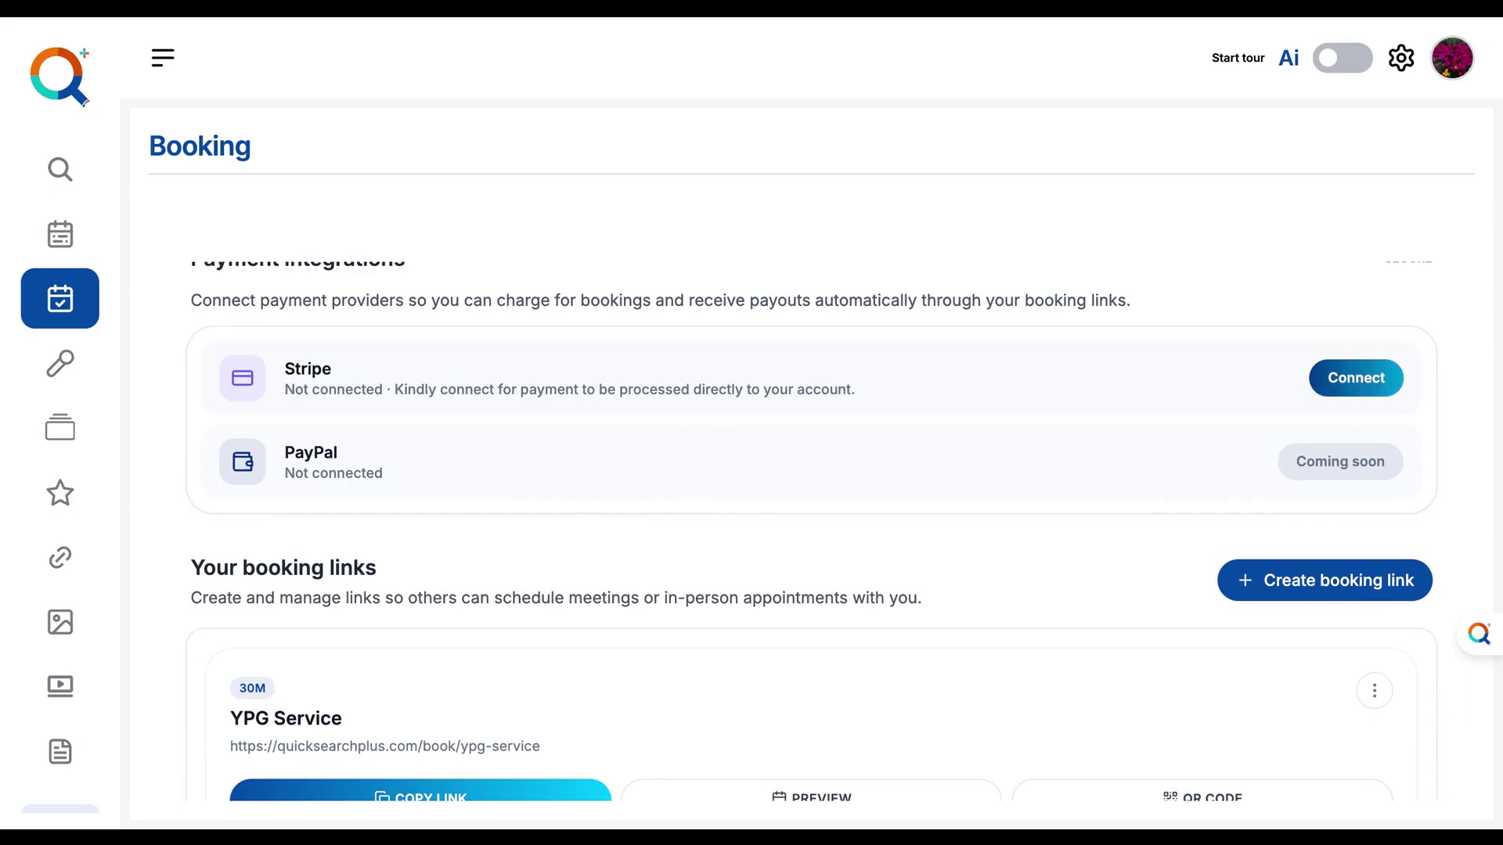
{"action": "left_click", "coordinate": [1355, 378]}
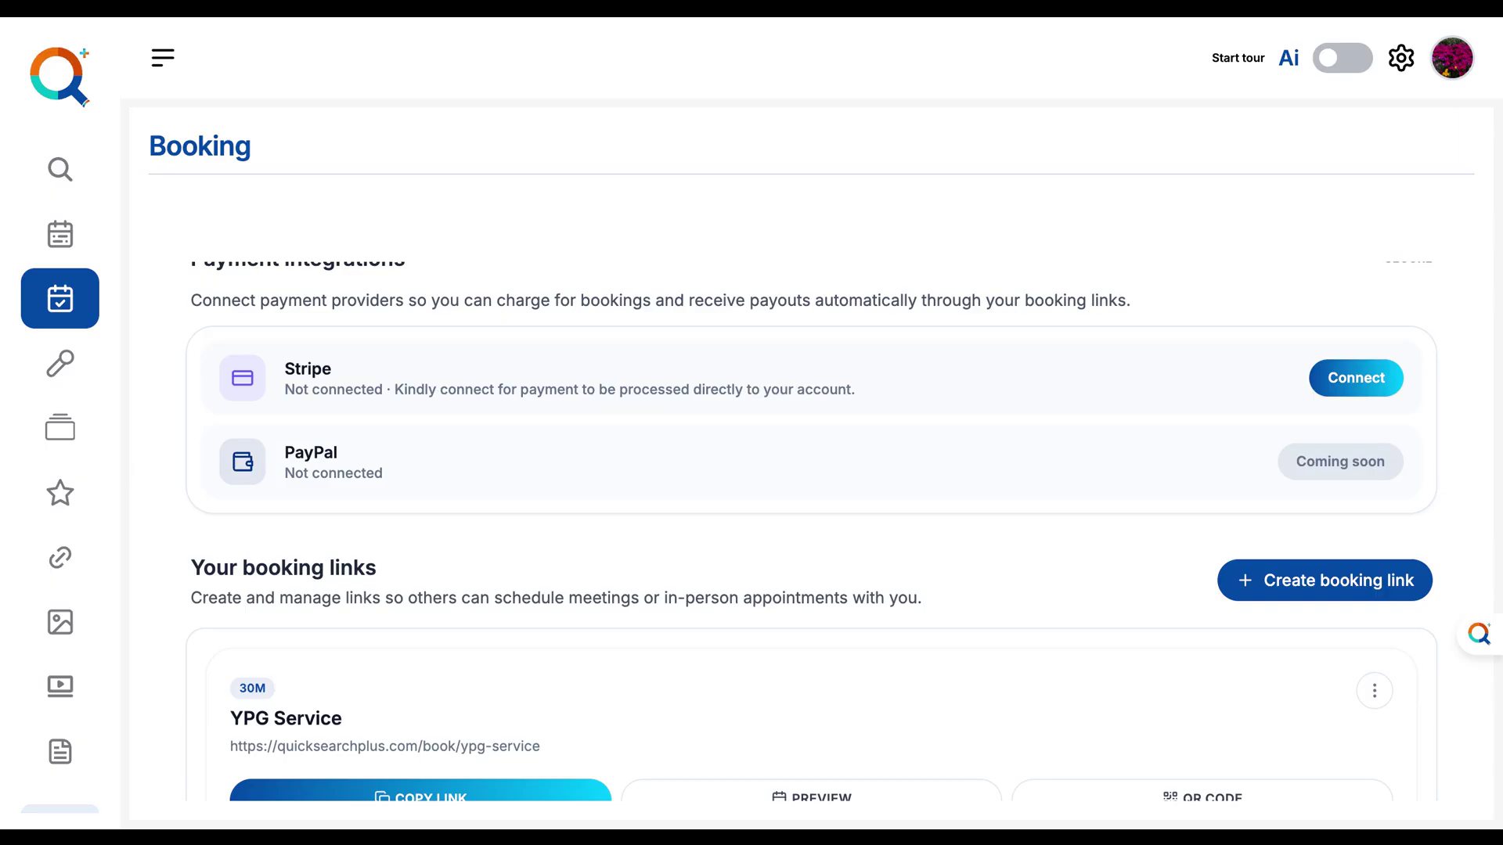
{"action": "scroll", "coordinate": [1068, 592], "scroll_direction": "down", "scroll_amount": 2}
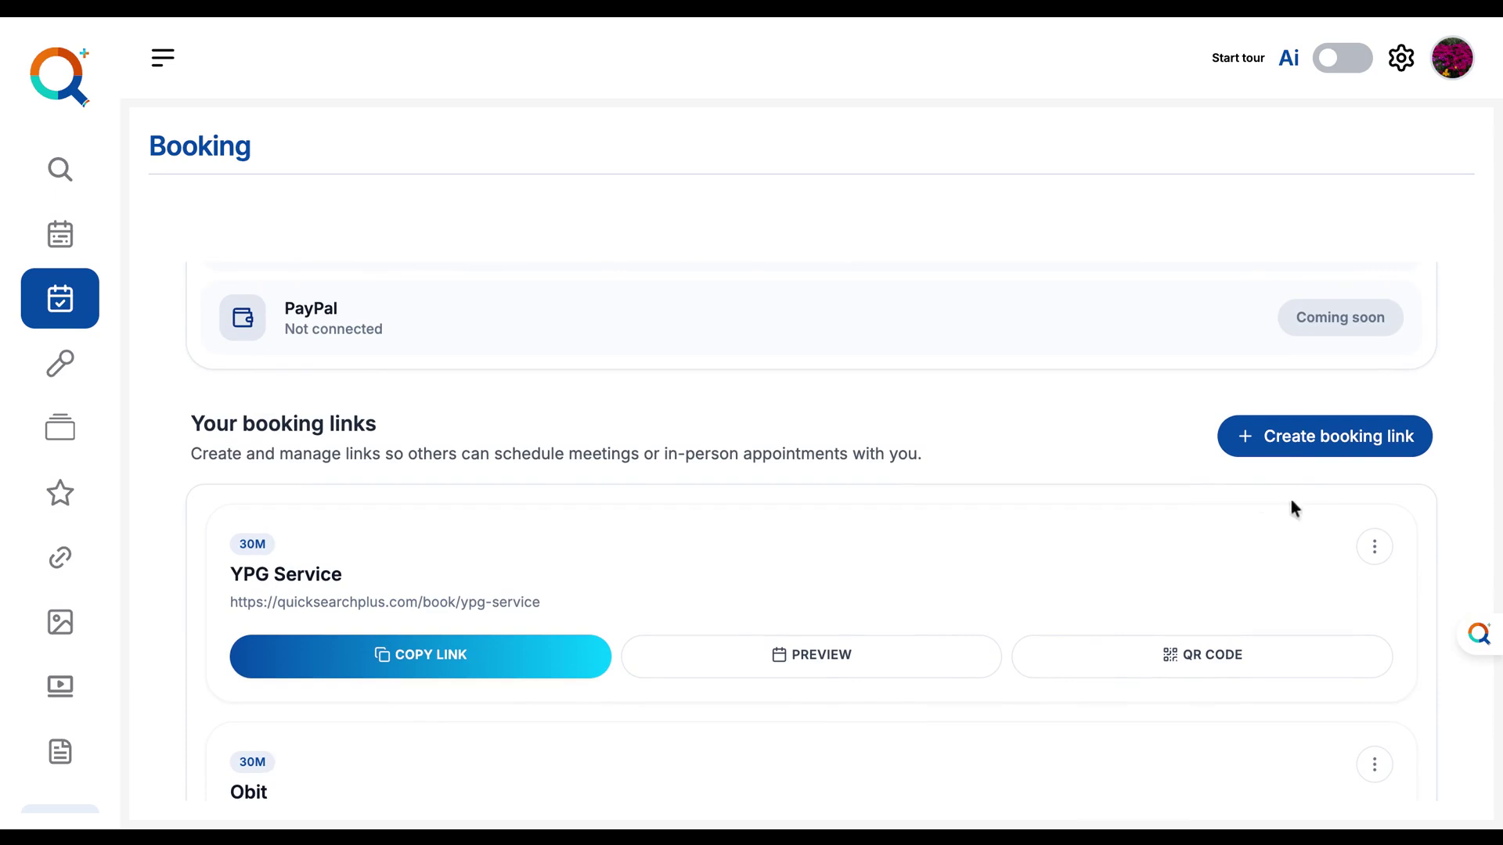
- Create a booking link, choose the Dynamic multi-service card, and advance to the Services step
{"action": "left_click", "coordinate": [1296, 460]}
{"action": "scroll", "coordinate": [906, 622], "scroll_direction": "down", "scroll_amount": 1}
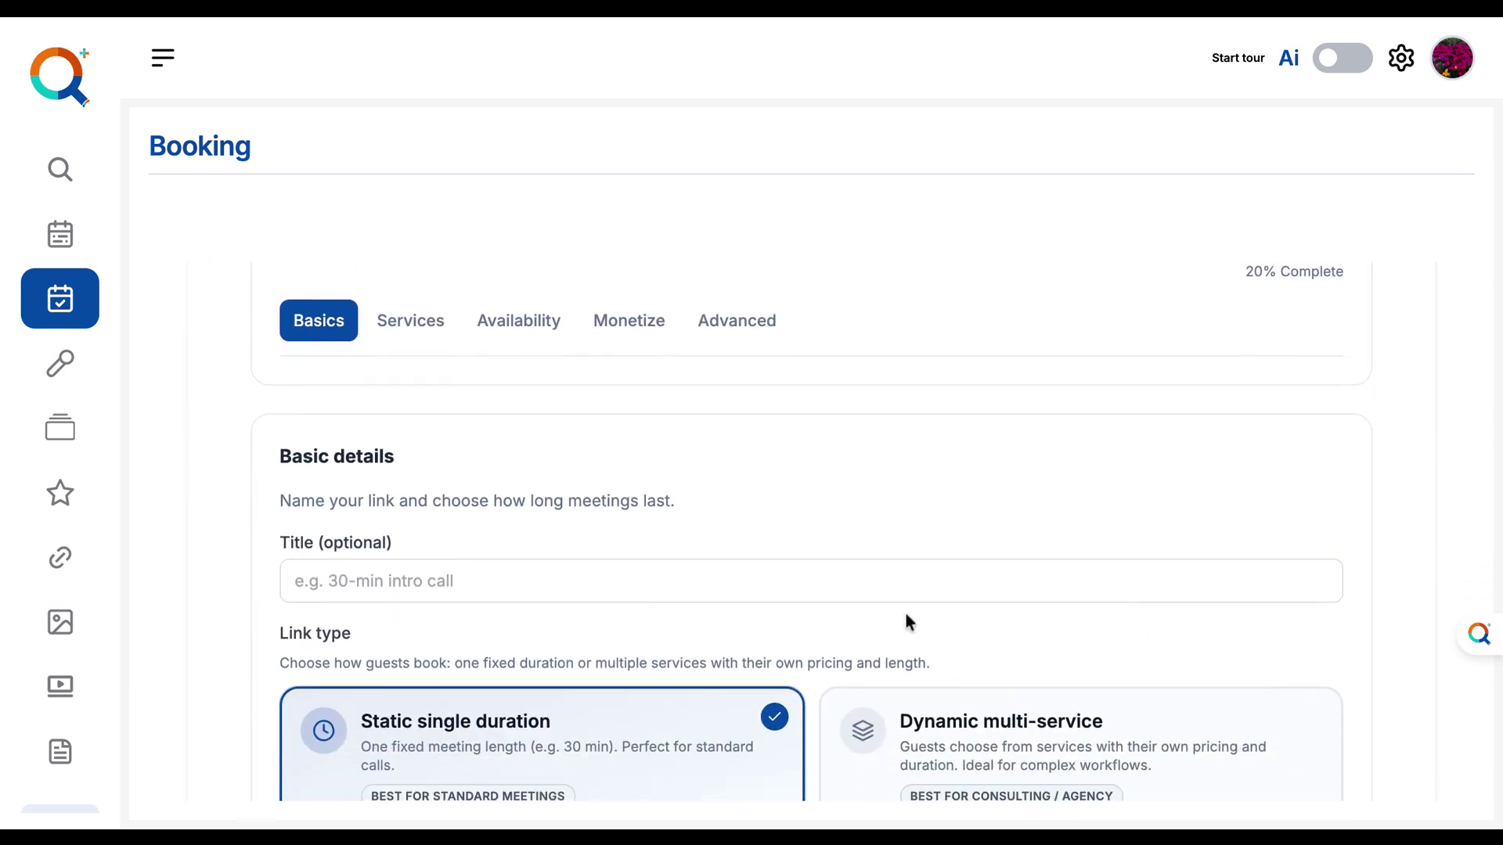
{"action": "scroll", "coordinate": [907, 622], "scroll_direction": "up", "scroll_amount": 1}
{"action": "scroll", "coordinate": [411, 474], "scroll_direction": "down", "scroll_amount": 3}
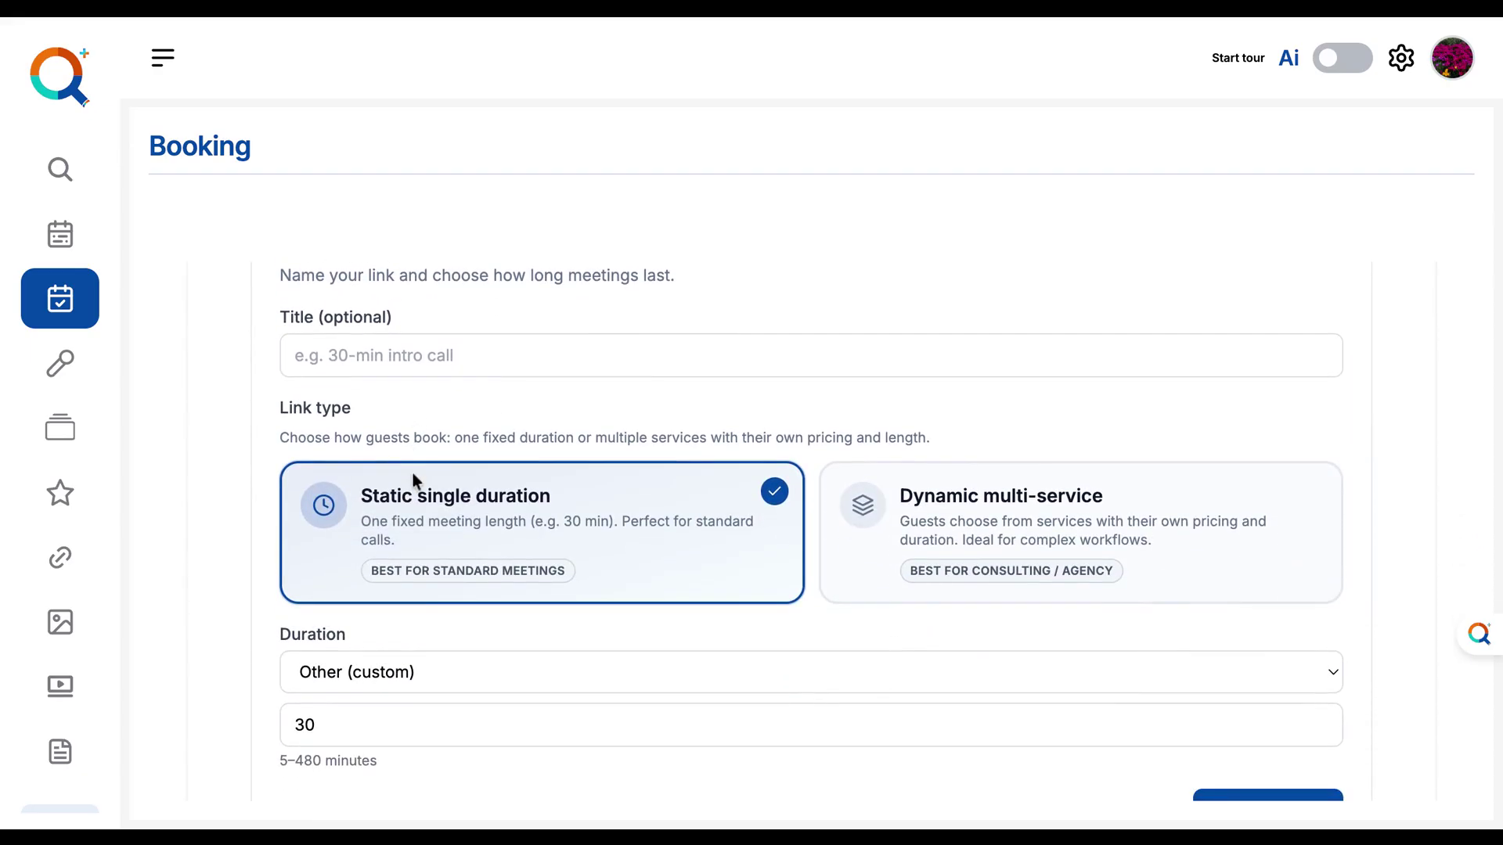
{"action": "left_click", "coordinate": [923, 536]}
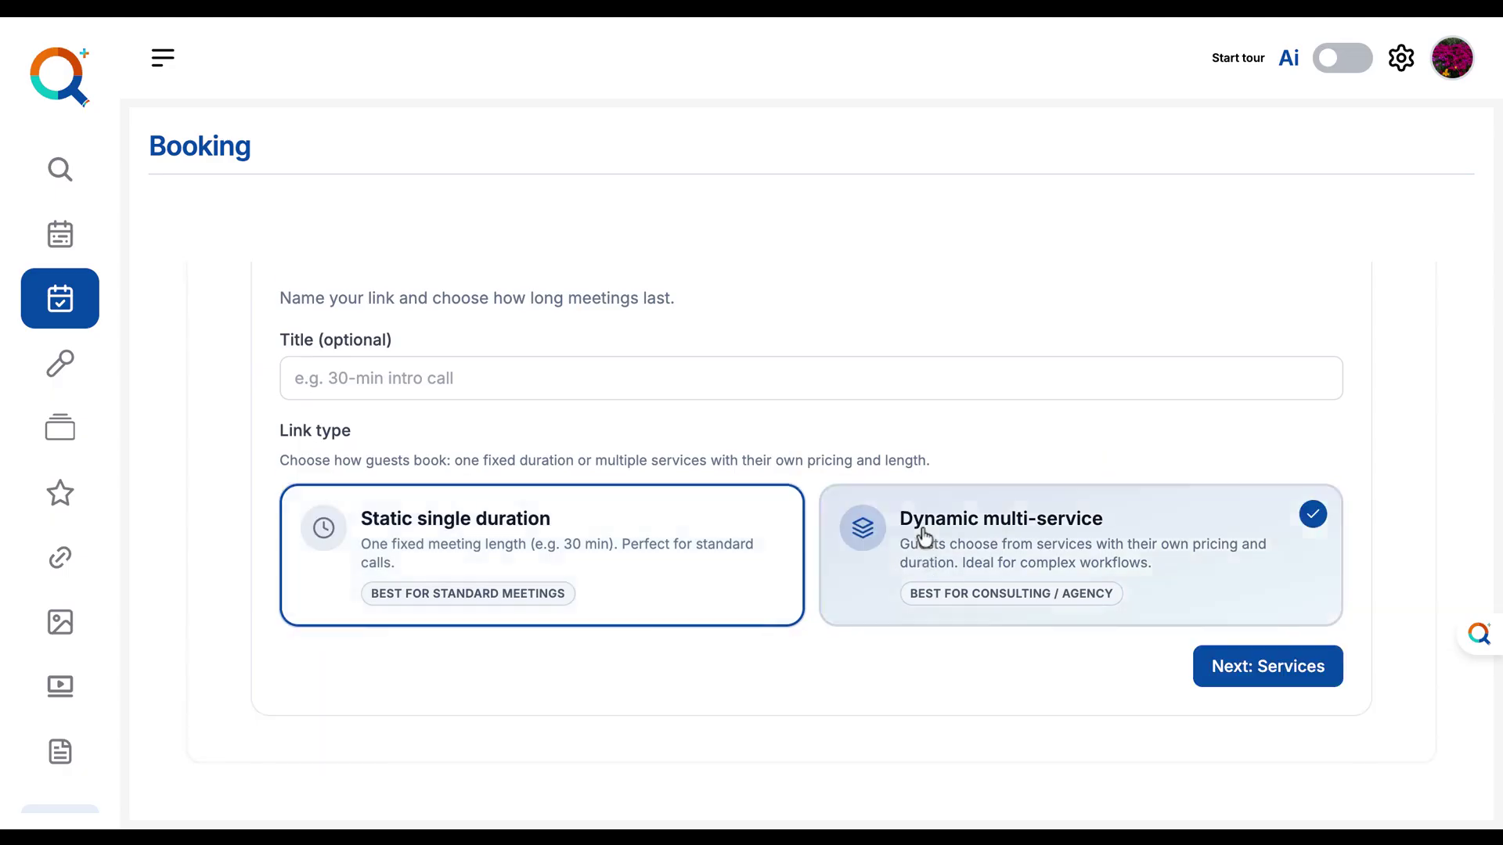
{"action": "scroll", "coordinate": [922, 533], "scroll_direction": "up", "scroll_amount": 2}
{"action": "scroll", "coordinate": [918, 667], "scroll_direction": "down", "scroll_amount": 3}
{"action": "left_click", "coordinate": [663, 390]}
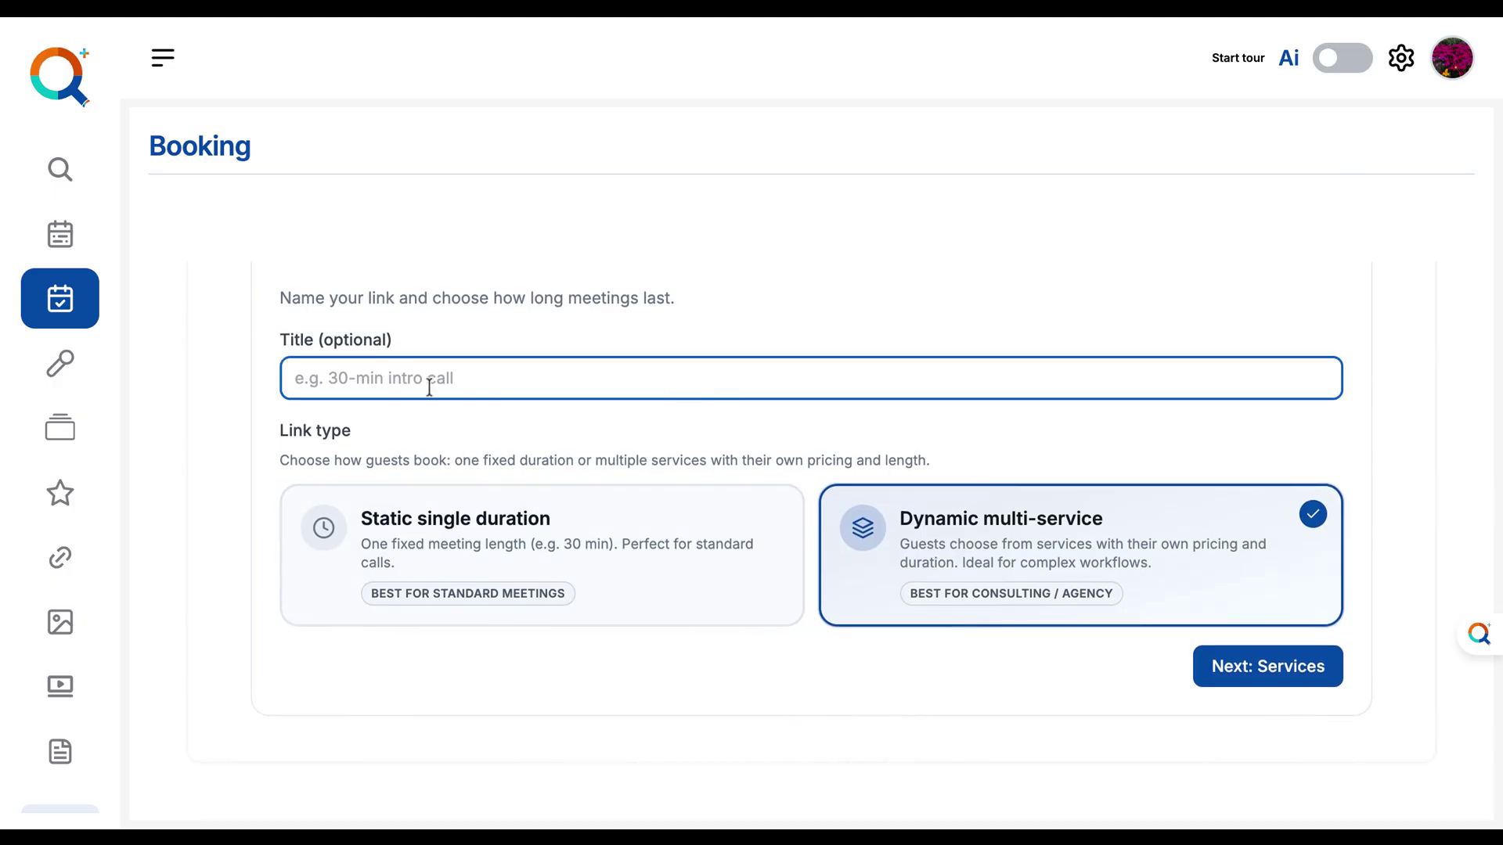
{"action": "left_click", "coordinate": [1263, 685]}
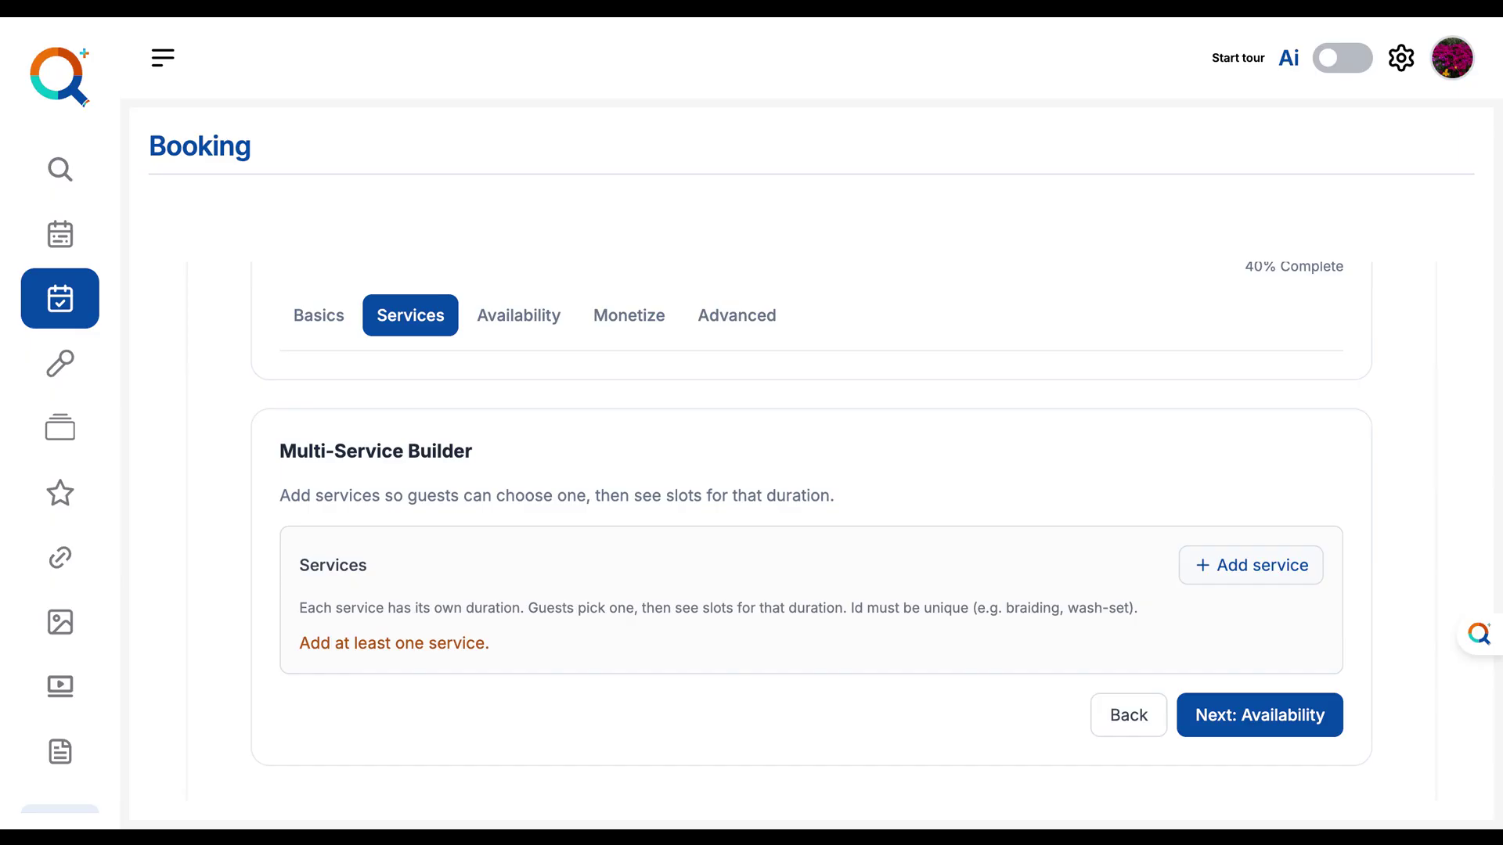
- Add Service 1 and Service 2, each 30 minutes long, in the Multi-Service Builder
{"action": "left_click", "coordinate": [1234, 569]}
{"action": "scroll", "coordinate": [926, 699], "scroll_direction": "down", "scroll_amount": 3}
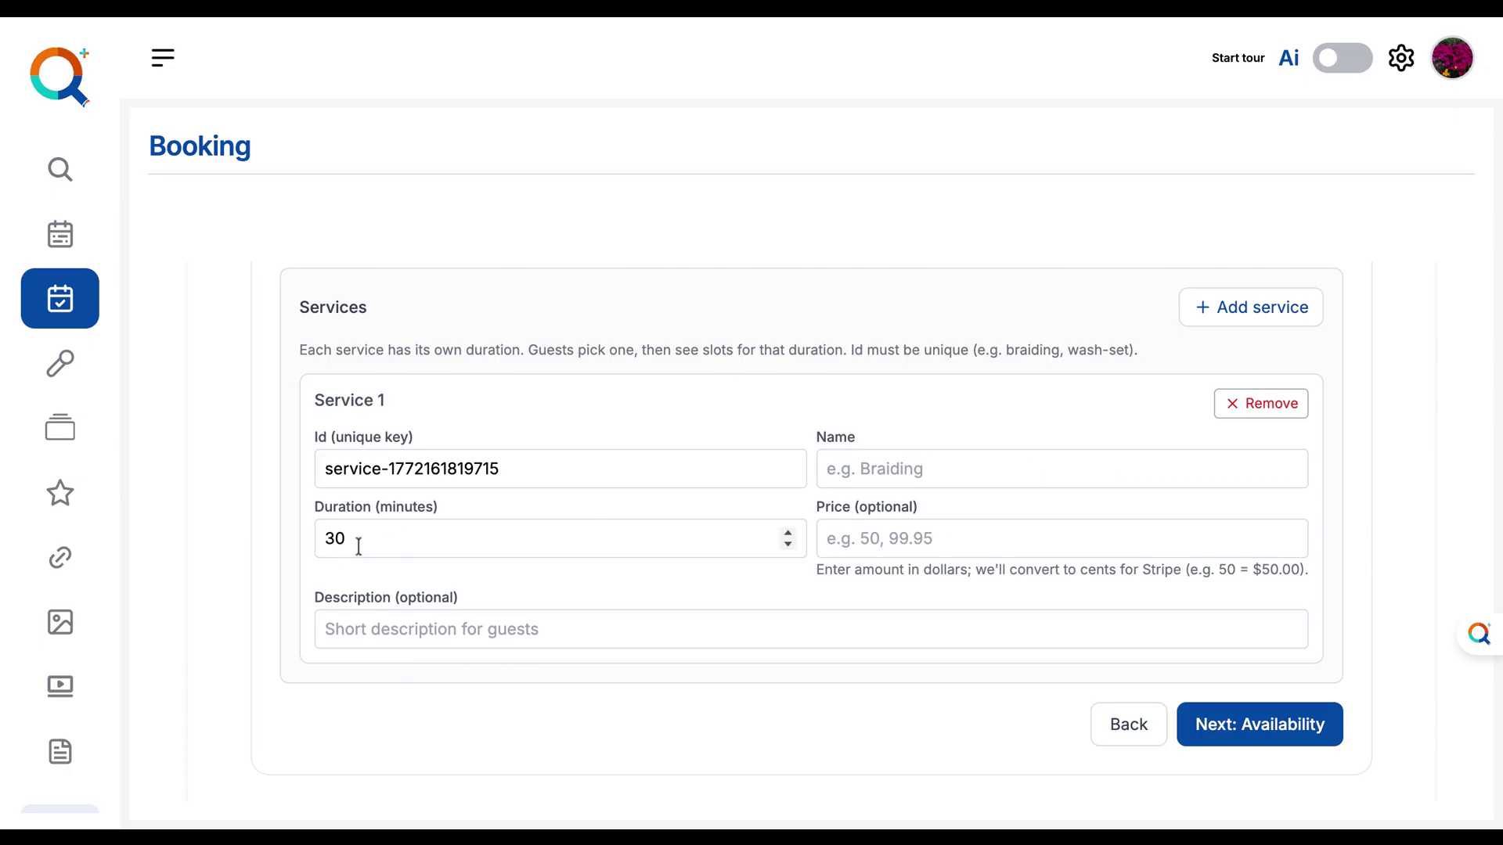
{"action": "left_click", "coordinate": [1242, 315]}
{"action": "scroll", "coordinate": [1027, 600], "scroll_direction": "down", "scroll_amount": 5}
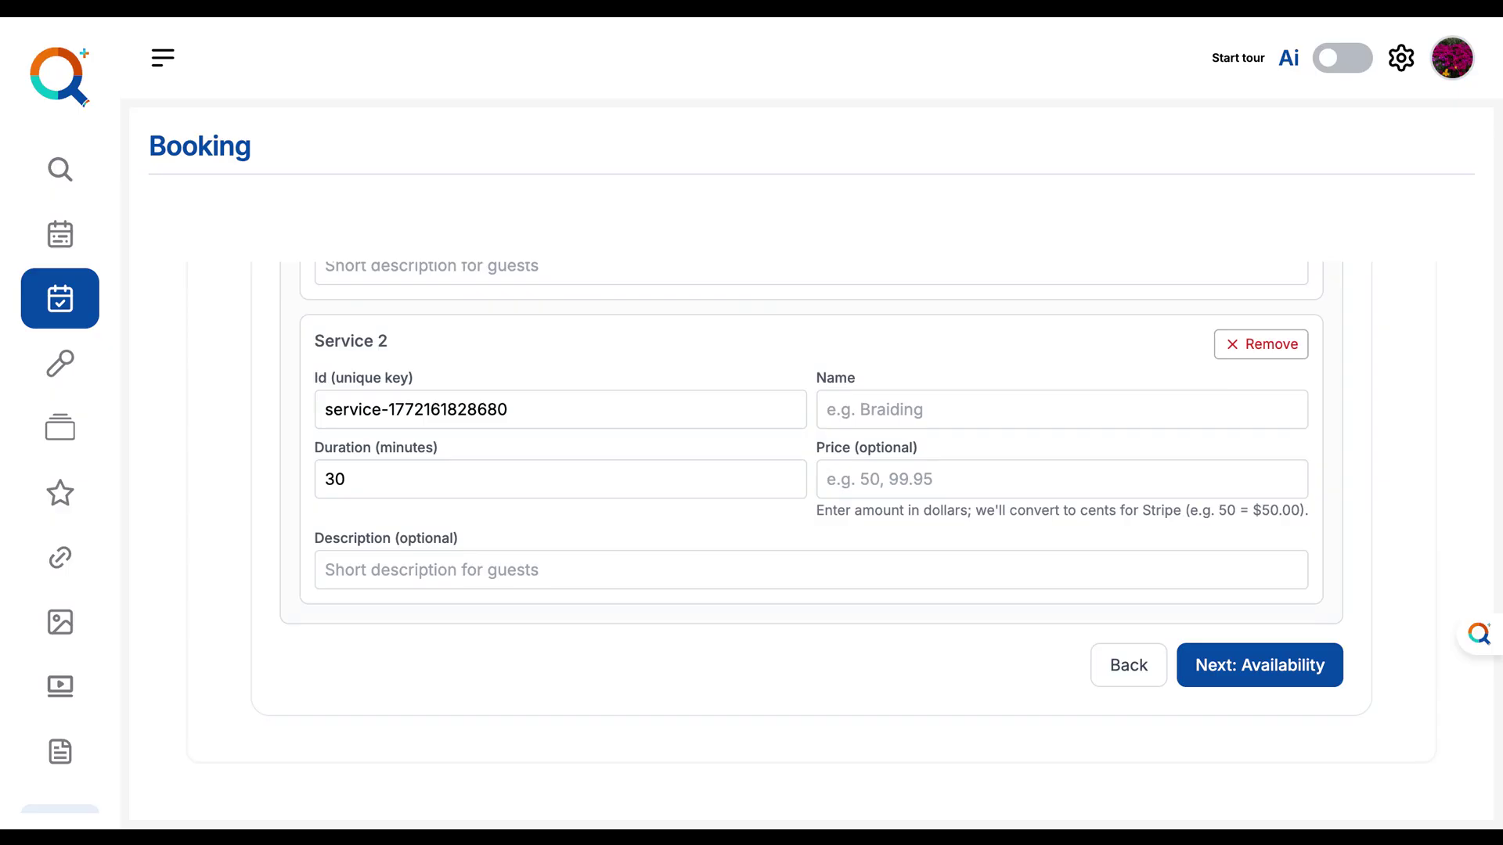
- Advance to the Google Calendar availability step and turn on In-person only
{"action": "left_click", "coordinate": [1247, 665]}
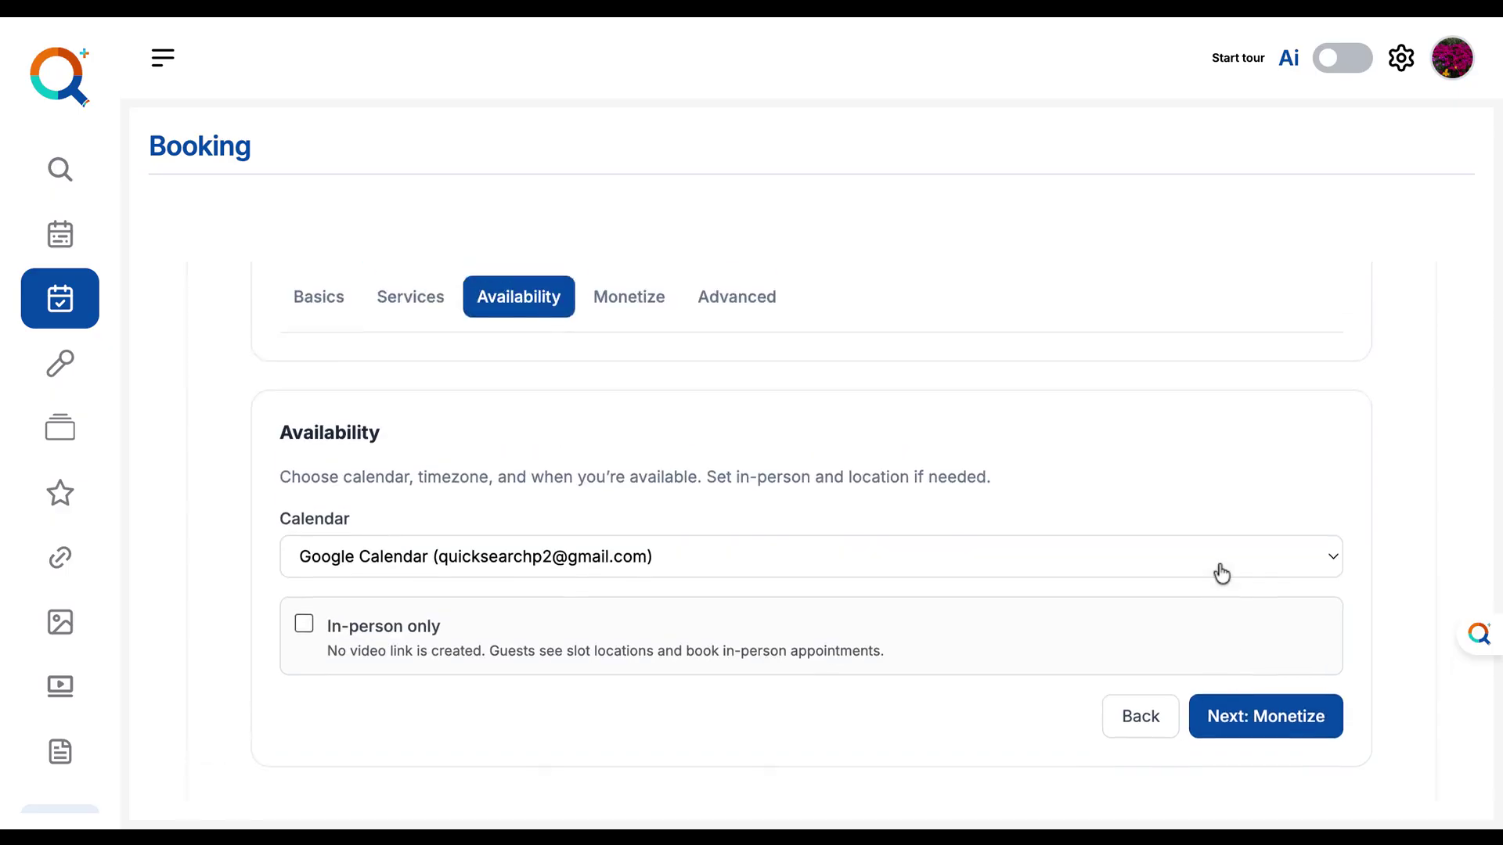
{"action": "scroll", "coordinate": [1221, 574], "scroll_direction": "down", "scroll_amount": 2}
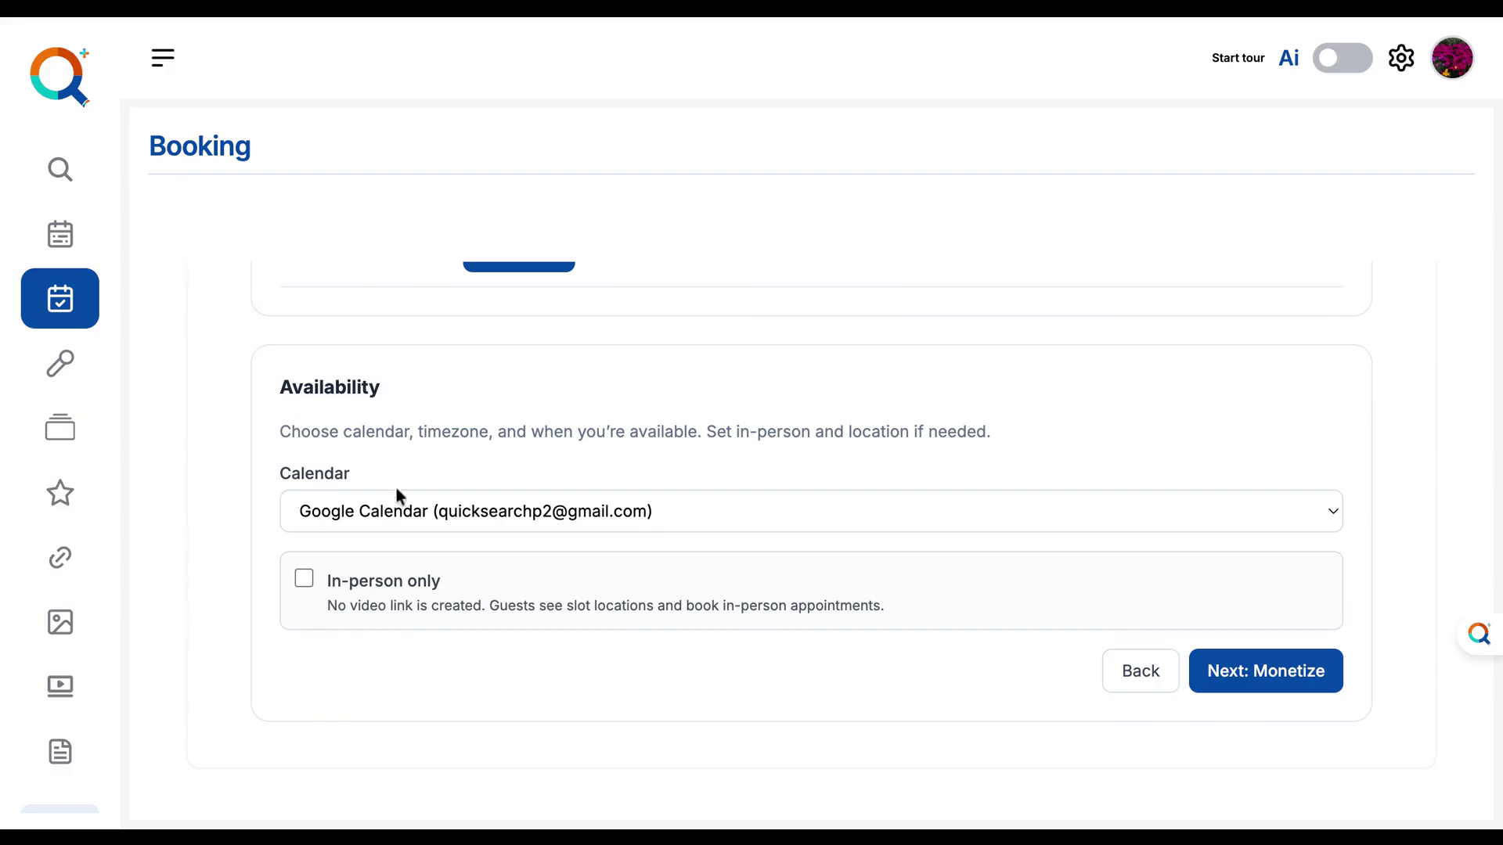
{"action": "left_click", "coordinate": [304, 583]}
{"action": "scroll", "coordinate": [812, 532], "scroll_direction": "down", "scroll_amount": 3}
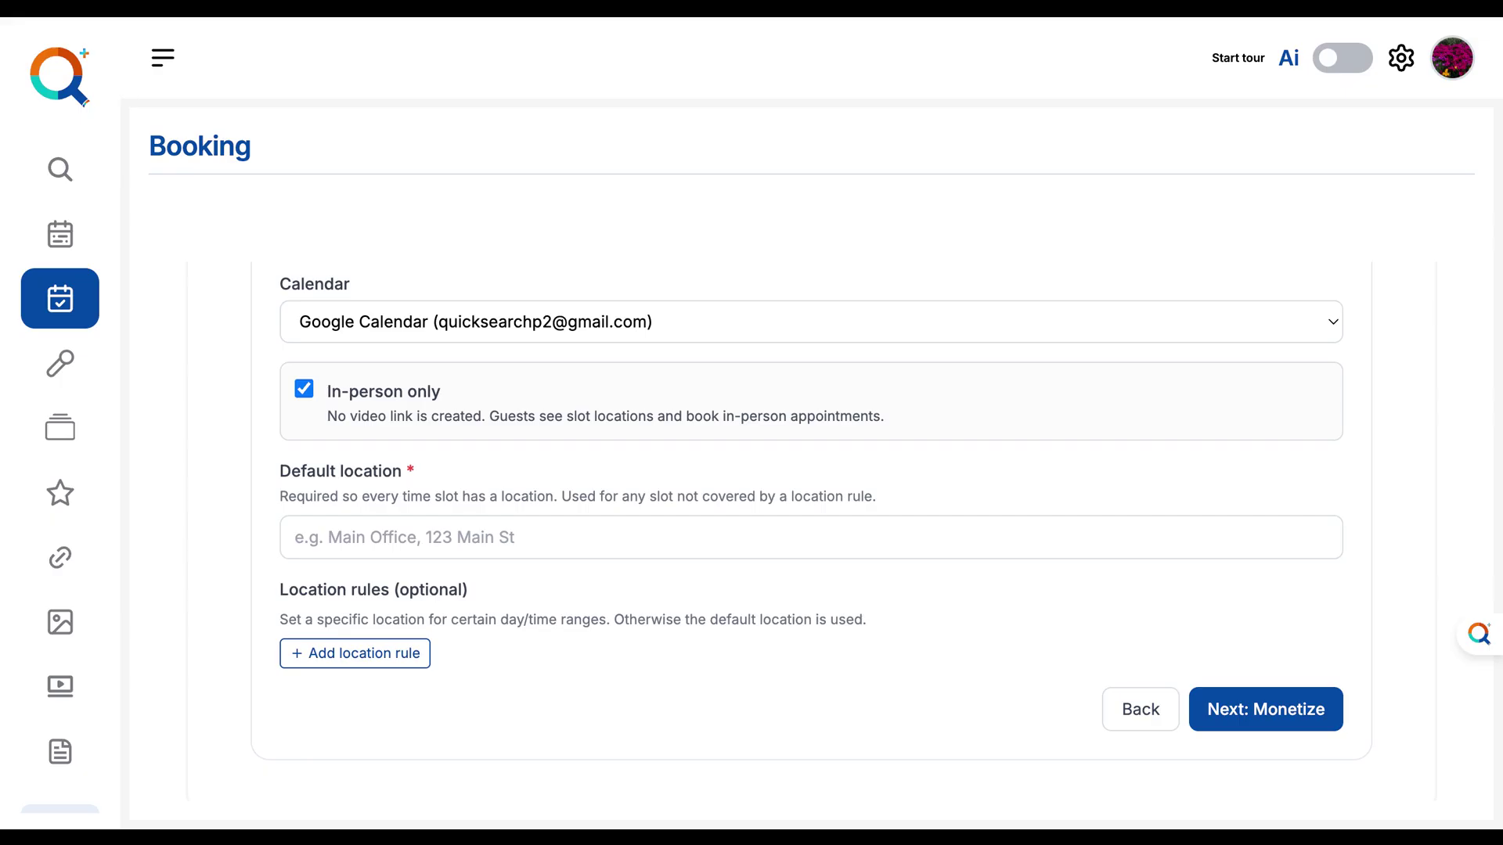
{"action": "left_click", "coordinate": [484, 534]}
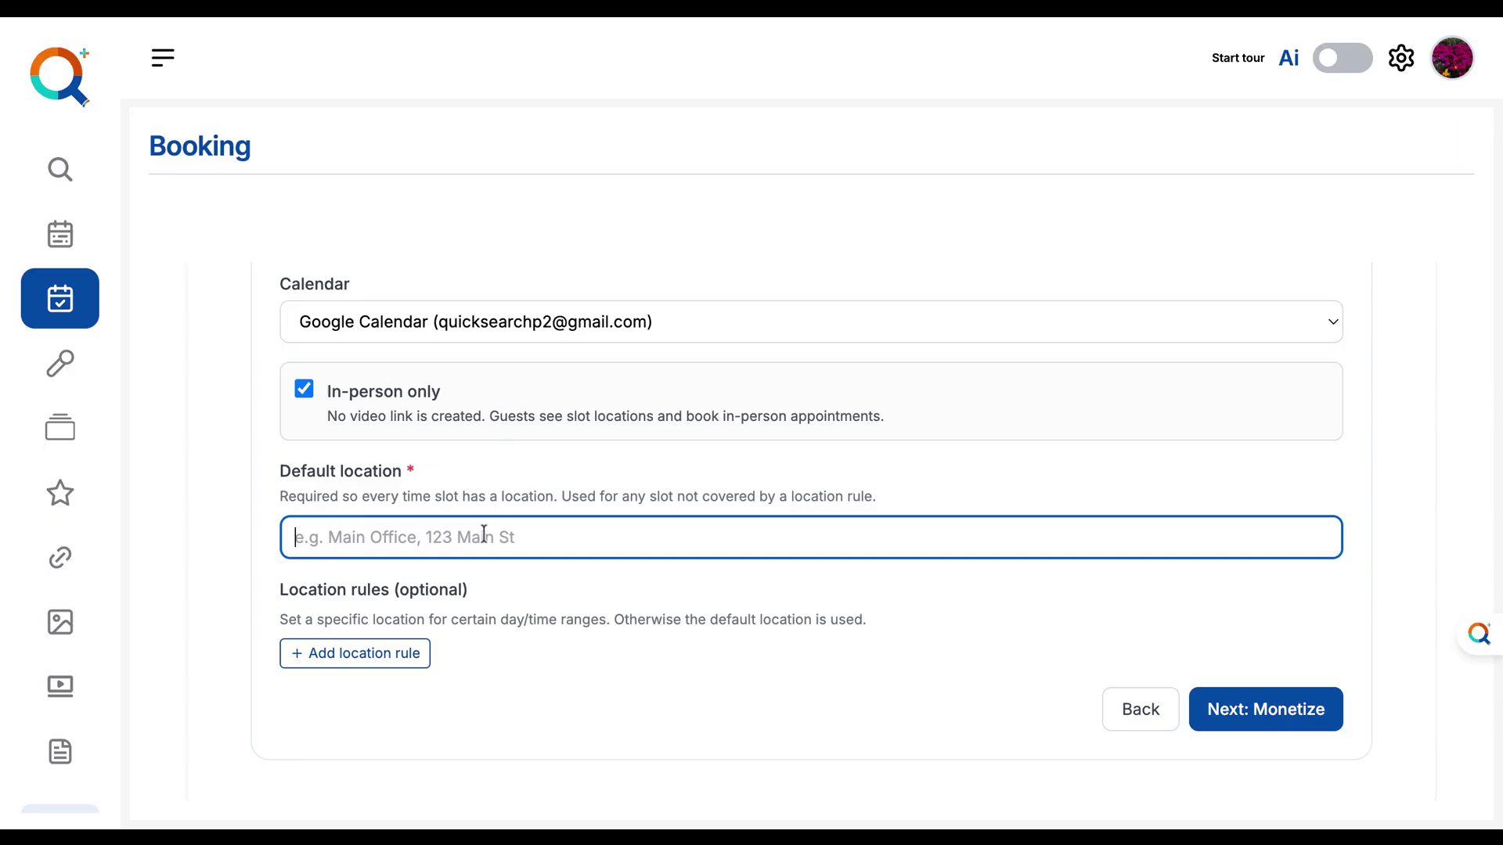
- Add a Monday 09:00–12:00 location rule at 'Newyork State'
{"action": "left_click", "coordinate": [368, 653]}
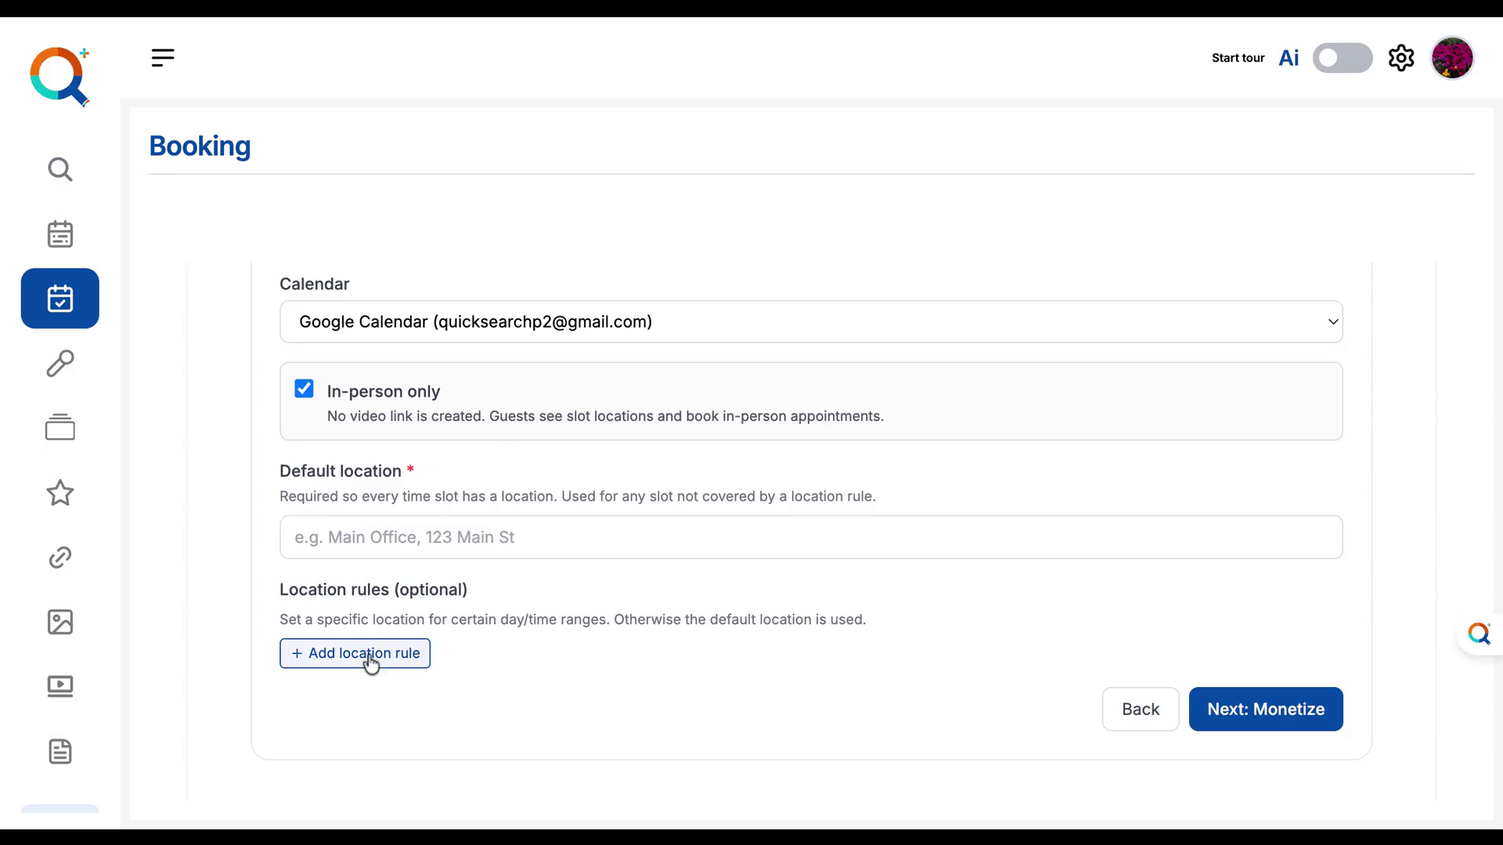
{"action": "scroll", "coordinate": [500, 667], "scroll_direction": "down", "scroll_amount": 2}
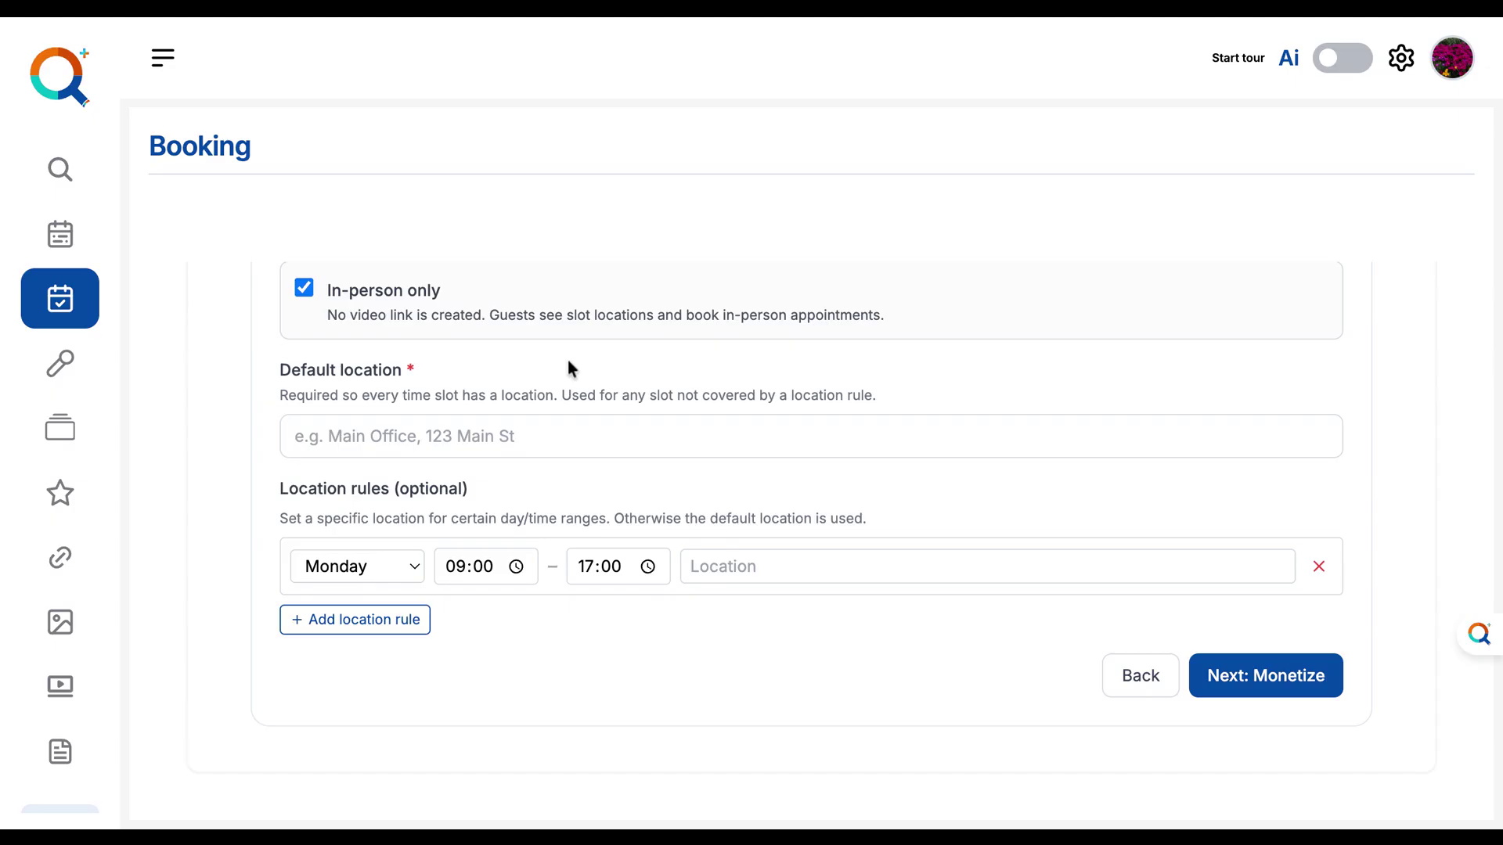
{"action": "type", "text": "12"}
{"action": "left_click", "coordinate": [791, 552]}
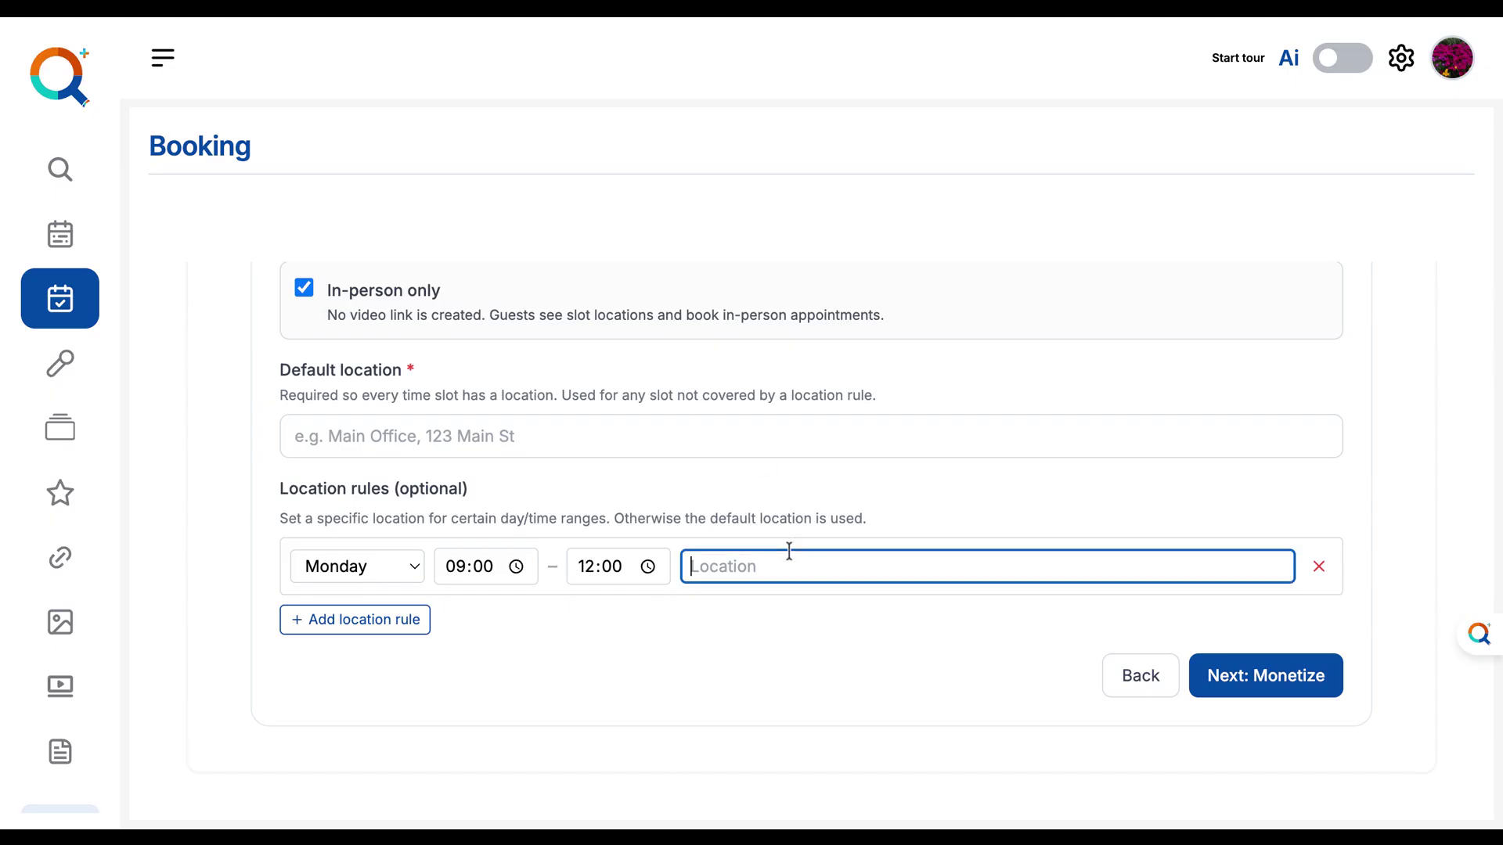
{"action": "type", "text": "Newyork State"}
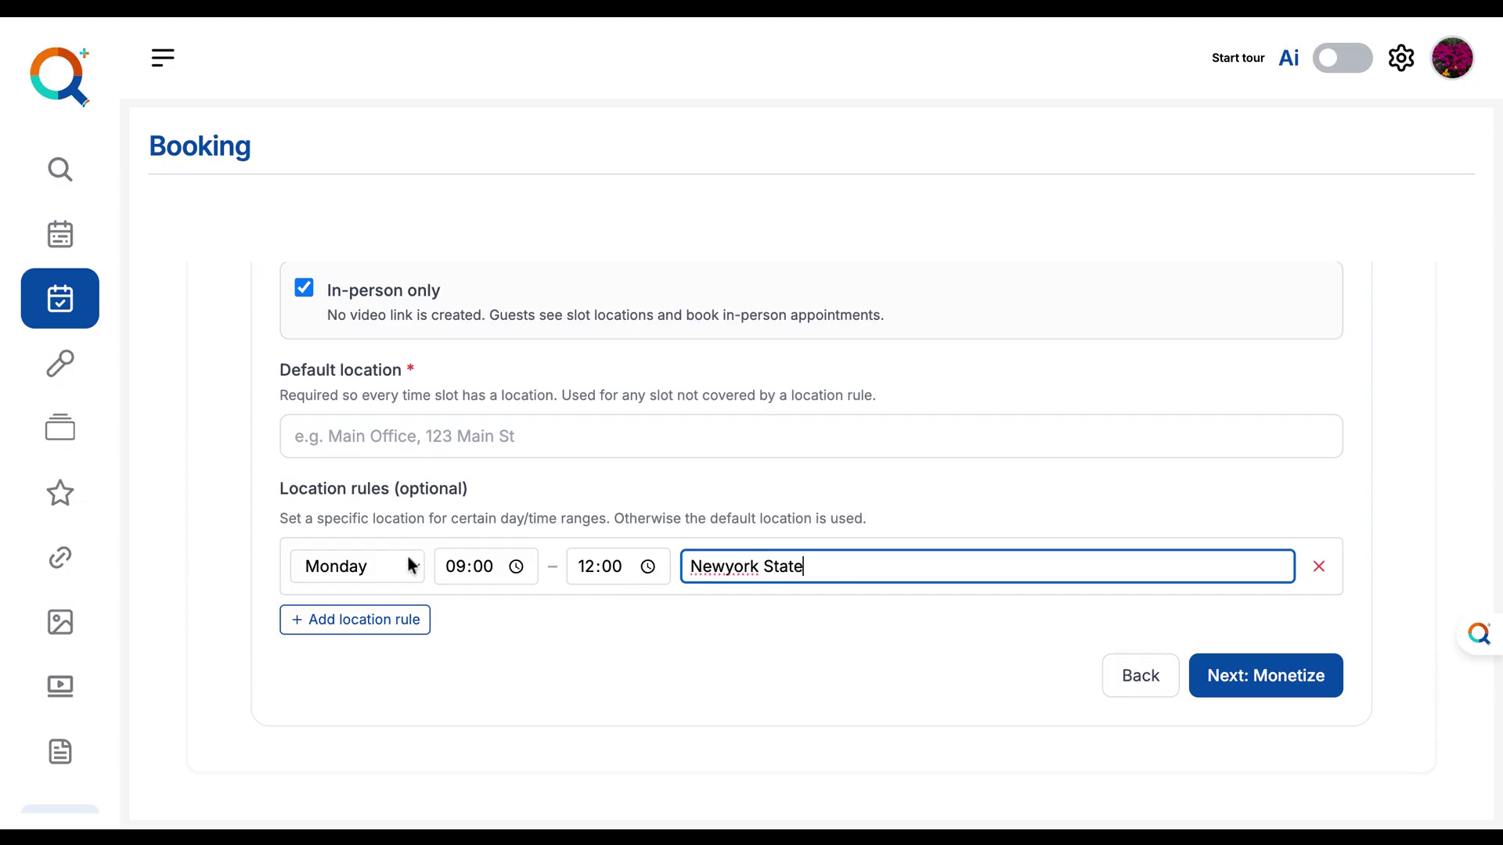
- Add a Tuesday location rule at 'Ontario' and advance to the Monetize step
{"action": "left_click", "coordinate": [402, 622]}
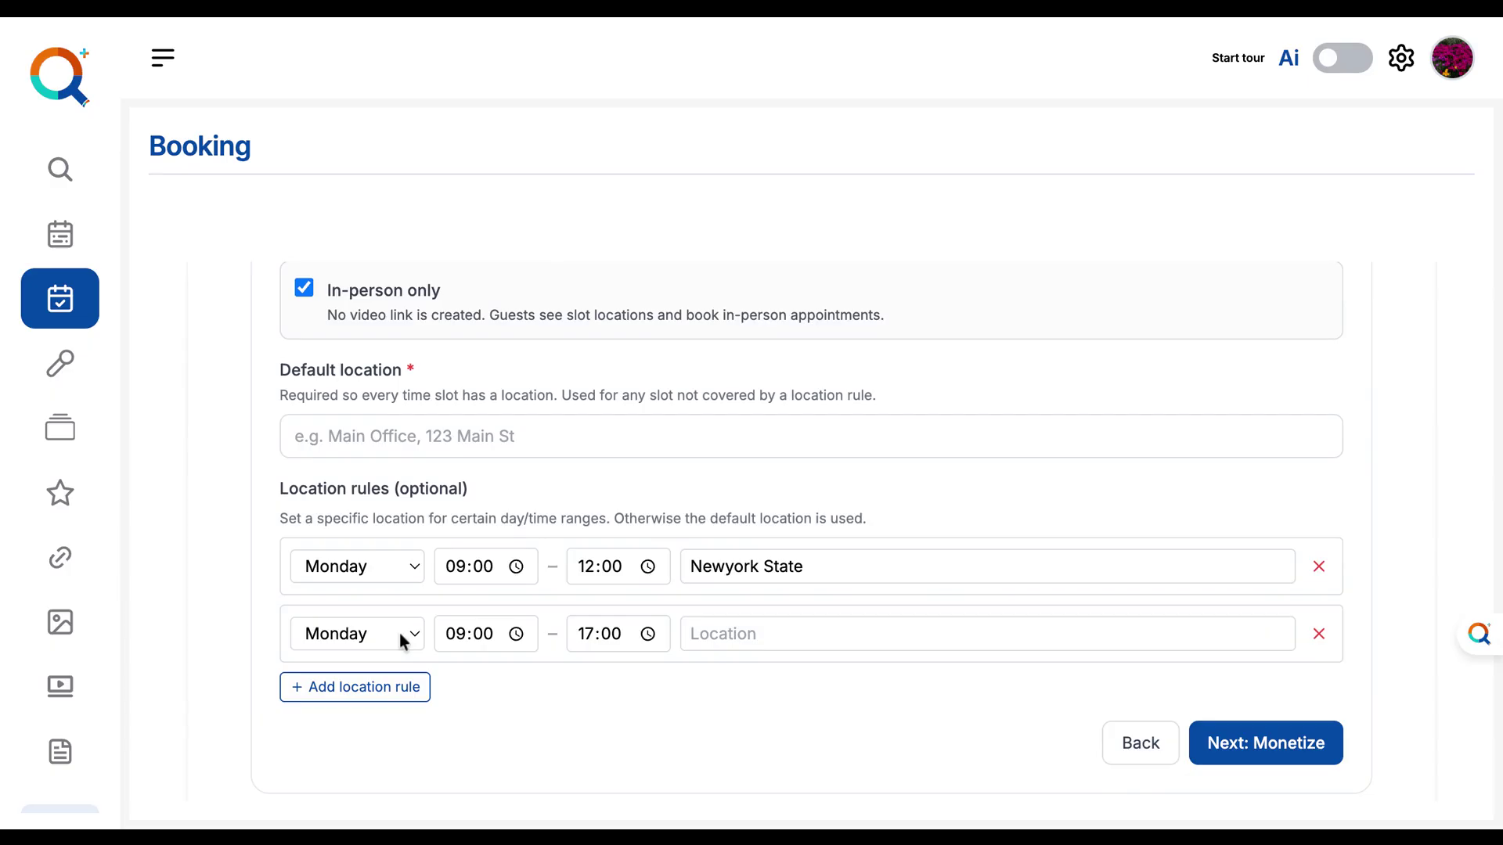
{"action": "left_click", "coordinate": [399, 632]}
{"action": "left_click", "coordinate": [352, 654]}
{"action": "left_click", "coordinate": [725, 635]}
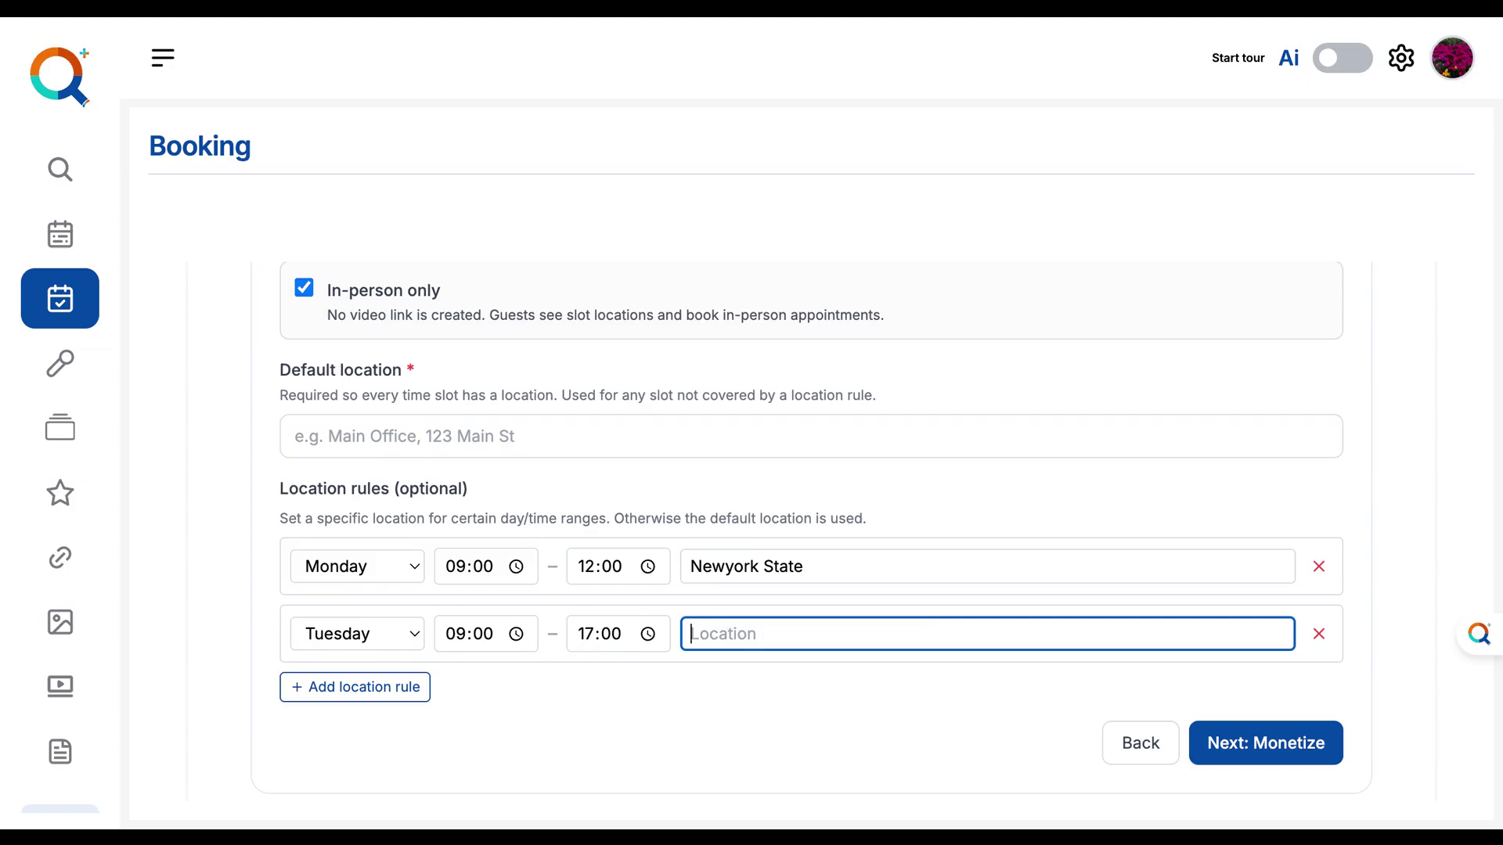
{"action": "type", "text": "Ontario"}
{"action": "left_click", "coordinate": [1252, 750]}
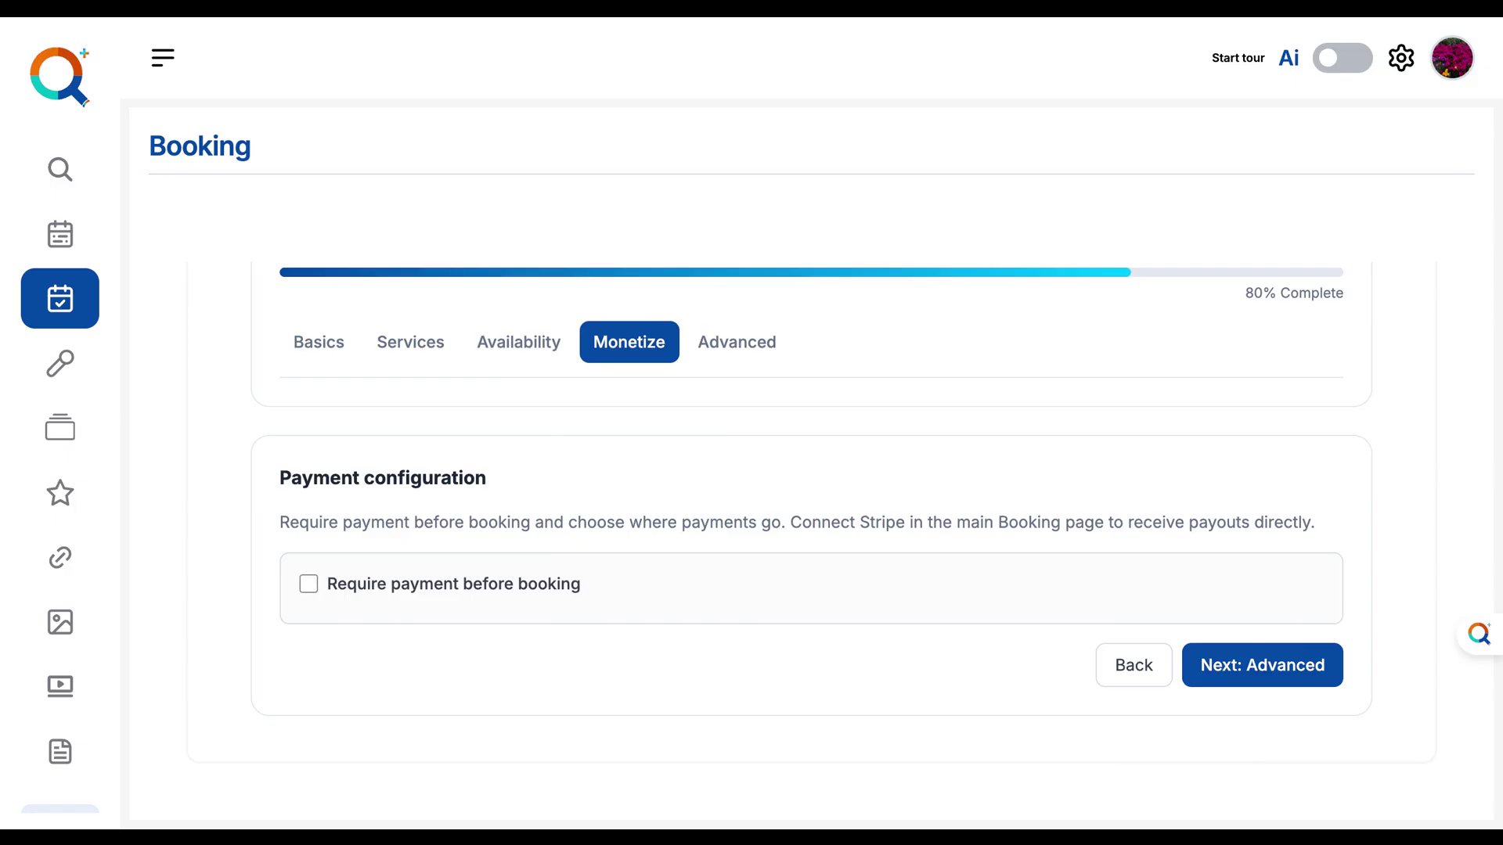
- Toggle Require payment before booking on then off to keep the link free, and continue
{"action": "left_click", "coordinate": [308, 584]}
{"action": "scroll", "coordinate": [522, 657], "scroll_direction": "down", "scroll_amount": 2}
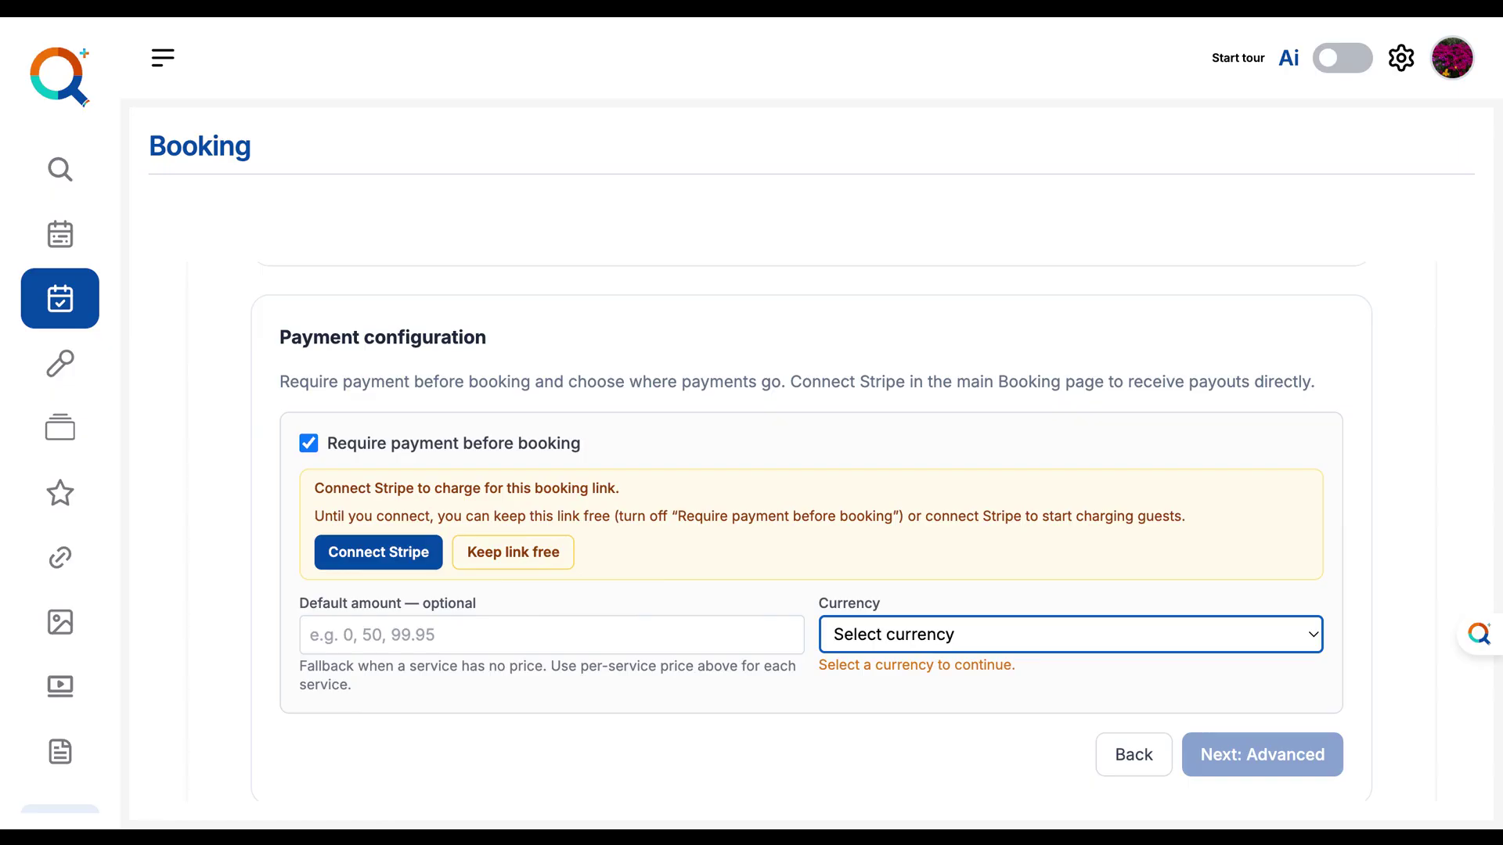
{"action": "left_click", "coordinate": [512, 552]}
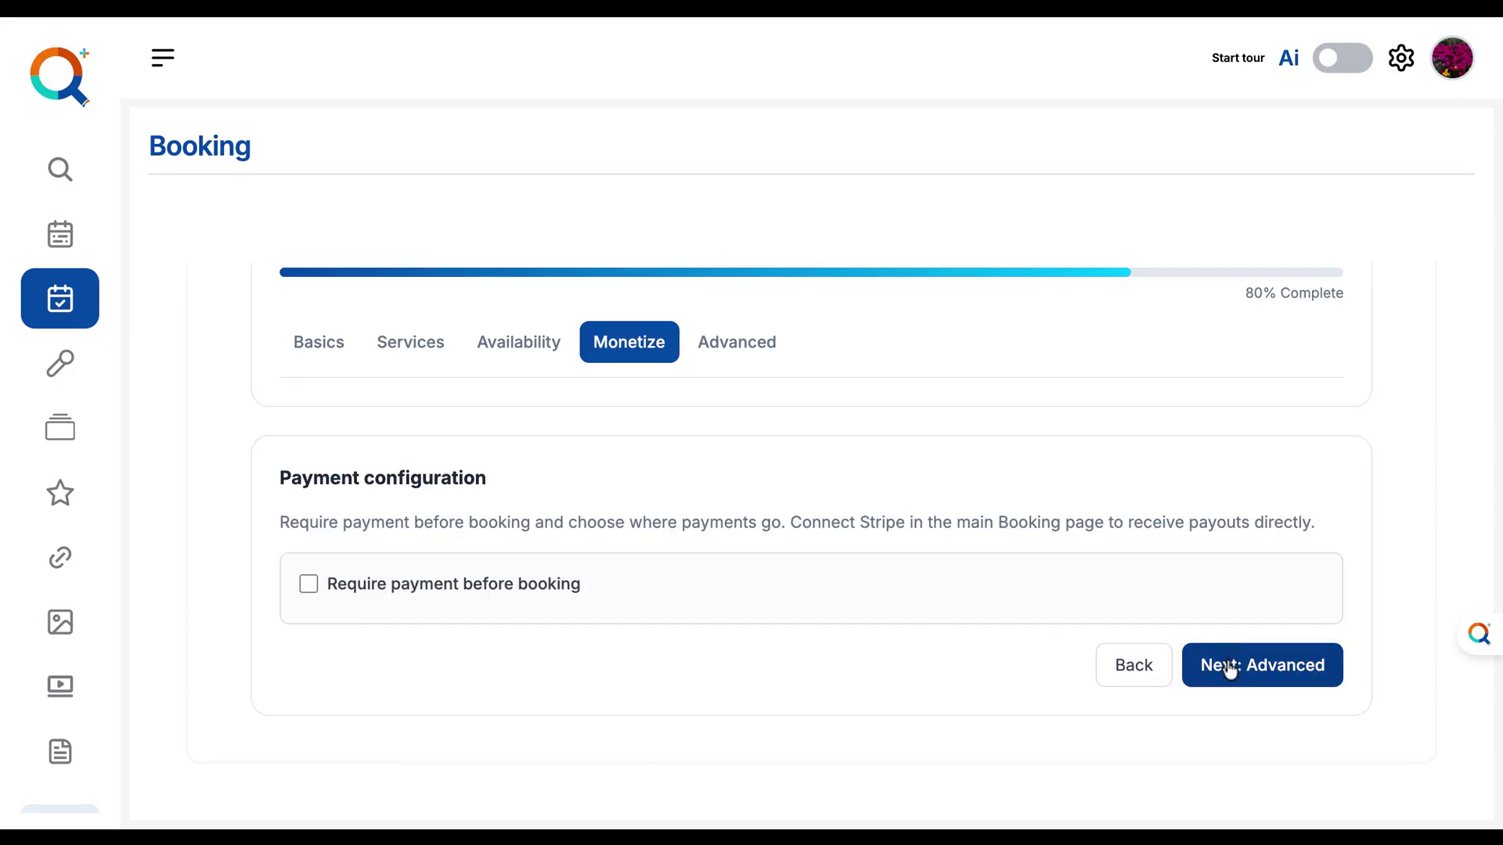
{"action": "left_click", "coordinate": [1229, 667]}
- Shorten Monday's range to 09:00–13:00 and add a second 13:00–15:00 range
{"action": "scroll", "coordinate": [1019, 656], "scroll_direction": "down", "scroll_amount": 3}
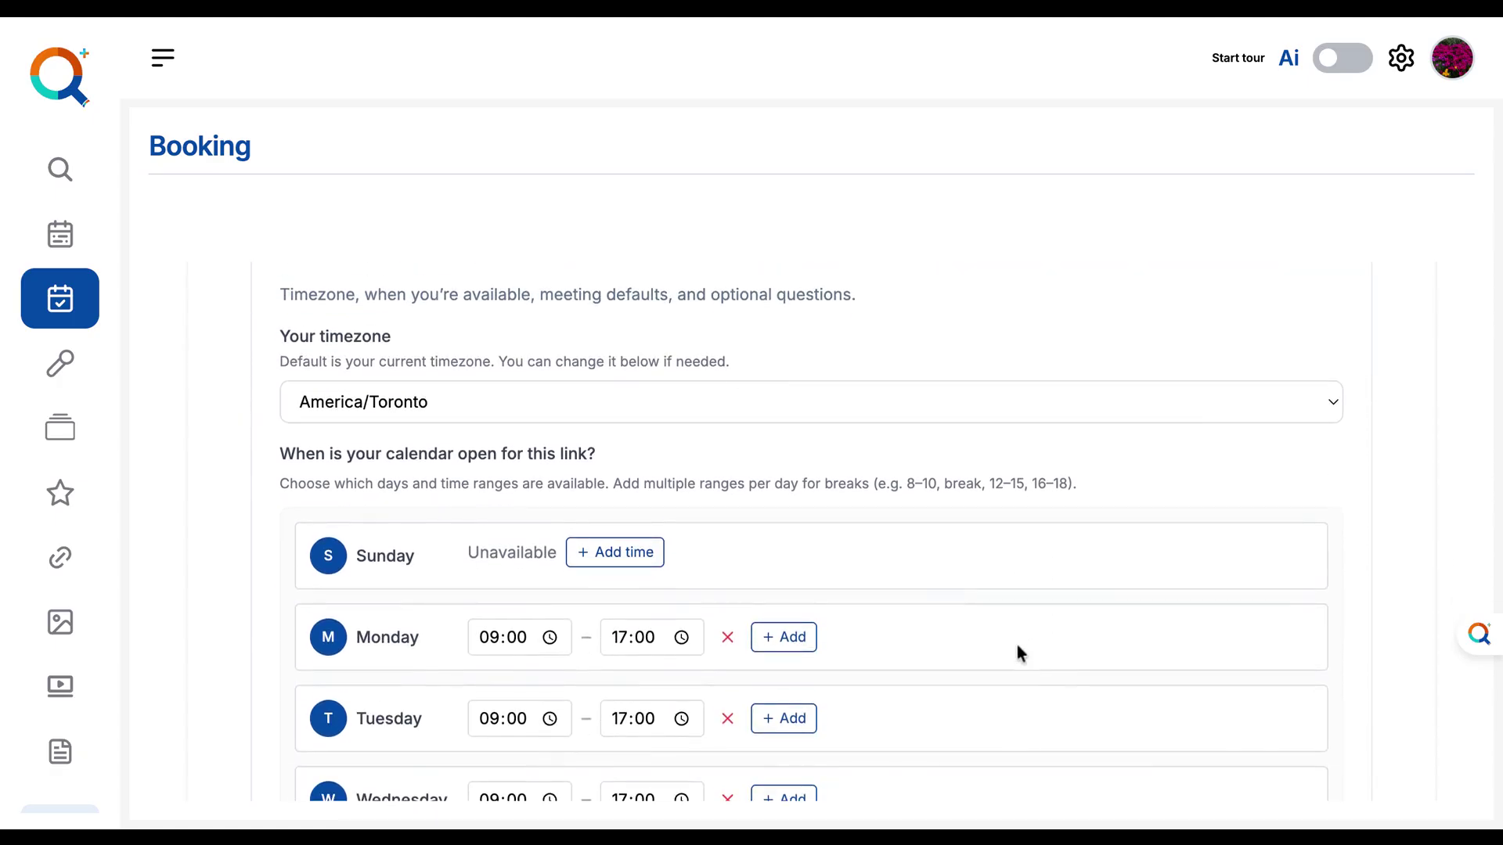
{"action": "scroll", "coordinate": [808, 682], "scroll_direction": "down", "scroll_amount": 5}
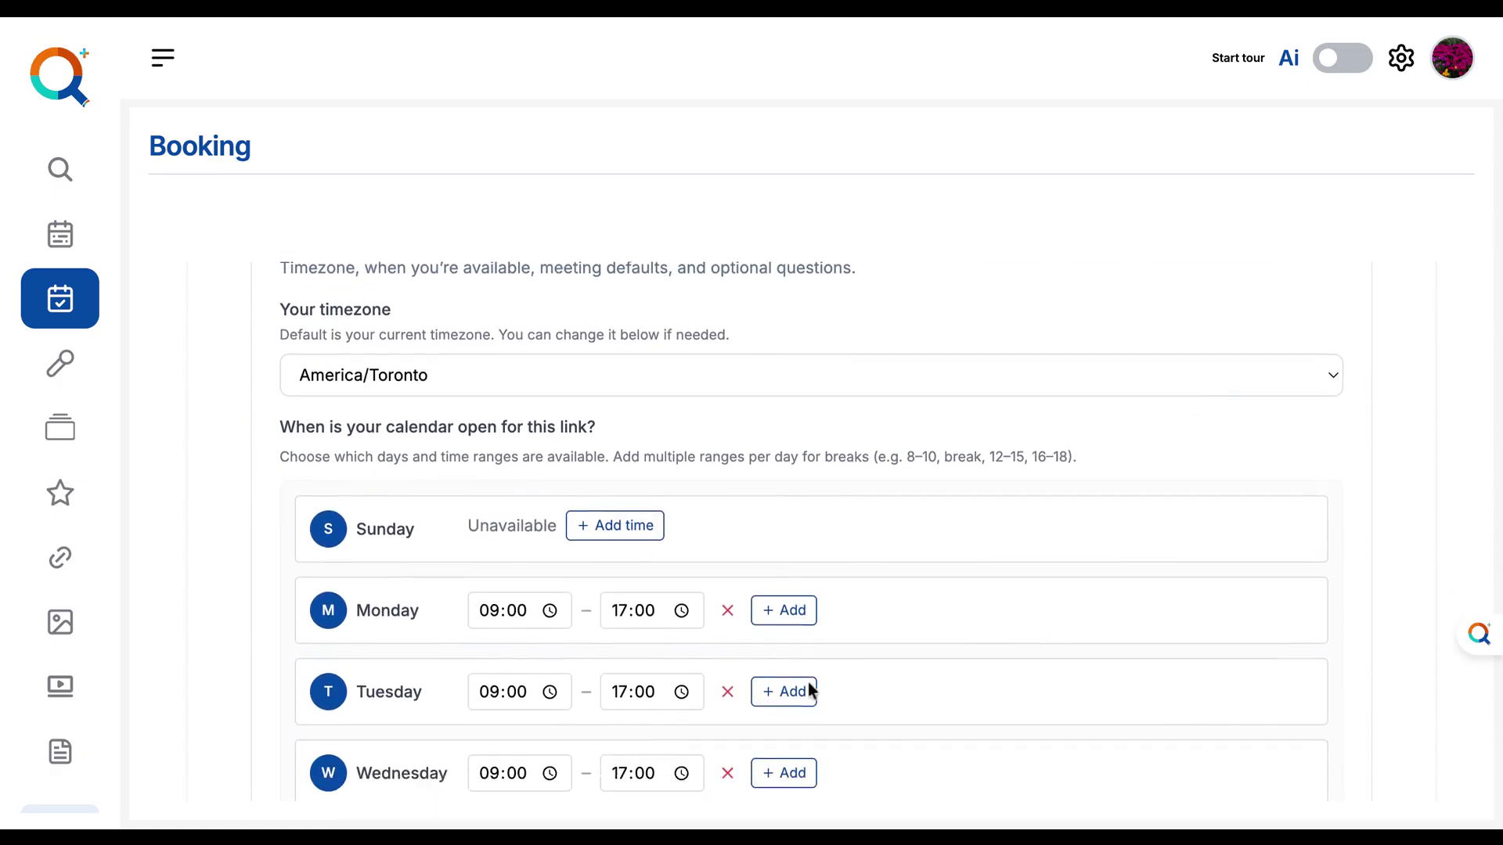
{"action": "scroll", "coordinate": [809, 684], "scroll_direction": "up", "scroll_amount": 2}
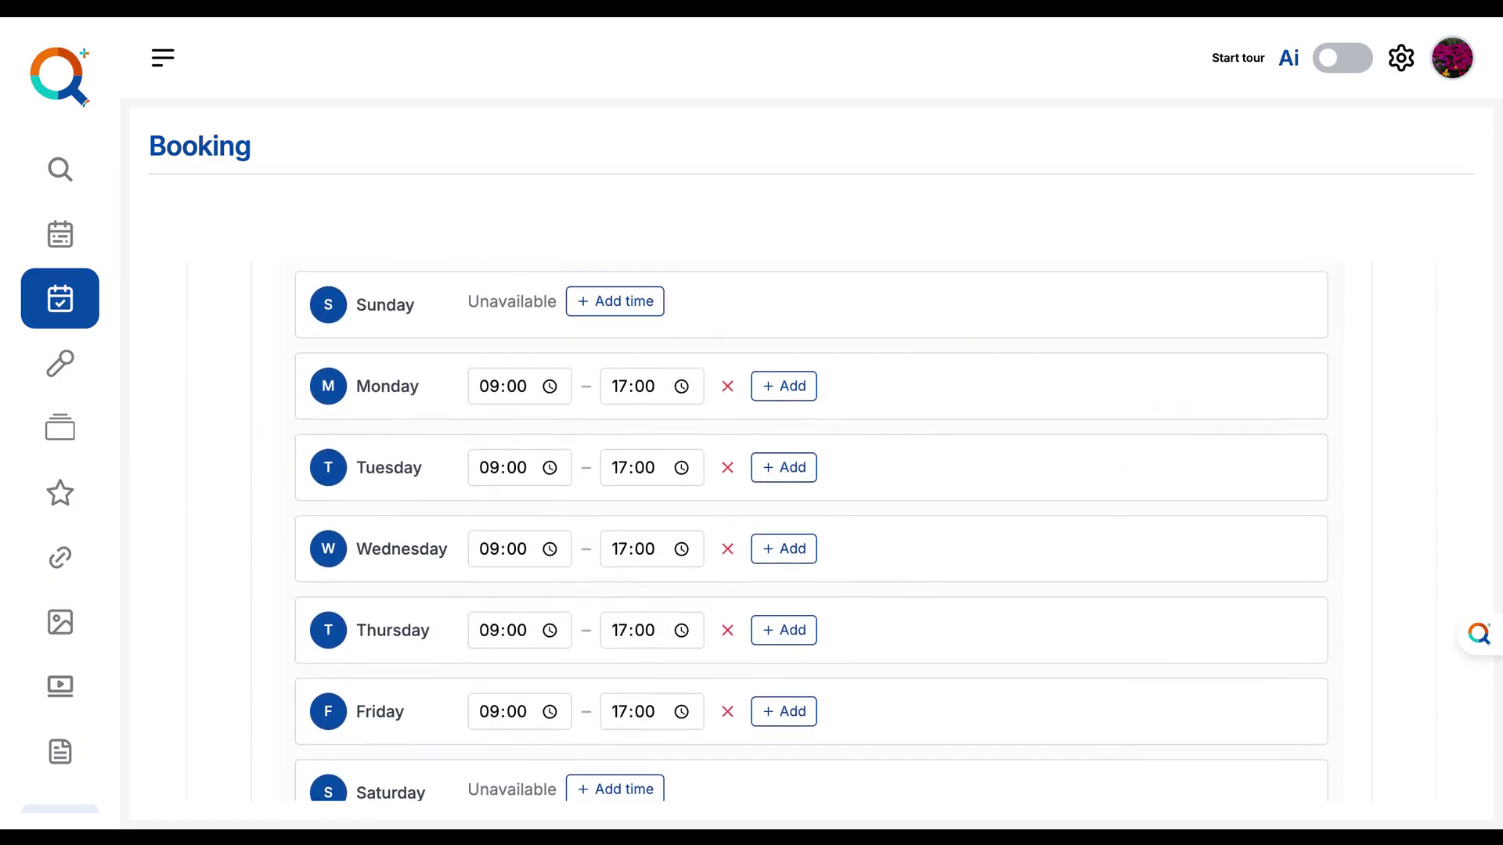
{"action": "scroll", "coordinate": [781, 571], "scroll_direction": "down", "scroll_amount": 1}
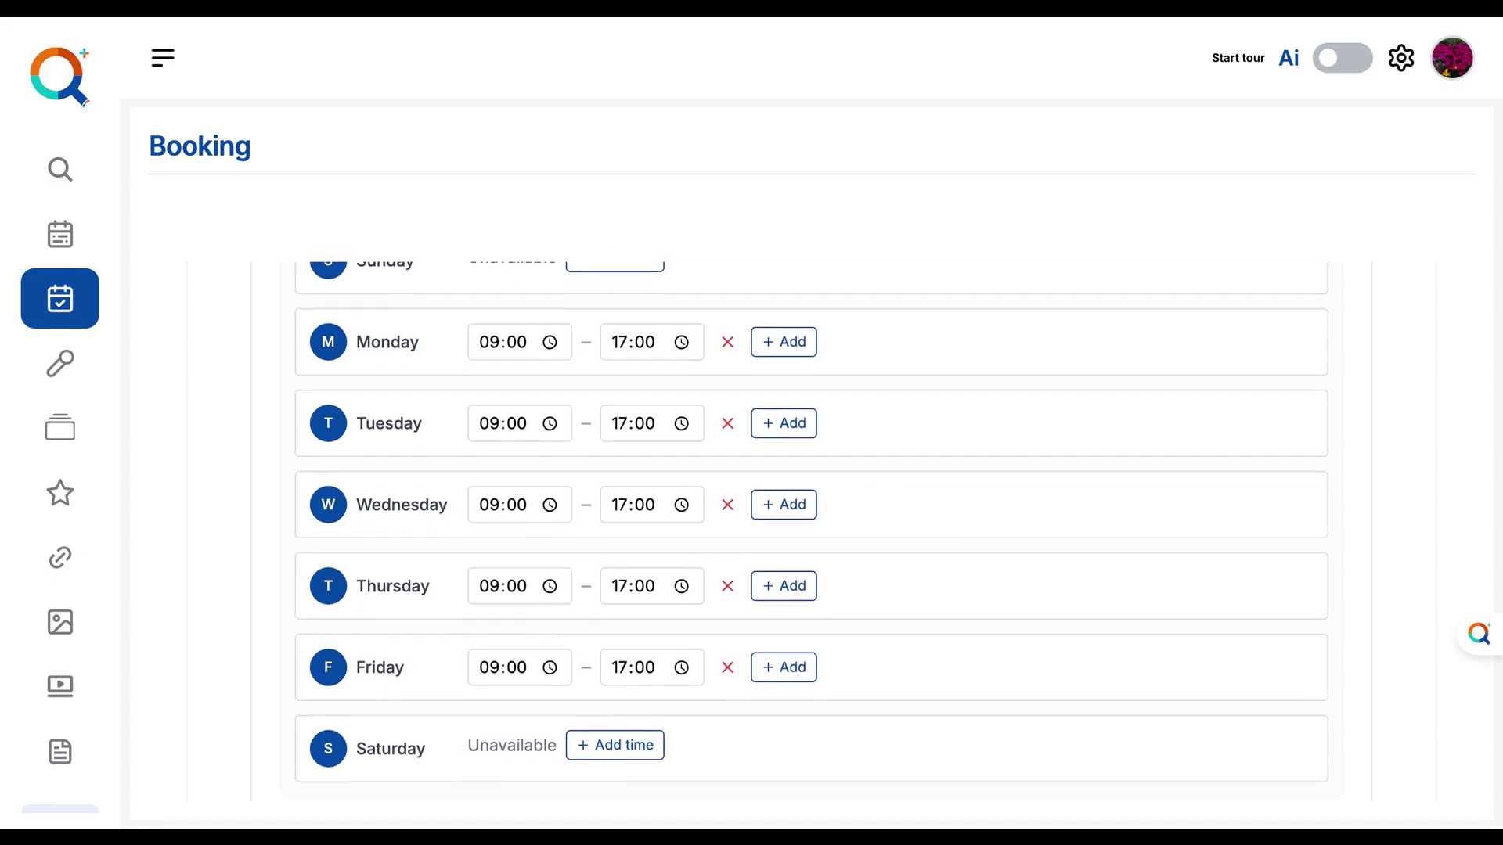
{"action": "scroll", "coordinate": [781, 570], "scroll_direction": "up", "scroll_amount": 2}
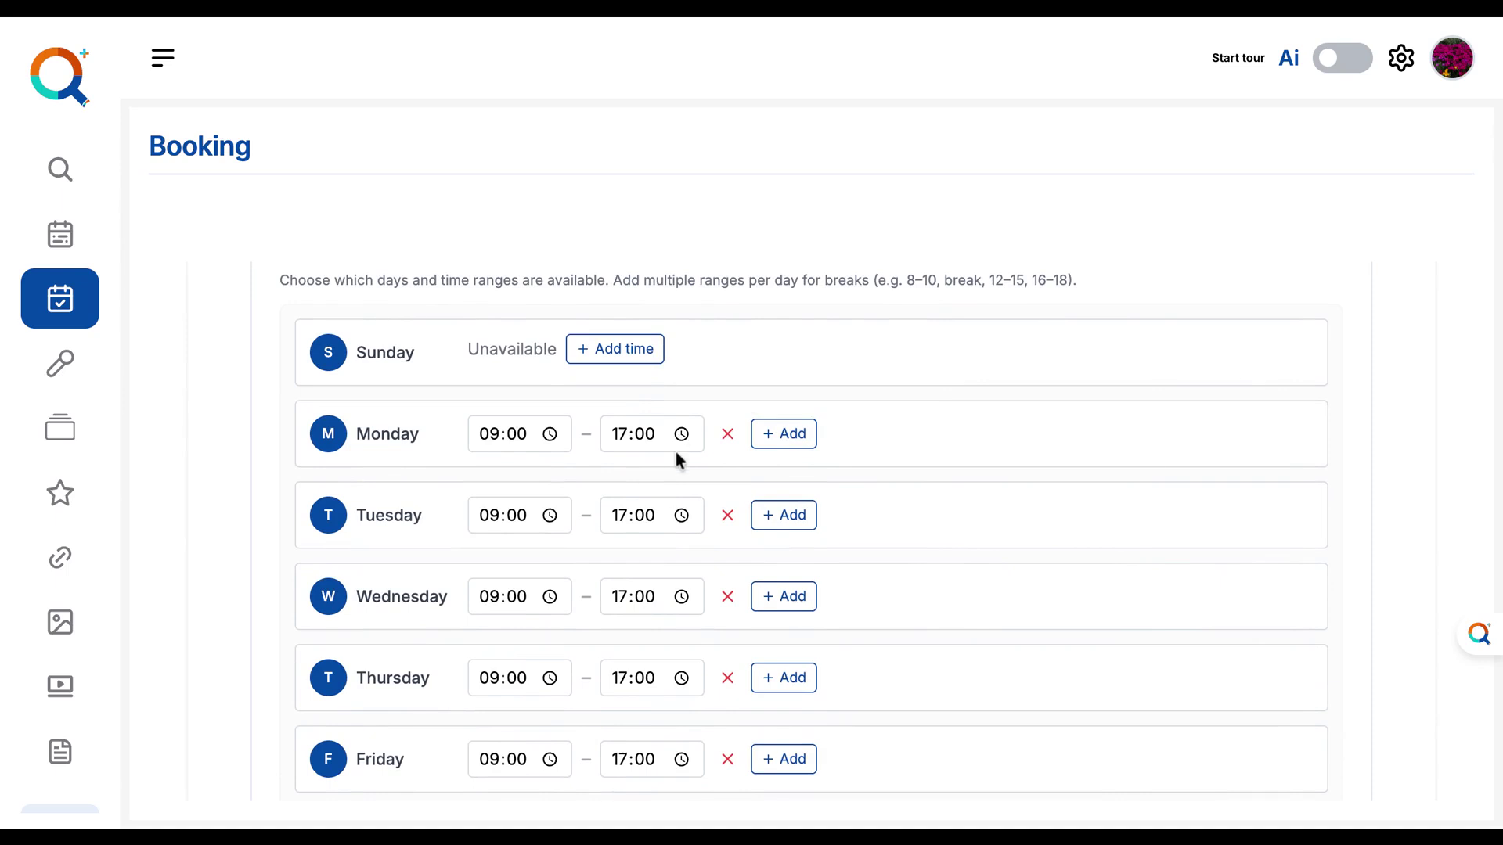
{"action": "left_click", "coordinate": [624, 434]}
{"action": "type", "text": "13"}
{"action": "left_click", "coordinate": [794, 431]}
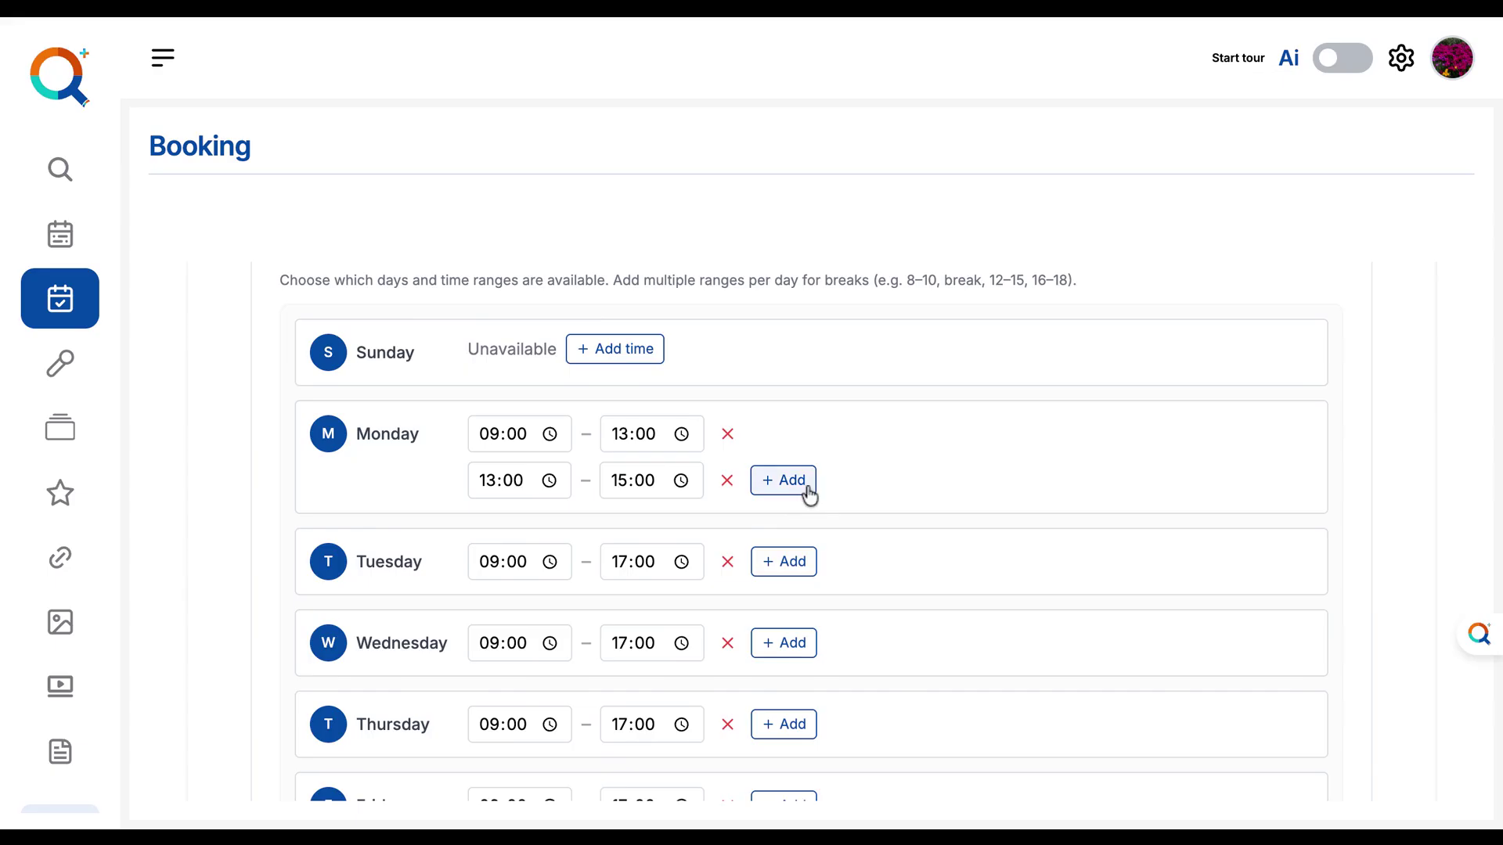
{"action": "scroll", "coordinate": [809, 493], "scroll_direction": "down", "scroll_amount": 9}
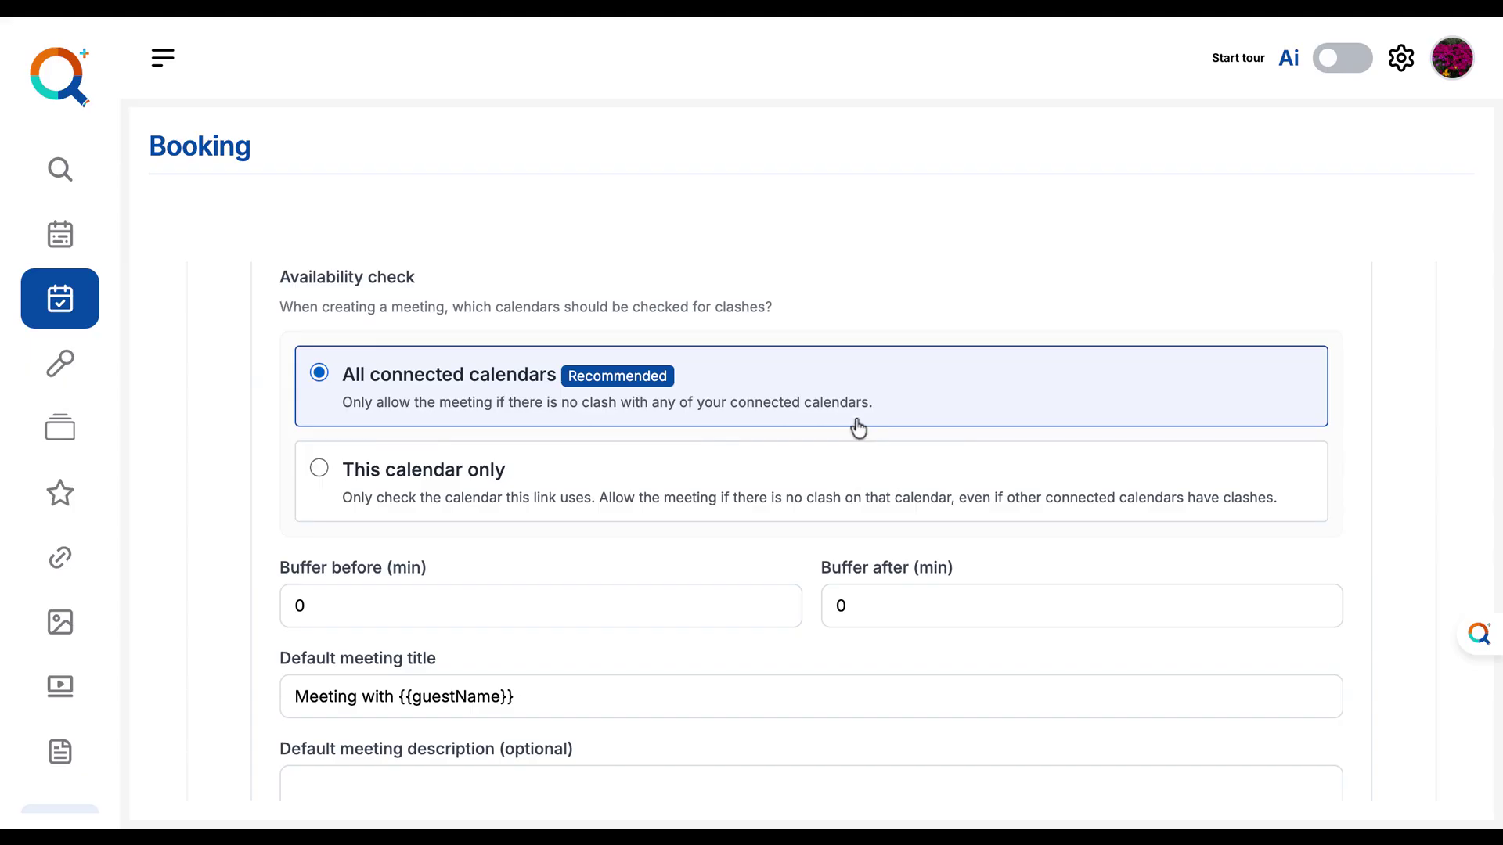
{"action": "left_click", "coordinate": [846, 486]}
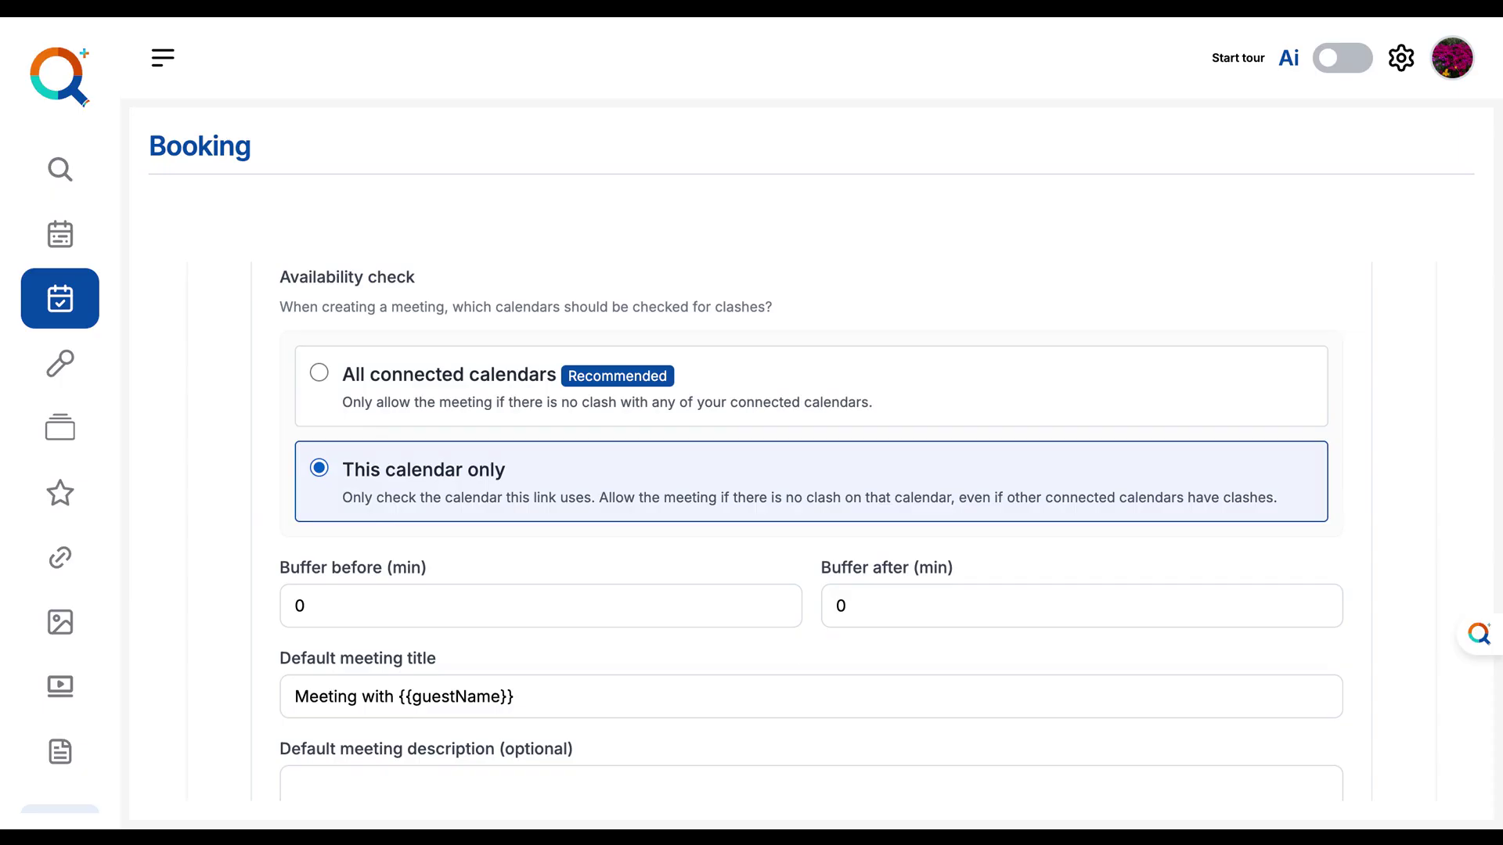
{"action": "left_click", "coordinate": [839, 411]}
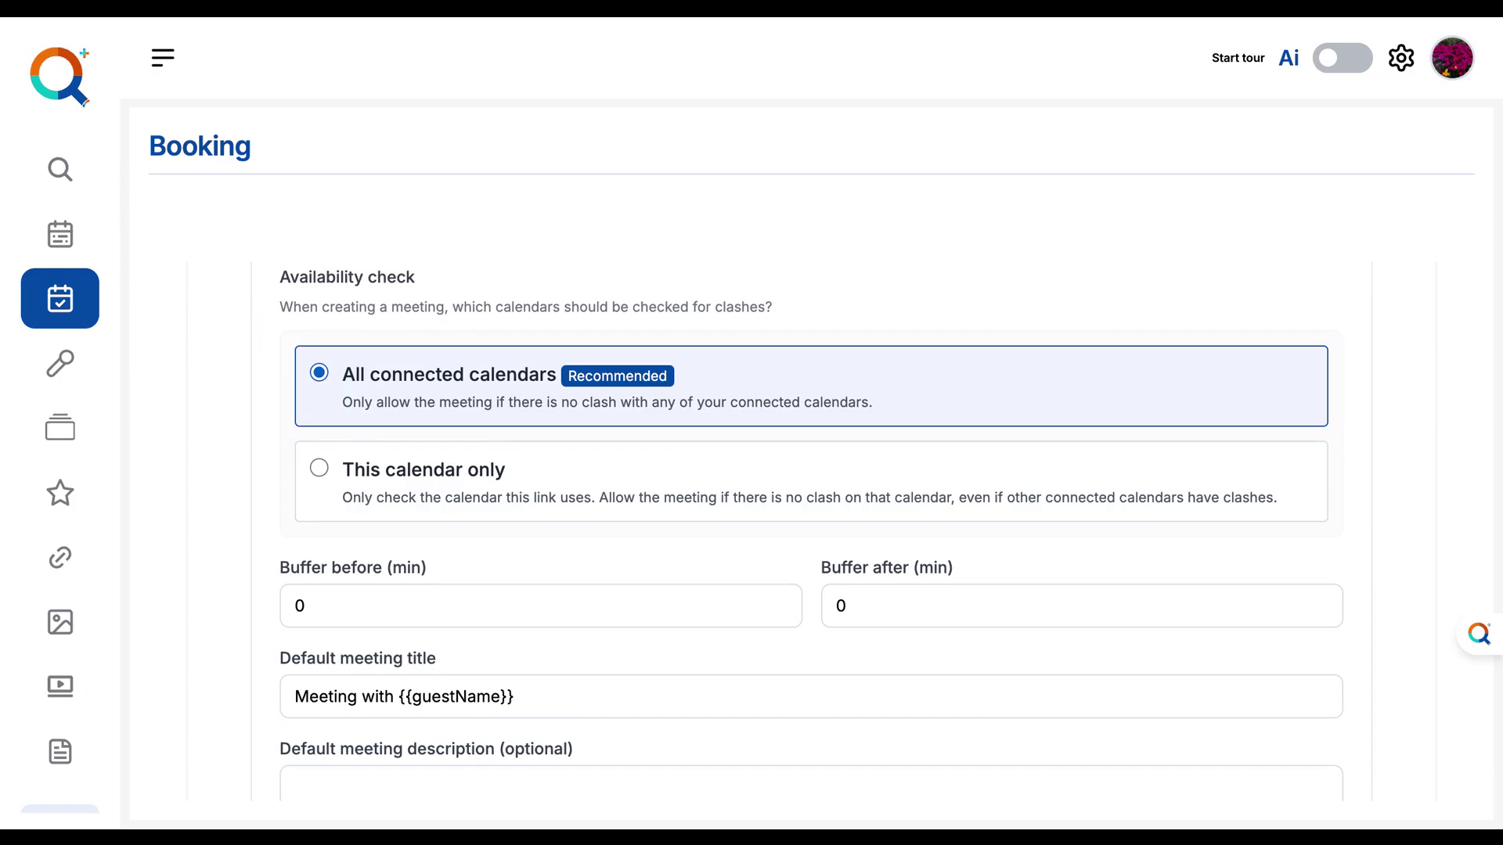
{"action": "scroll", "coordinate": [718, 542], "scroll_direction": "down", "scroll_amount": 2}
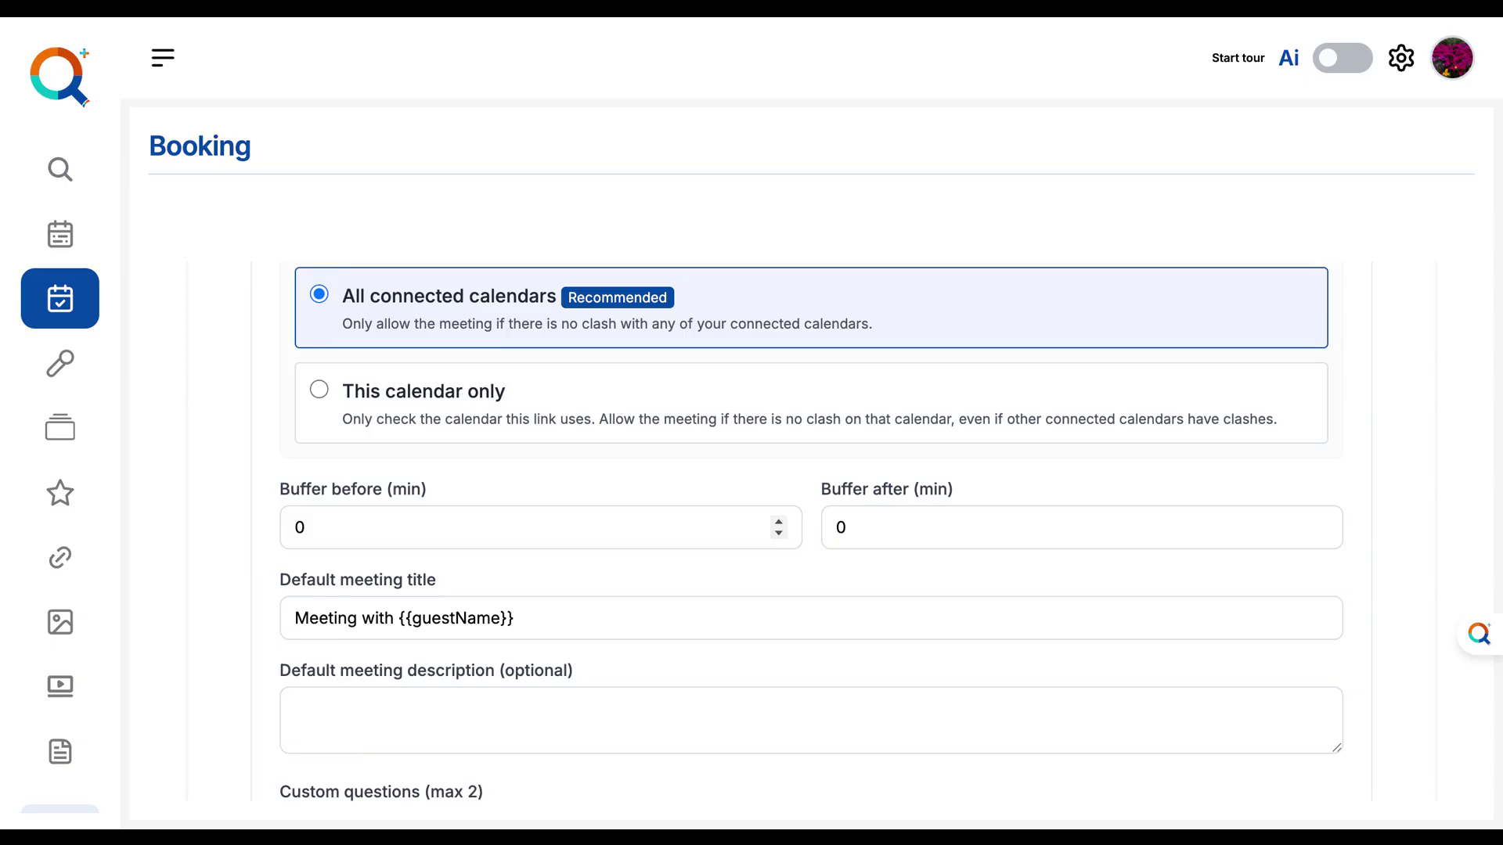
{"action": "scroll", "coordinate": [622, 654], "scroll_direction": "down", "scroll_amount": 2}
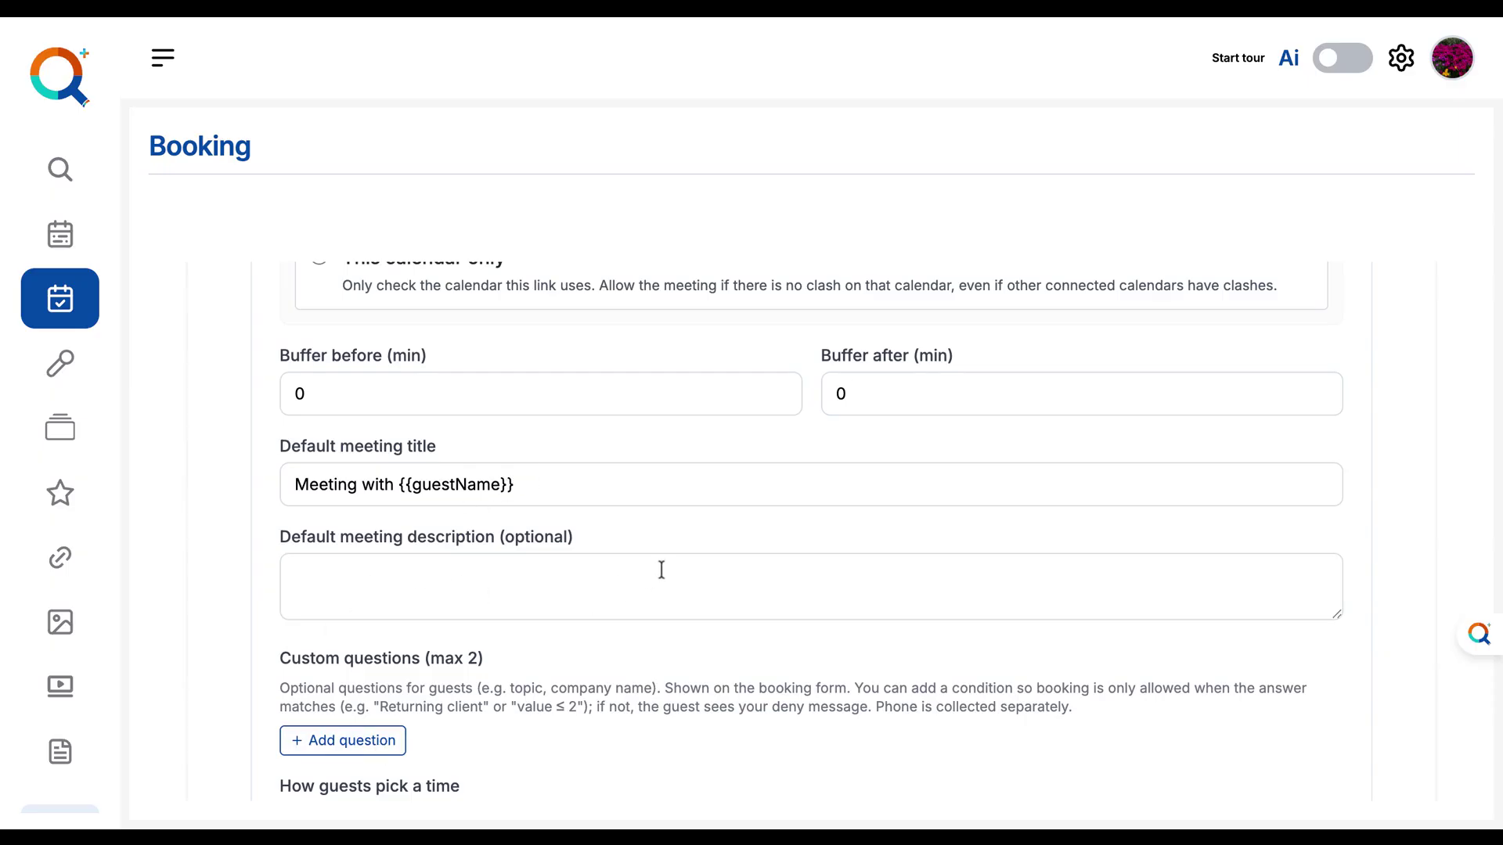
{"action": "scroll", "coordinate": [531, 674], "scroll_direction": "down", "scroll_amount": 2}
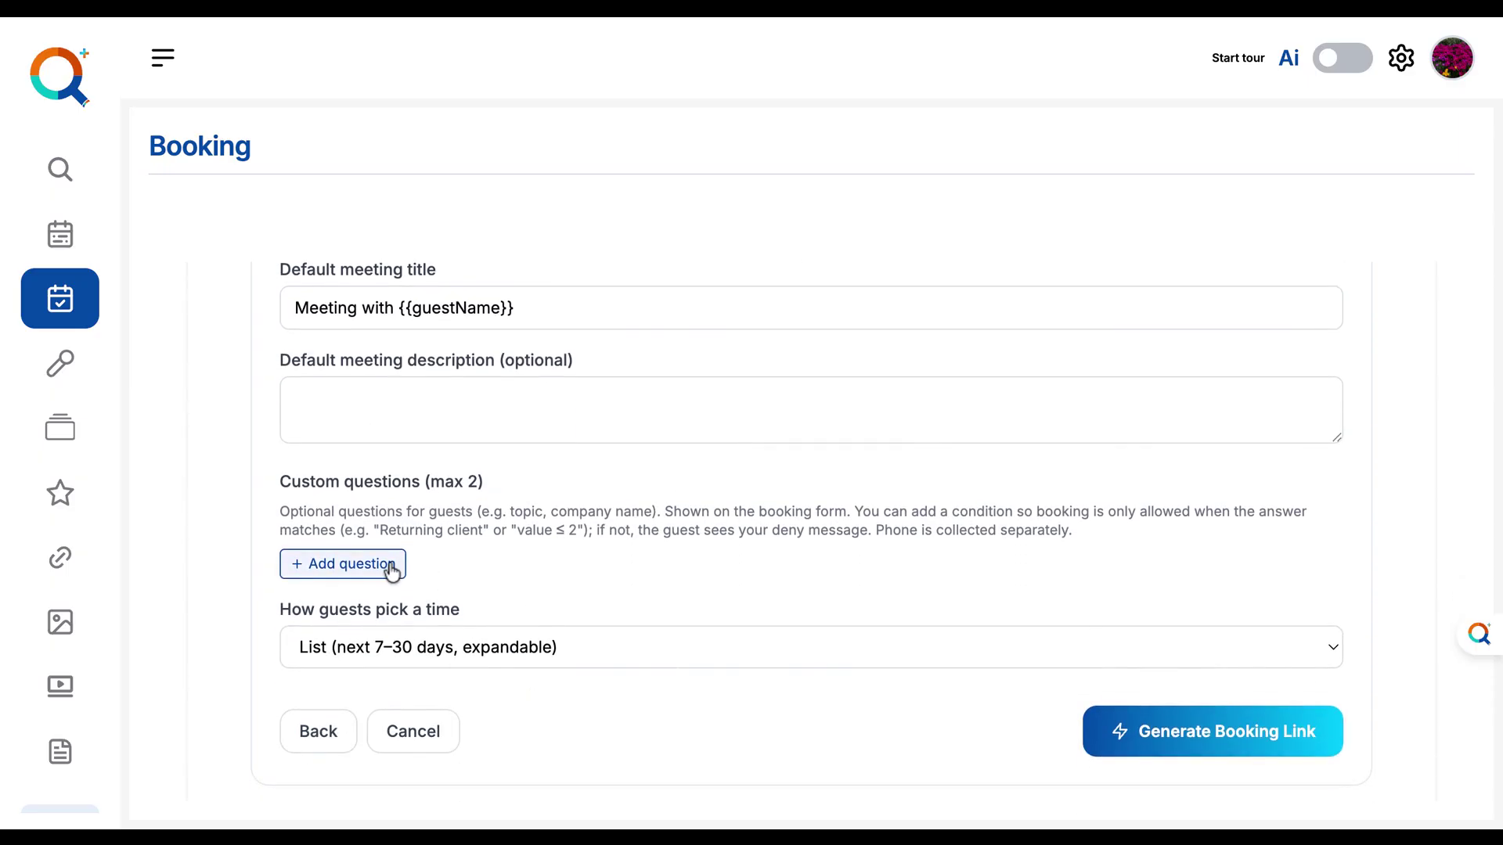
- Add a Number-type question labelled 'How much do you earn?'
{"action": "left_click", "coordinate": [387, 565]}
{"action": "scroll", "coordinate": [541, 576], "scroll_direction": "down", "scroll_amount": 2}
{"action": "scroll", "coordinate": [542, 578], "scroll_direction": "down", "scroll_amount": 1}
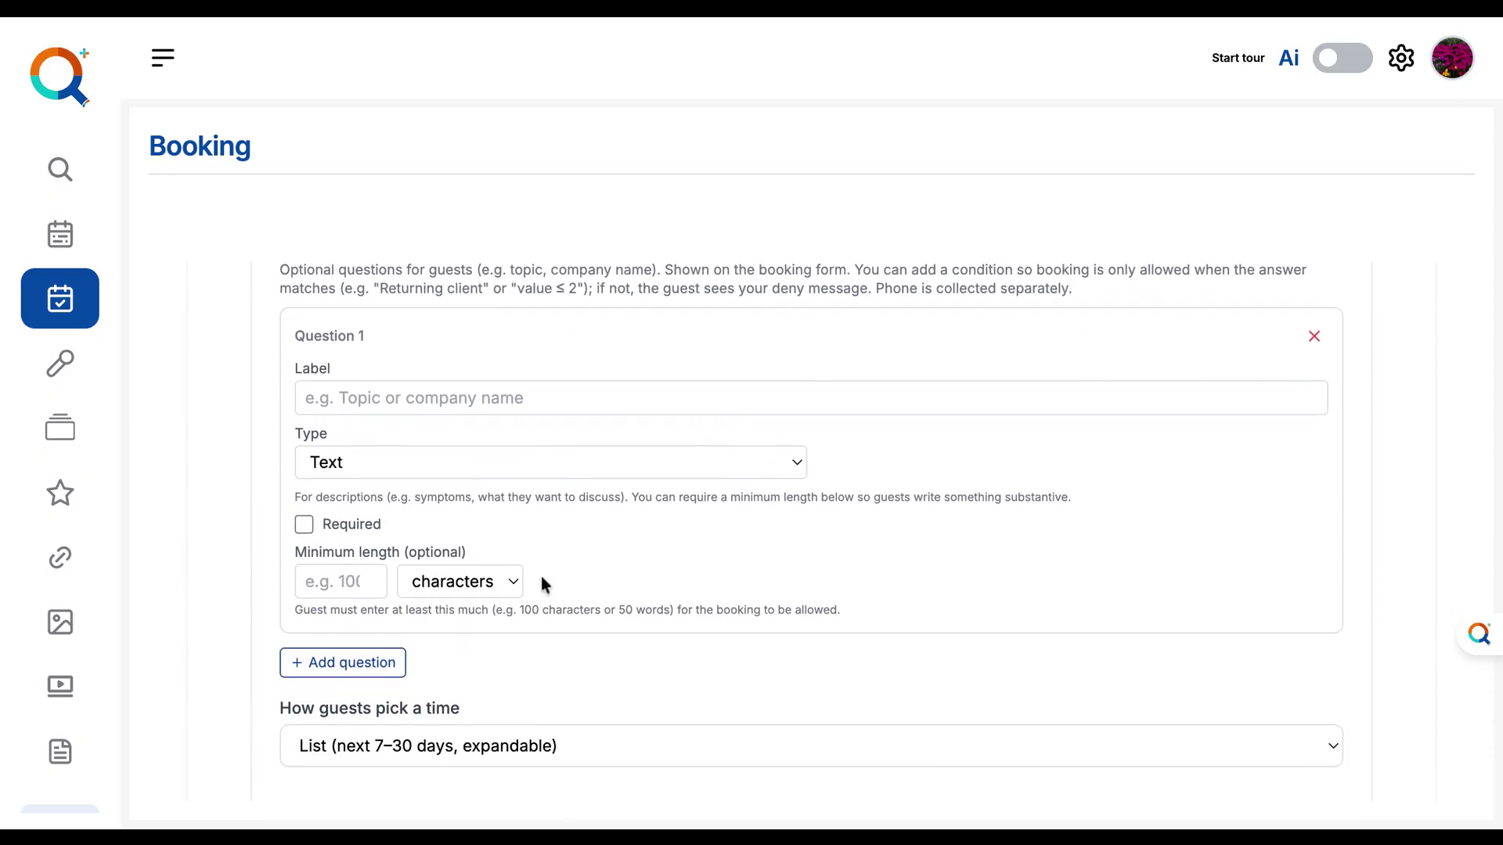
{"action": "left_click", "coordinate": [556, 403]}
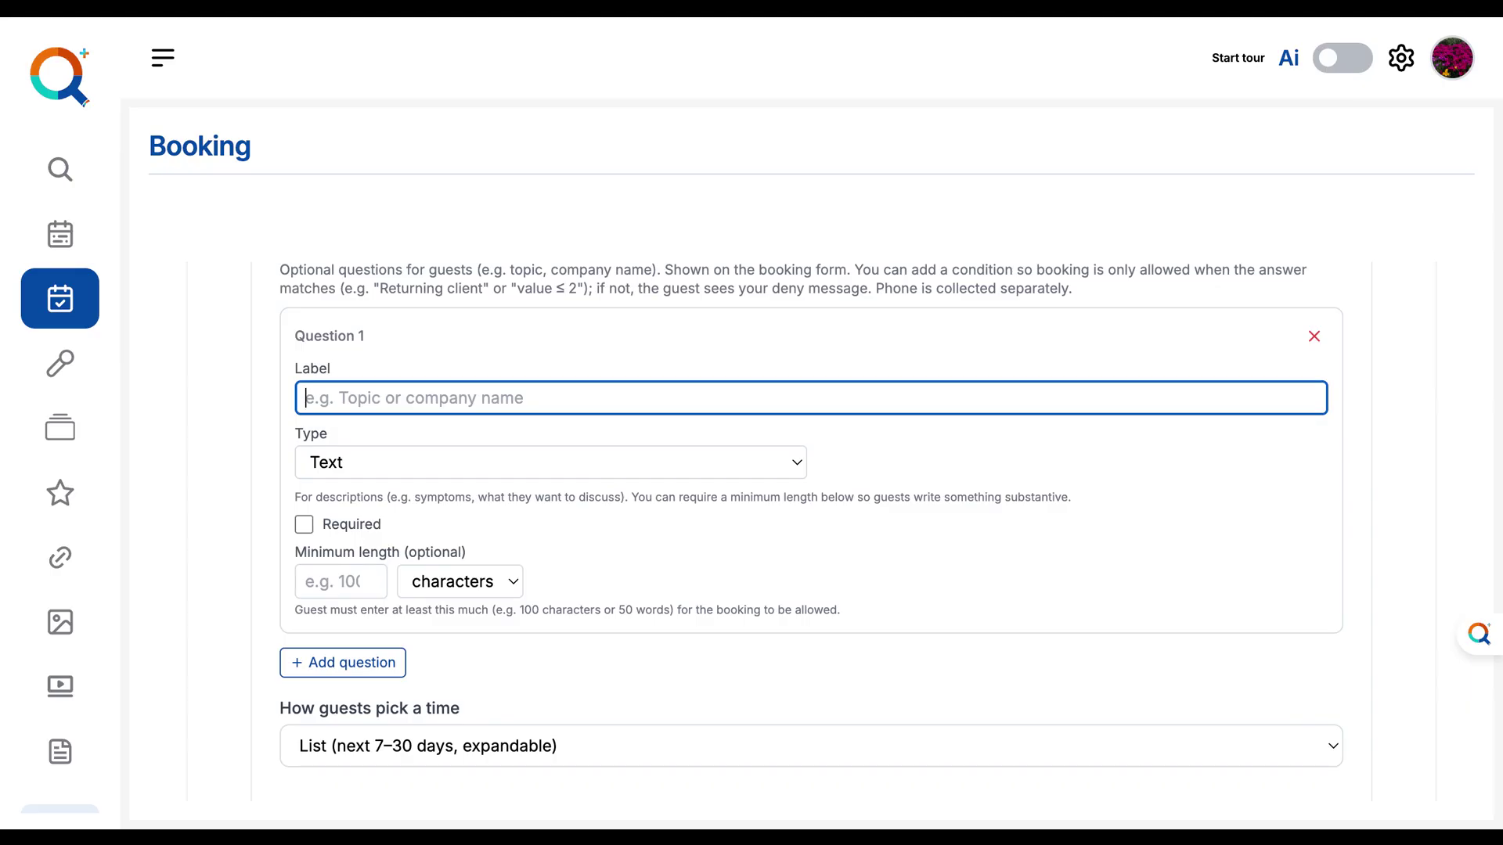
{"action": "type", "text": "H"}
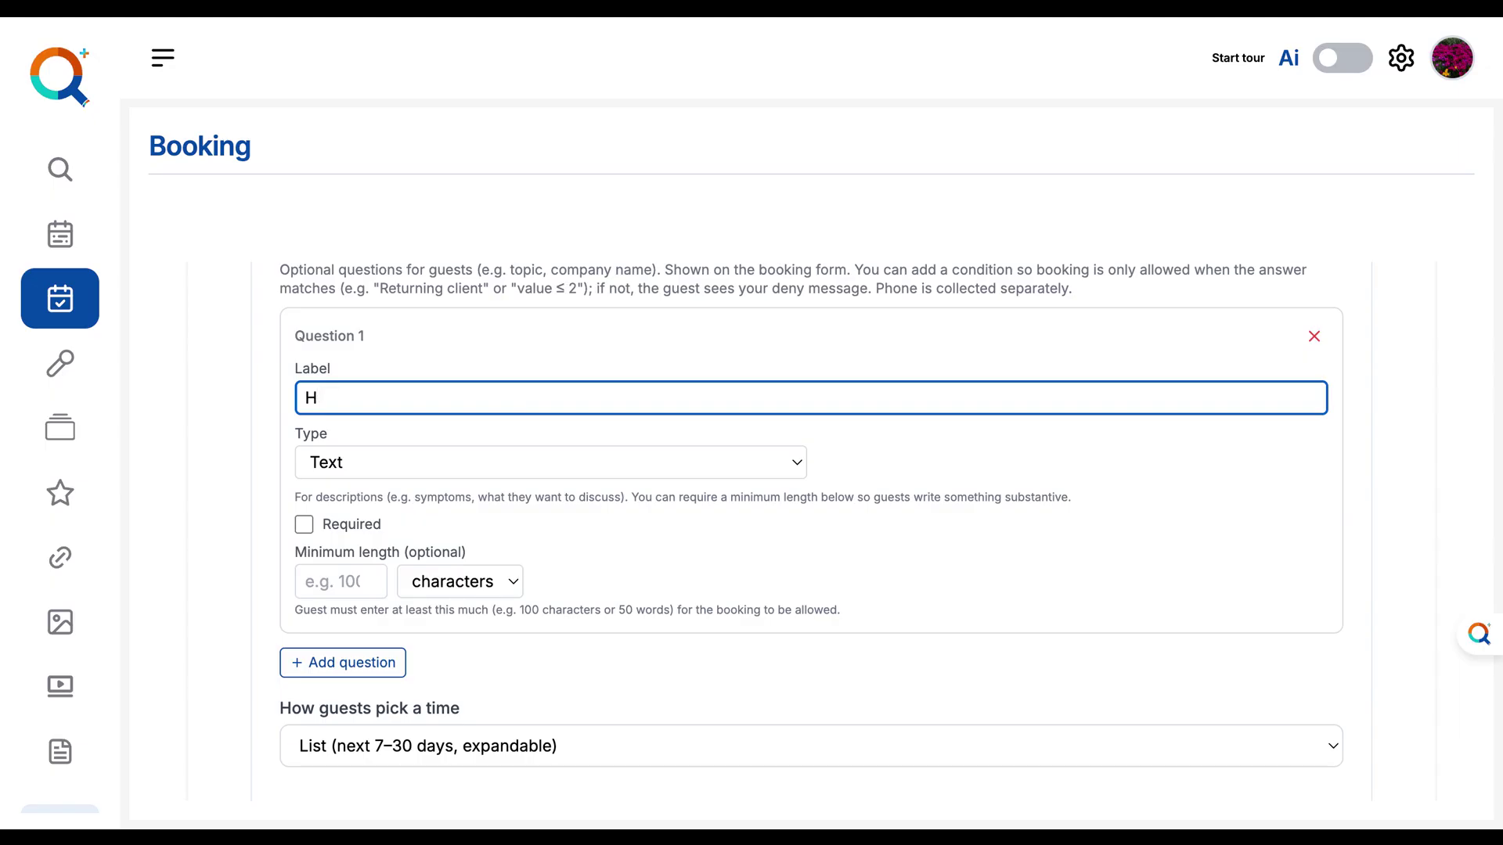
{"action": "type", "text": "ow much do you earn?"}
{"action": "left_click", "coordinate": [519, 461]}
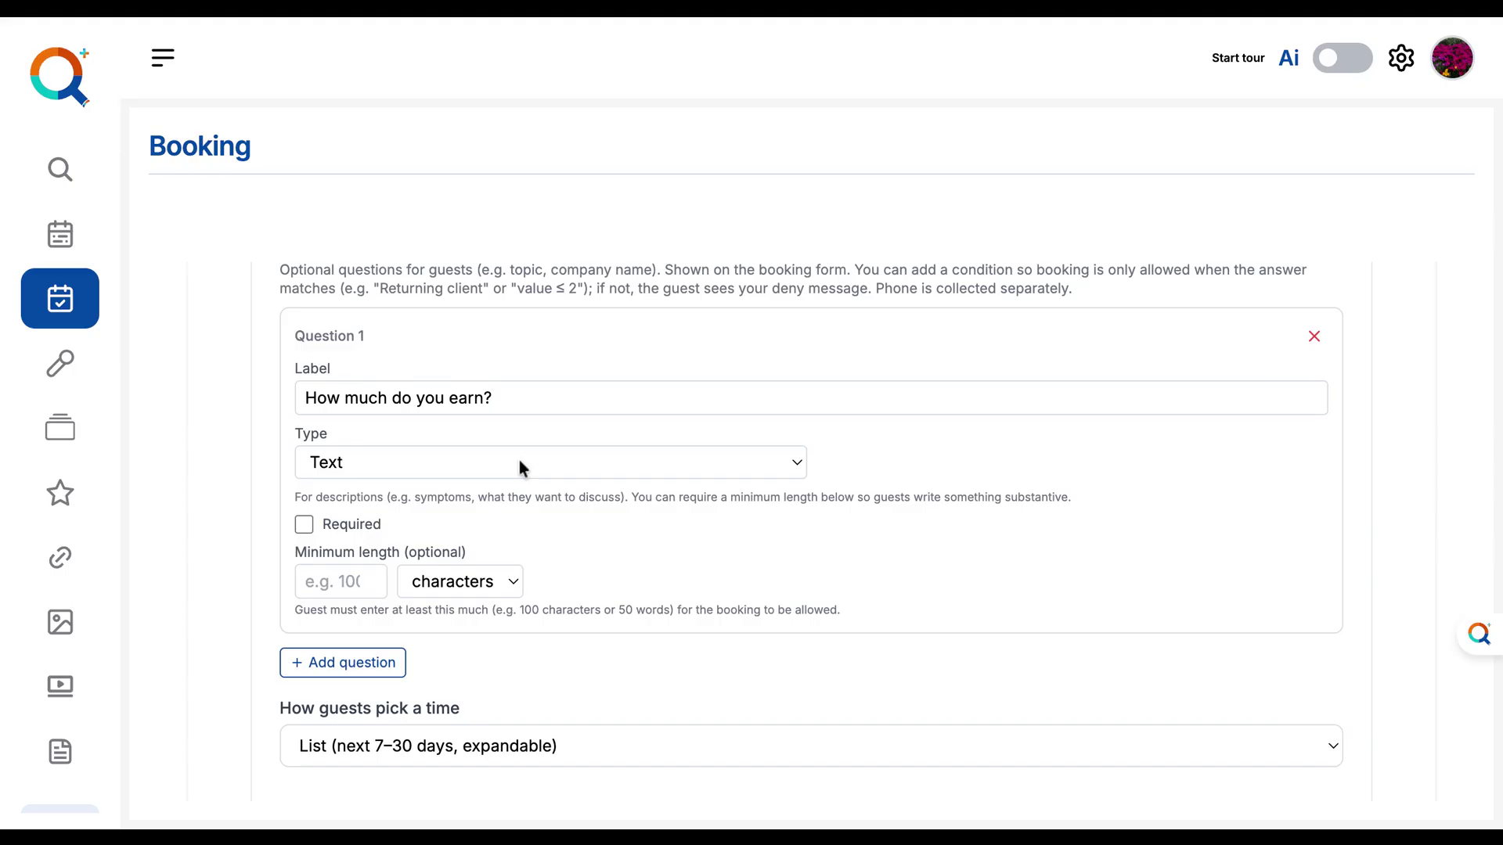
{"action": "left_click", "coordinate": [507, 490]}
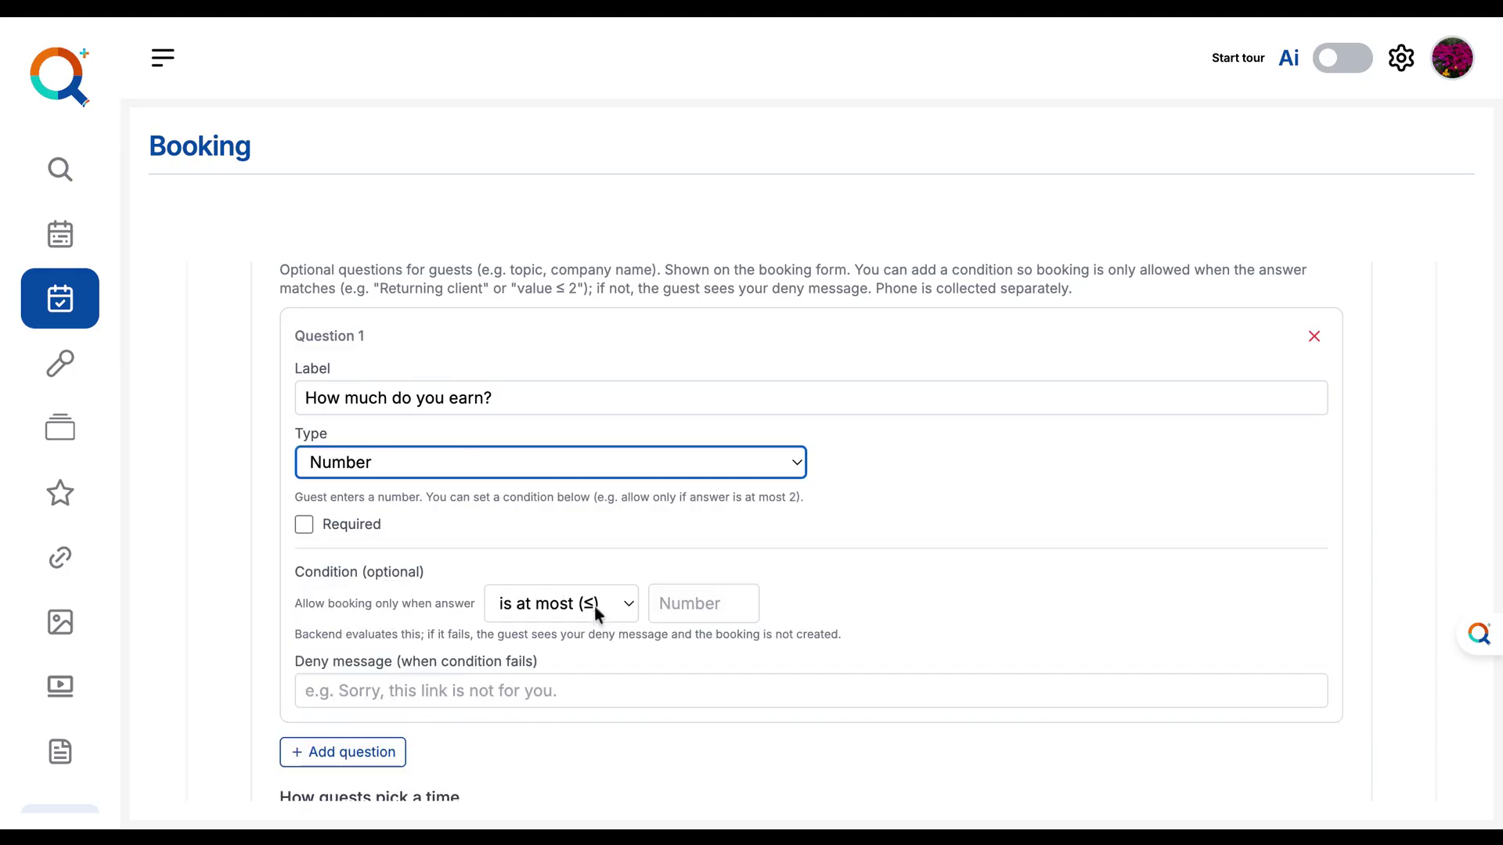
- Allow answers at most 50000, make it required, and deny with 'Sorry we are unable to be of help to you.'
{"action": "left_click", "coordinate": [619, 601]}
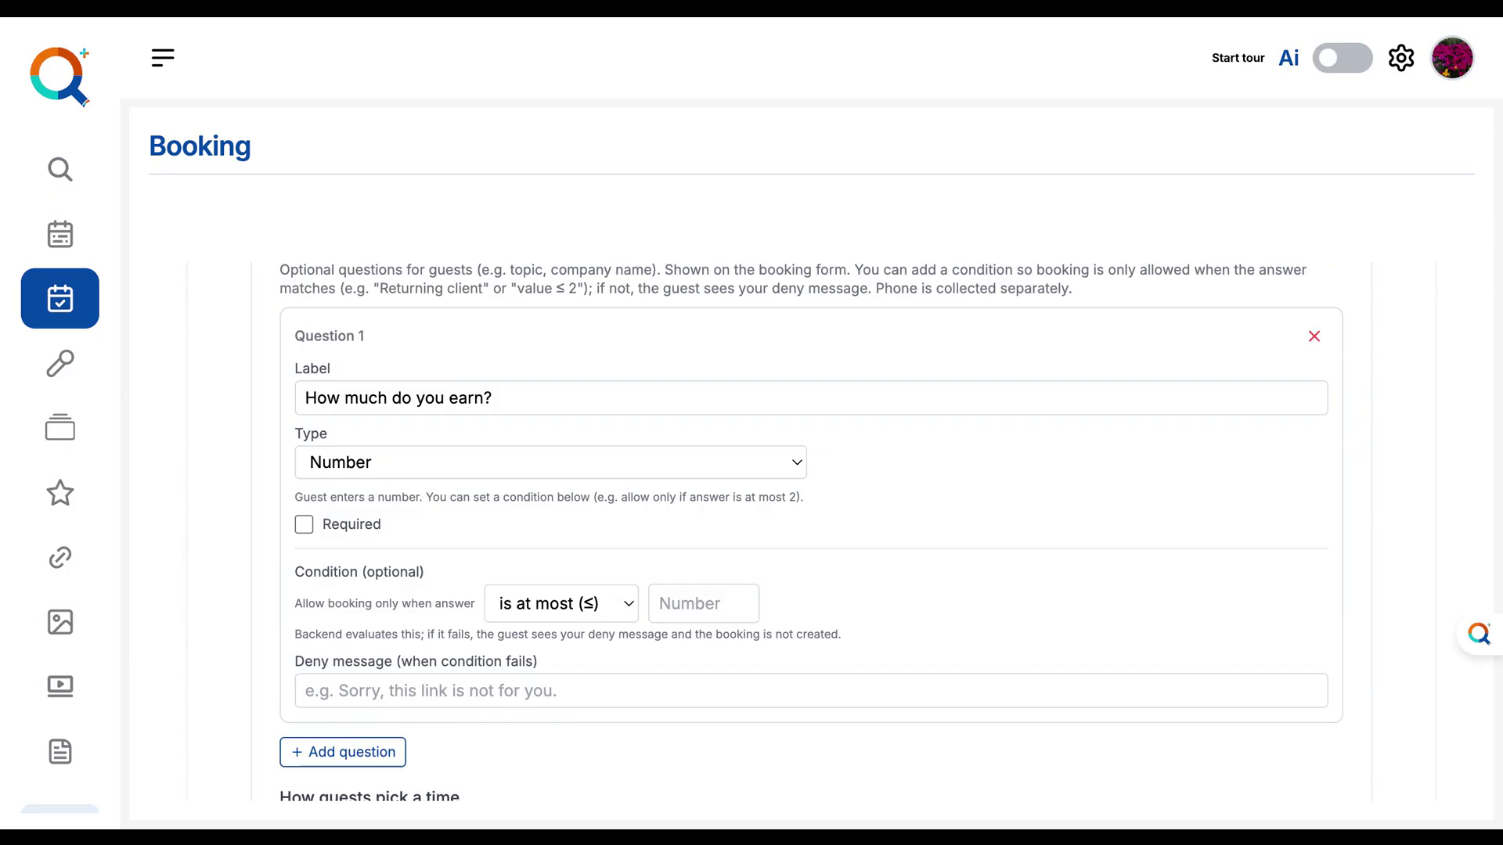
{"action": "left_click", "coordinate": [712, 611]}
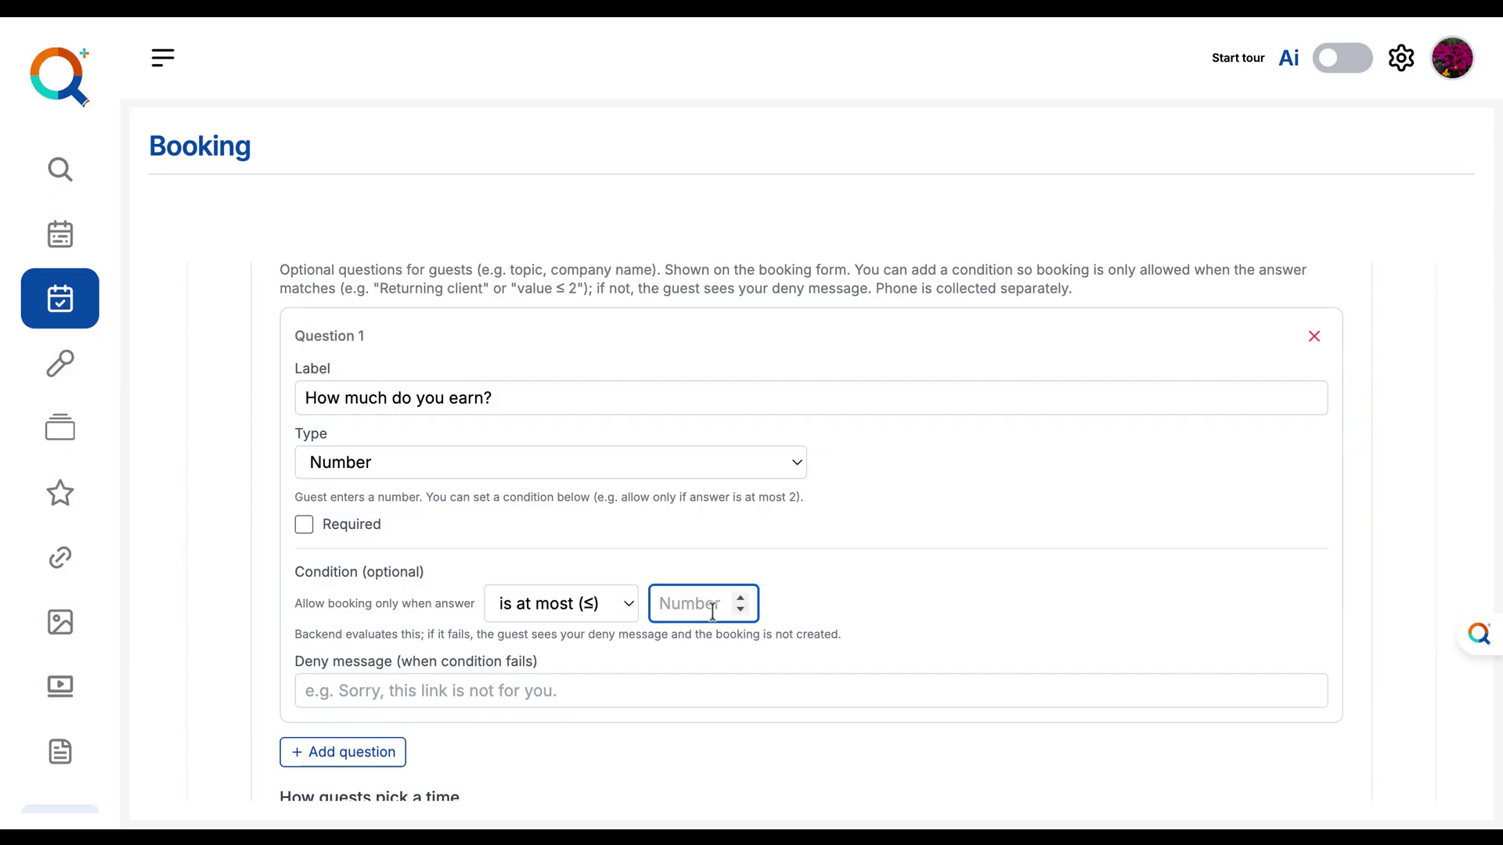
{"action": "type", "text": "50000"}
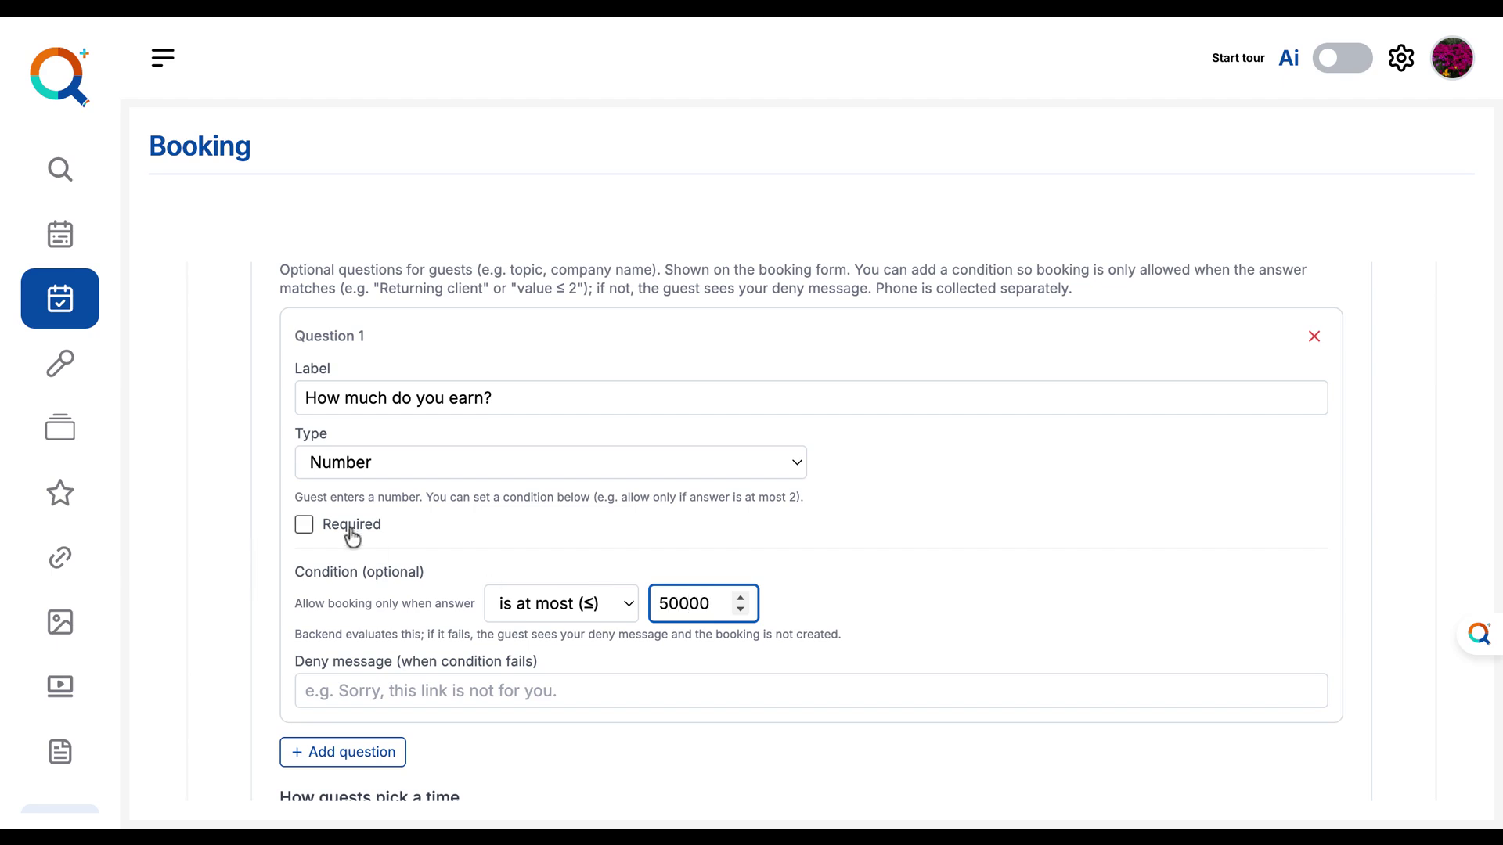
{"action": "left_click", "coordinate": [315, 527]}
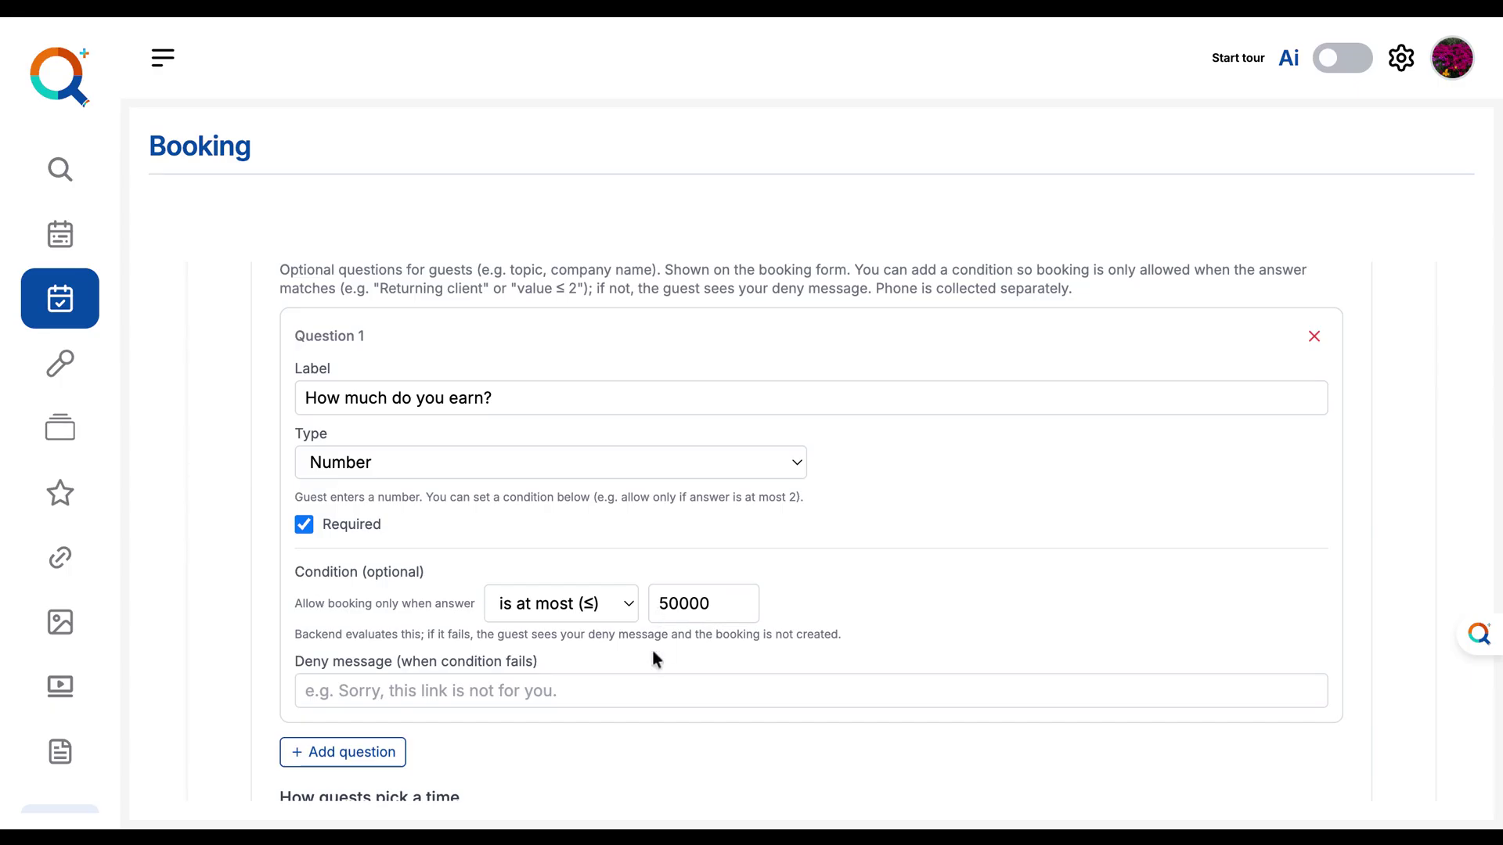
{"action": "left_click", "coordinate": [622, 687]}
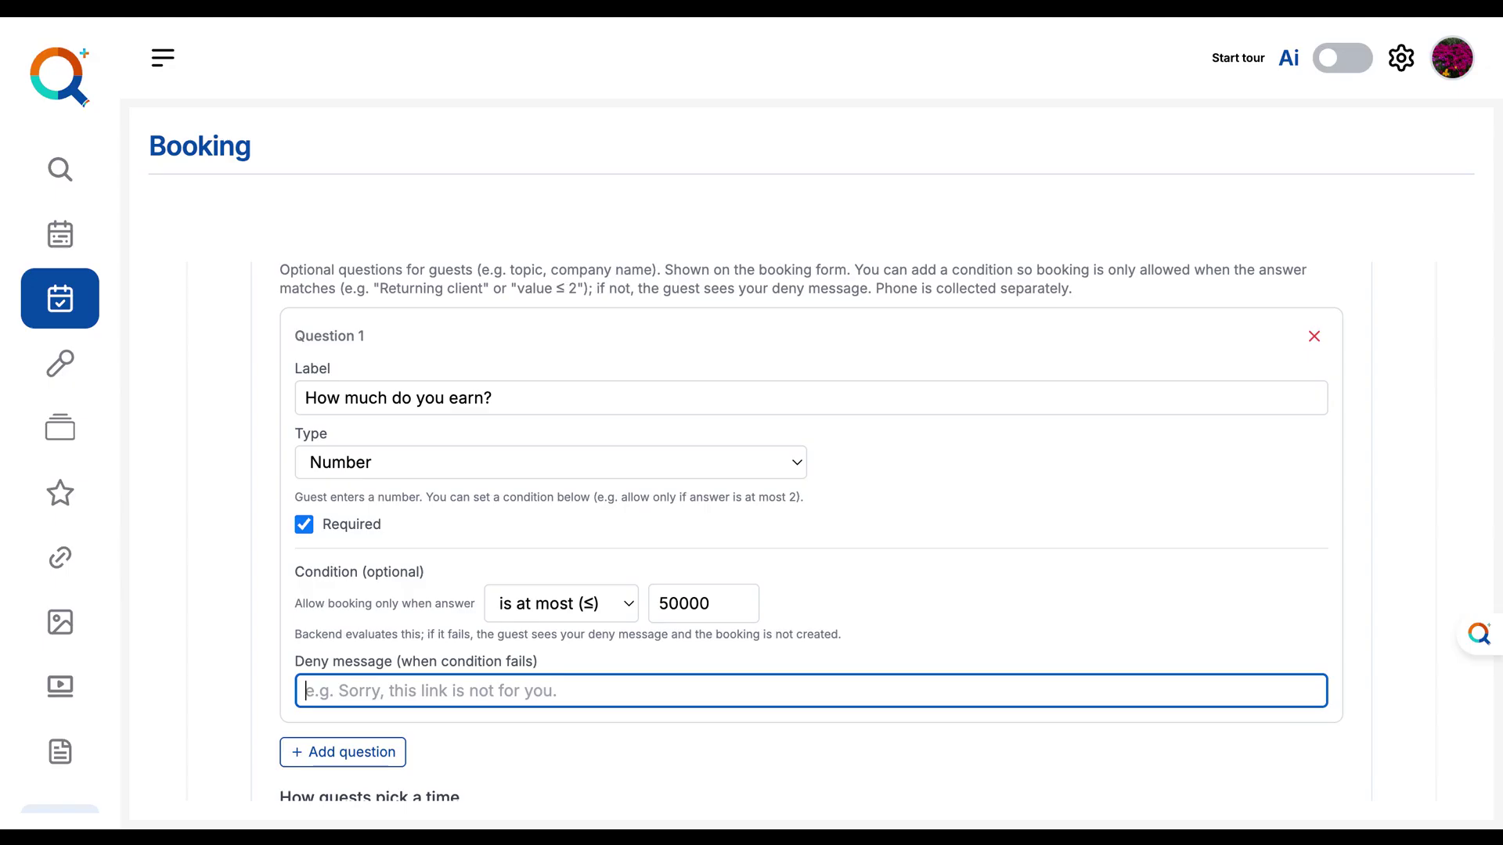
{"action": "type", "text": "Sorry w"}
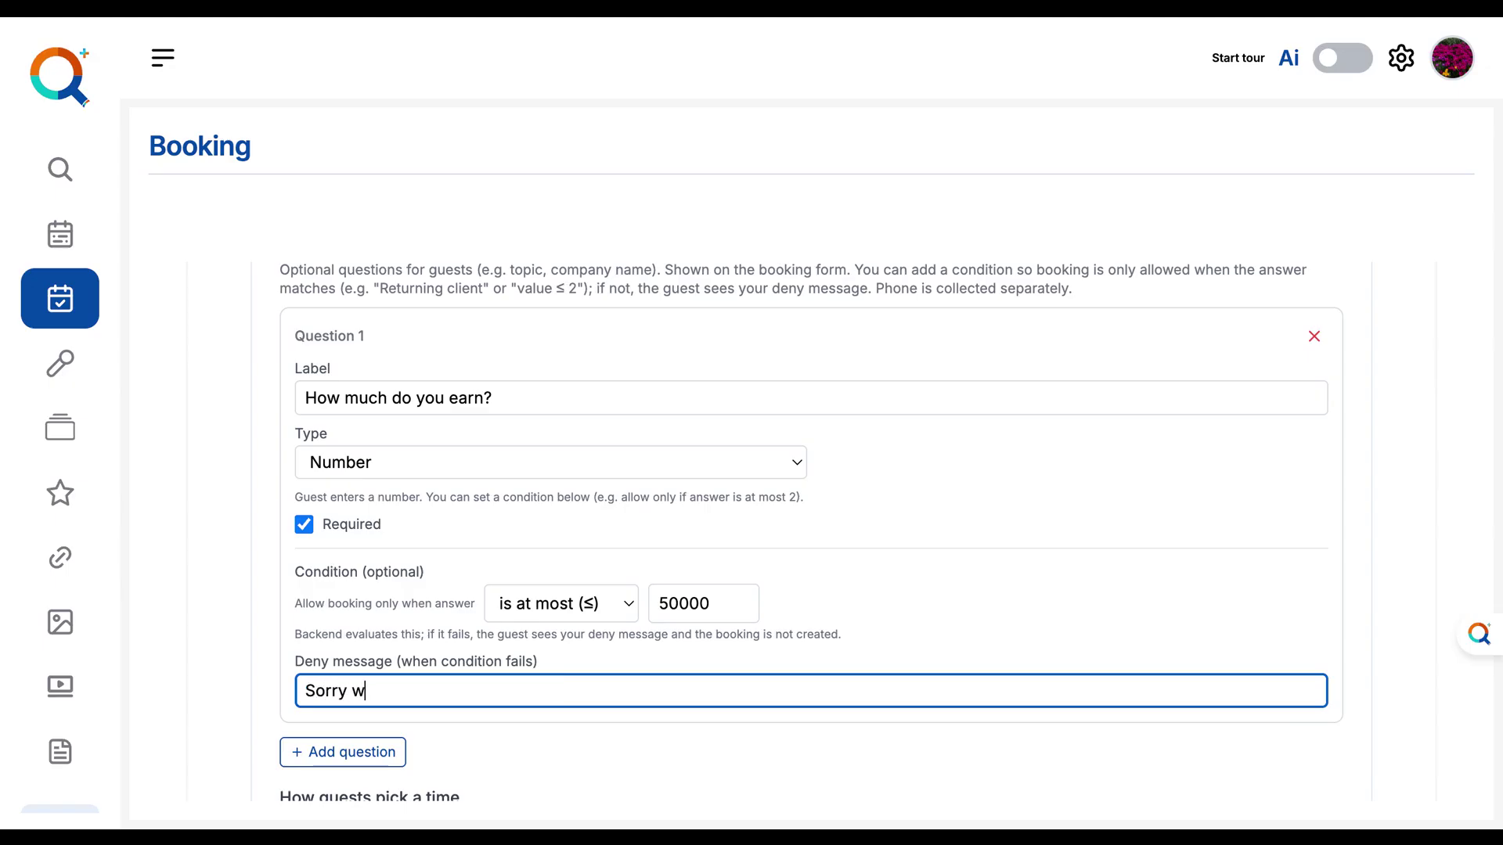
{"action": "type", "text": "e are unable to be "}
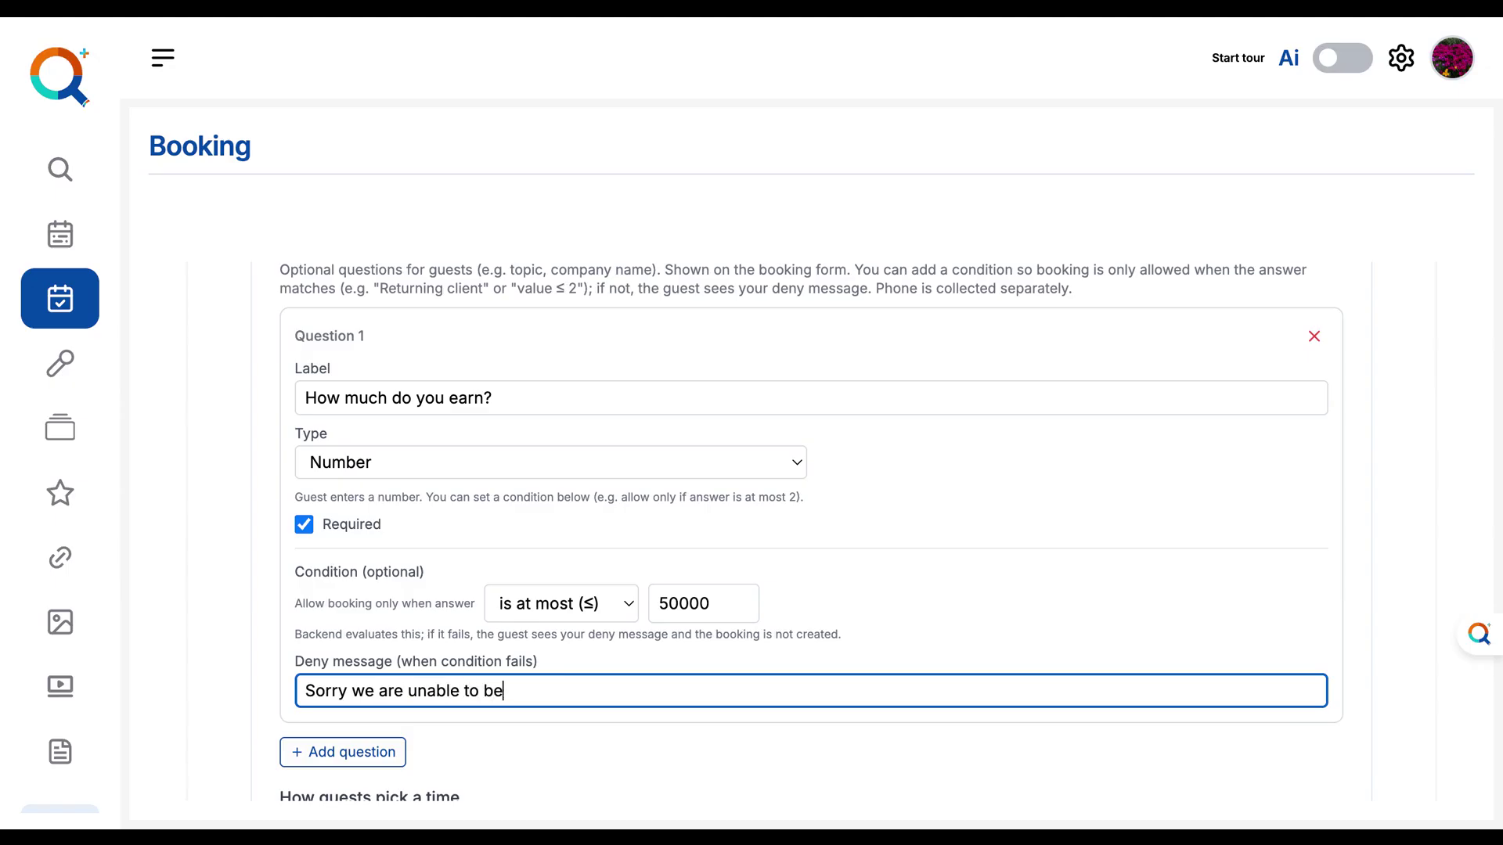
{"action": "type", "text": "of help to you."}
{"action": "scroll", "coordinate": [825, 612], "scroll_direction": "down", "scroll_amount": 3}
{"action": "scroll", "coordinate": [892, 603], "scroll_direction": "up", "scroll_amount": 2}
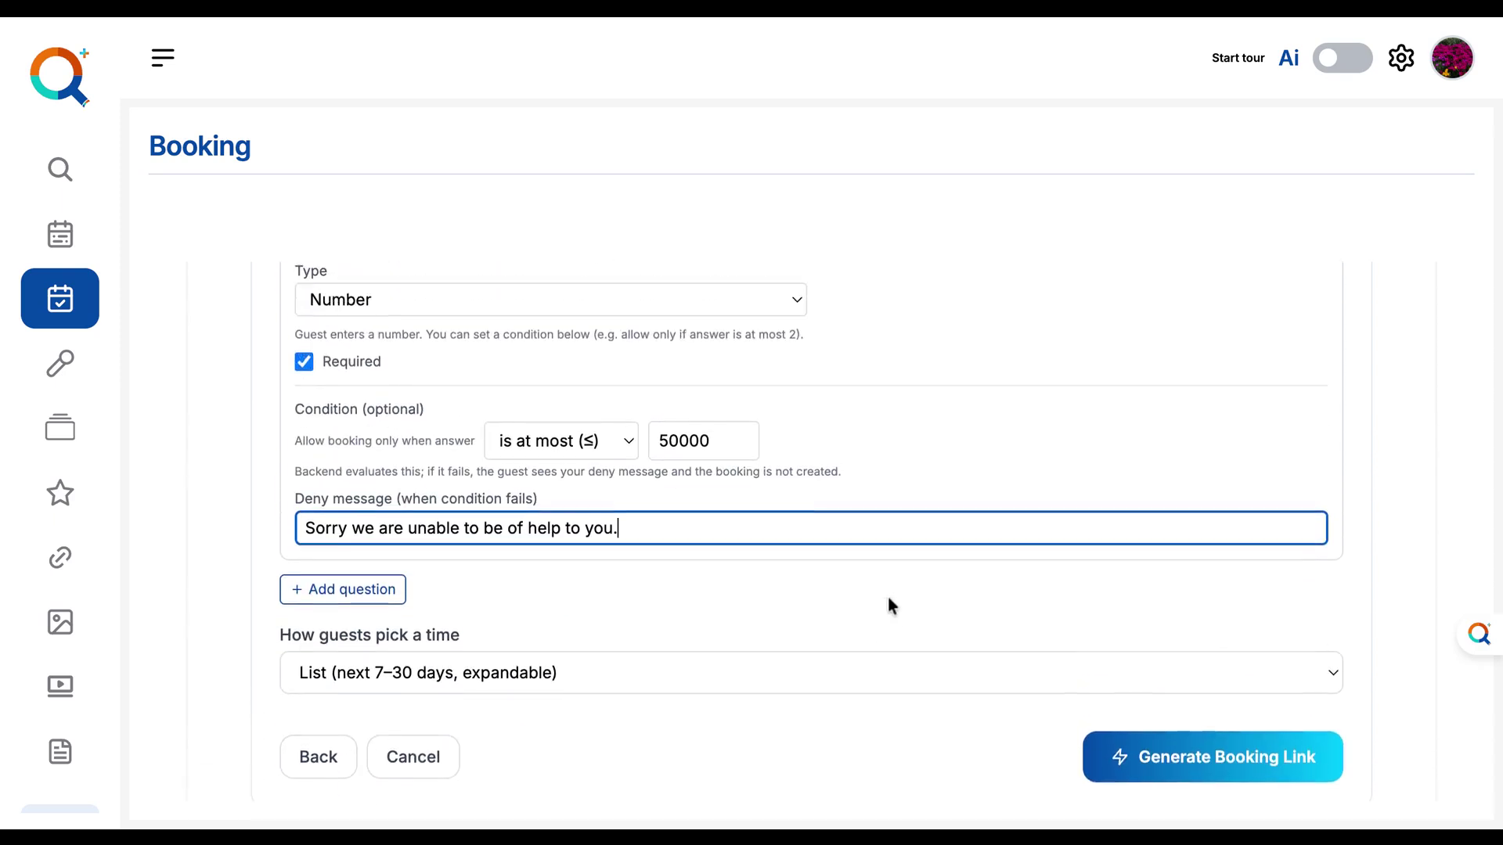
- Add a second question of Select type labelled 'Where are you based?'
{"action": "left_click", "coordinate": [396, 643]}
{"action": "scroll", "coordinate": [574, 639], "scroll_direction": "down", "scroll_amount": 5}
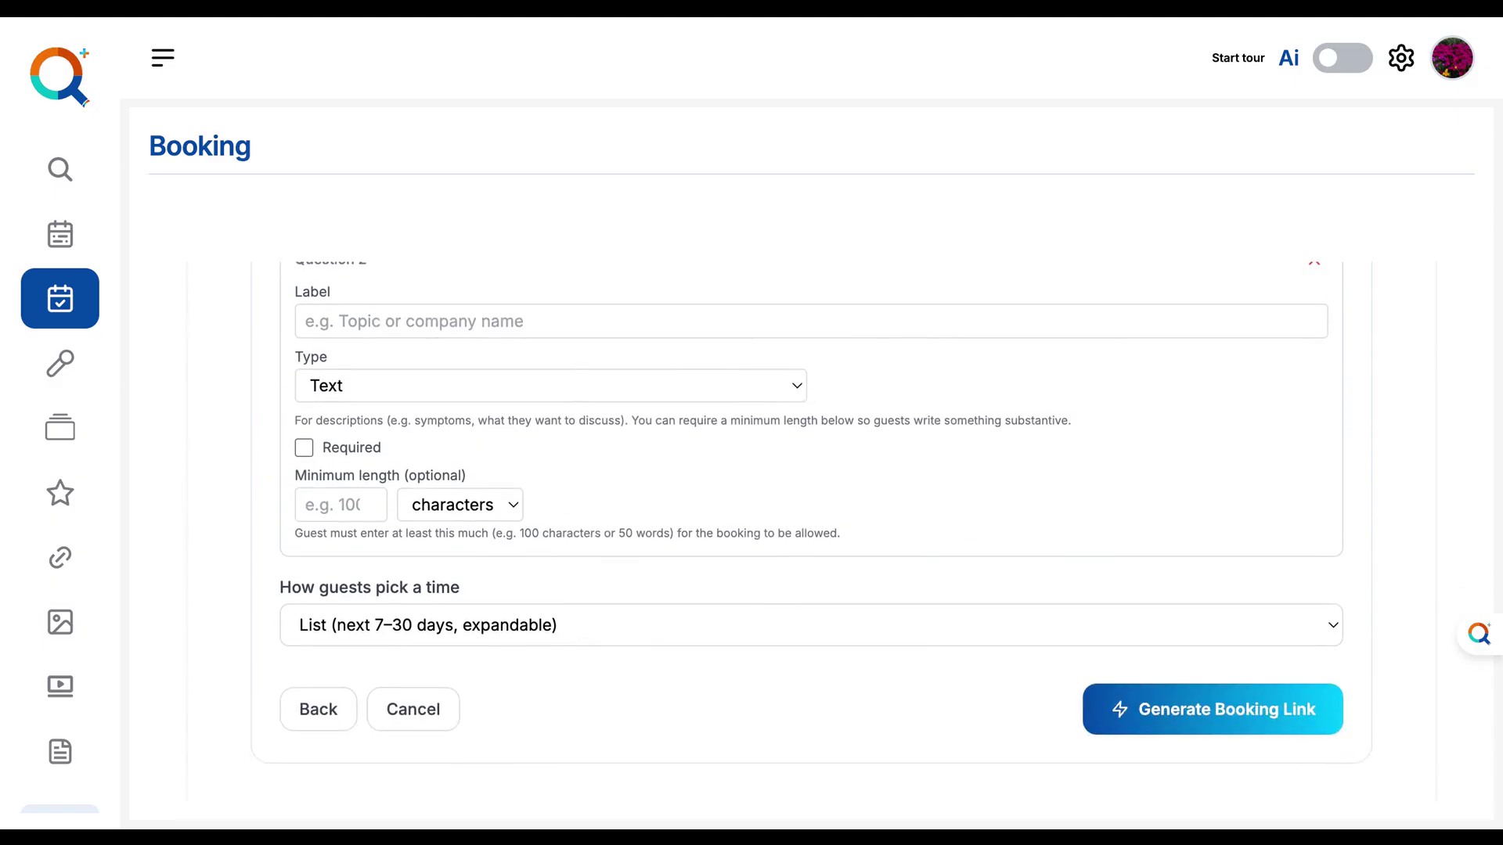
{"action": "left_click", "coordinate": [795, 385]}
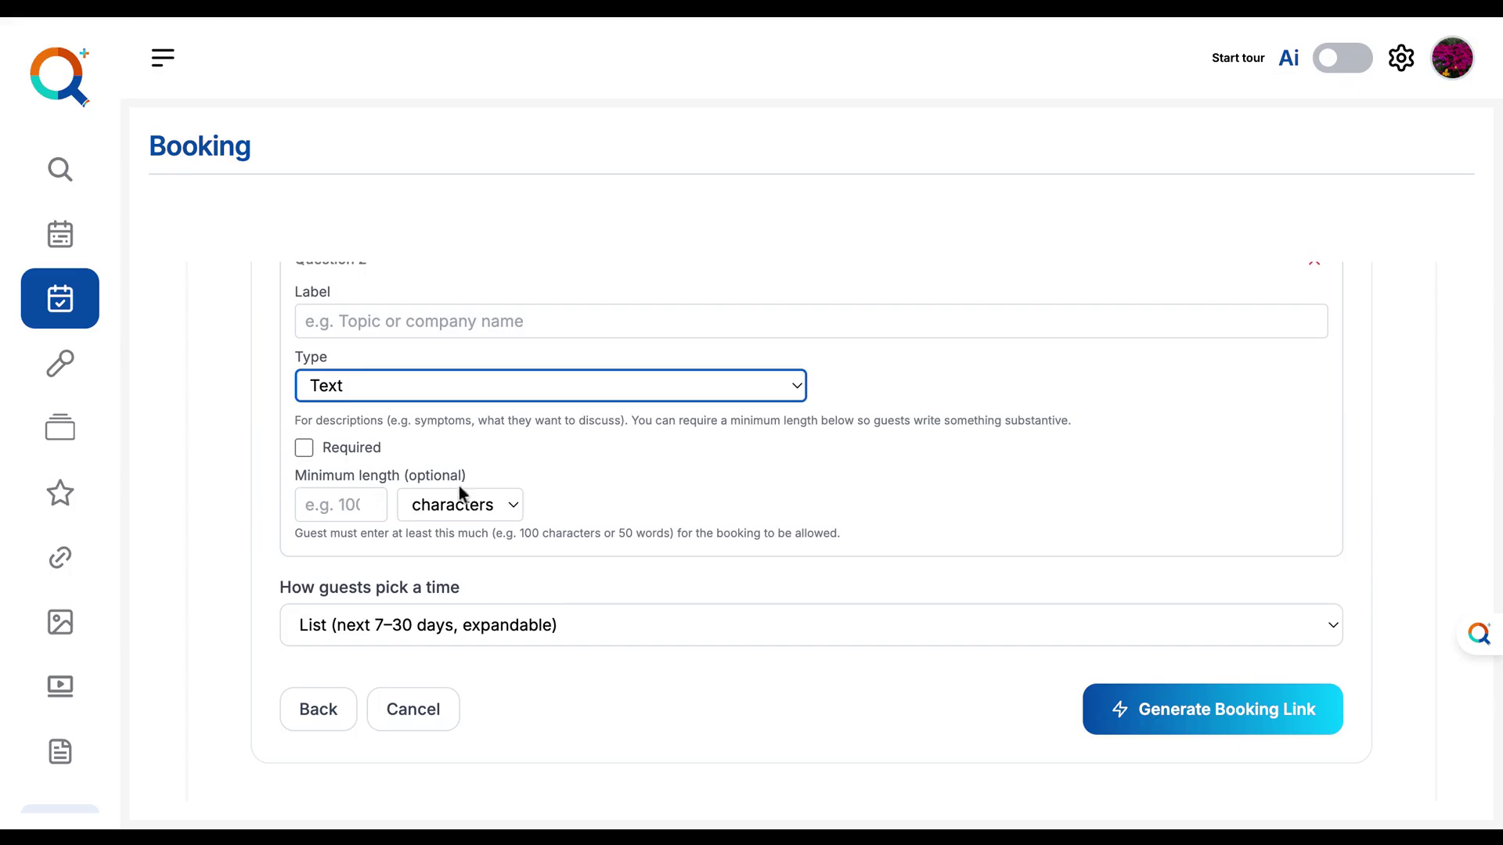
{"action": "scroll", "coordinate": [461, 462], "scroll_direction": "up", "scroll_amount": 1}
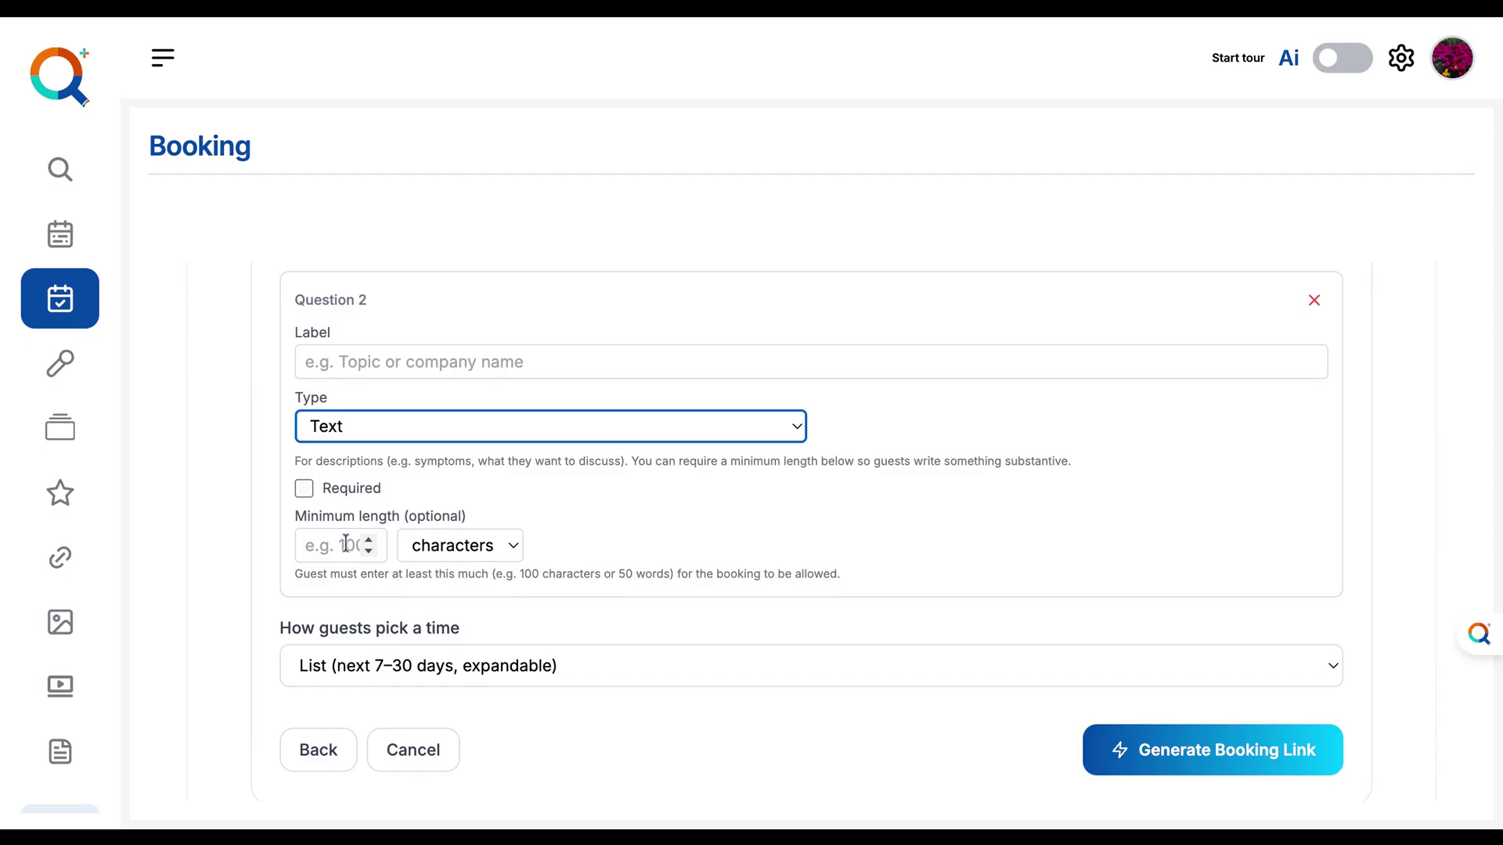
{"action": "left_click", "coordinate": [448, 548]}
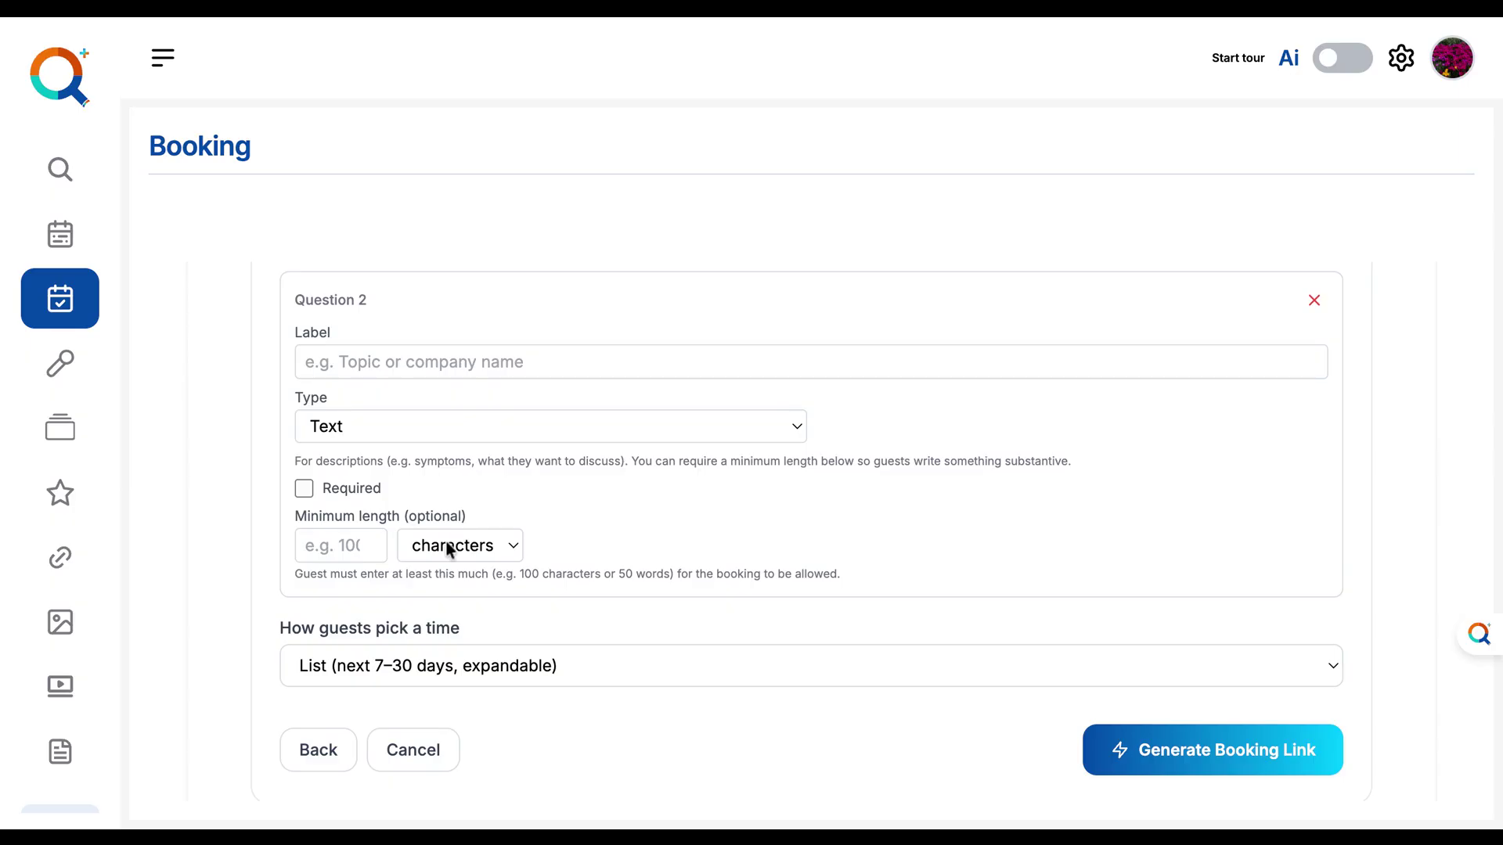
{"action": "left_click", "coordinate": [518, 418]}
{"action": "left_click", "coordinate": [518, 418]}
{"action": "left_click", "coordinate": [435, 507]}
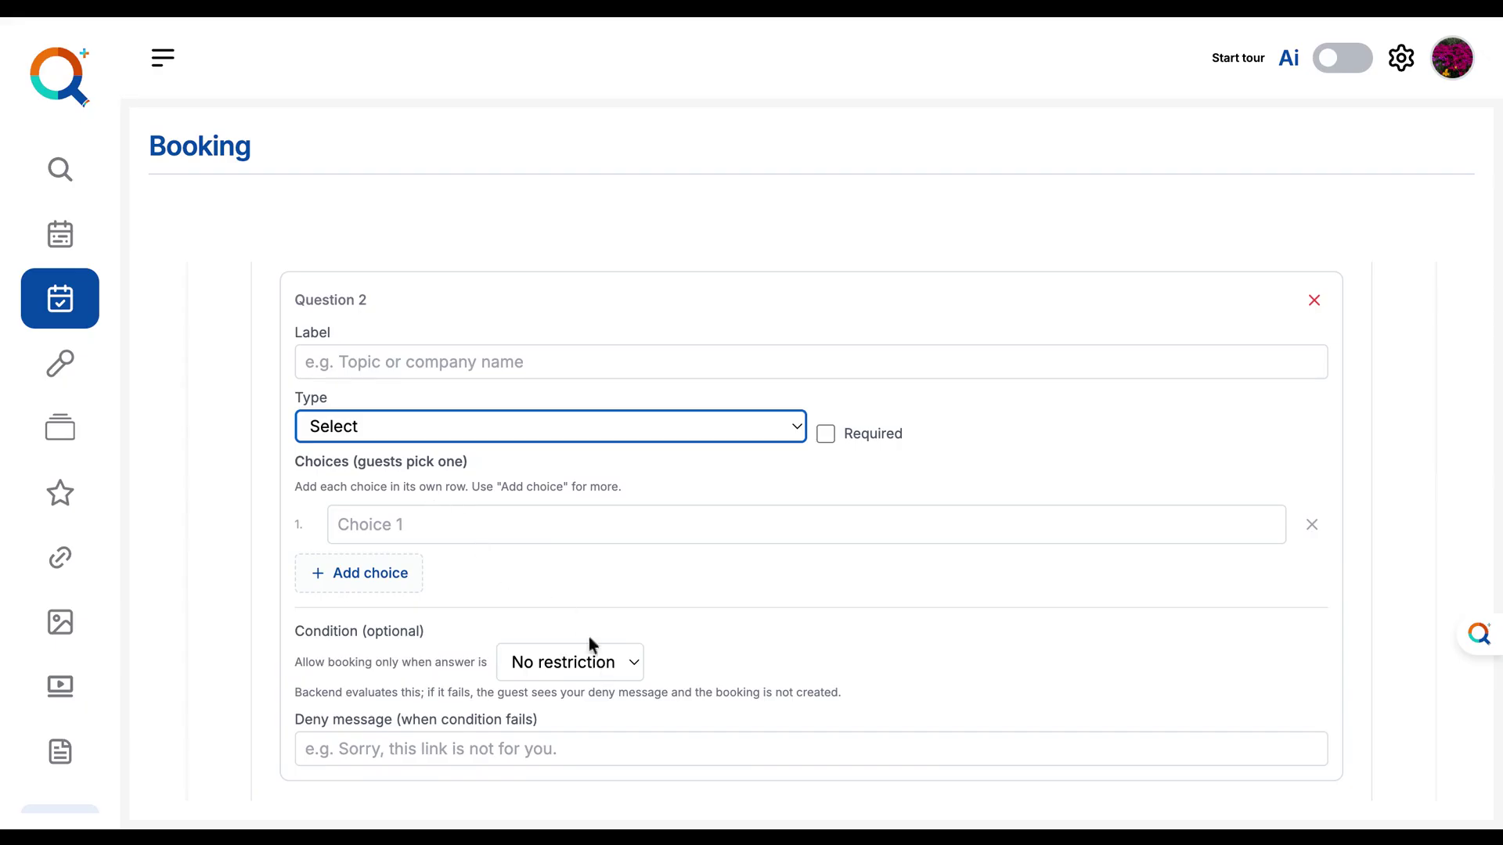
{"action": "left_click", "coordinate": [526, 523]}
{"action": "type", "text": "Chi"}
{"action": "left_click", "coordinate": [500, 366]}
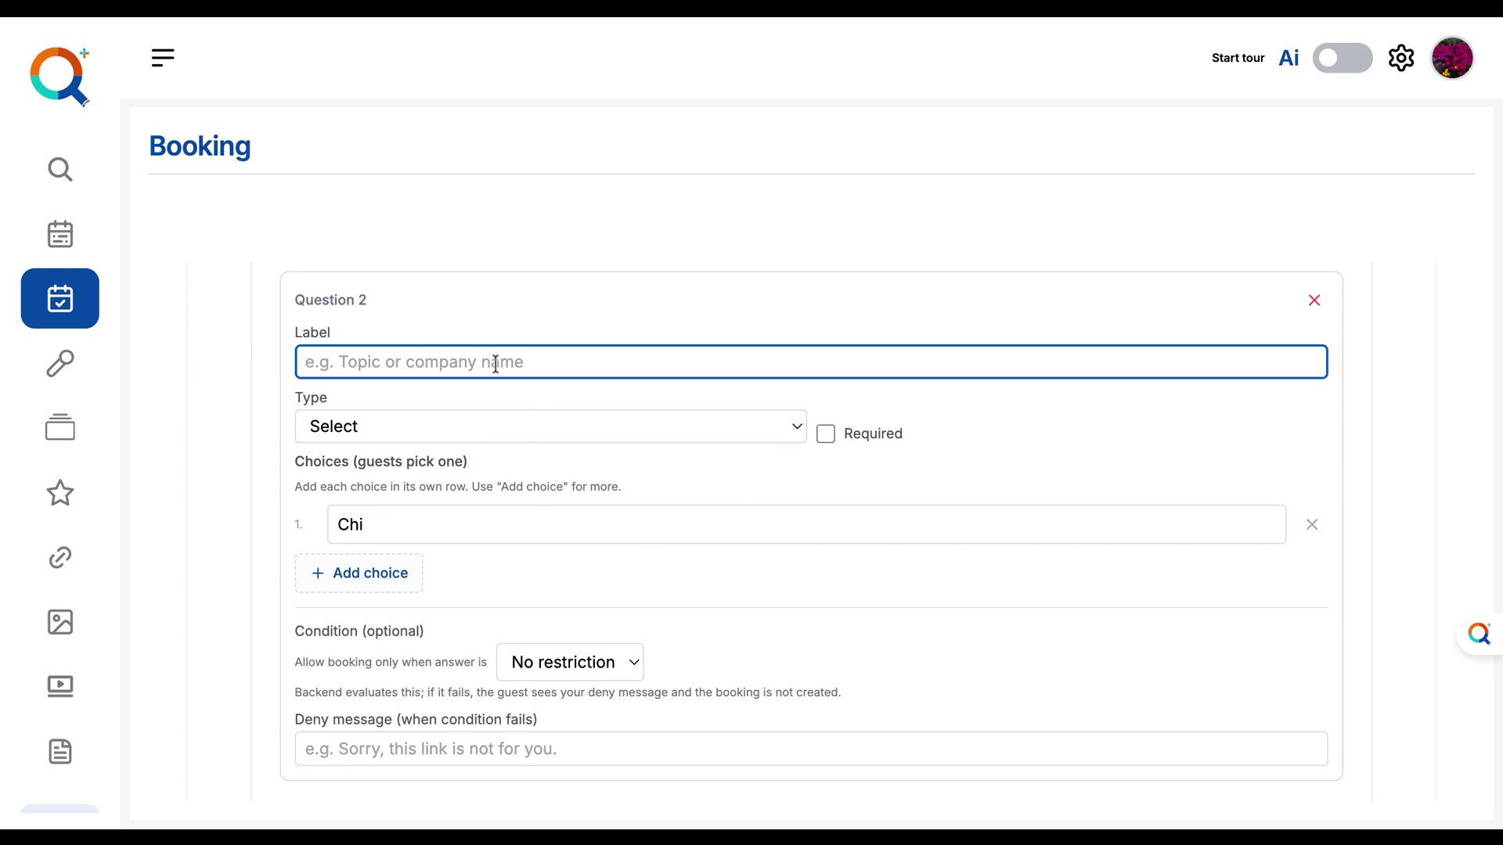
{"action": "type", "text": "Whe"}
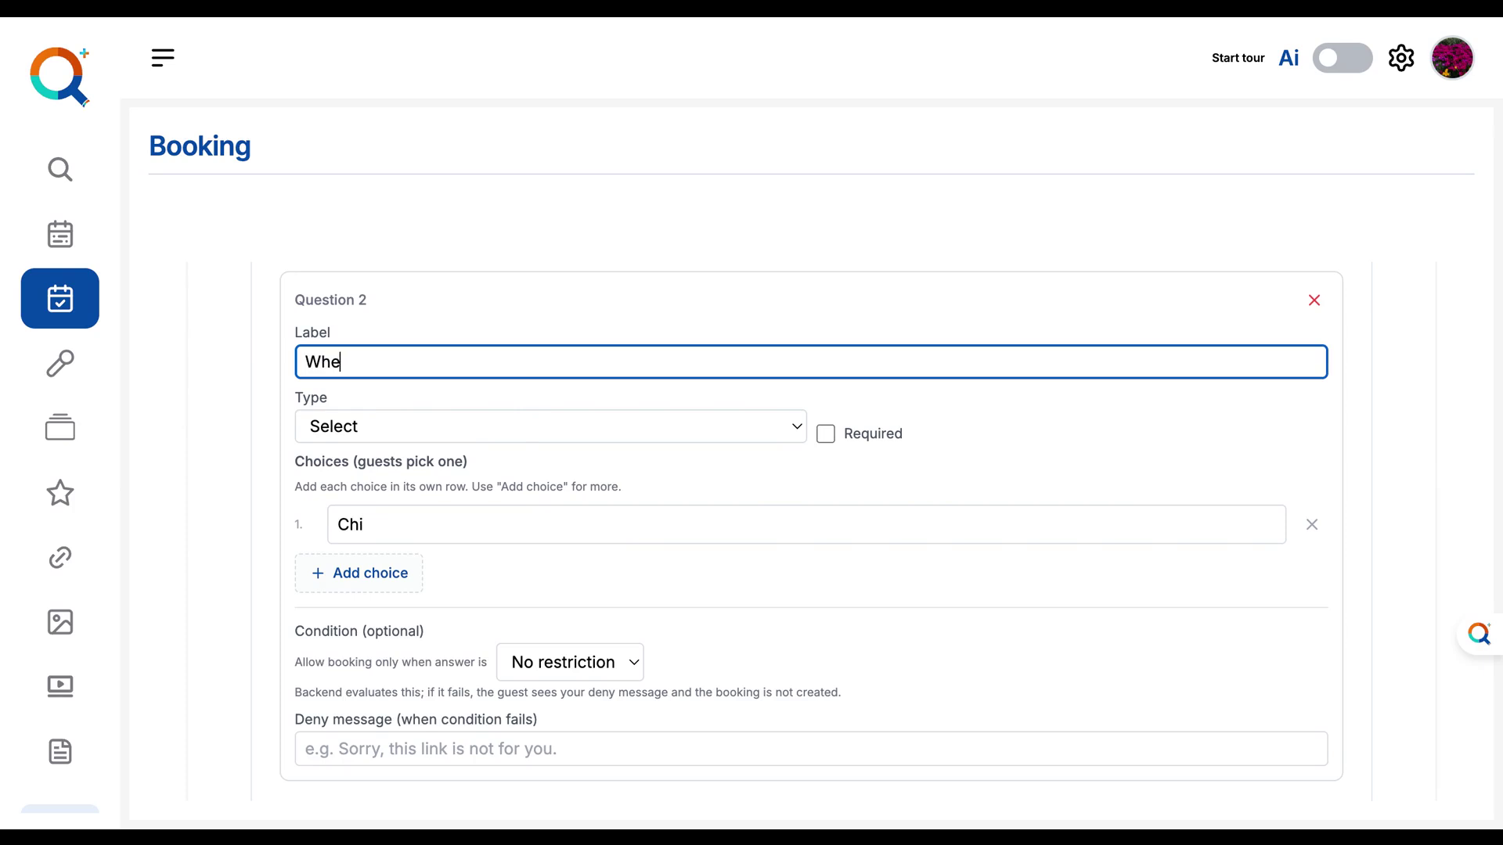
{"action": "type", "text": "re are you based?"}
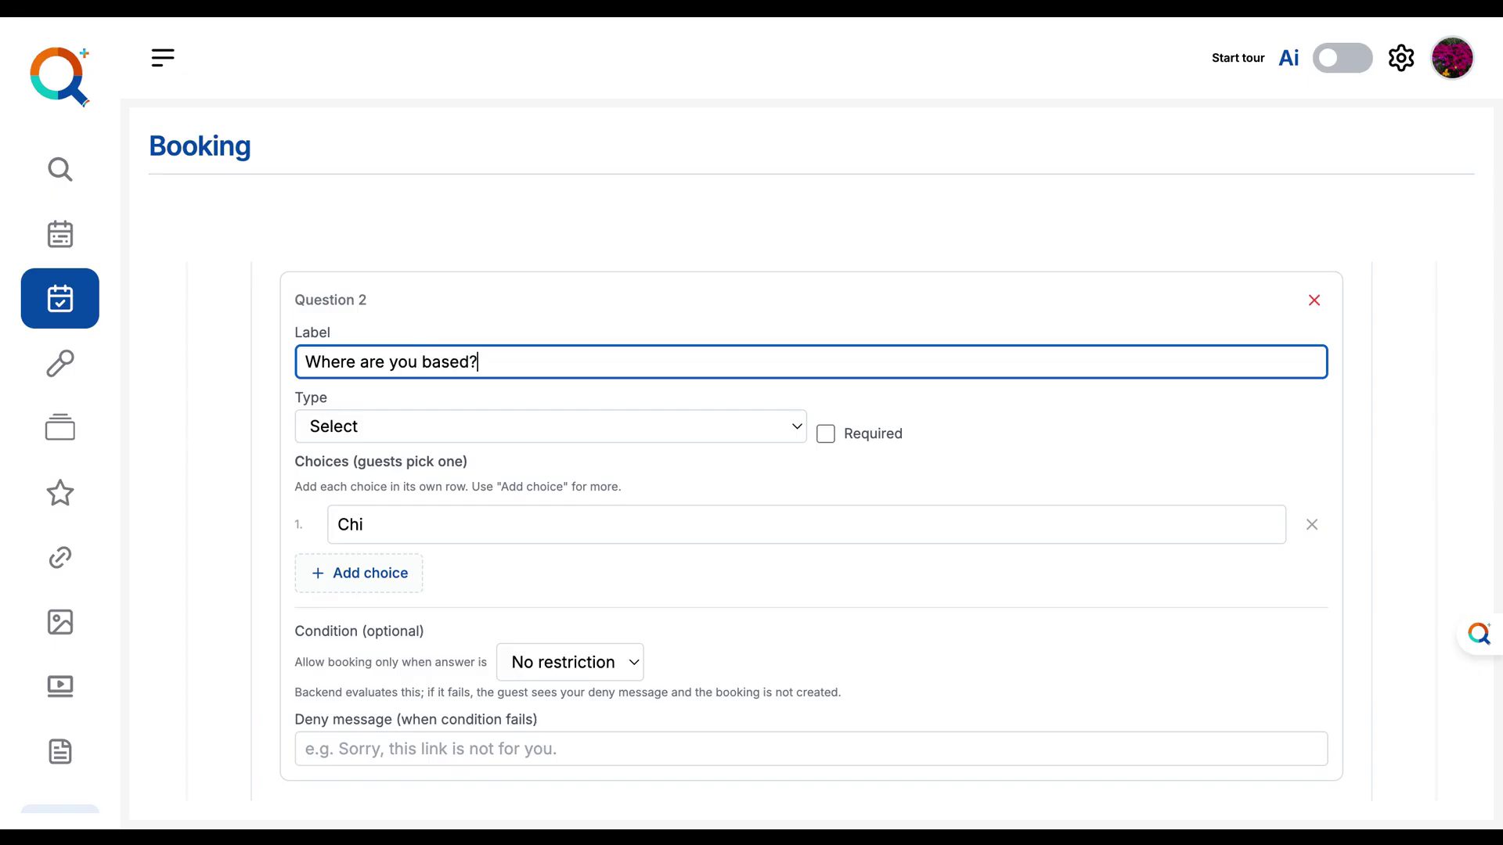
- Make the question required and enter the choices Chicago and NewYork
{"action": "left_click", "coordinate": [672, 431]}
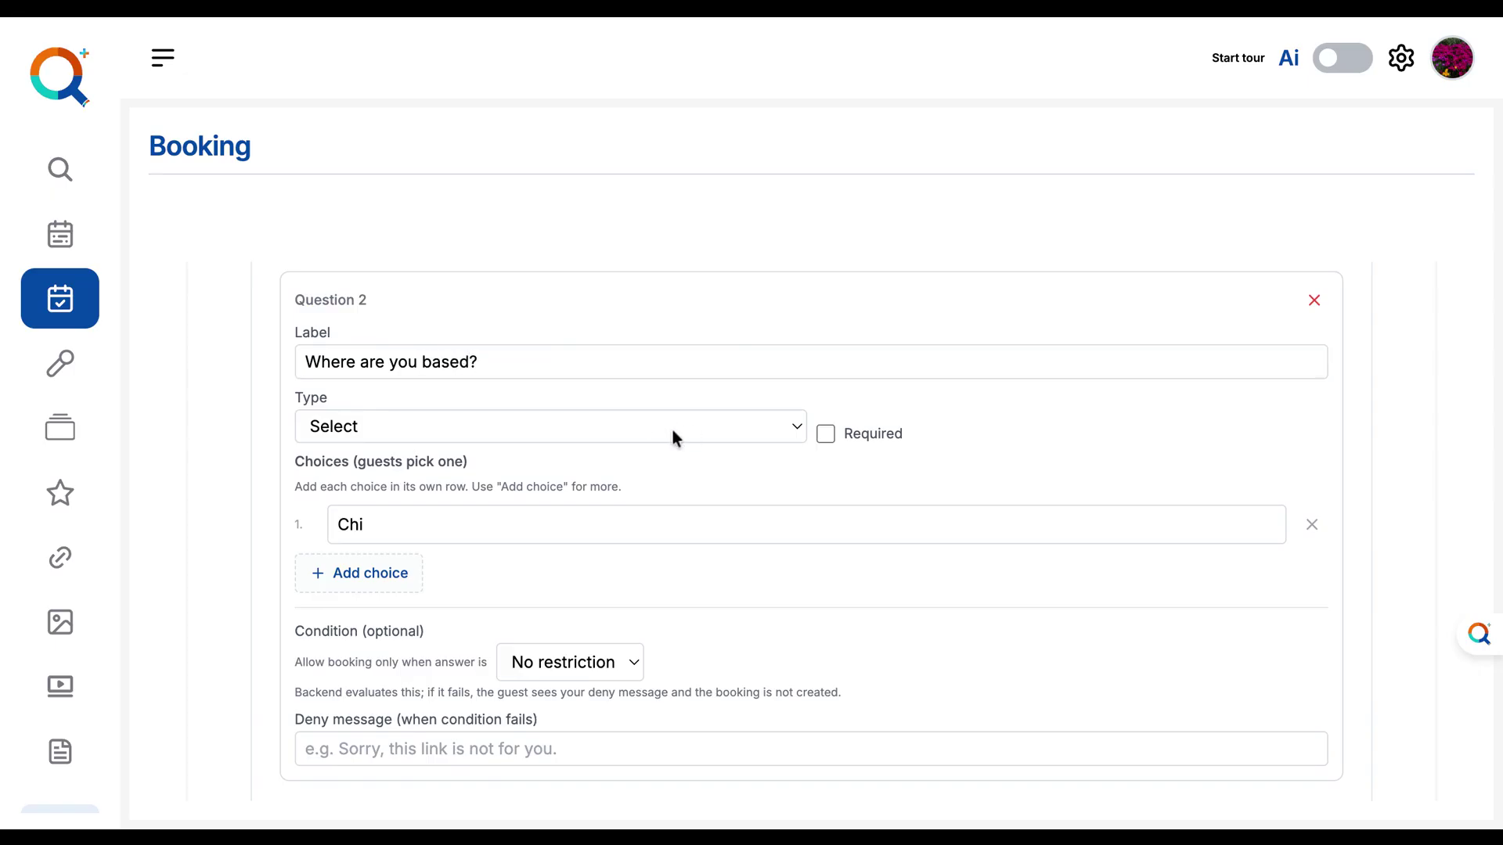
{"action": "left_click", "coordinate": [825, 435]}
{"action": "left_click", "coordinate": [551, 539]}
{"action": "type", "text": "cago"}
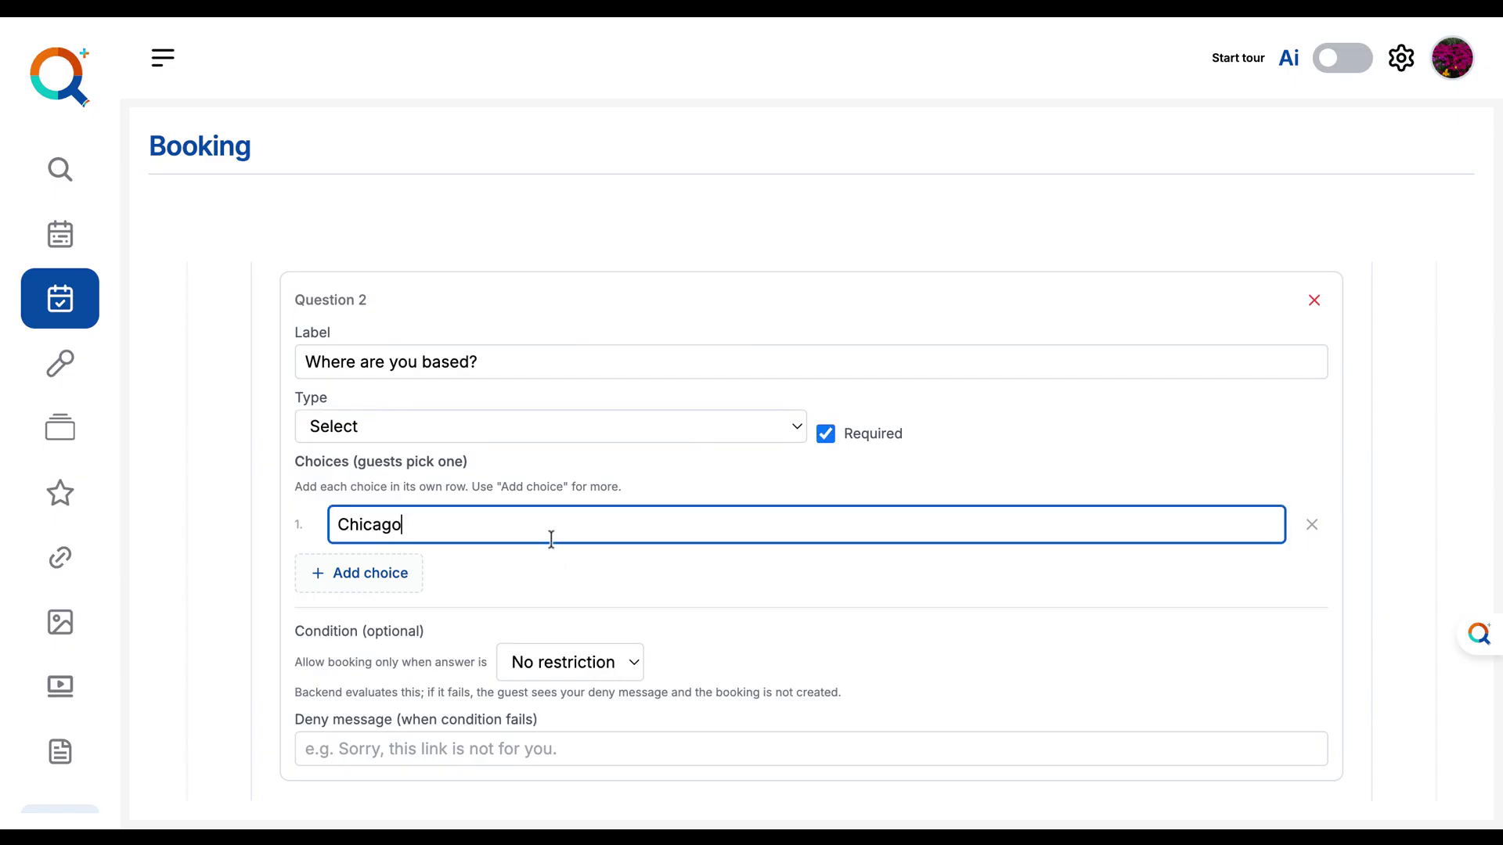
{"action": "left_click", "coordinate": [354, 579]}
{"action": "left_click", "coordinate": [407, 572]}
{"action": "type", "text": "Newyo"}
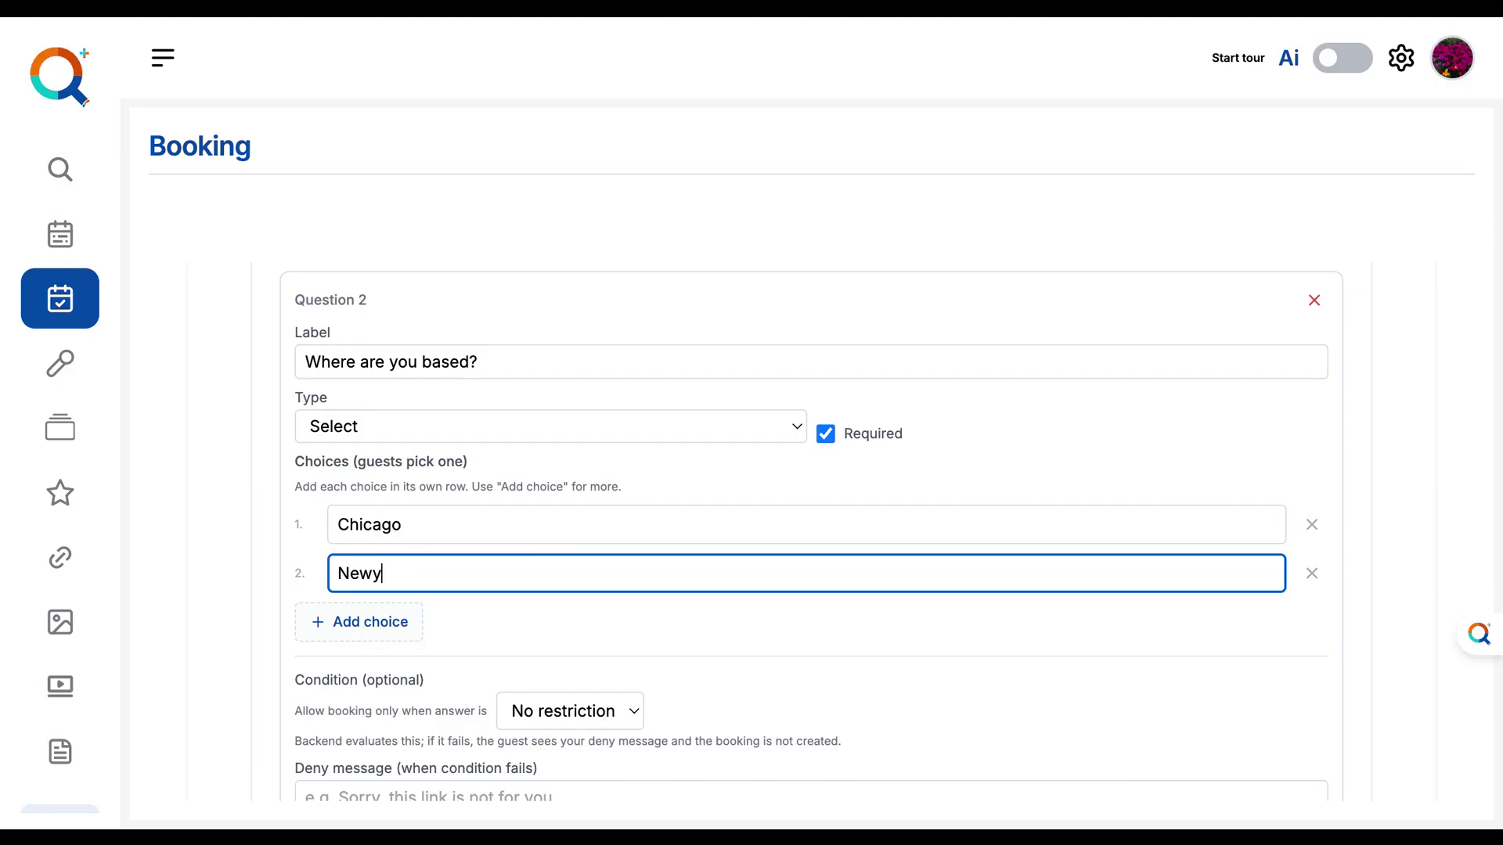
{"action": "key", "text": "BackSpace"}
{"action": "key", "text": "BackSpace"}
{"action": "type", "text": "York"}
- Add the choice Texas and allow booking only when the answer is NewYork
{"action": "left_click", "coordinate": [358, 622]}
{"action": "left_click", "coordinate": [401, 617]}
{"action": "type", "text": "Texas"}
{"action": "scroll", "coordinate": [469, 680], "scroll_direction": "down", "scroll_amount": 2}
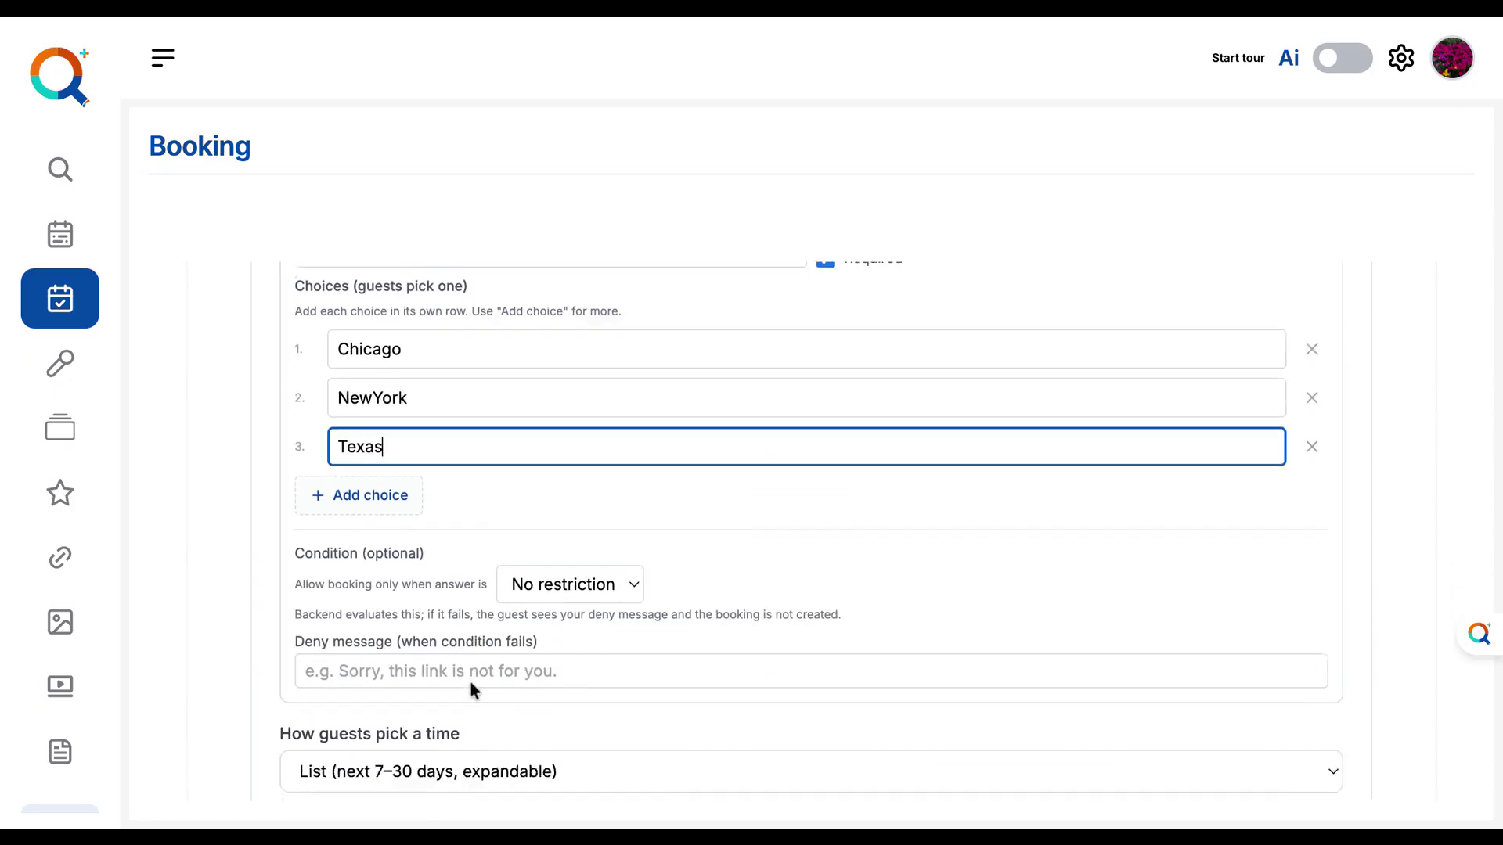
{"action": "left_click", "coordinate": [562, 557]}
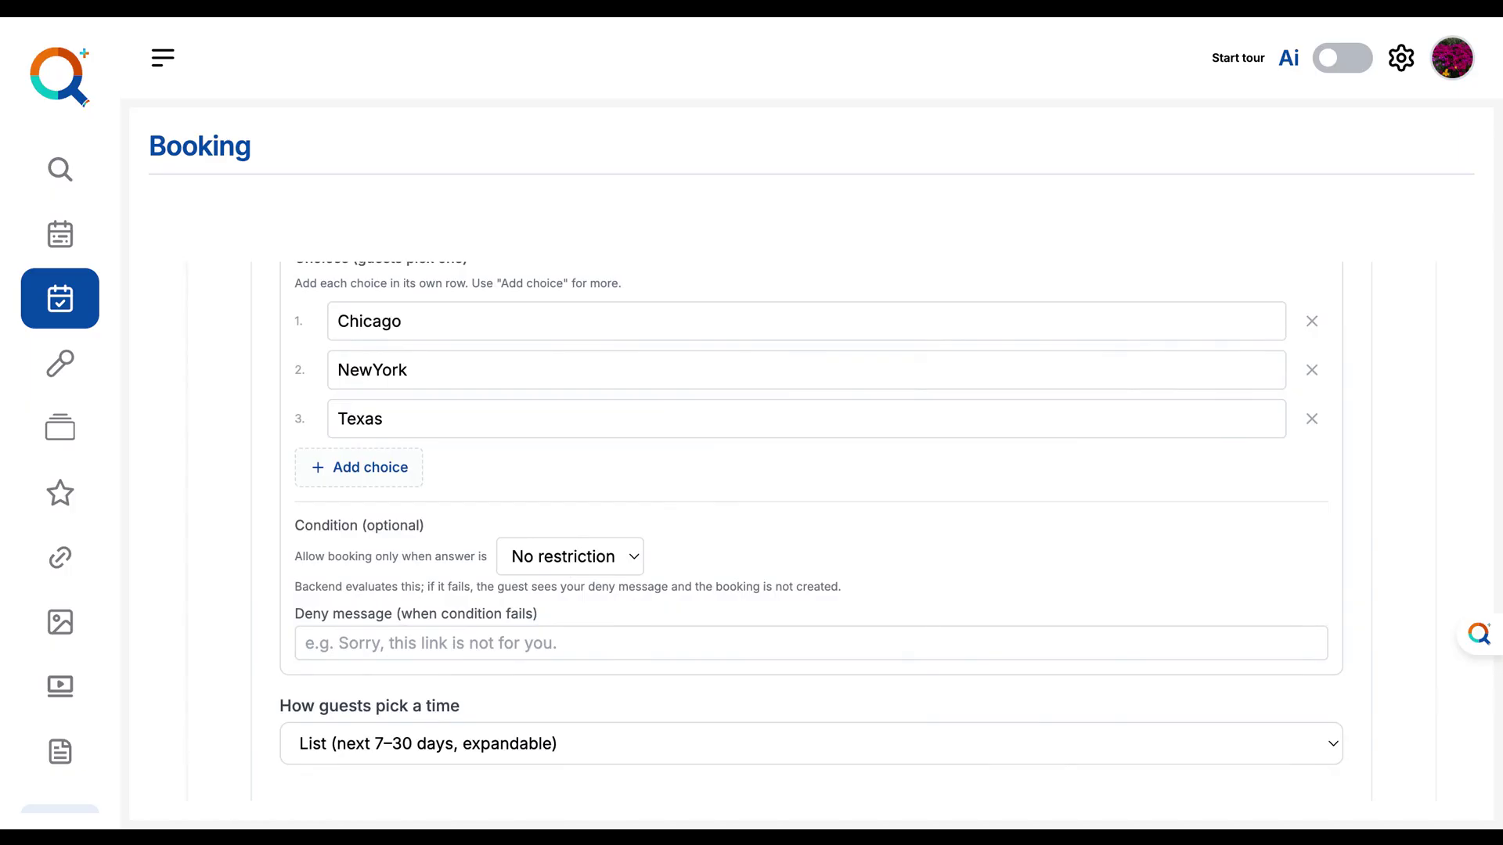
{"action": "left_click", "coordinate": [597, 556]}
- Set the location question's deny message to 'Sorry, you are out of how Jurisdiction.'
{"action": "scroll", "coordinate": [604, 558], "scroll_direction": "down", "scroll_amount": 2}
{"action": "left_click", "coordinate": [586, 544]}
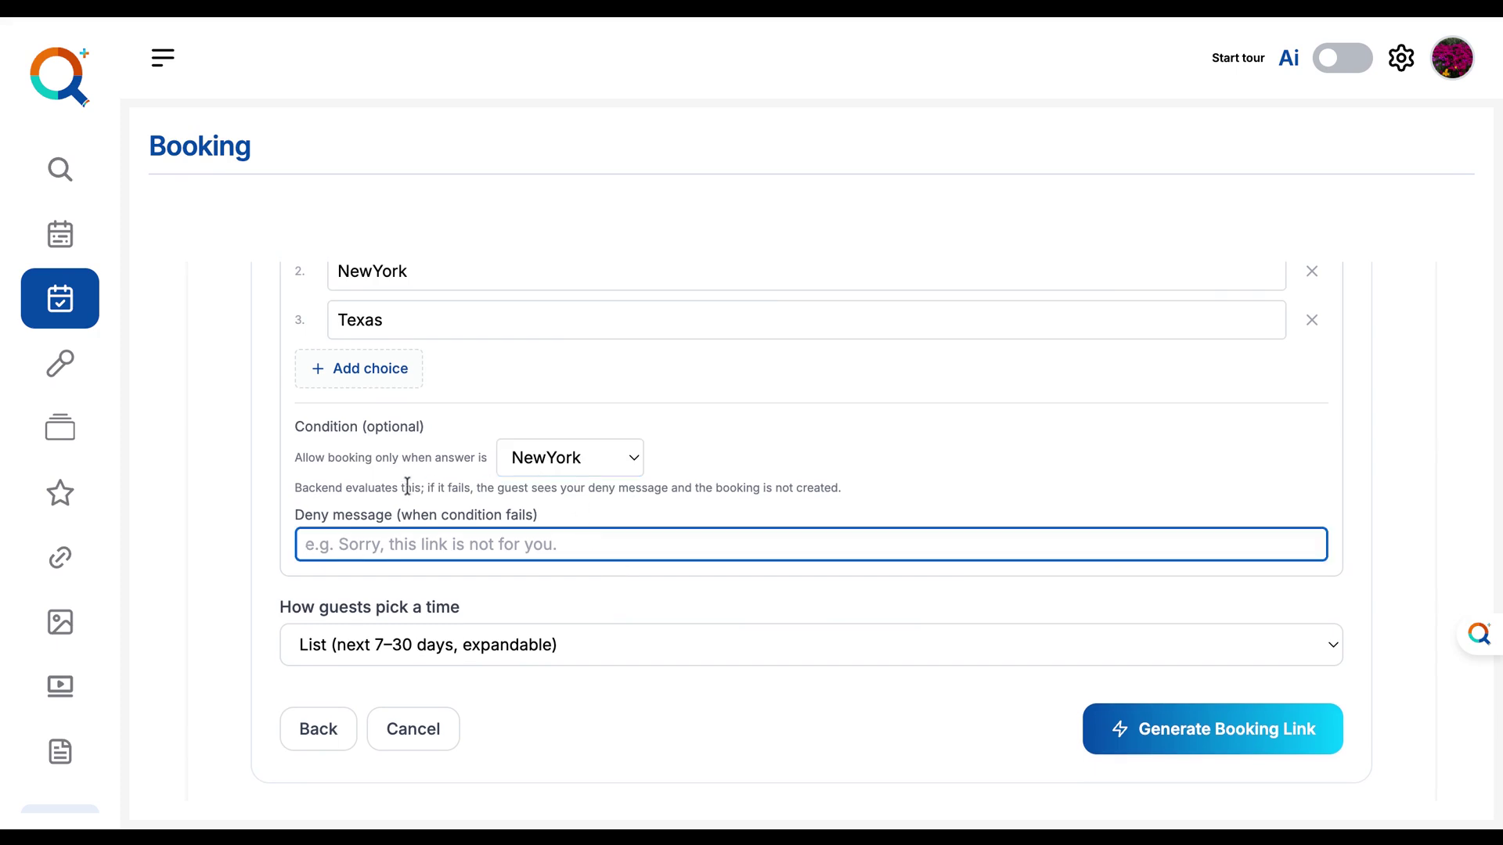
{"action": "left_click", "coordinate": [507, 562]}
{"action": "left_click", "coordinate": [508, 550]}
{"action": "type", "text": "You are "}
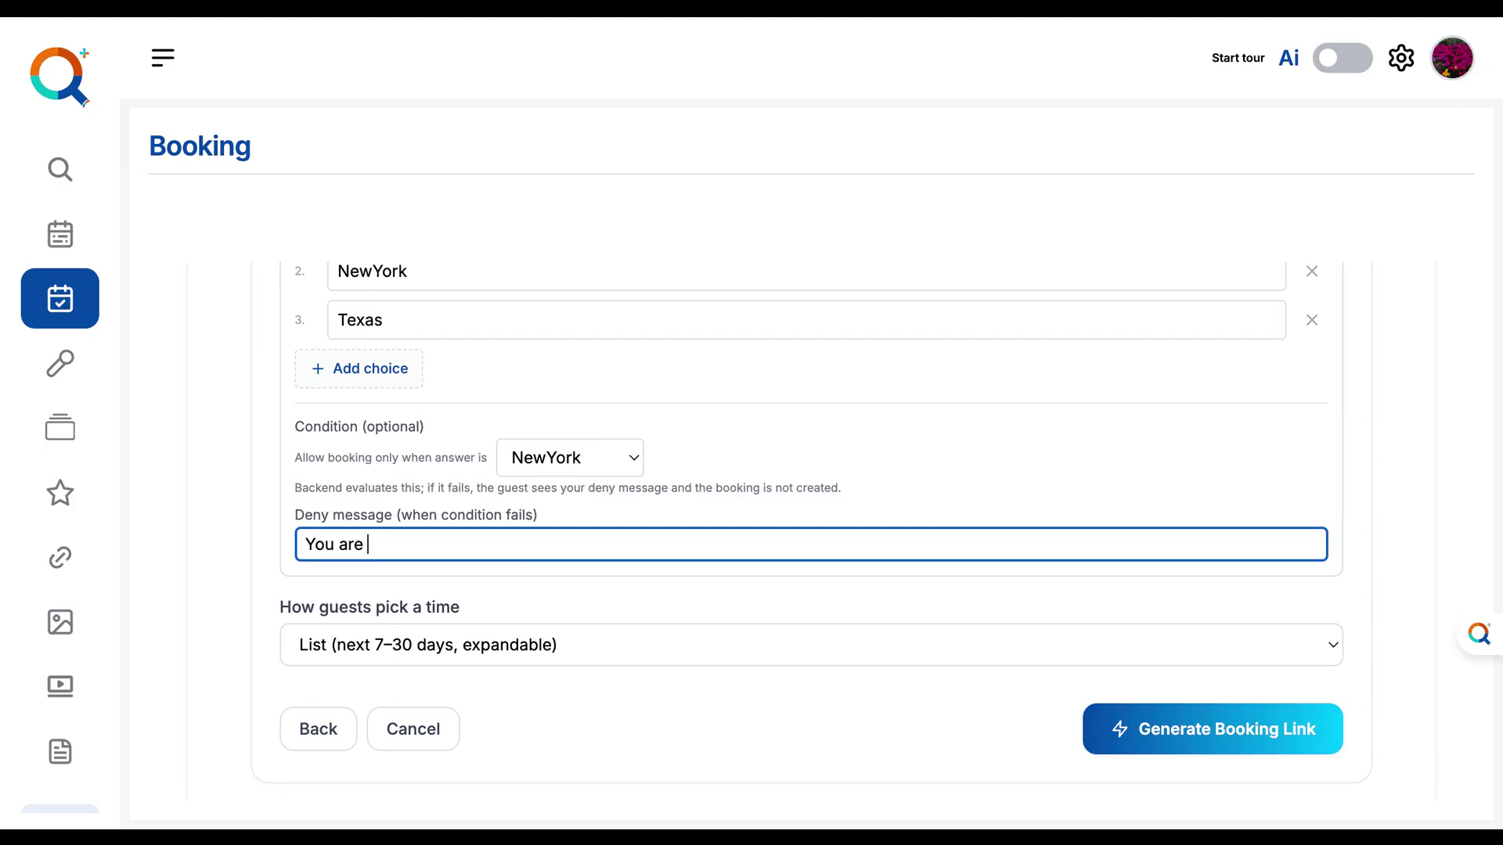
{"action": "type", "text": "out of "}
{"action": "type", "text": "how "}
{"action": "type", "text": "Jurisd"}
{"action": "type", "text": "ic"}
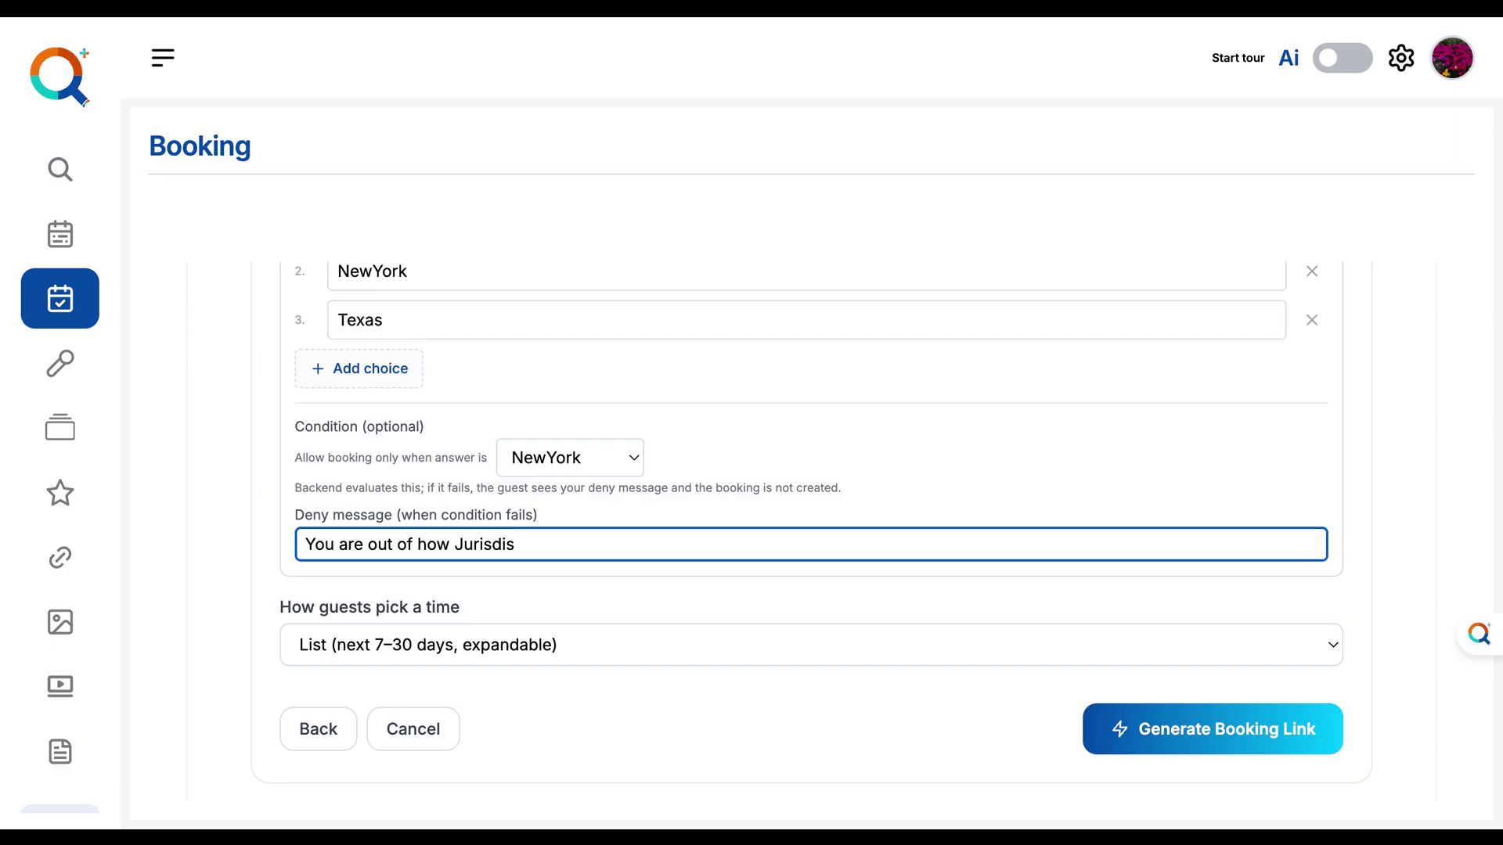
{"action": "type", "text": "tion"}
{"action": "key", "text": "Home"}
{"action": "type", "text": "Sorry,"}
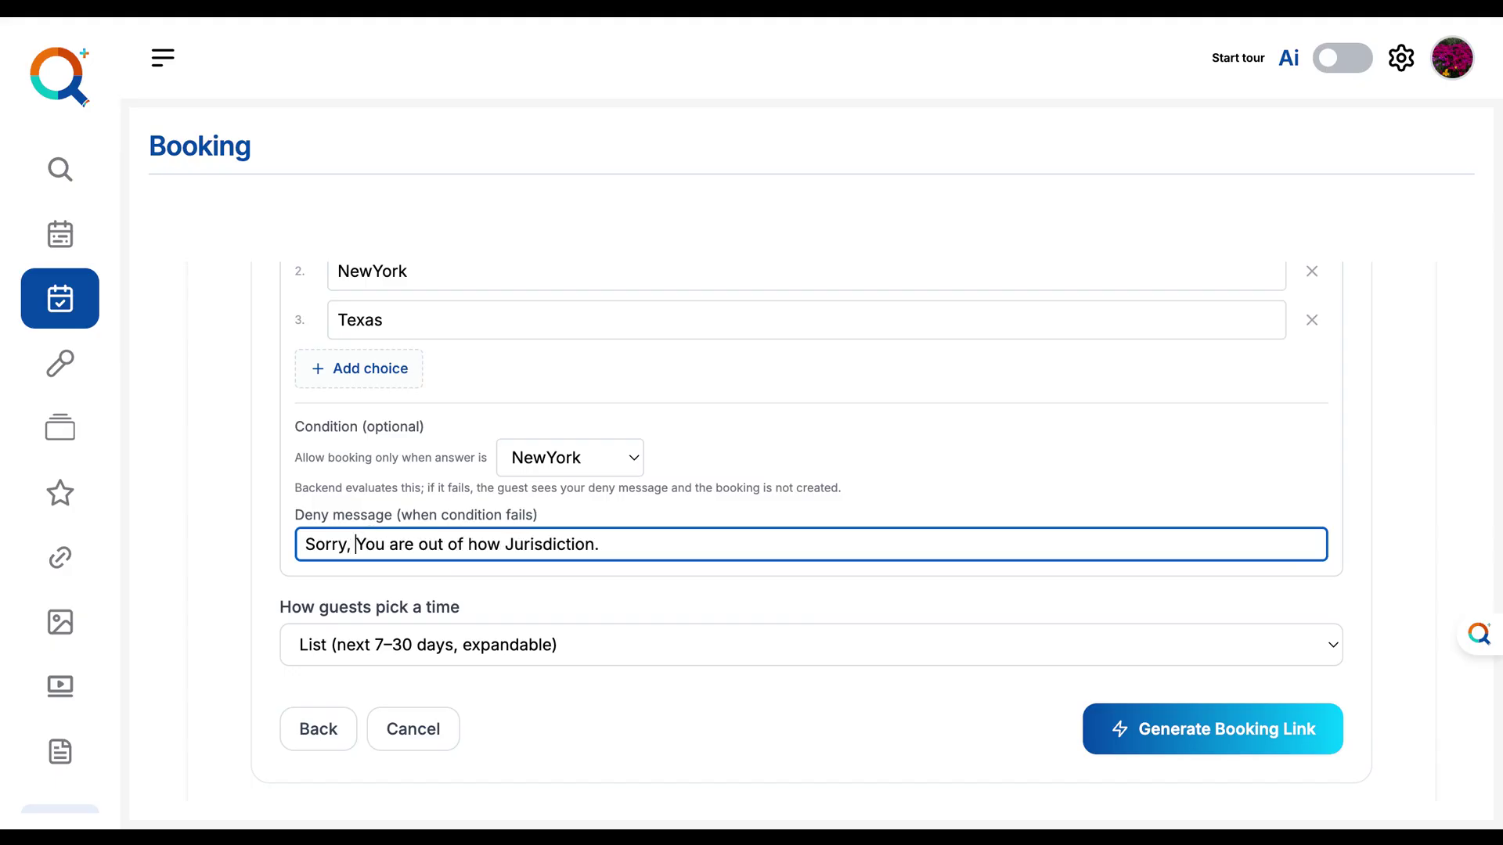
{"action": "key", "text": "Delete"}
{"action": "key", "text": "Delete"}
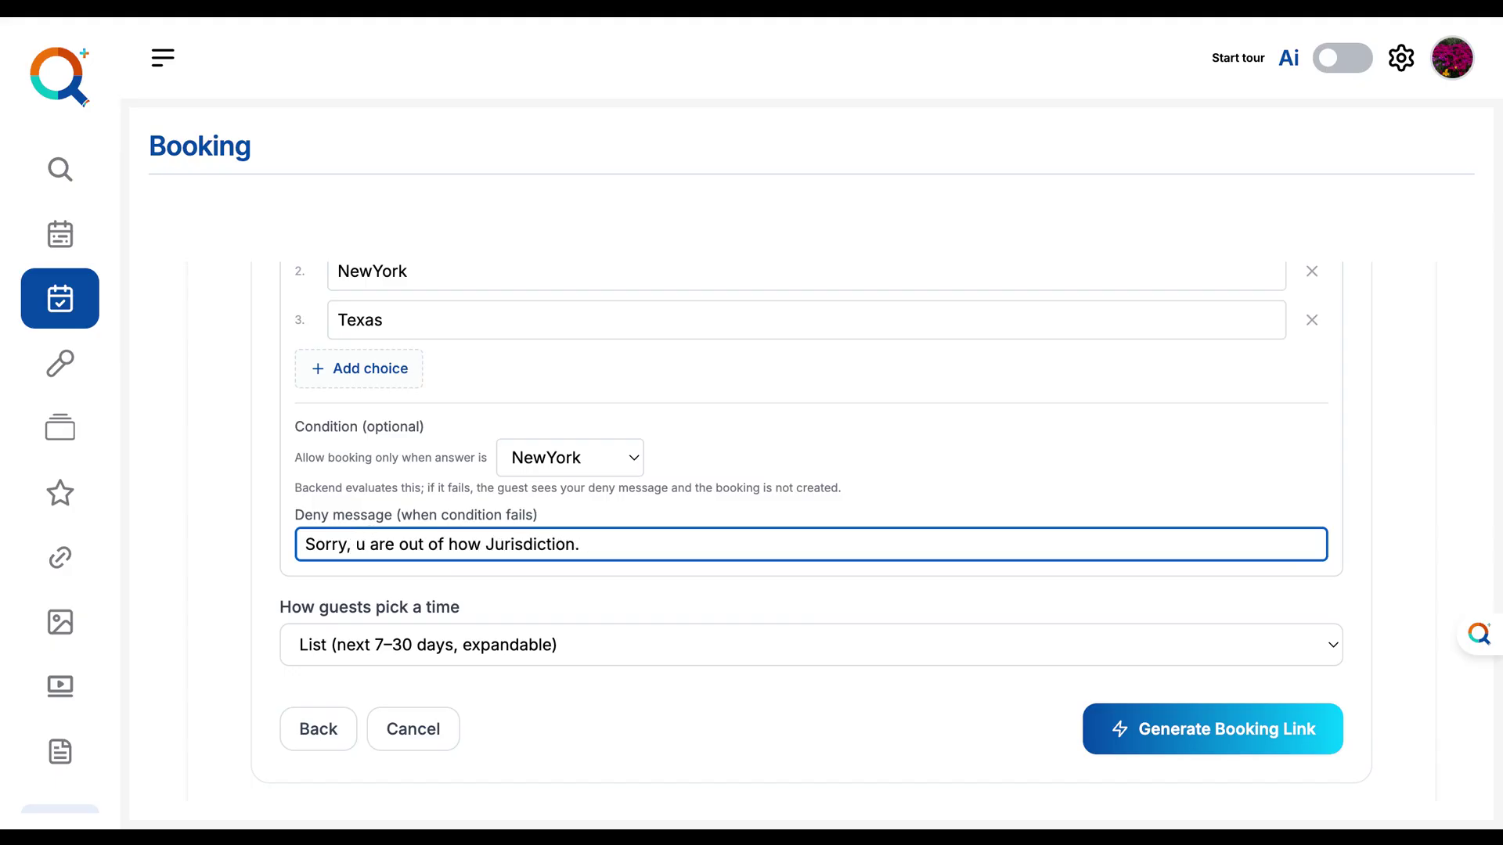
{"action": "type", "text": "you"}
{"action": "key", "text": "BackSpace"}
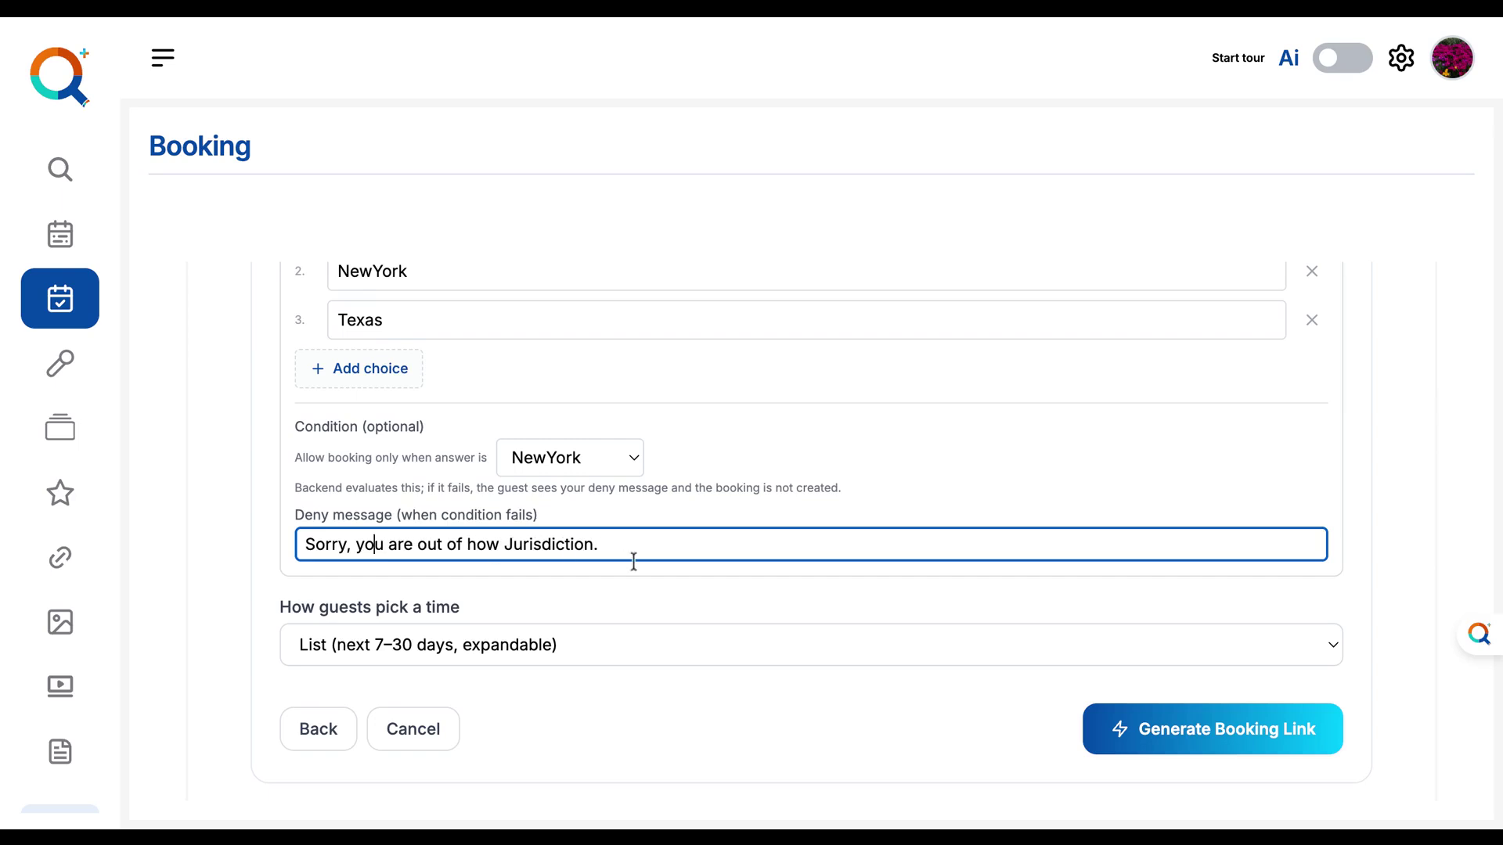
- Return to the Booking overview and show the QR code for the YPG Service link
{"action": "scroll", "coordinate": [630, 560], "scroll_direction": "up", "scroll_amount": 1}
{"action": "scroll", "coordinate": [634, 562], "scroll_direction": "down", "scroll_amount": 2}
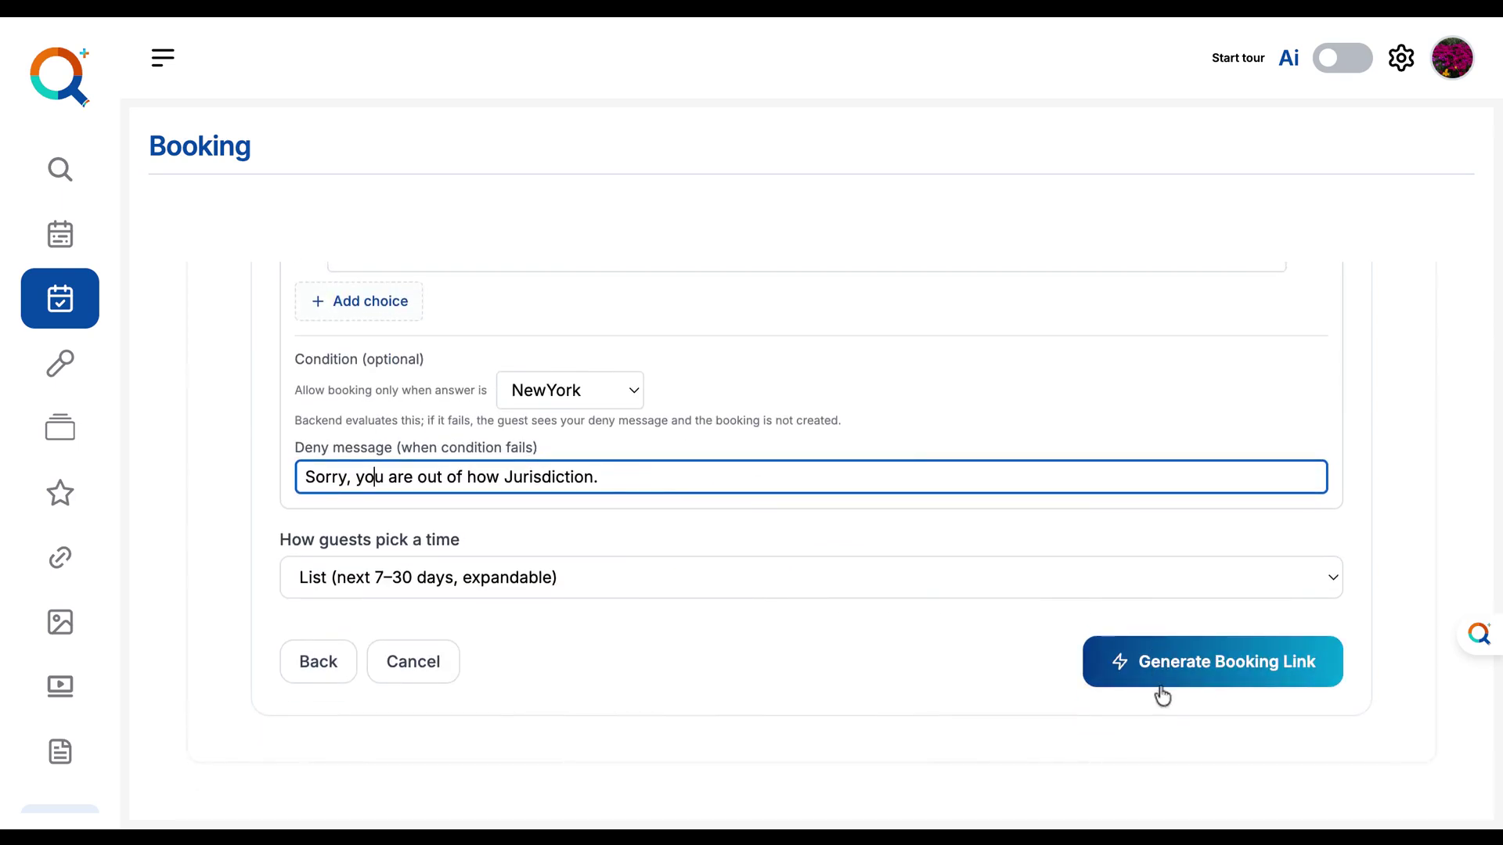
{"action": "scroll", "coordinate": [1150, 376], "scroll_direction": "up", "scroll_amount": 15}
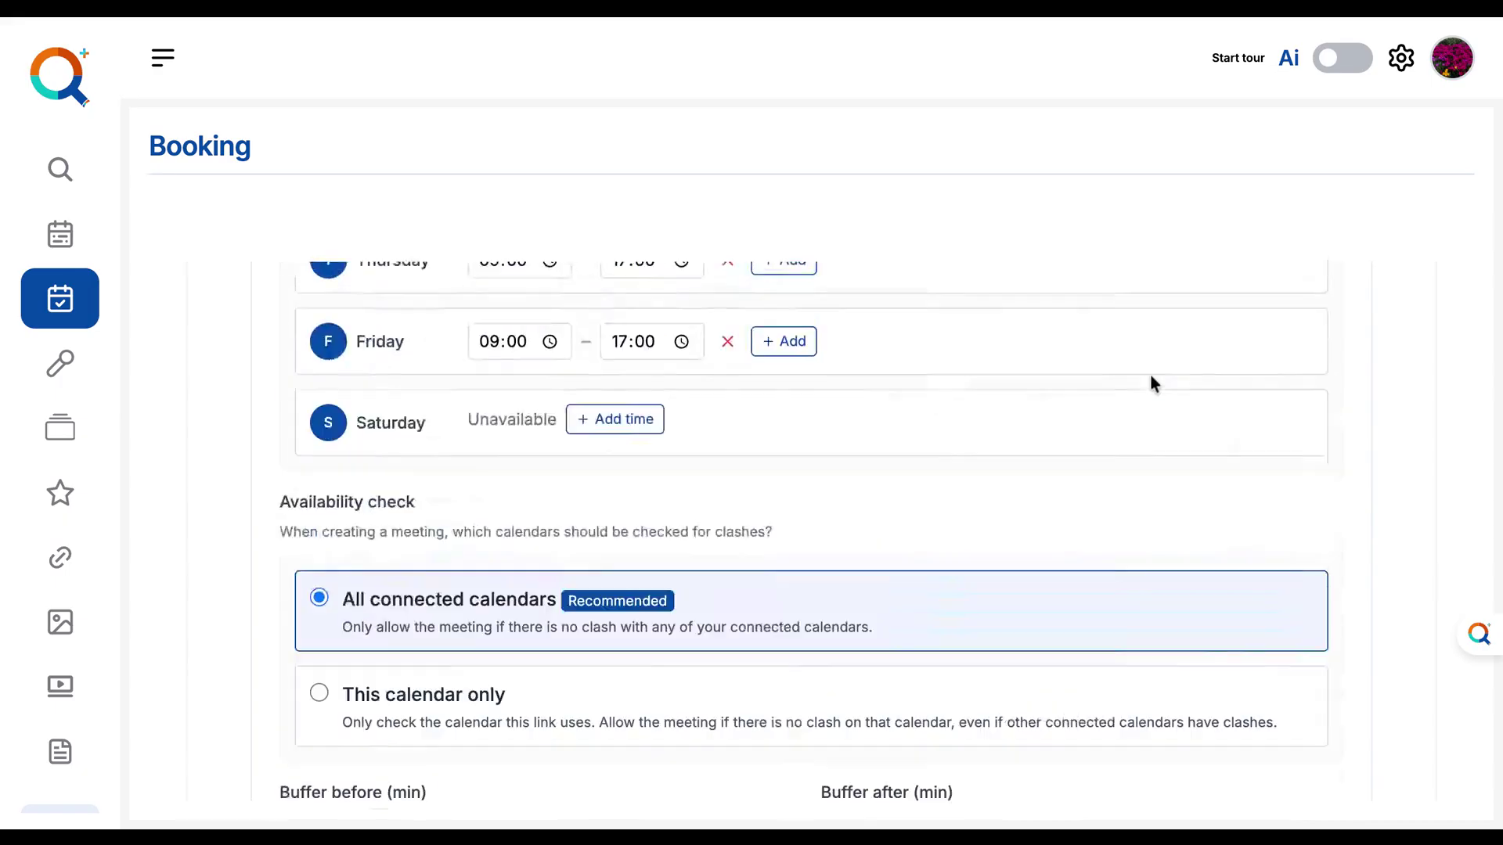
{"action": "scroll", "coordinate": [1150, 376], "scroll_direction": "up", "scroll_amount": 7}
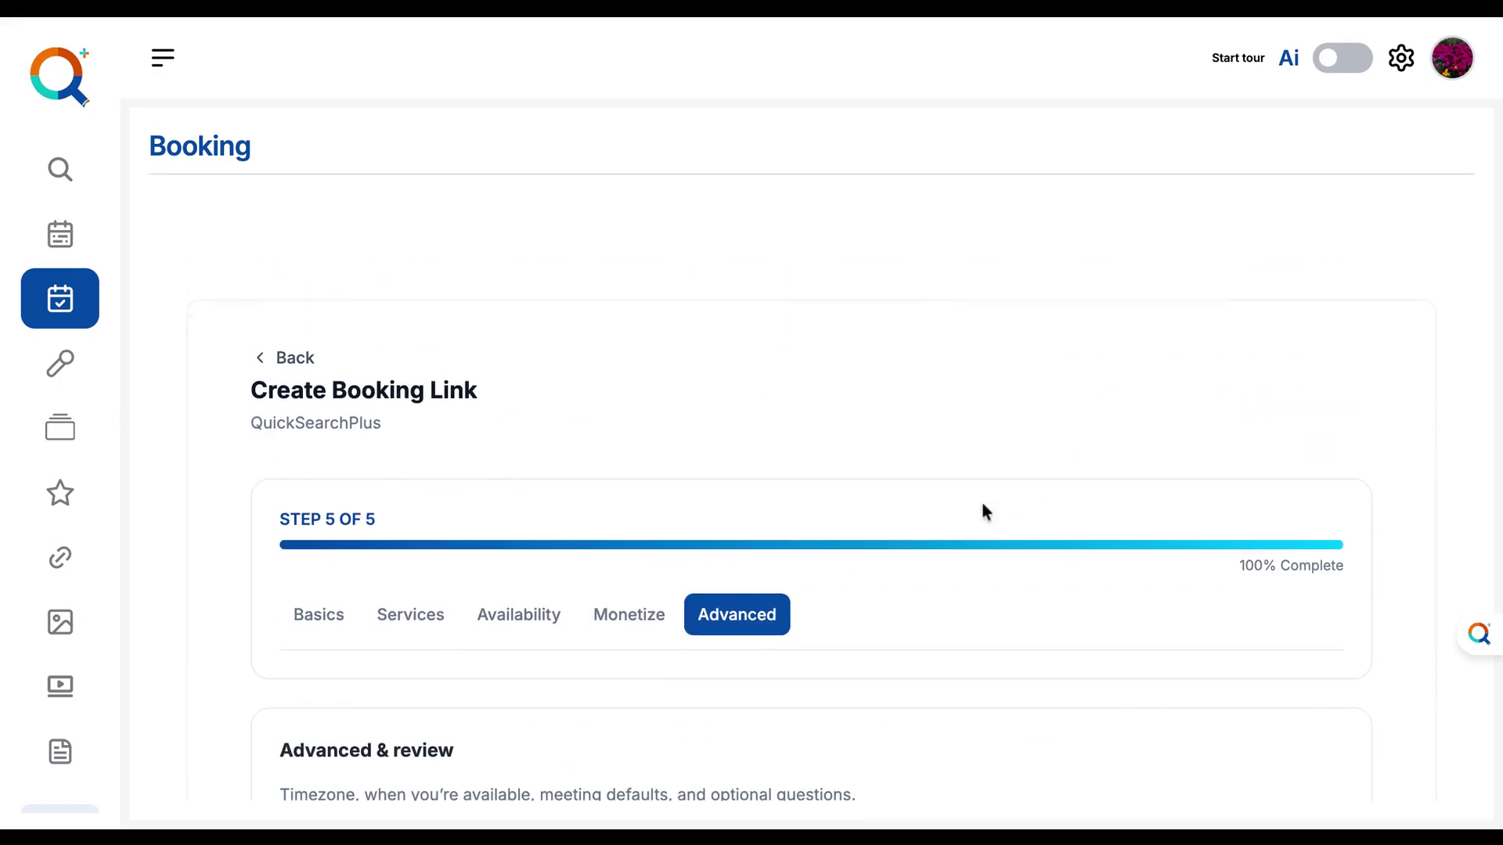
{"action": "left_click", "coordinate": [261, 364]}
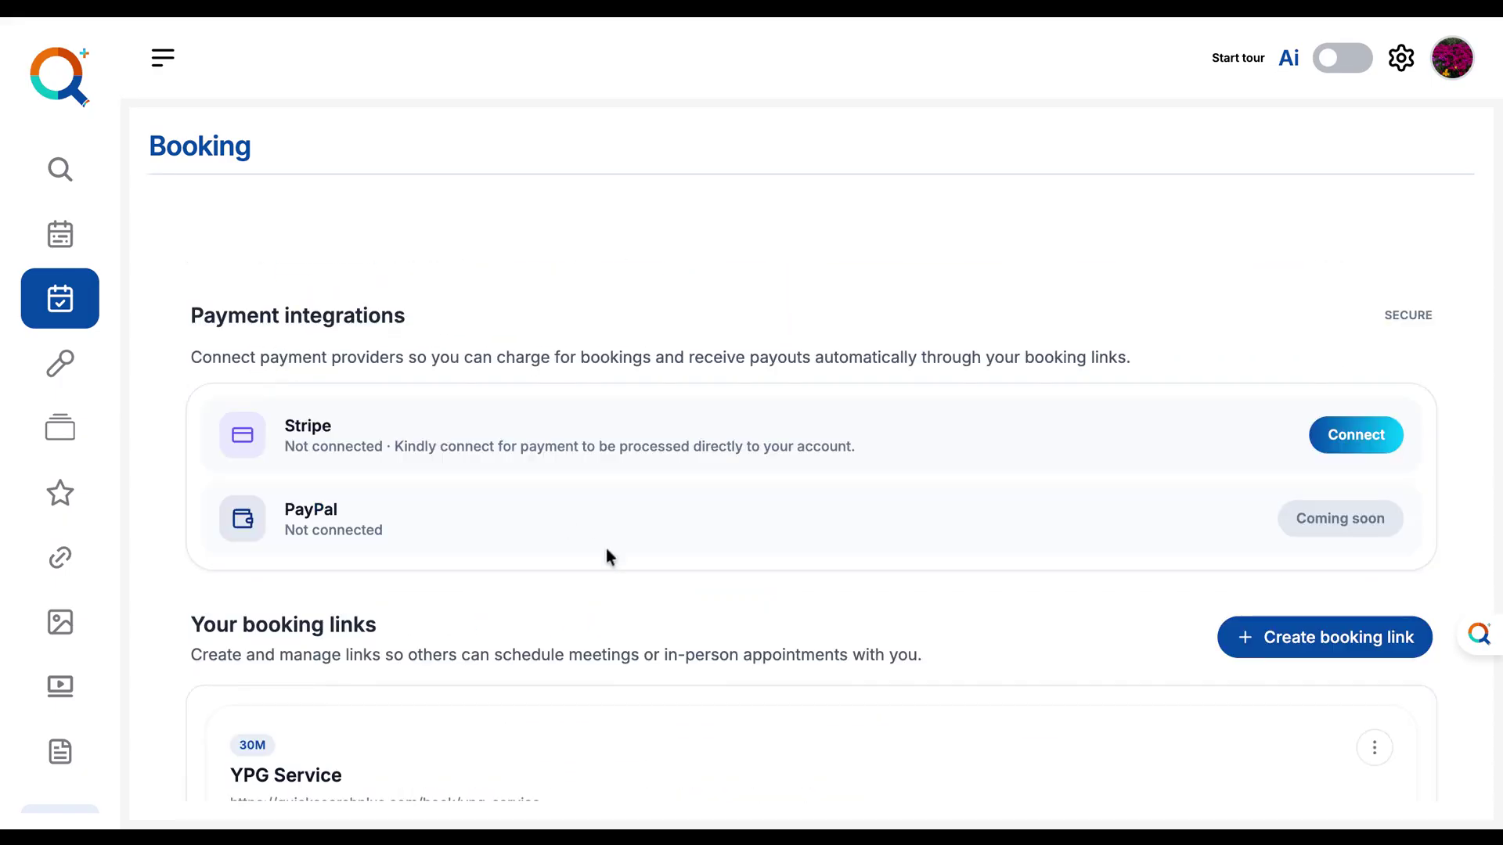
{"action": "scroll", "coordinate": [606, 548], "scroll_direction": "down", "scroll_amount": 6}
{"action": "scroll", "coordinate": [722, 379], "scroll_direction": "up", "scroll_amount": 2}
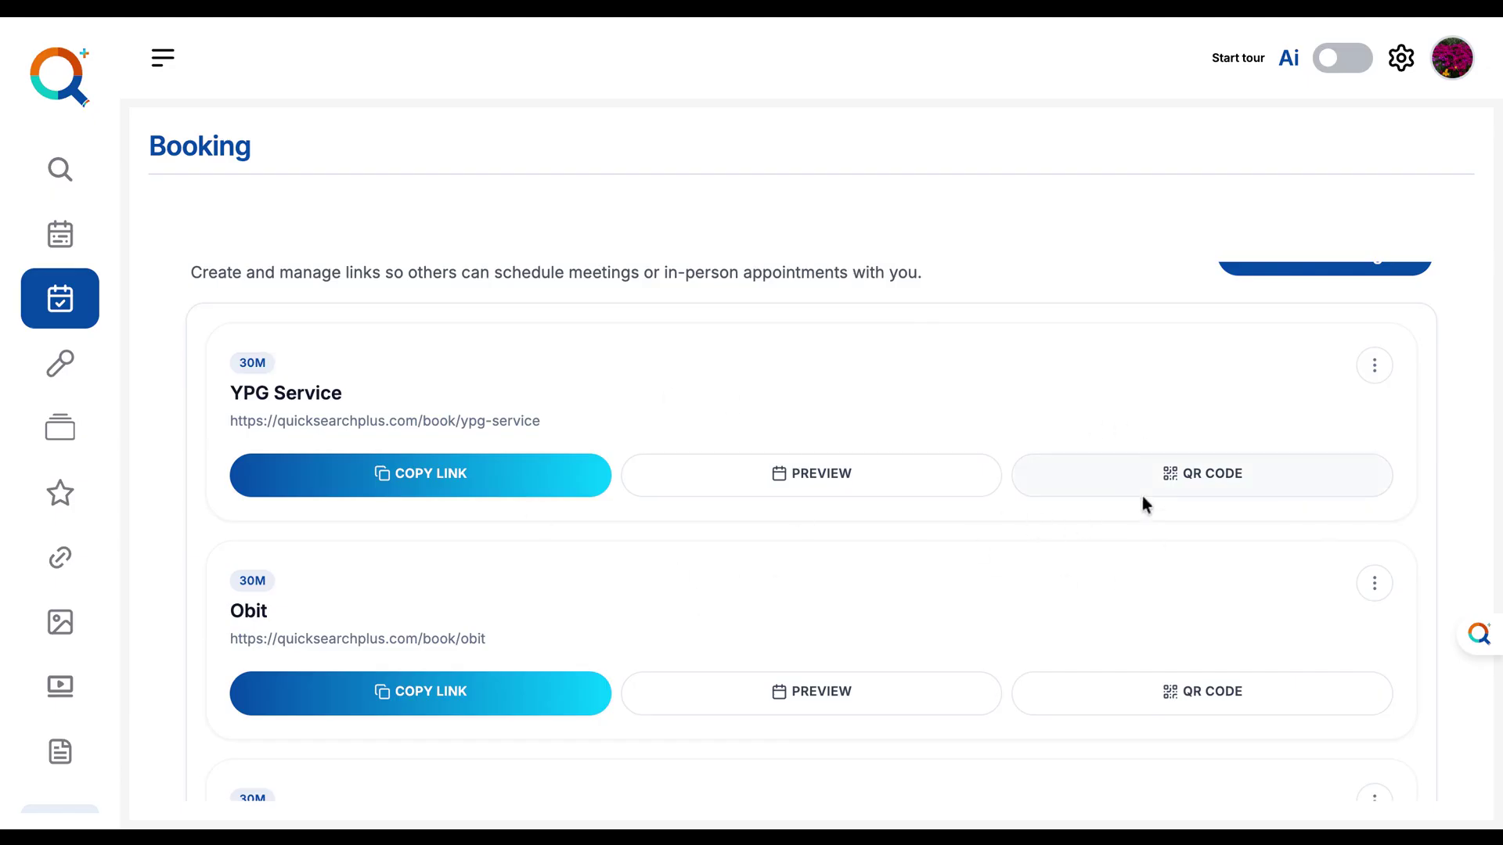
{"action": "left_click", "coordinate": [1184, 481]}
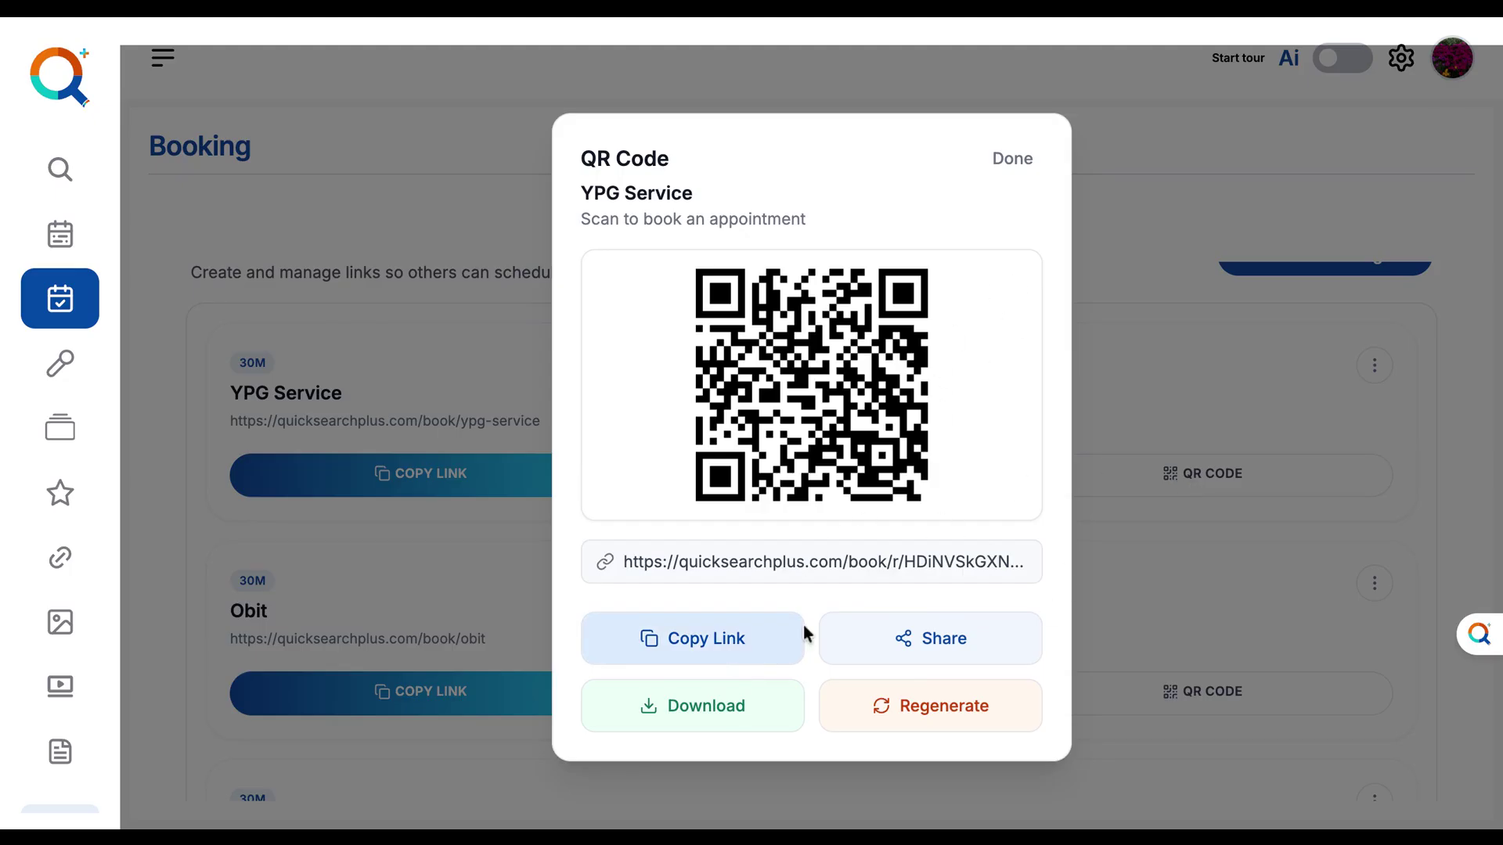
- Close the QR code, preview YPG Service's time slots, then copy and open its booking link
{"action": "left_click", "coordinate": [1008, 159]}
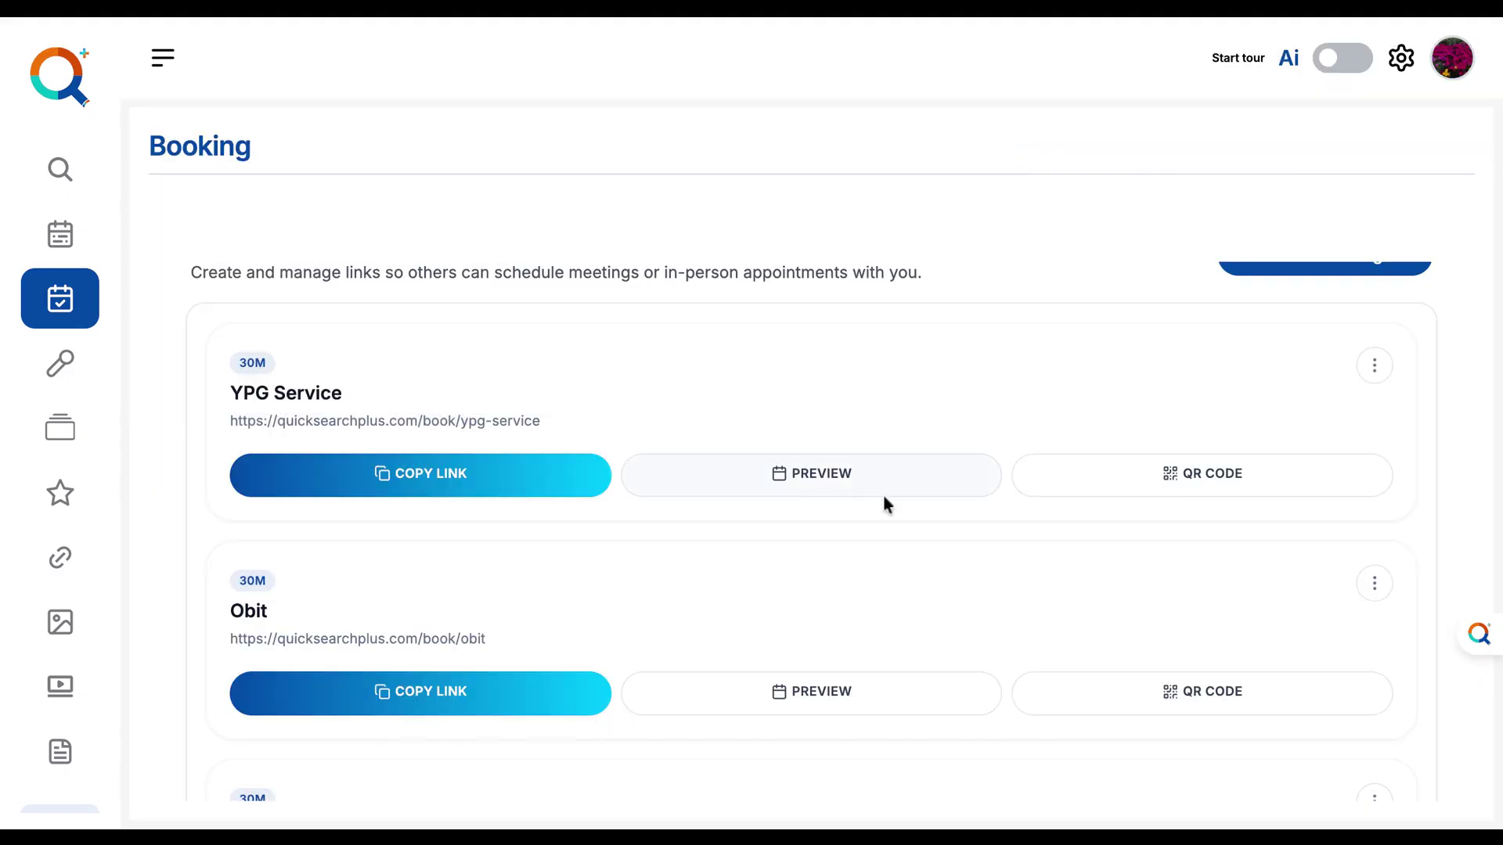
{"action": "left_click", "coordinate": [811, 476]}
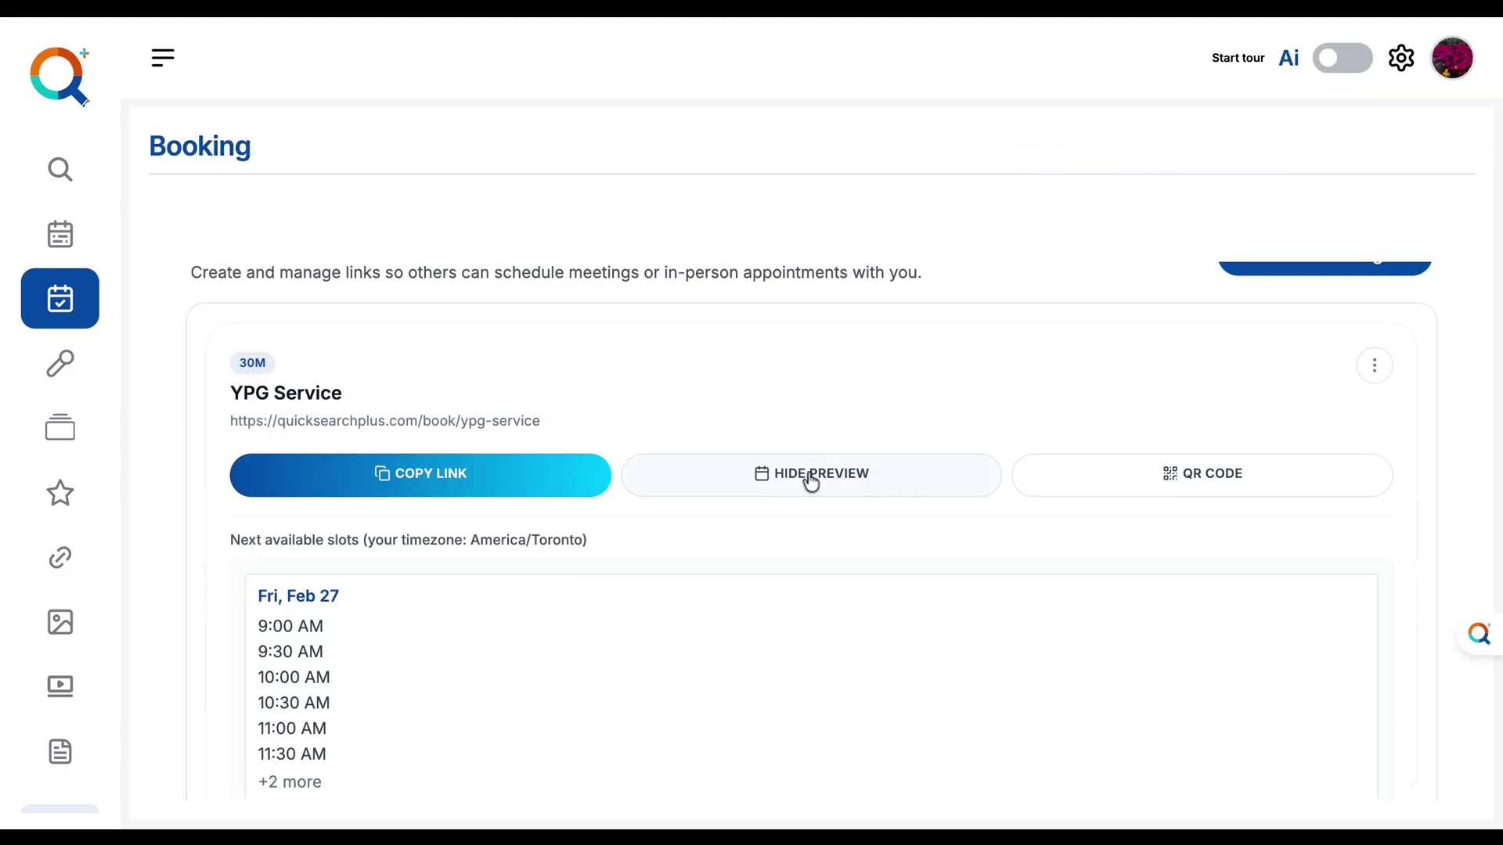
{"action": "scroll", "coordinate": [676, 665], "scroll_direction": "down", "scroll_amount": 2}
{"action": "scroll", "coordinate": [675, 660], "scroll_direction": "down", "scroll_amount": 1}
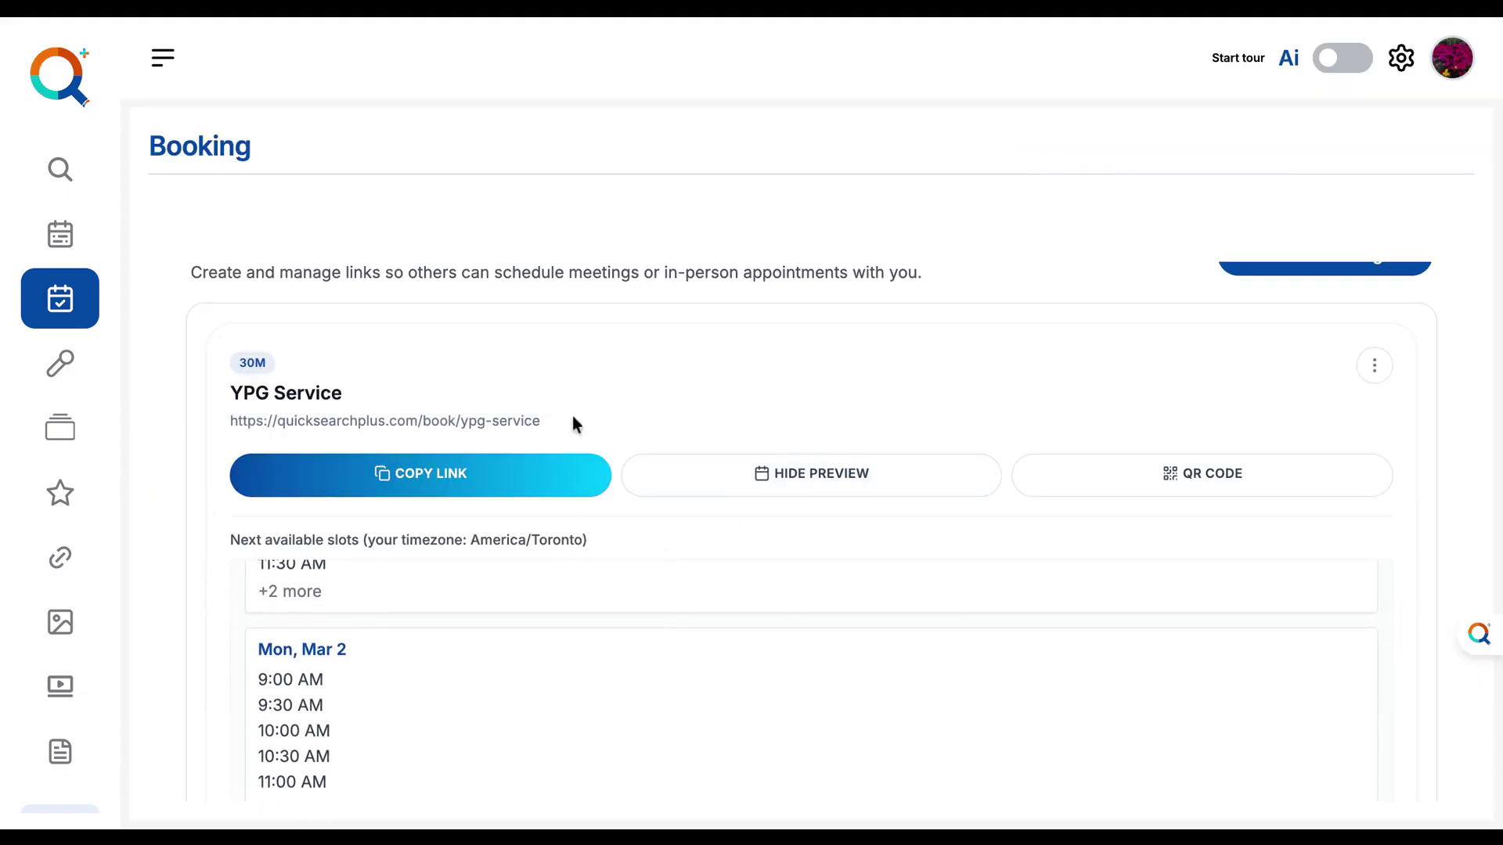
{"action": "scroll", "coordinate": [699, 439], "scroll_direction": "up", "scroll_amount": 3}
{"action": "scroll", "coordinate": [577, 556], "scroll_direction": "down", "scroll_amount": 1}
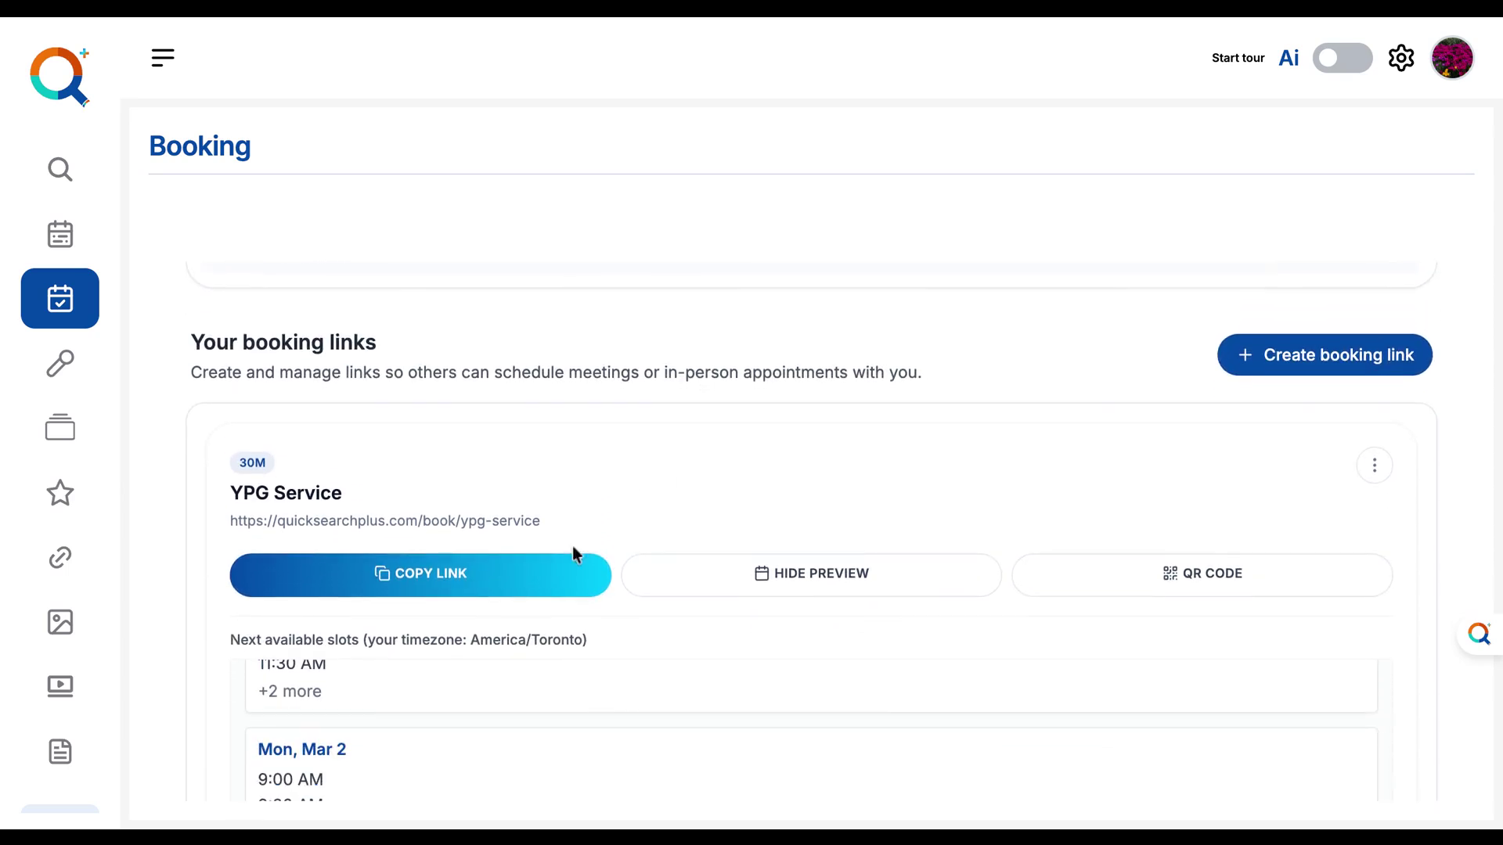
{"action": "left_click", "coordinate": [524, 583]}
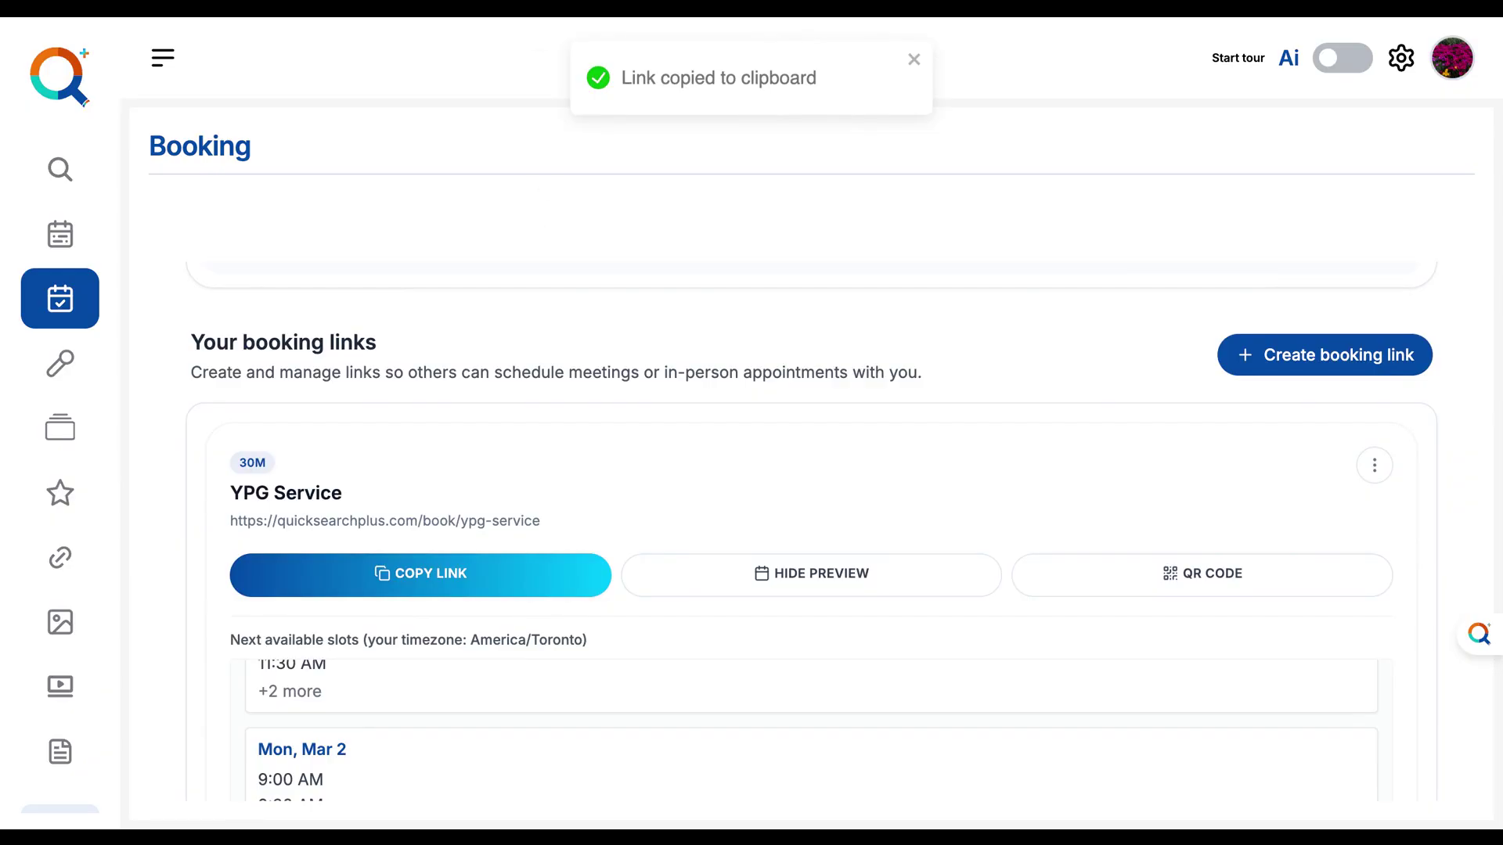
{"action": "key", "text": "Return"}
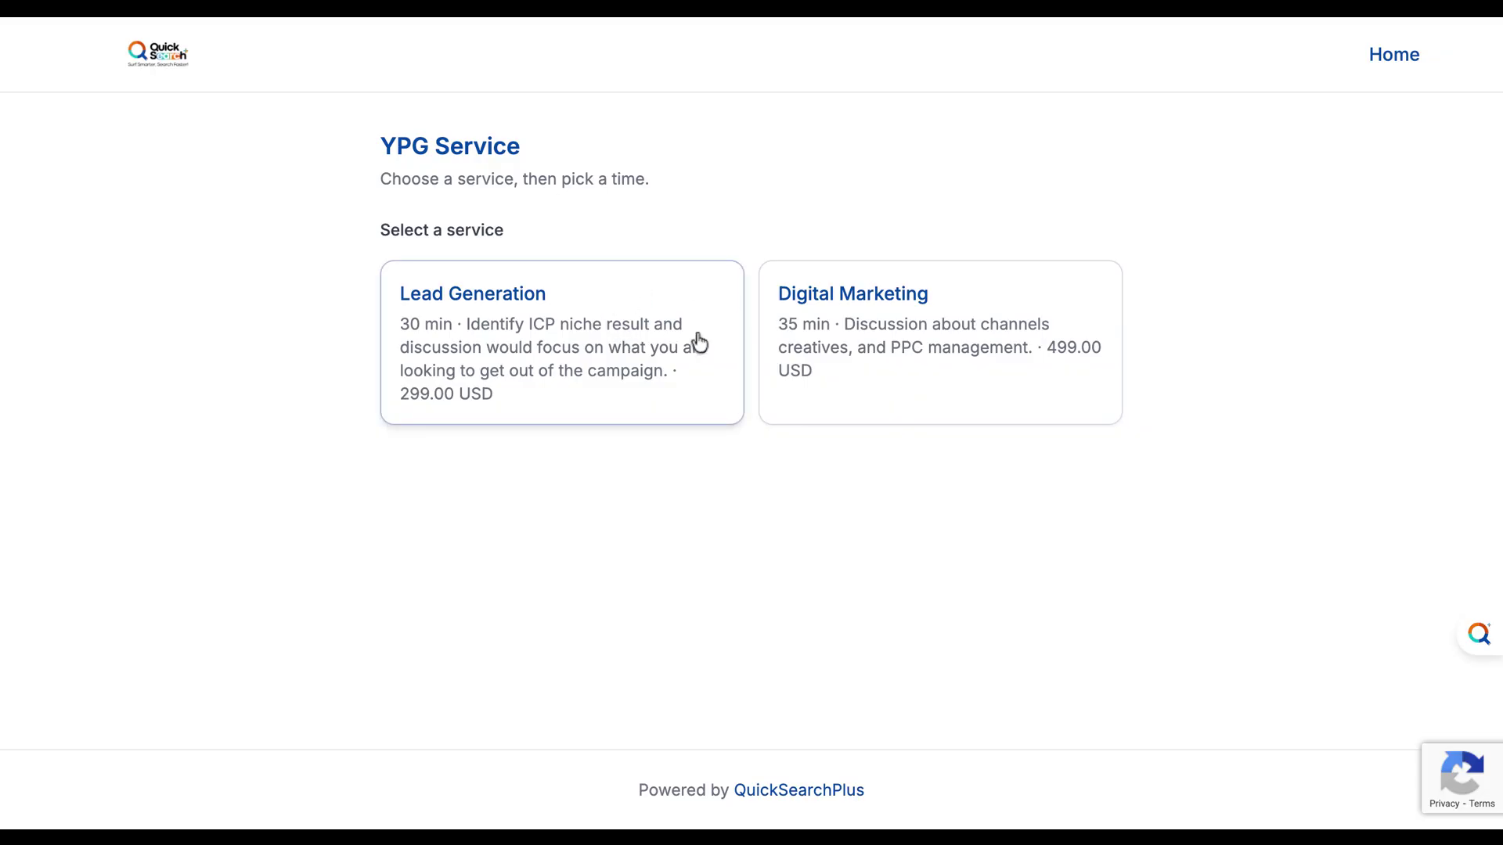
- Pick the Digital Marketing service and the Fri, Feb 27 10:05 AM slot
{"action": "left_click", "coordinate": [871, 355]}
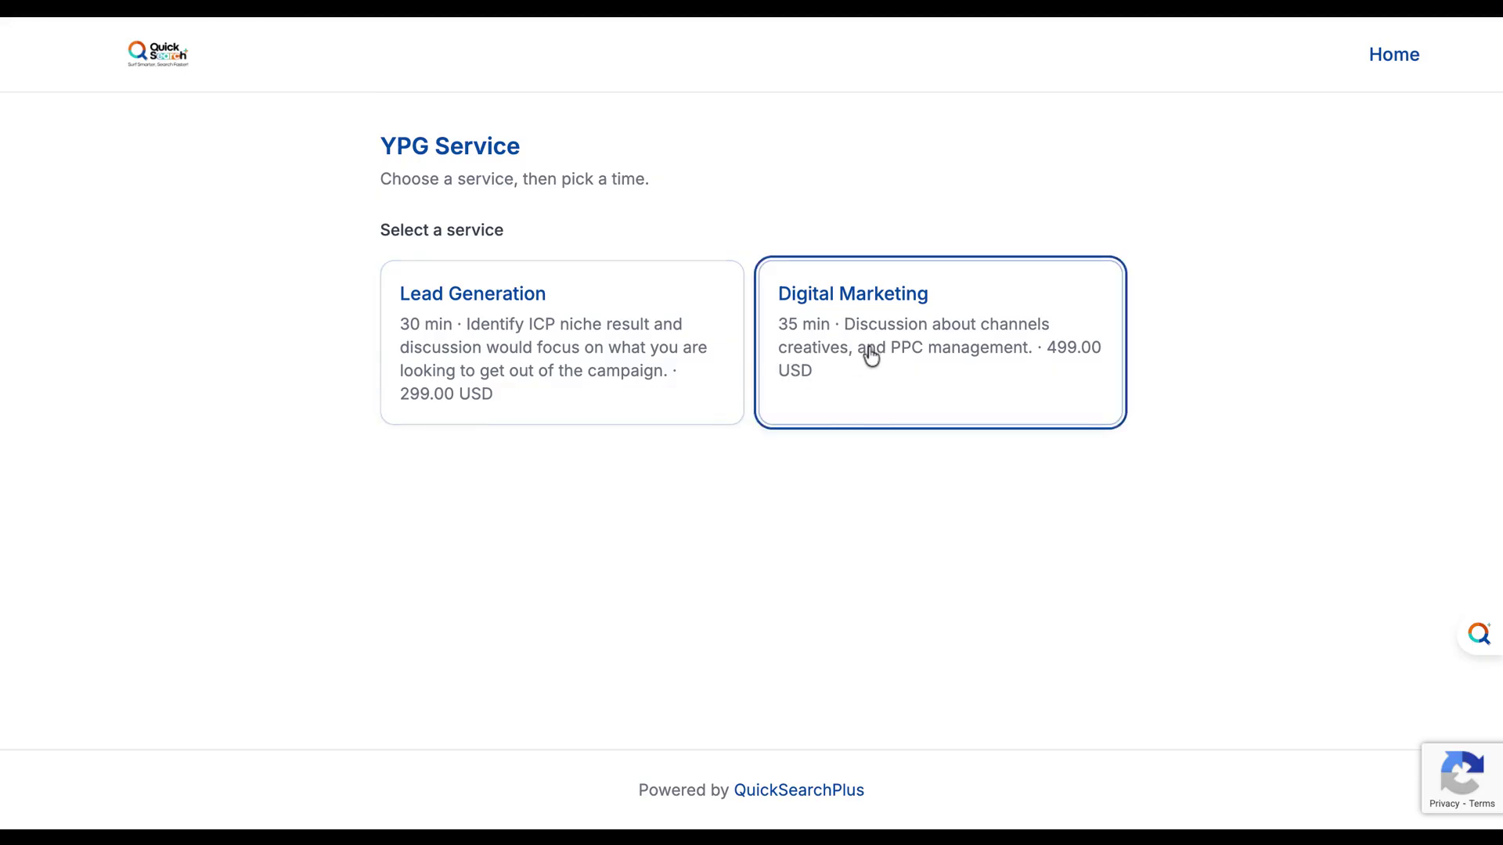
{"action": "scroll", "coordinate": [602, 529], "scroll_direction": "down", "scroll_amount": 4}
{"action": "scroll", "coordinate": [601, 527], "scroll_direction": "up", "scroll_amount": 1}
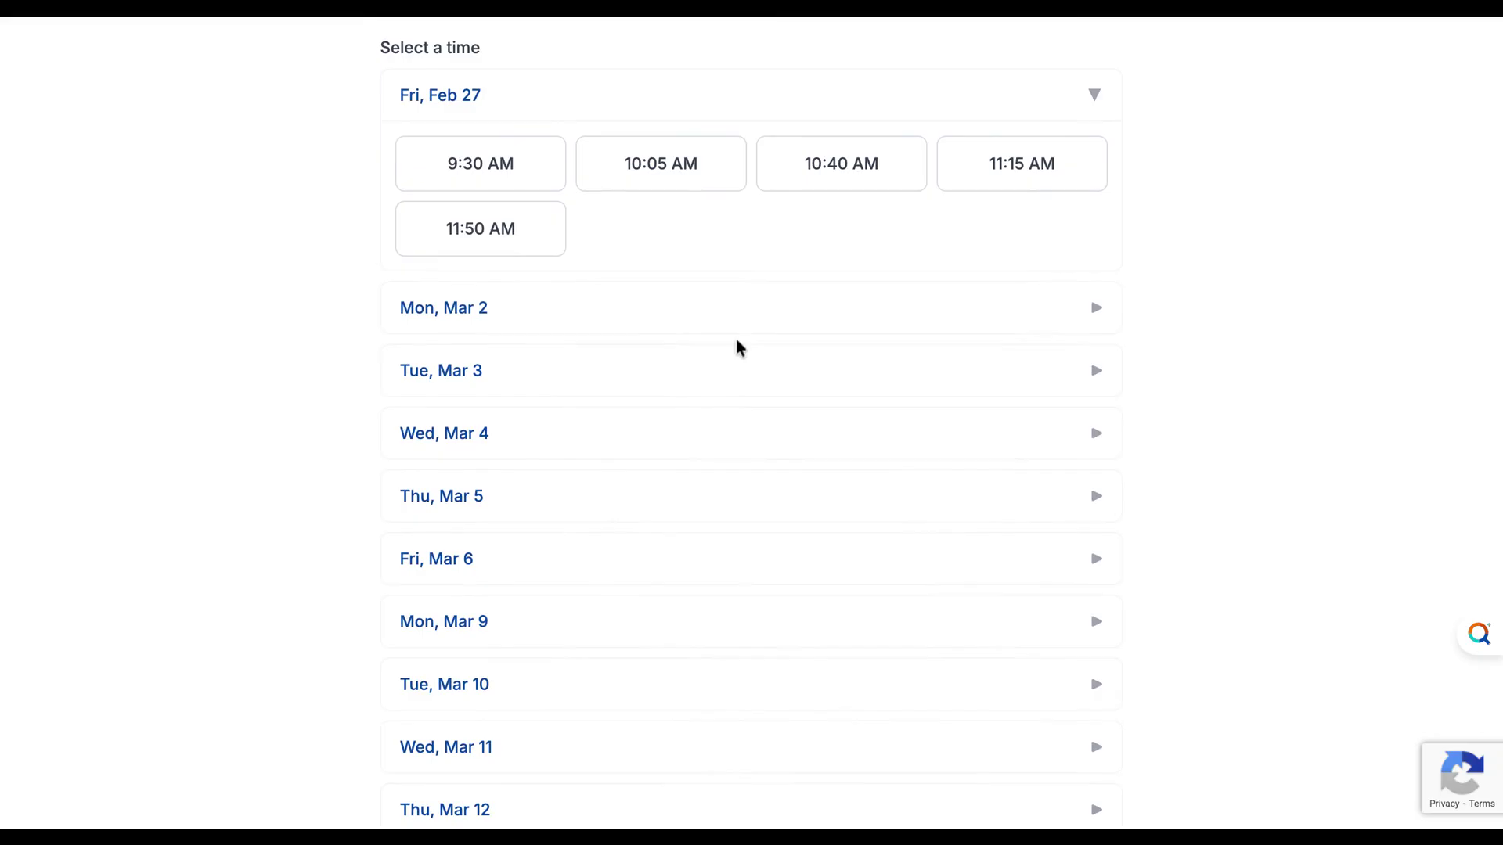
{"action": "scroll", "coordinate": [737, 349], "scroll_direction": "up", "scroll_amount": 2}
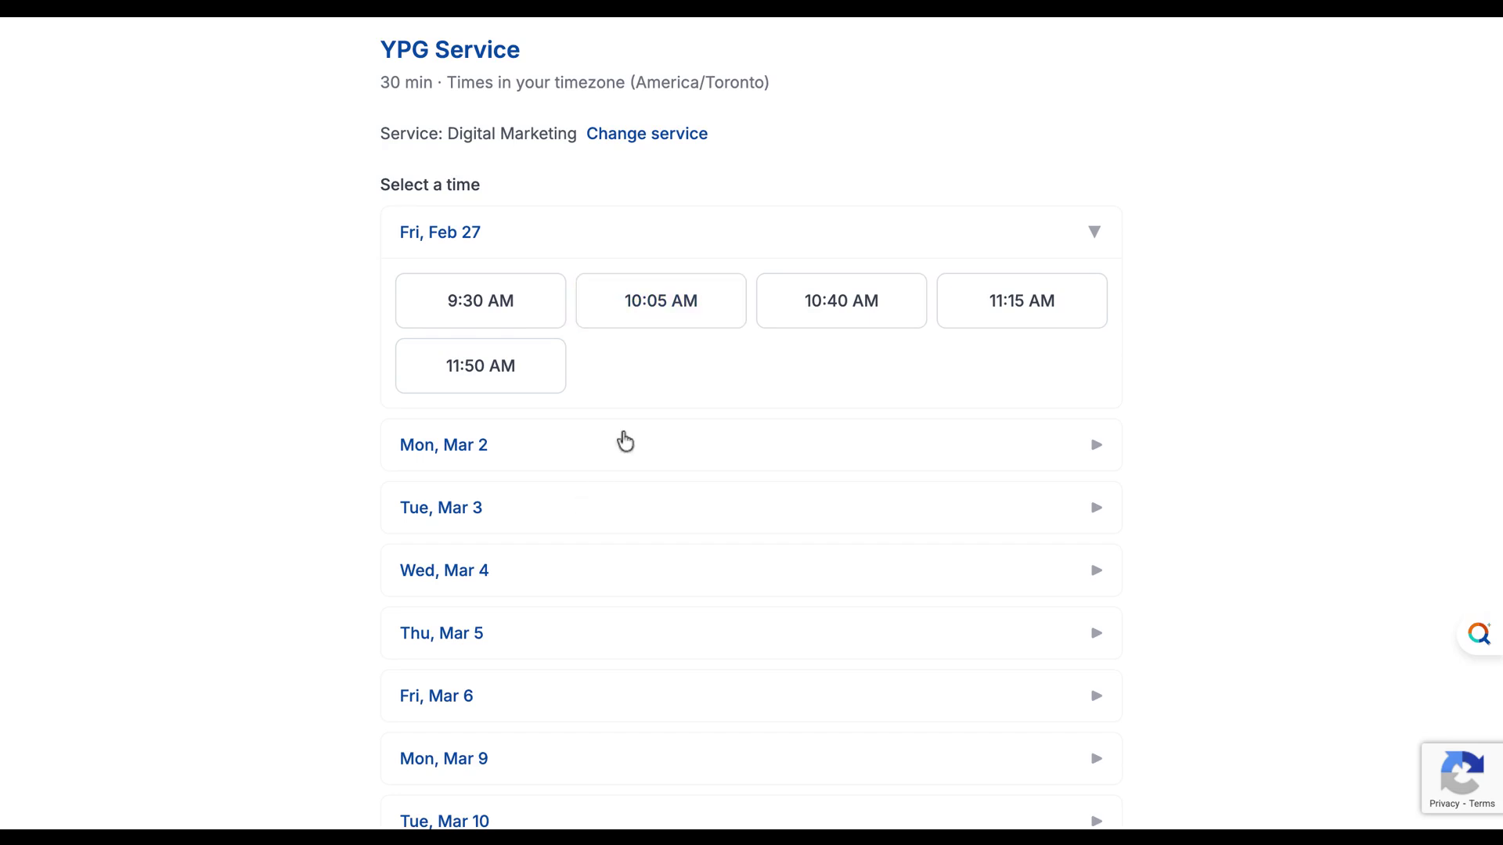
{"action": "left_click", "coordinate": [664, 322]}
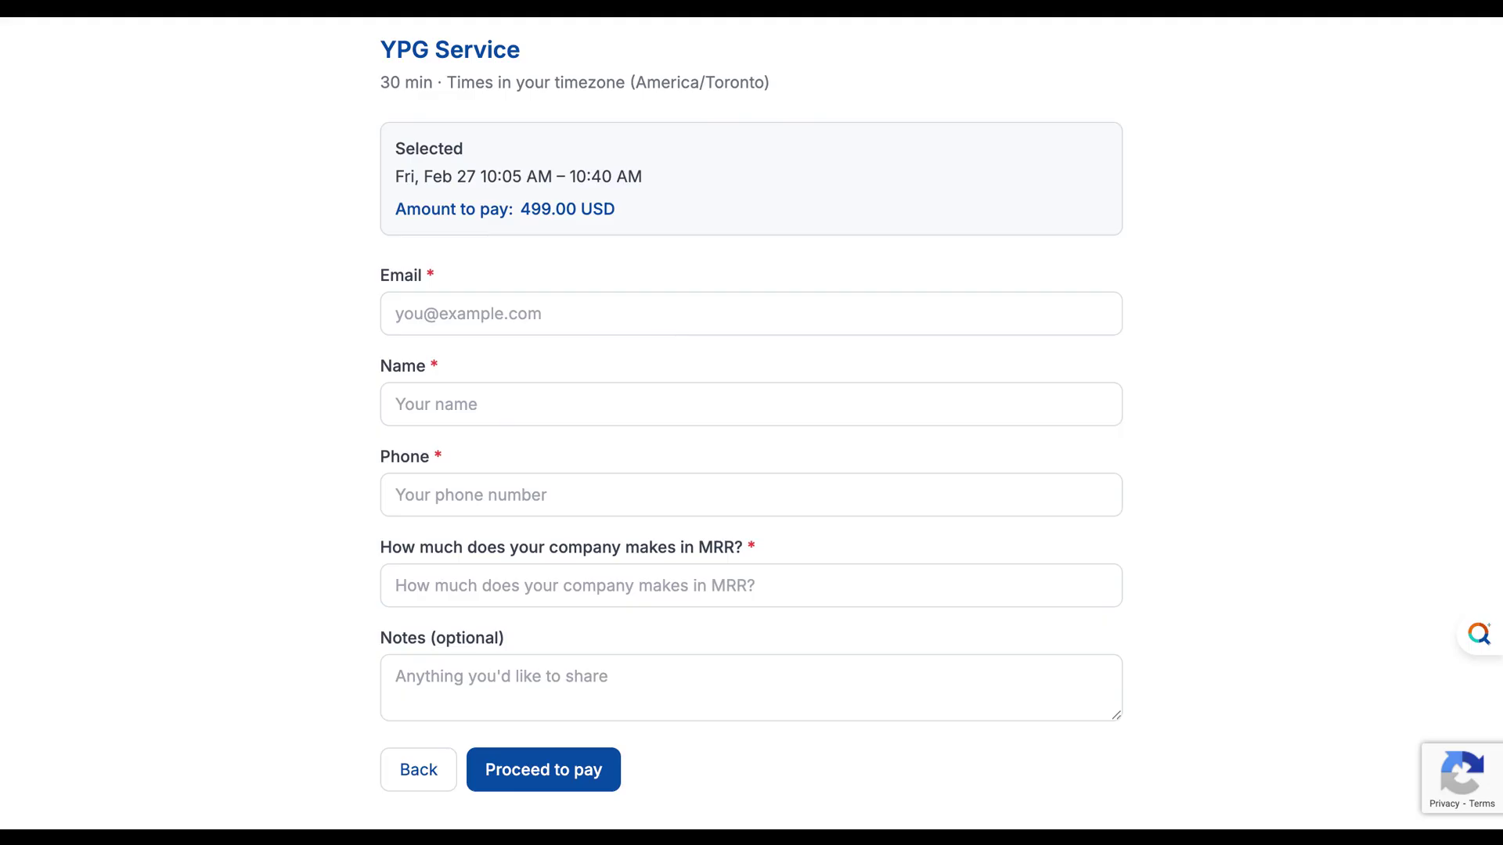
- Enter the guest's e-mail, name and phone number in the booking form
{"action": "left_click", "coordinate": [664, 320]}
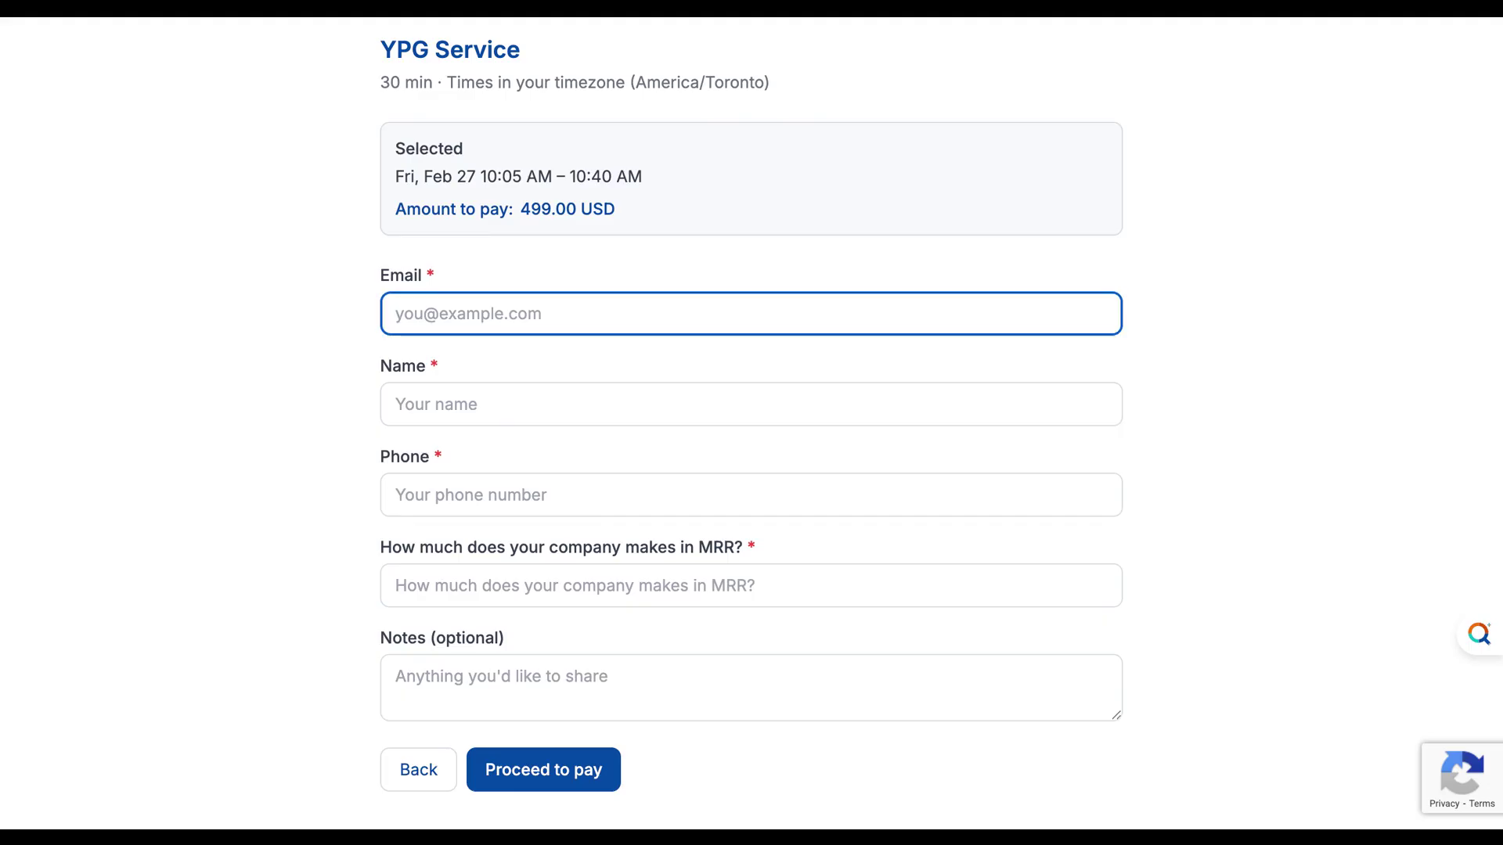
{"action": "scroll", "coordinate": [509, 576], "scroll_direction": "down", "scroll_amount": 1}
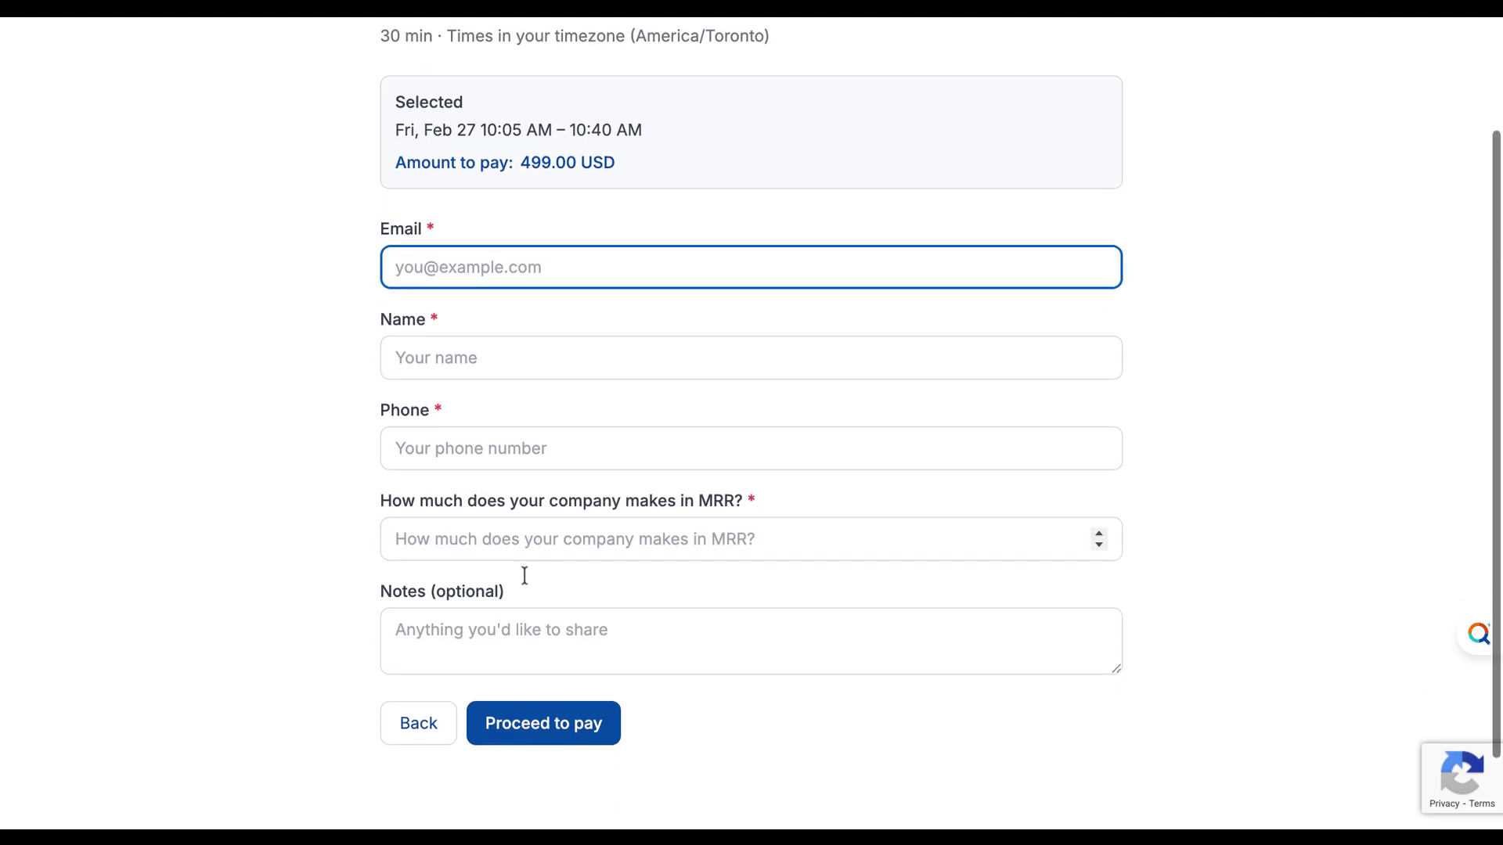
{"action": "scroll", "coordinate": [526, 671], "scroll_direction": "up", "scroll_amount": 1}
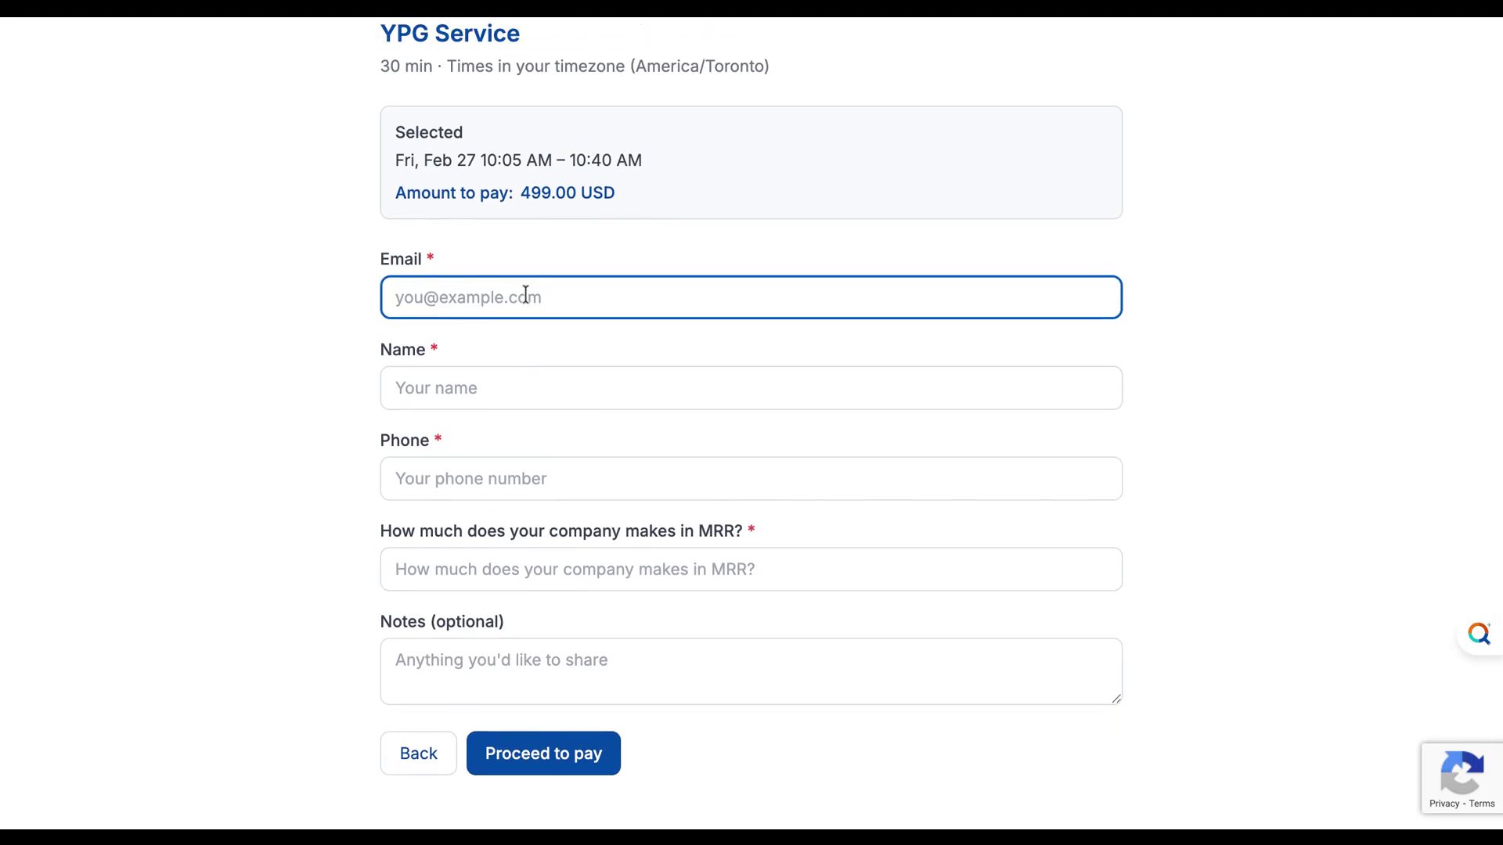
{"action": "type", "text": "1"}
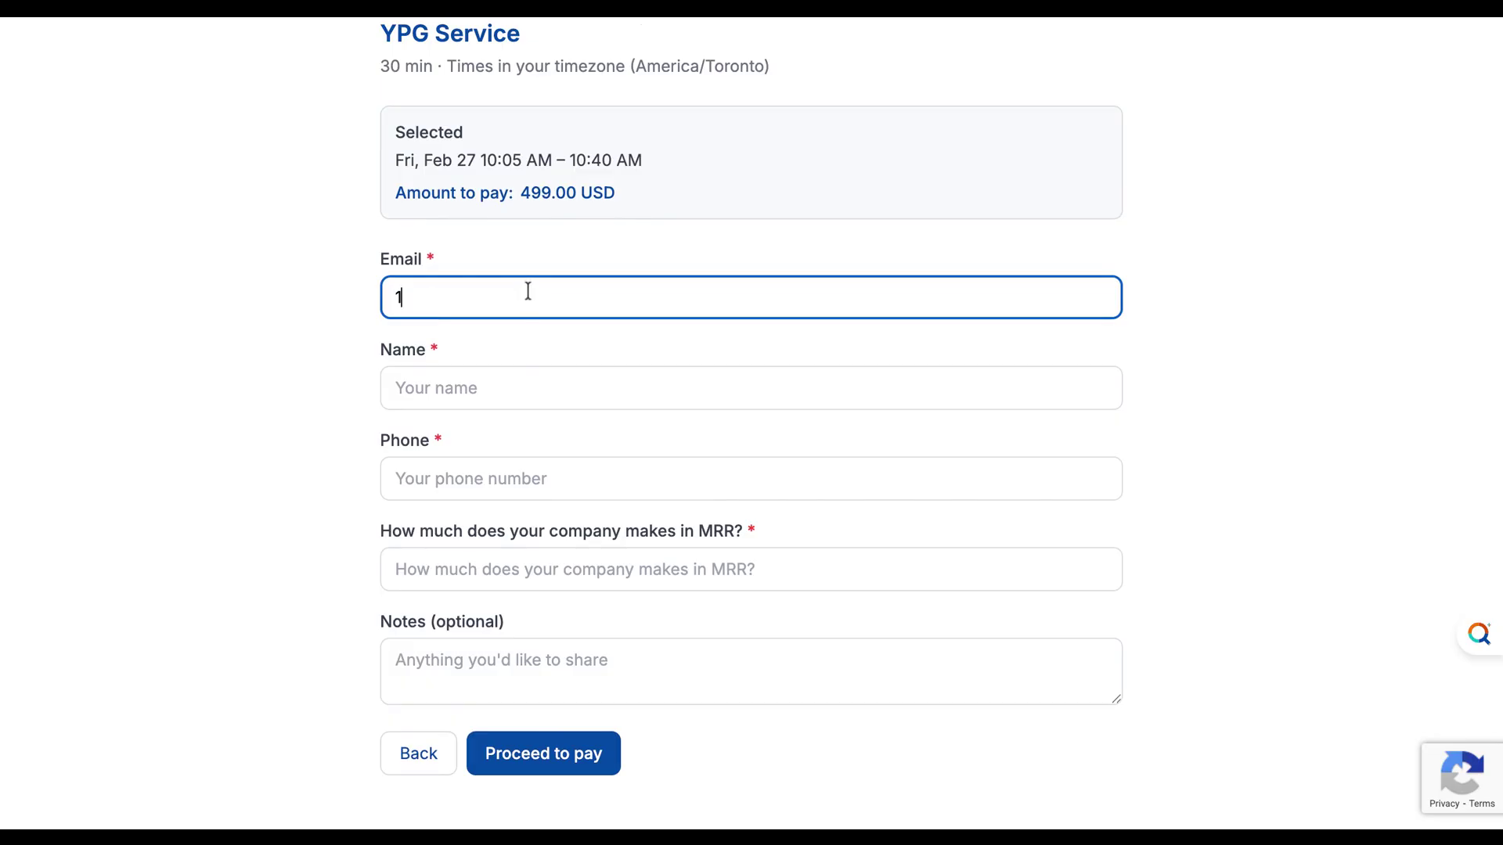
{"action": "type", "text": "23@gmail,"}
{"action": "type", "text": "com"}
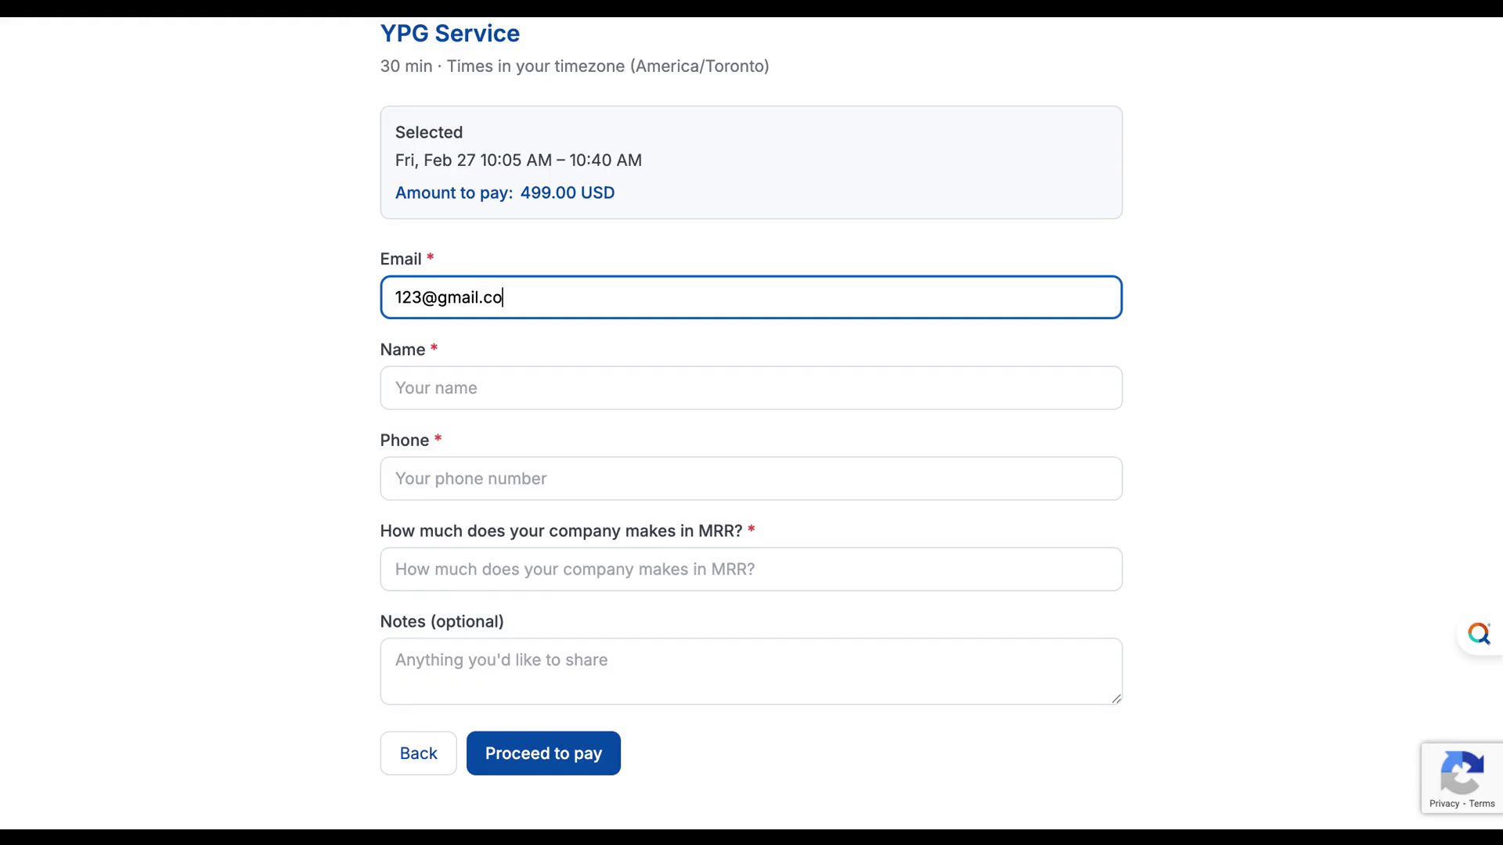
{"action": "left_click", "coordinate": [492, 387]}
{"action": "type", "text": "Hello"}
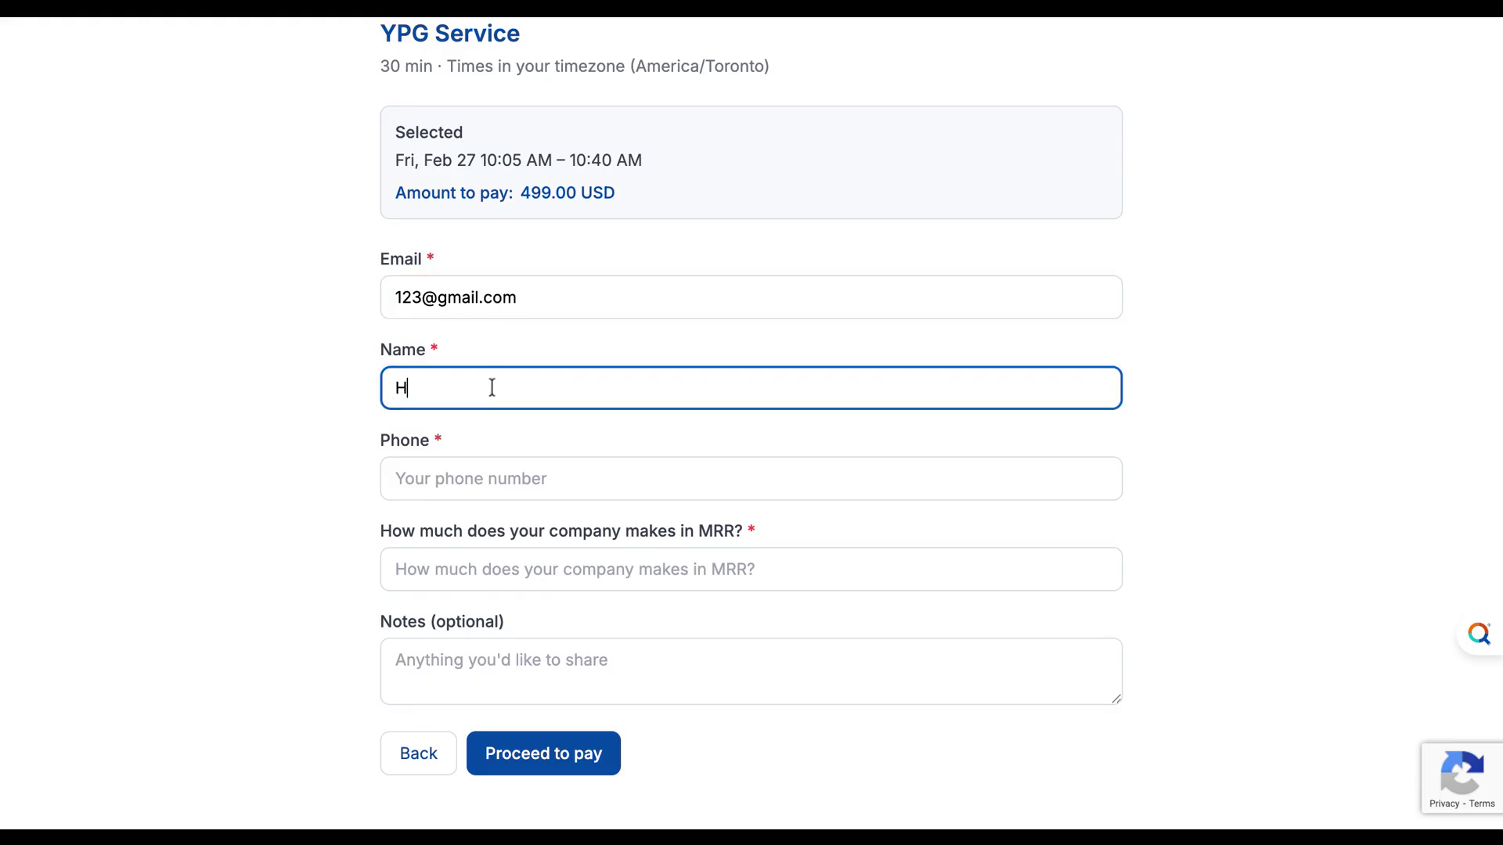
{"action": "left_click", "coordinate": [484, 474]}
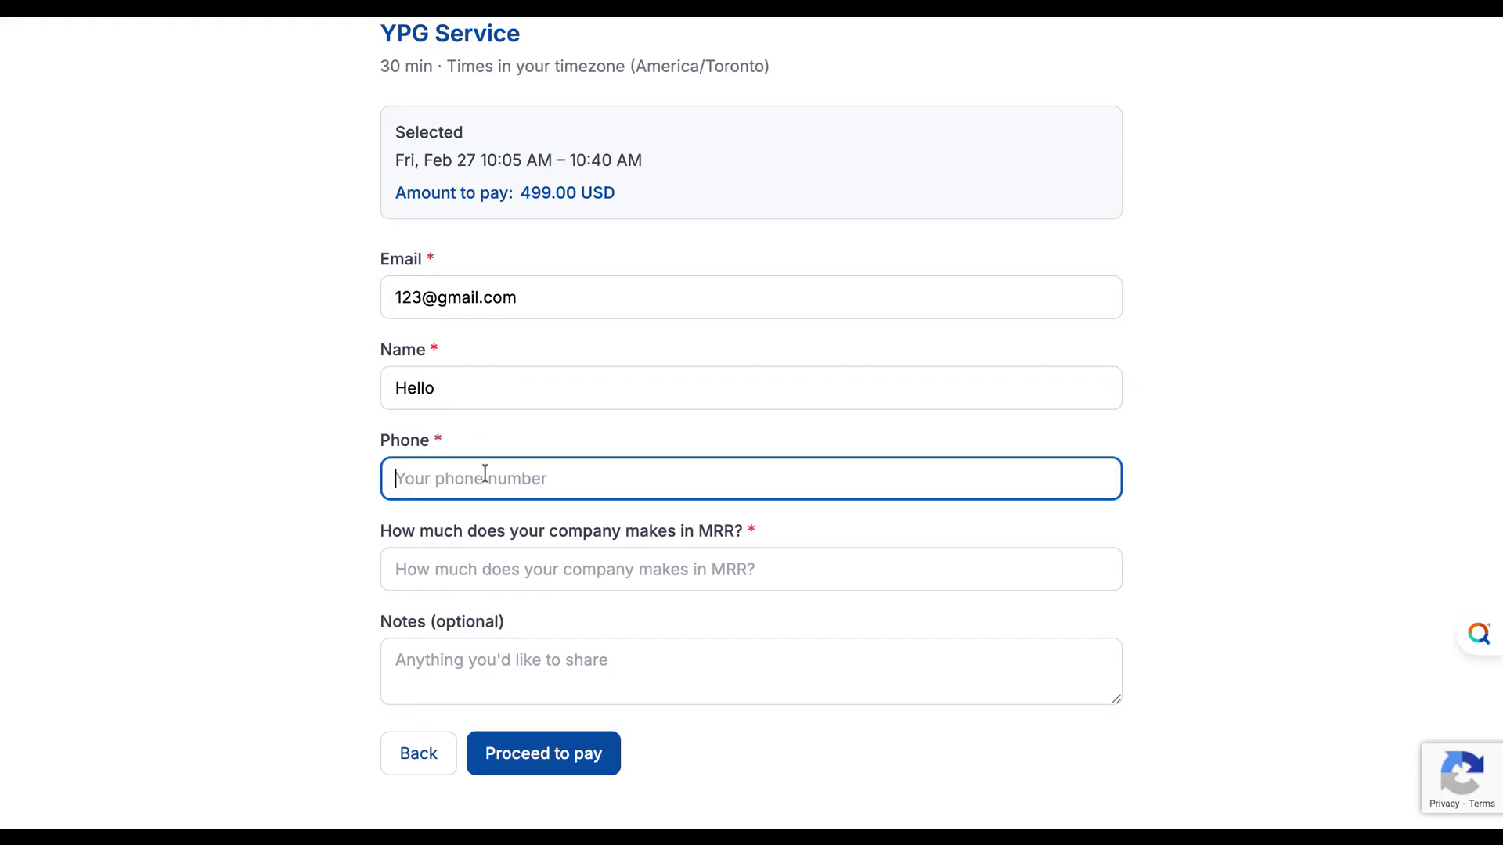
{"action": "type", "text": "0987654"}
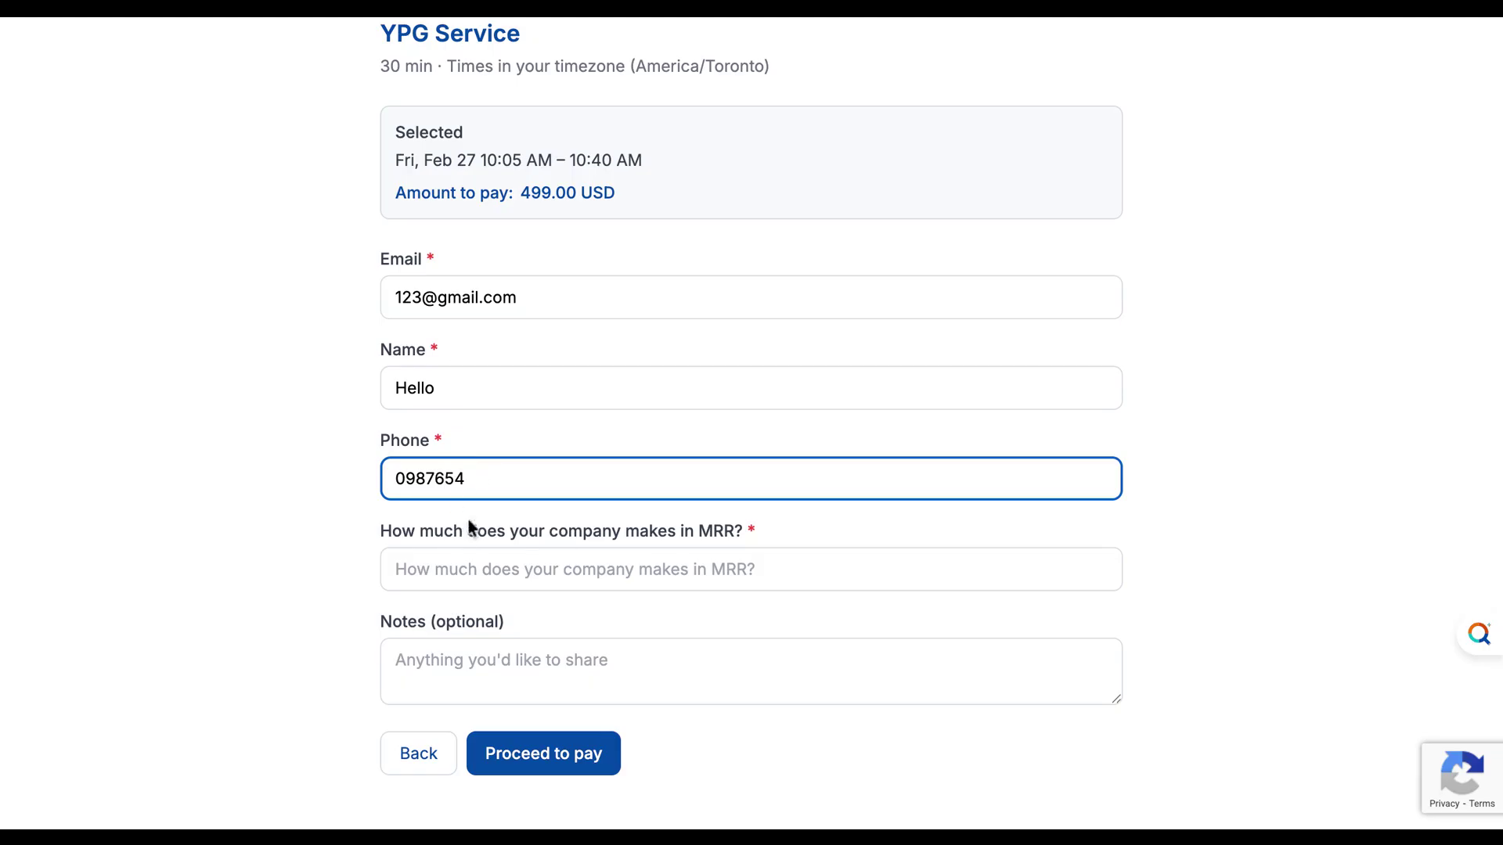
{"action": "left_click_drag", "start_coordinate": [501, 477], "coordinate": [349, 474]}
{"action": "type", "text": "12345678"}
- Answer MRR 120000, add the note 'hello there' and submit the booking
{"action": "left_click", "coordinate": [436, 569]}
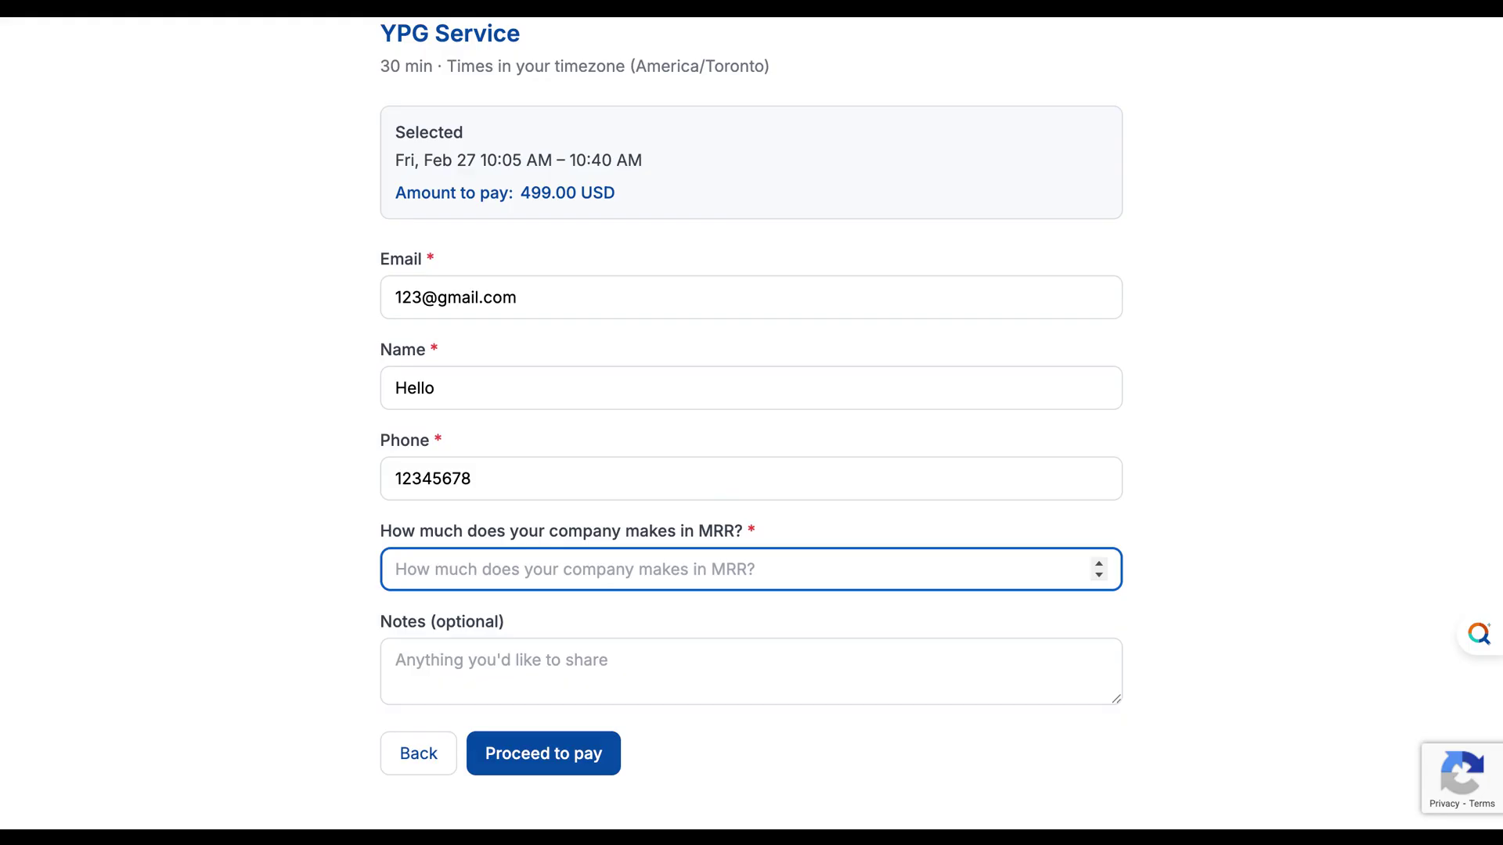
{"action": "type", "text": "1"}
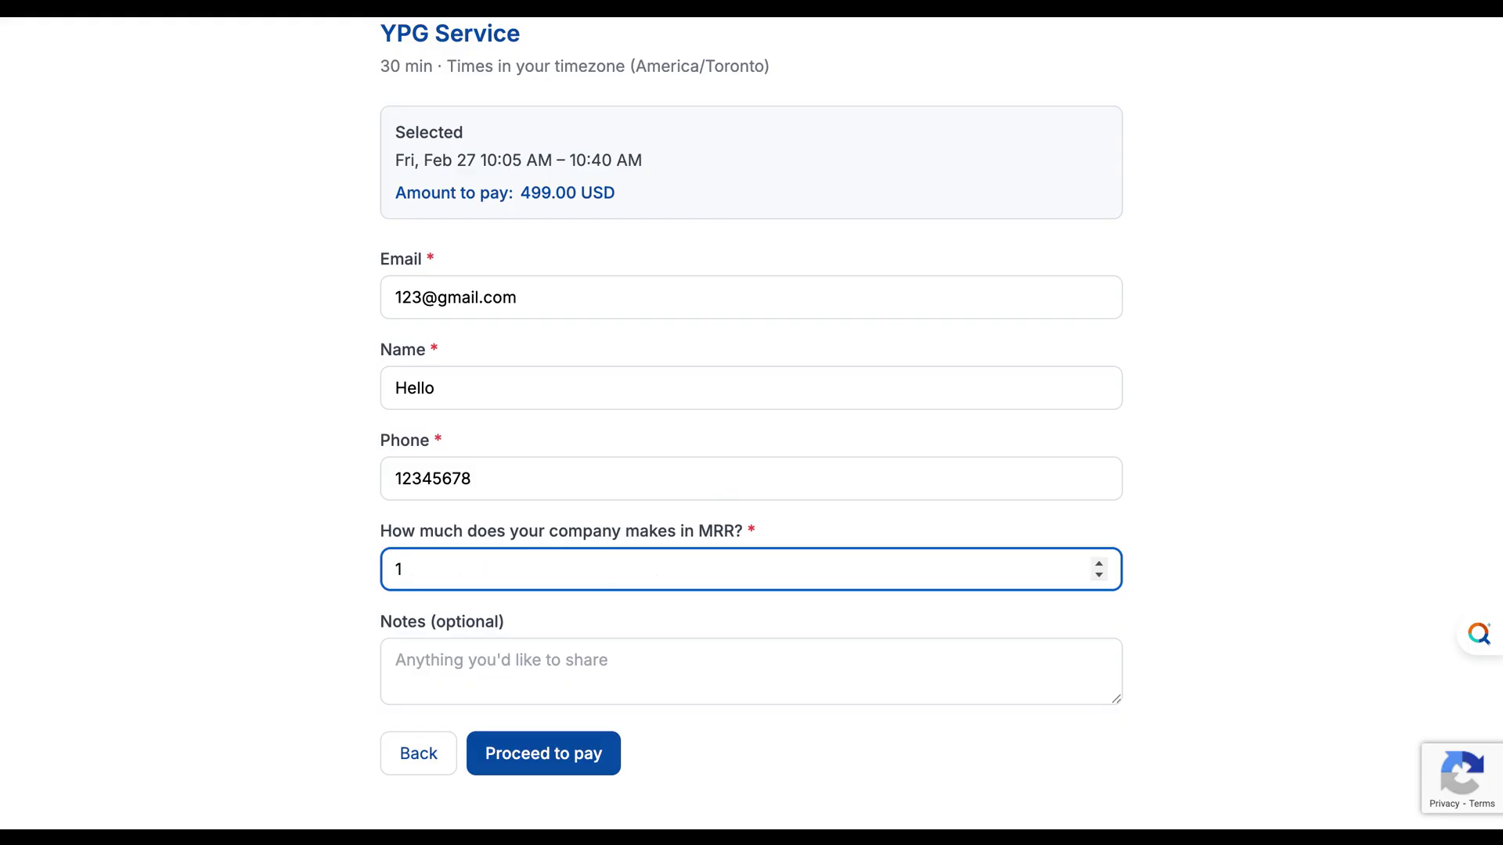
{"action": "type", "text": "20000"}
{"action": "left_click", "coordinate": [482, 669]}
{"action": "type", "text": "hell"}
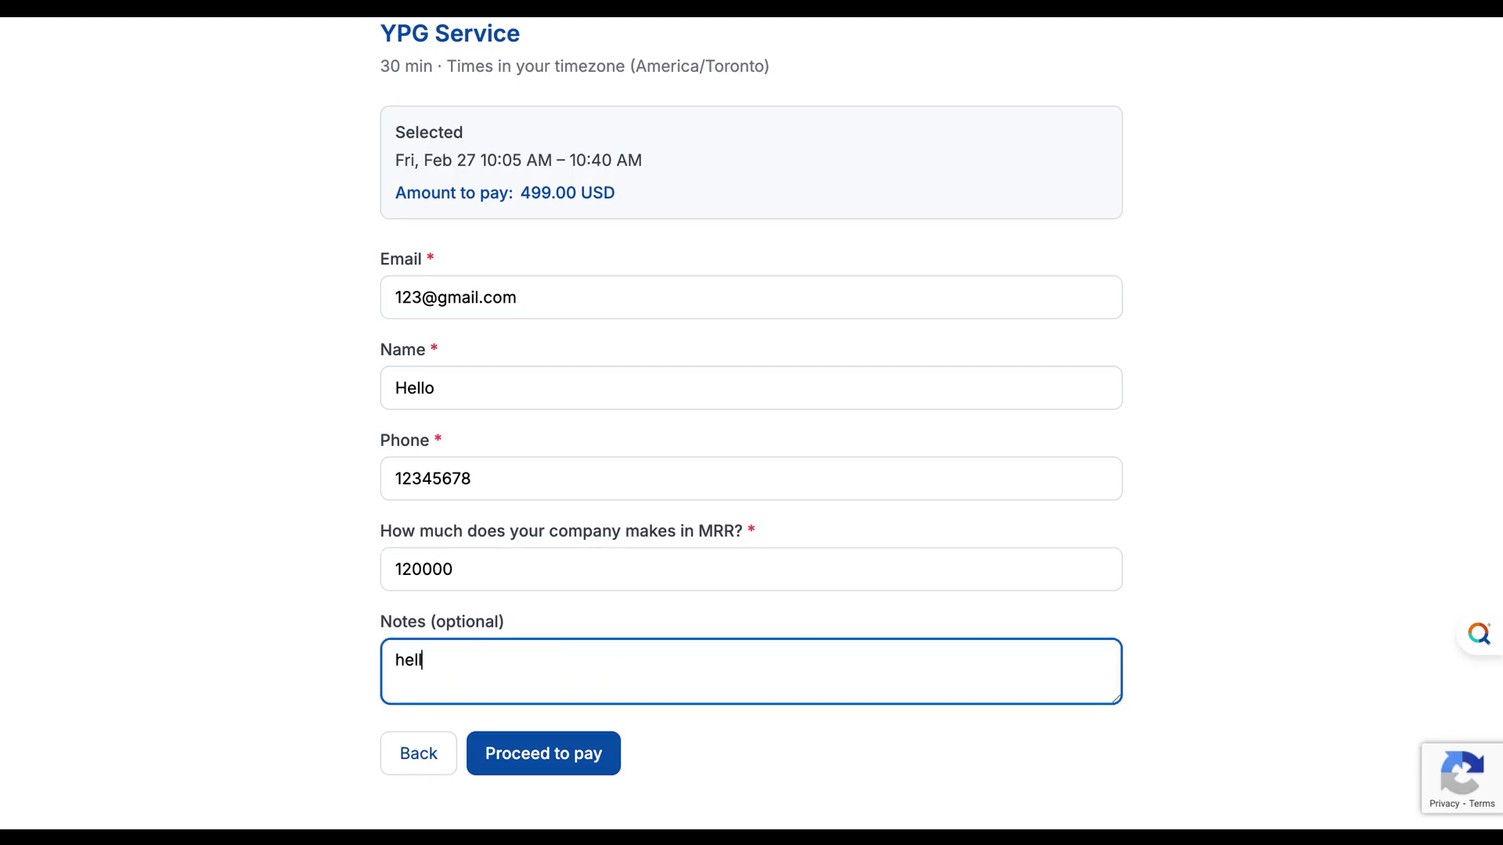
{"action": "type", "text": "o there"}
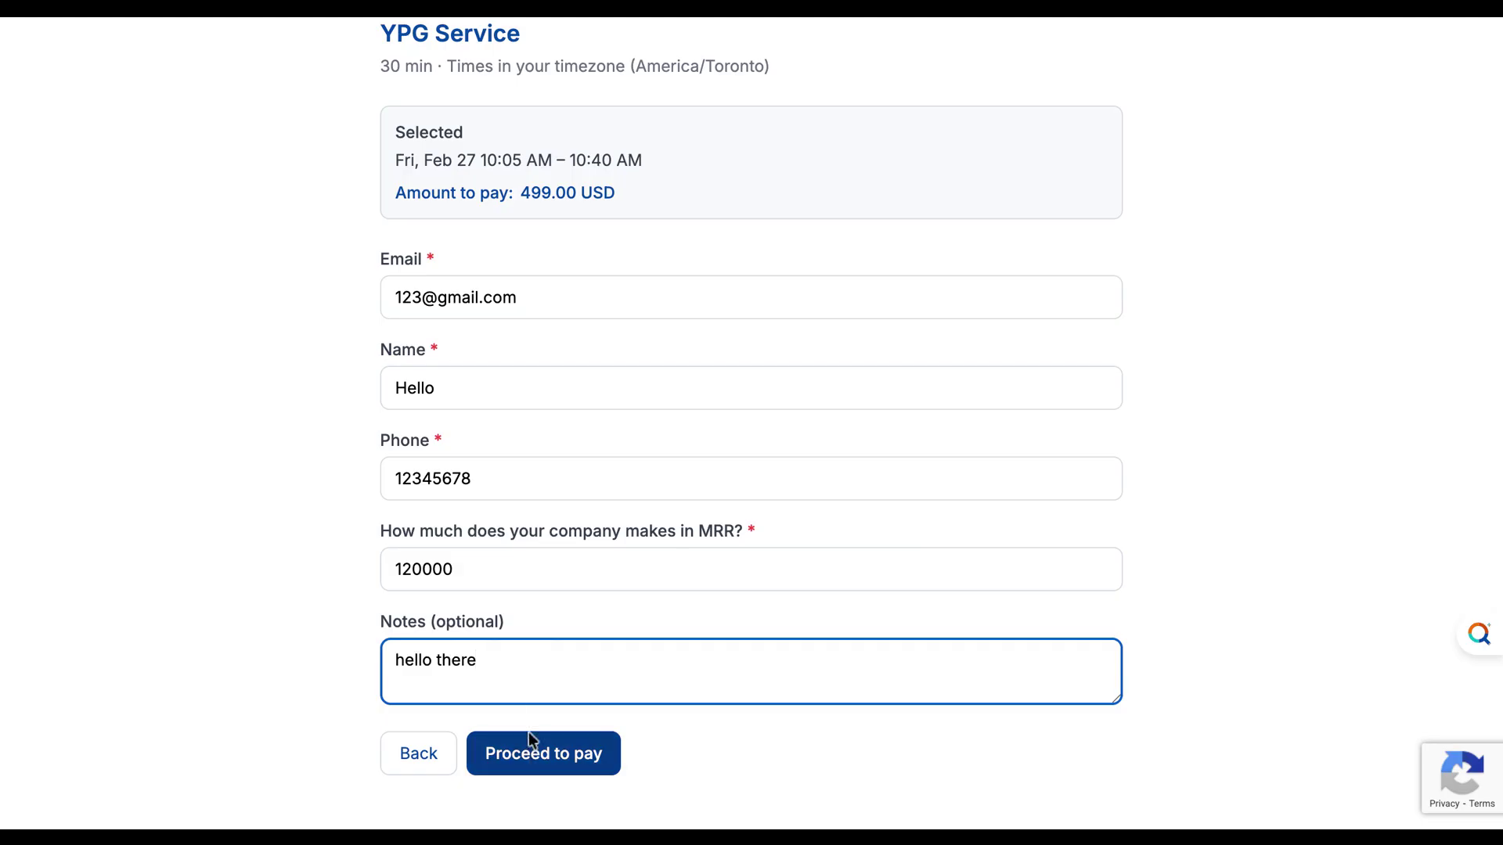
{"action": "scroll", "coordinate": [521, 665], "scroll_direction": "up", "scroll_amount": 2}
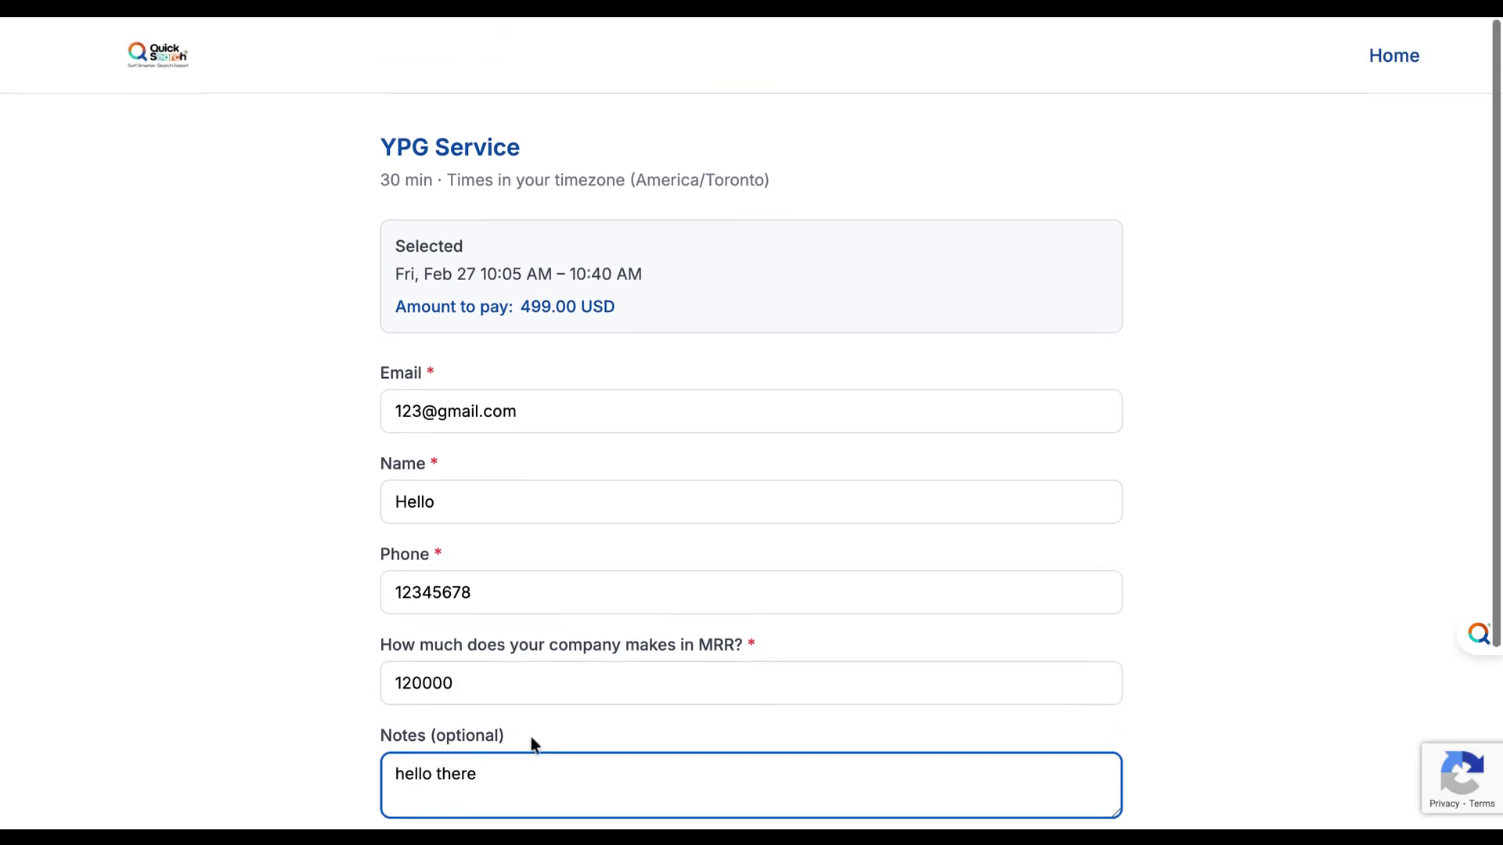
{"action": "scroll", "coordinate": [530, 744], "scroll_direction": "down", "scroll_amount": 2}
{"action": "left_click", "coordinate": [541, 729]}
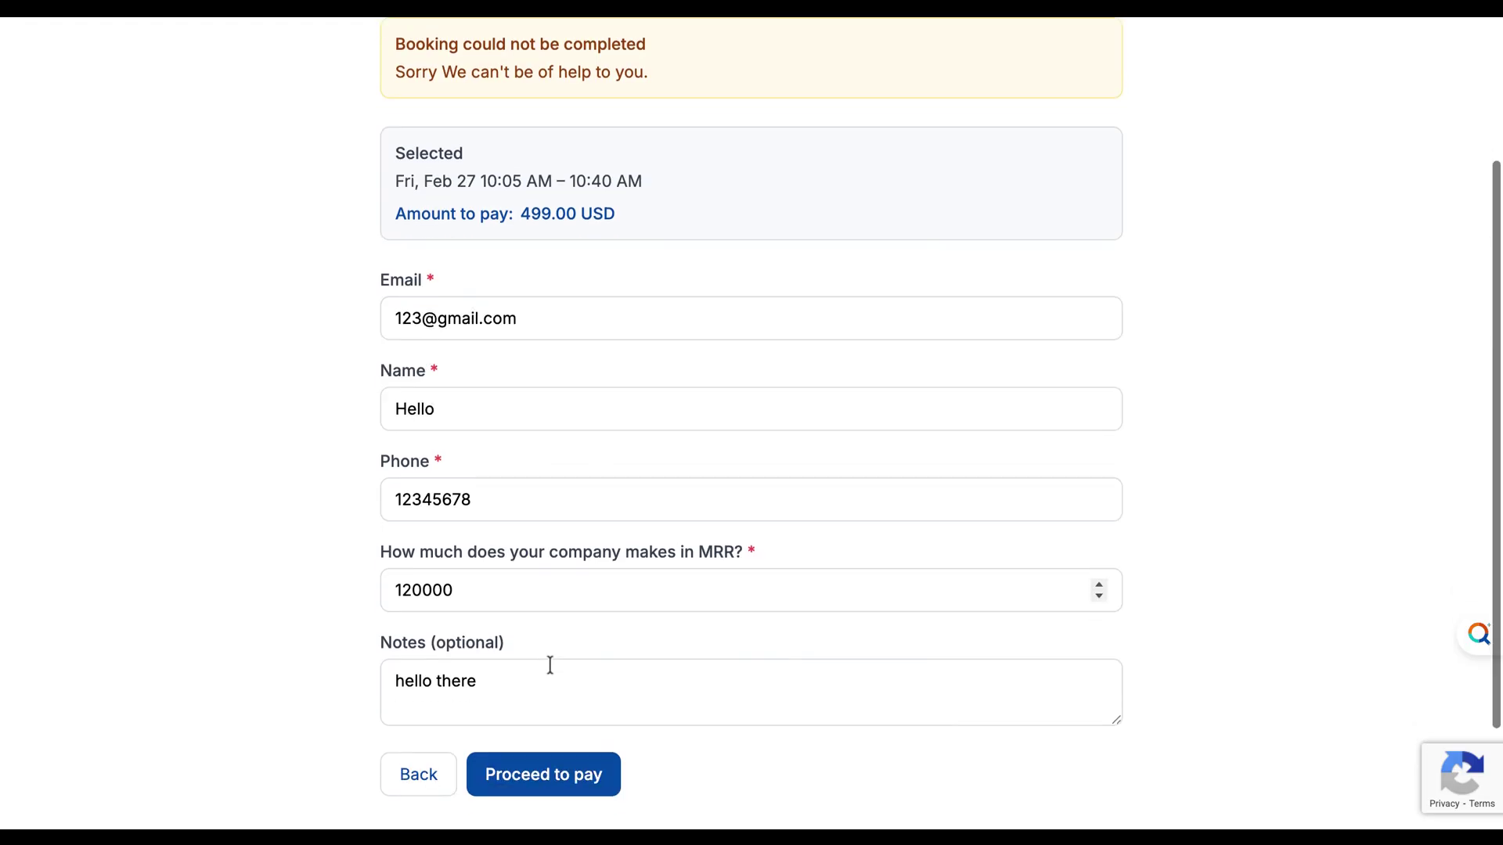
- Change the MRR value to 120001 and resubmit the booking
{"action": "scroll", "coordinate": [469, 196], "scroll_direction": "up", "scroll_amount": 1}
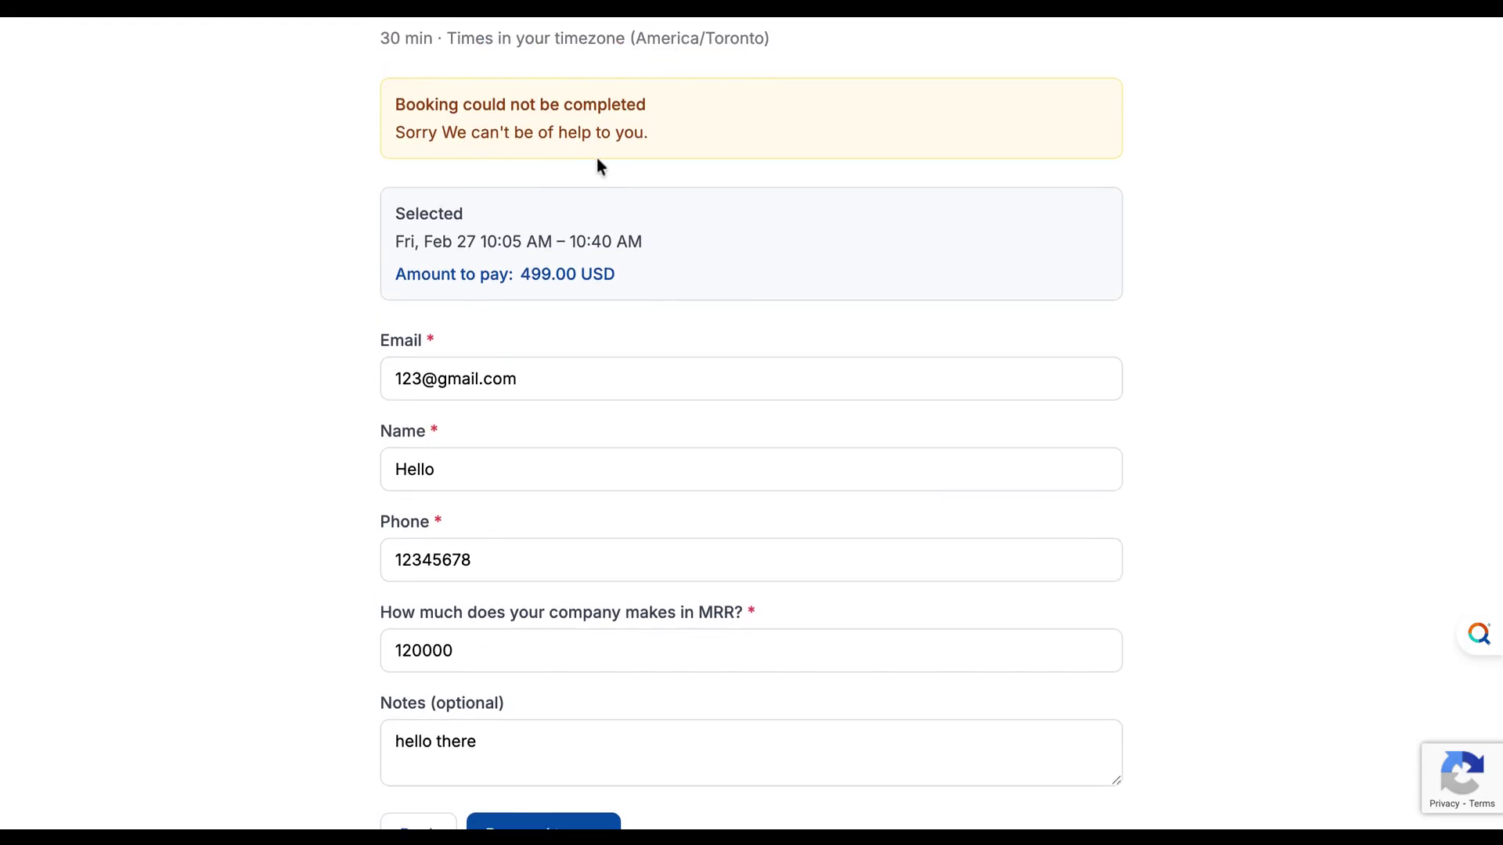
{"action": "scroll", "coordinate": [574, 372], "scroll_direction": "down", "scroll_amount": 3}
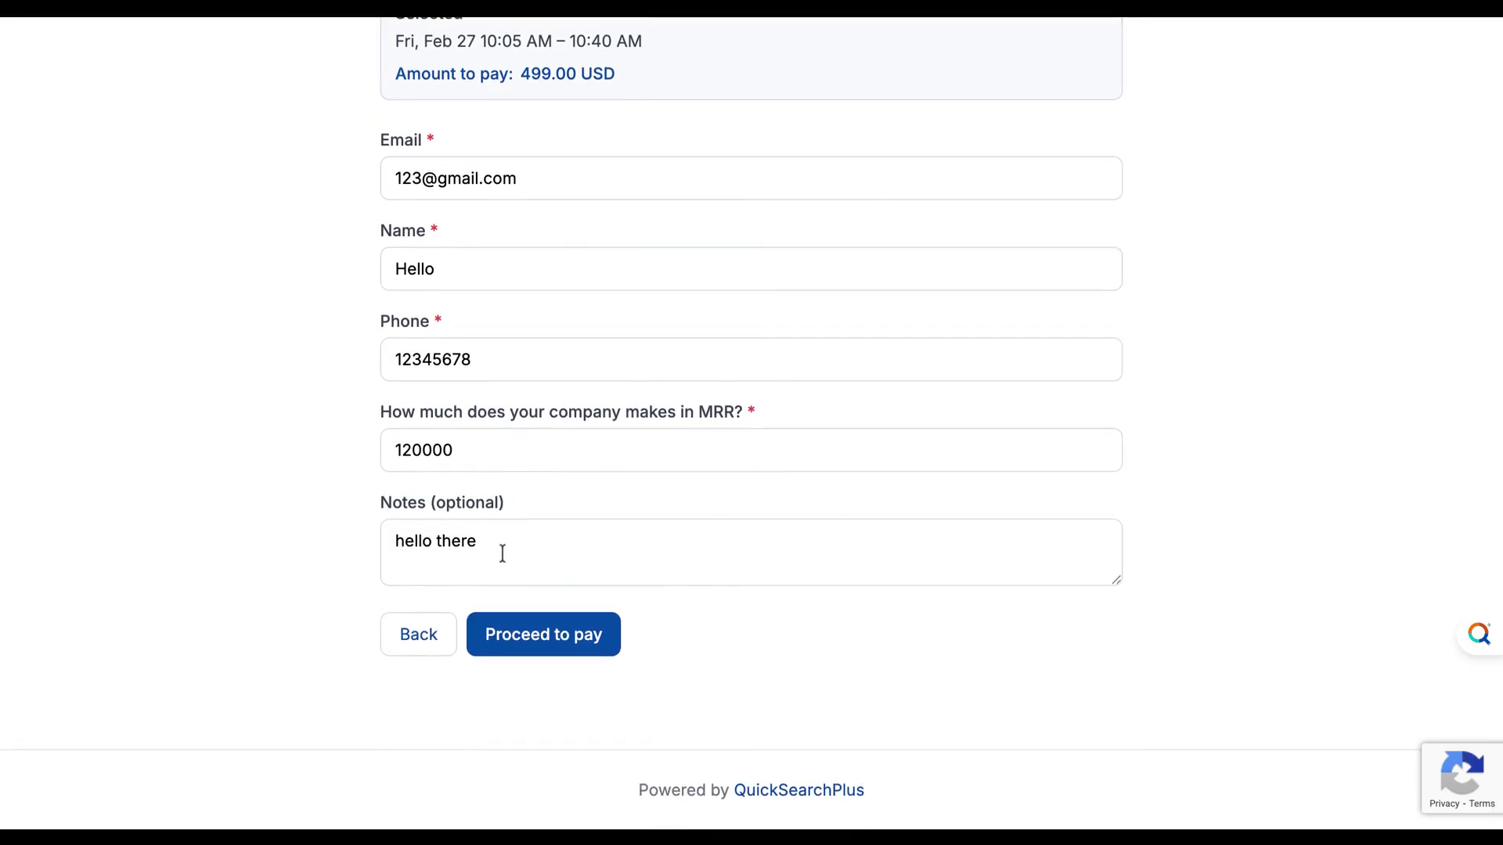
{"action": "left_click_drag", "start_coordinate": [476, 447], "coordinate": [379, 446]}
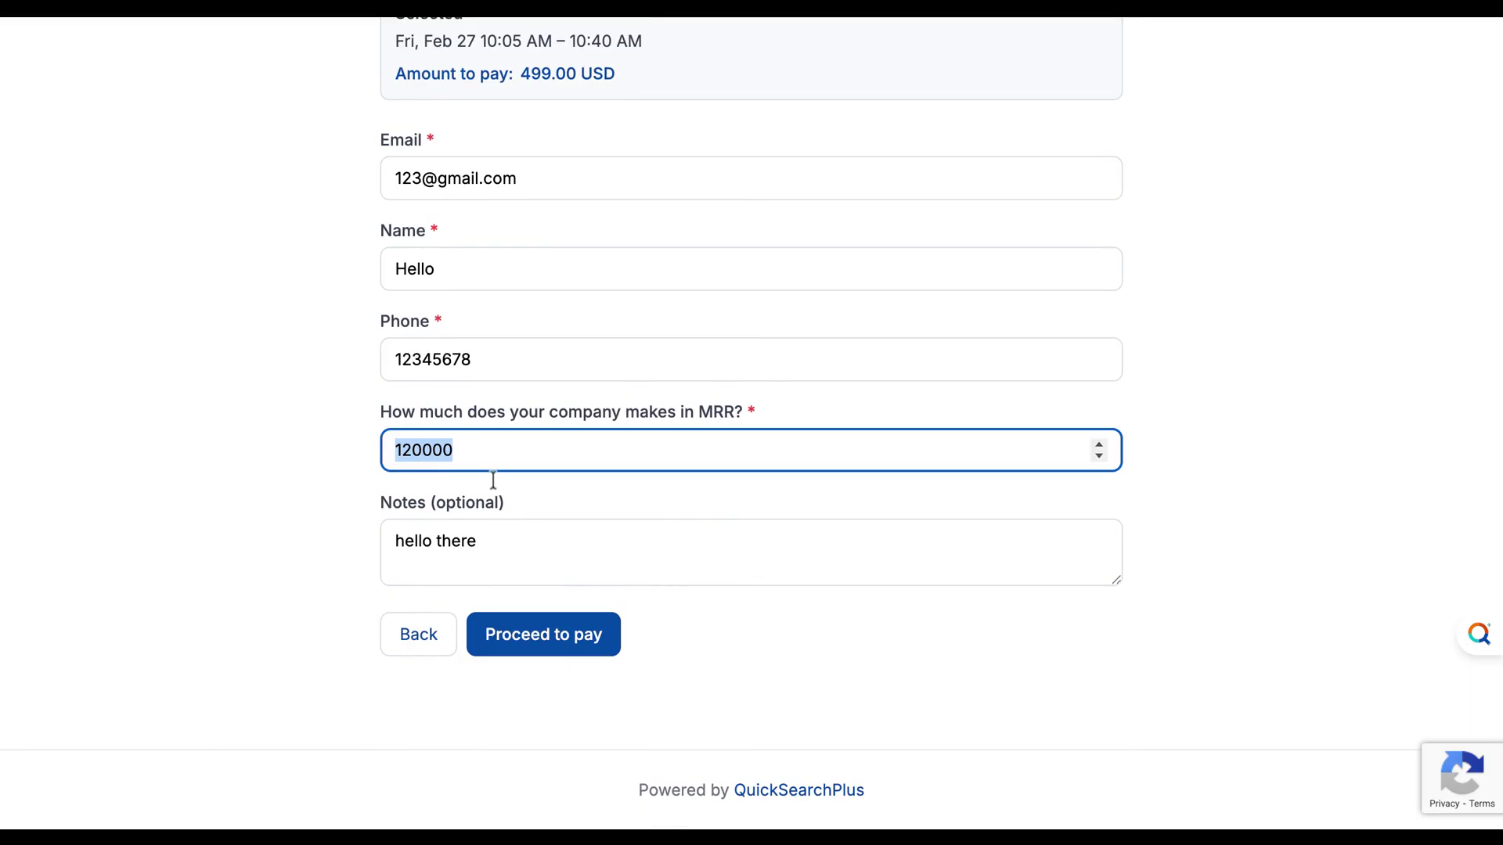
{"action": "key", "text": "Up"}
{"action": "key", "text": "Return"}
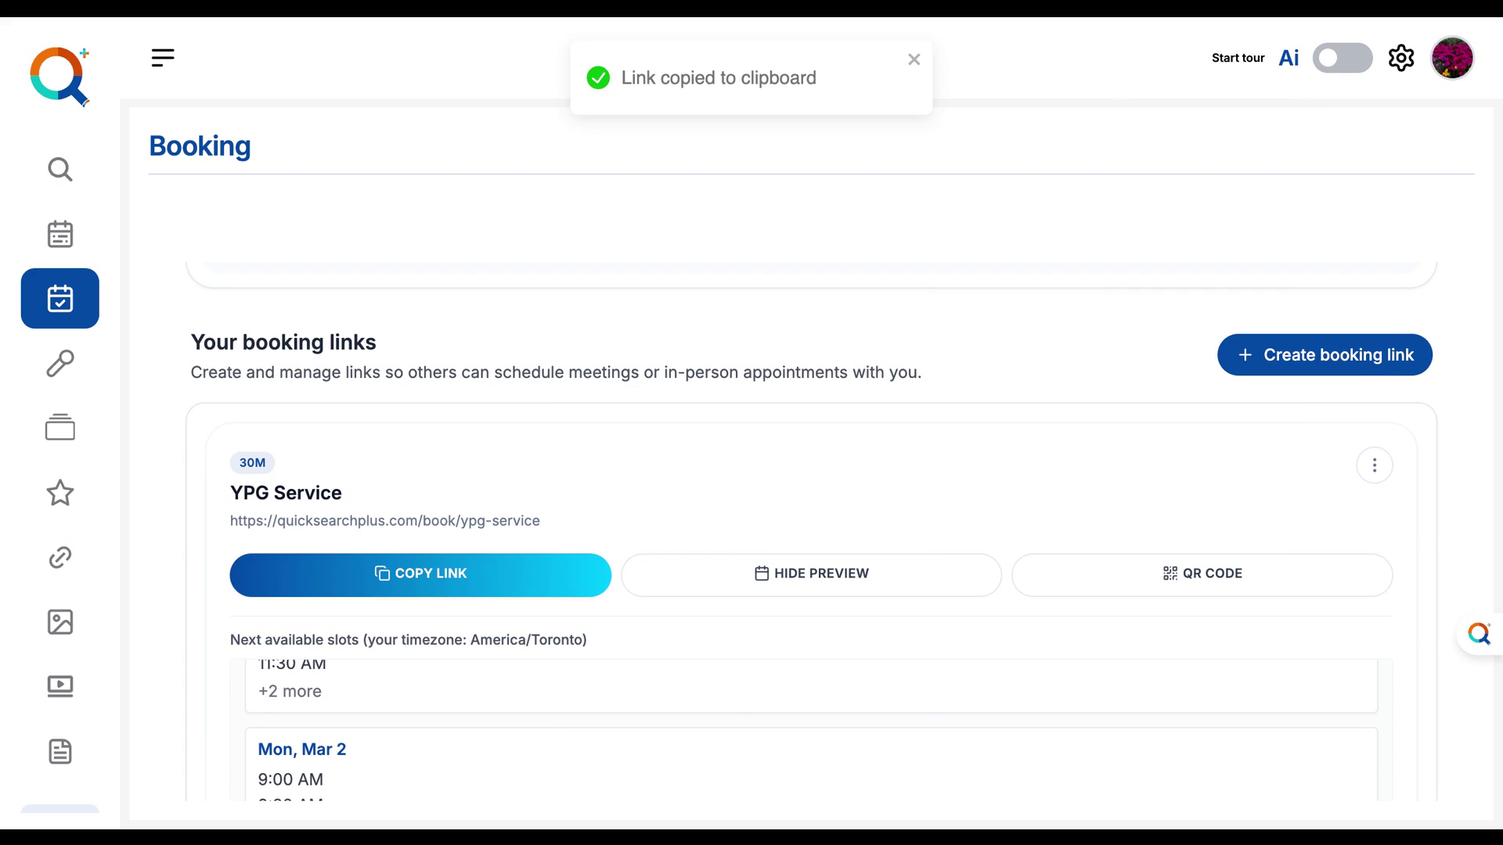
{"action": "scroll", "coordinate": [362, 328], "scroll_direction": "down", "scroll_amount": 1}
{"action": "scroll", "coordinate": [362, 329], "scroll_direction": "up", "scroll_amount": 5}
{"action": "scroll", "coordinate": [389, 526], "scroll_direction": "down", "scroll_amount": 1}
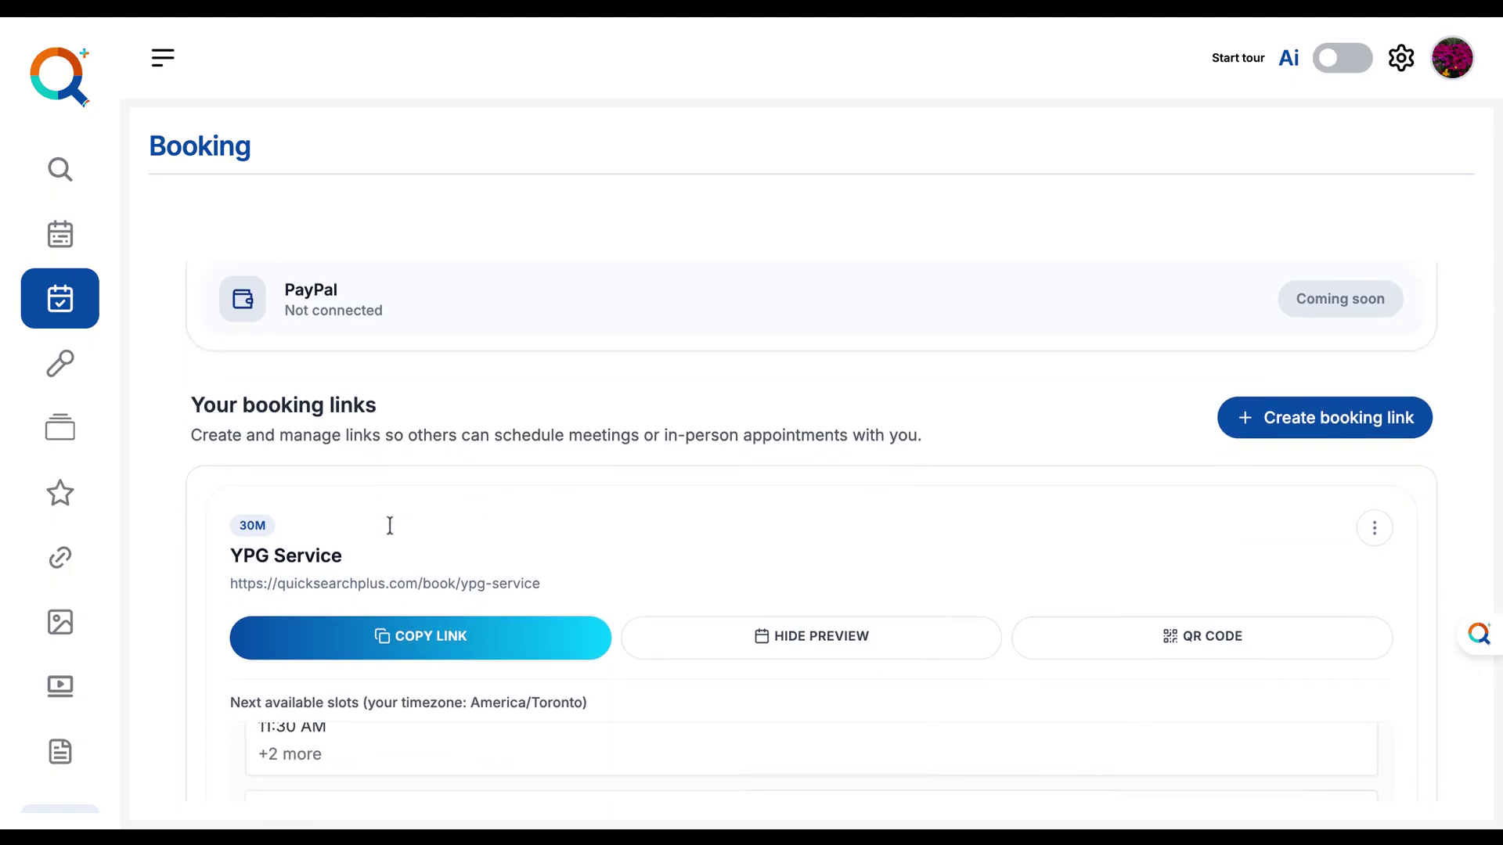
{"action": "scroll", "coordinate": [176, 400], "scroll_direction": "up", "scroll_amount": 2}
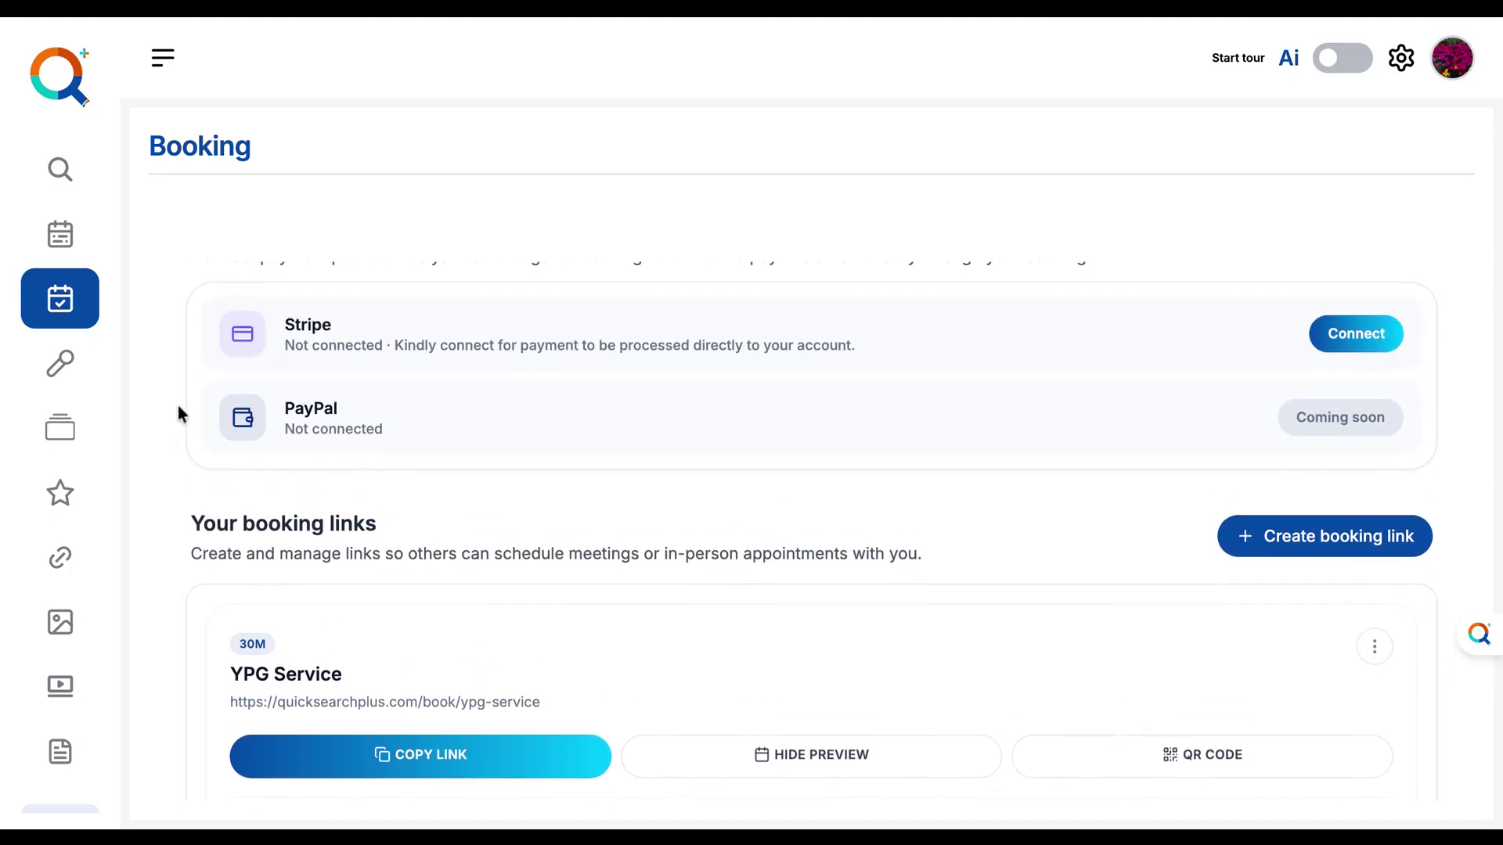
- Open the Agenda Hub calendar and toggle the Paid only and booking-links-only filters on and off
{"action": "left_click", "coordinate": [68, 238]}
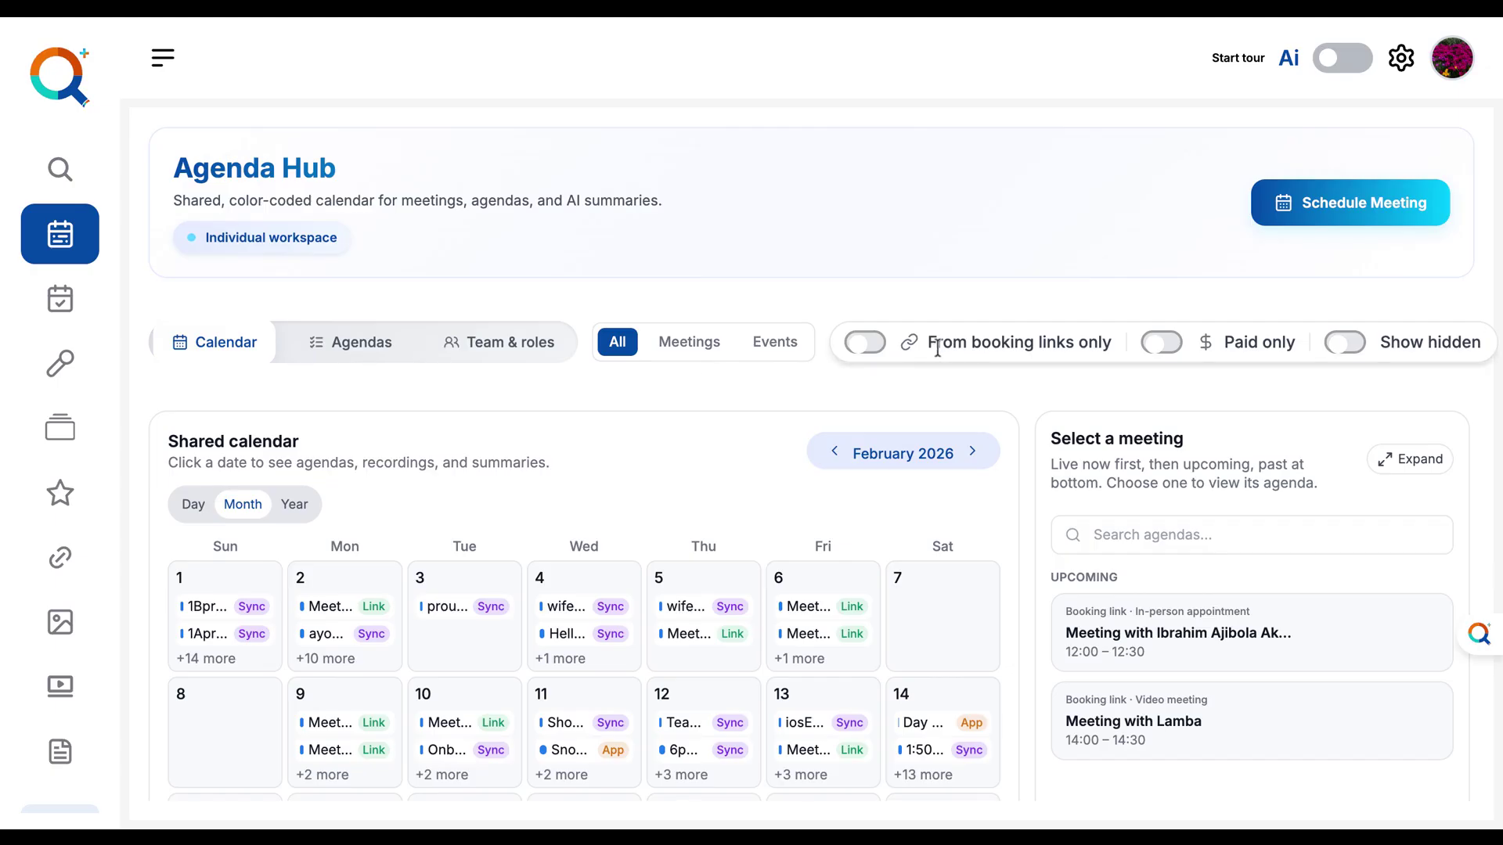
{"action": "scroll", "coordinate": [977, 479], "scroll_direction": "down", "scroll_amount": 2}
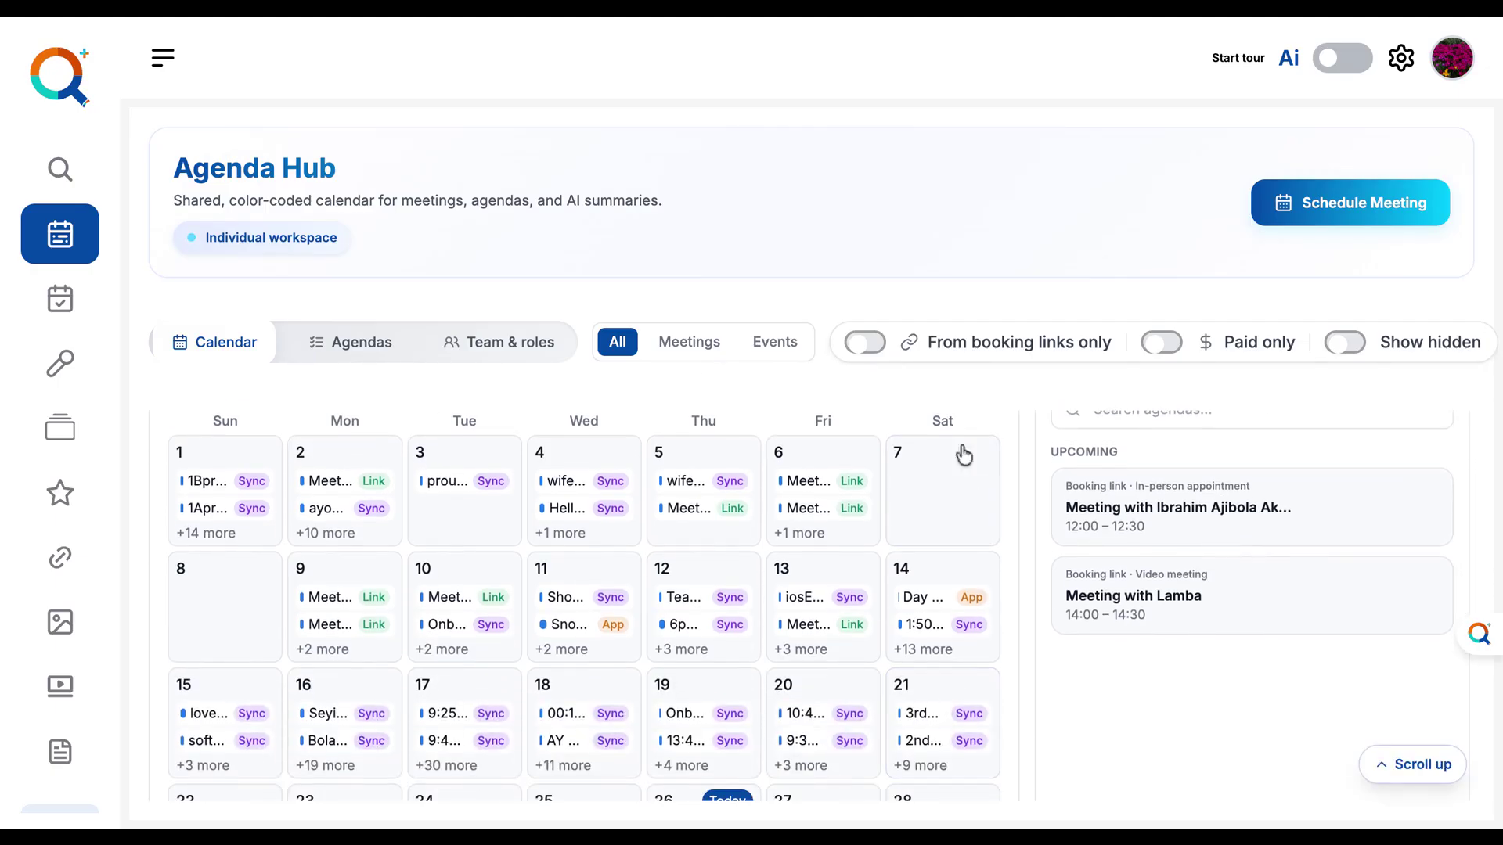
{"action": "left_click", "coordinate": [1163, 342]}
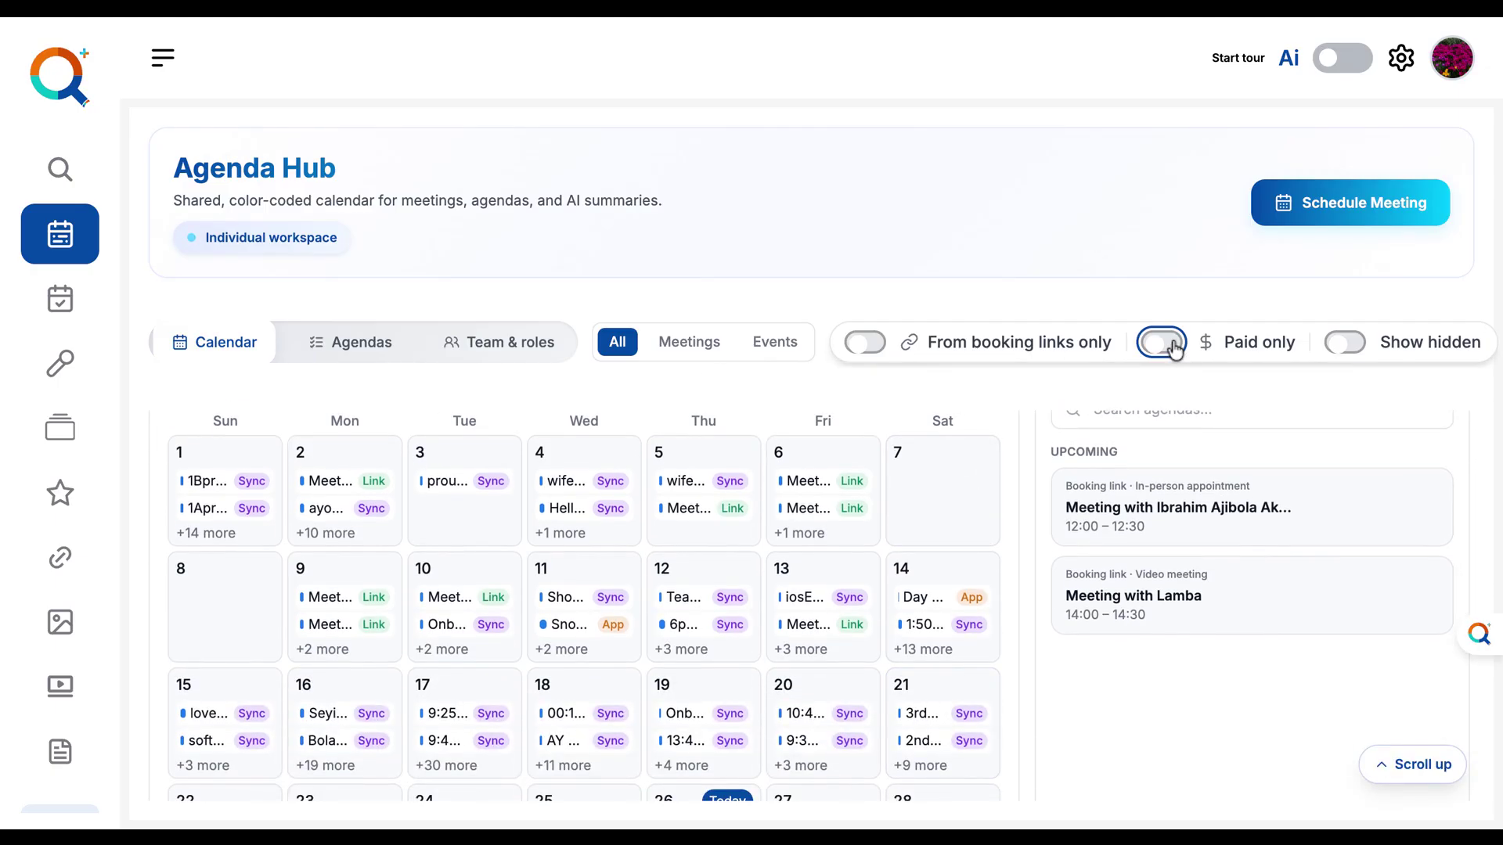
{"action": "scroll", "coordinate": [861, 595], "scroll_direction": "down", "scroll_amount": 3}
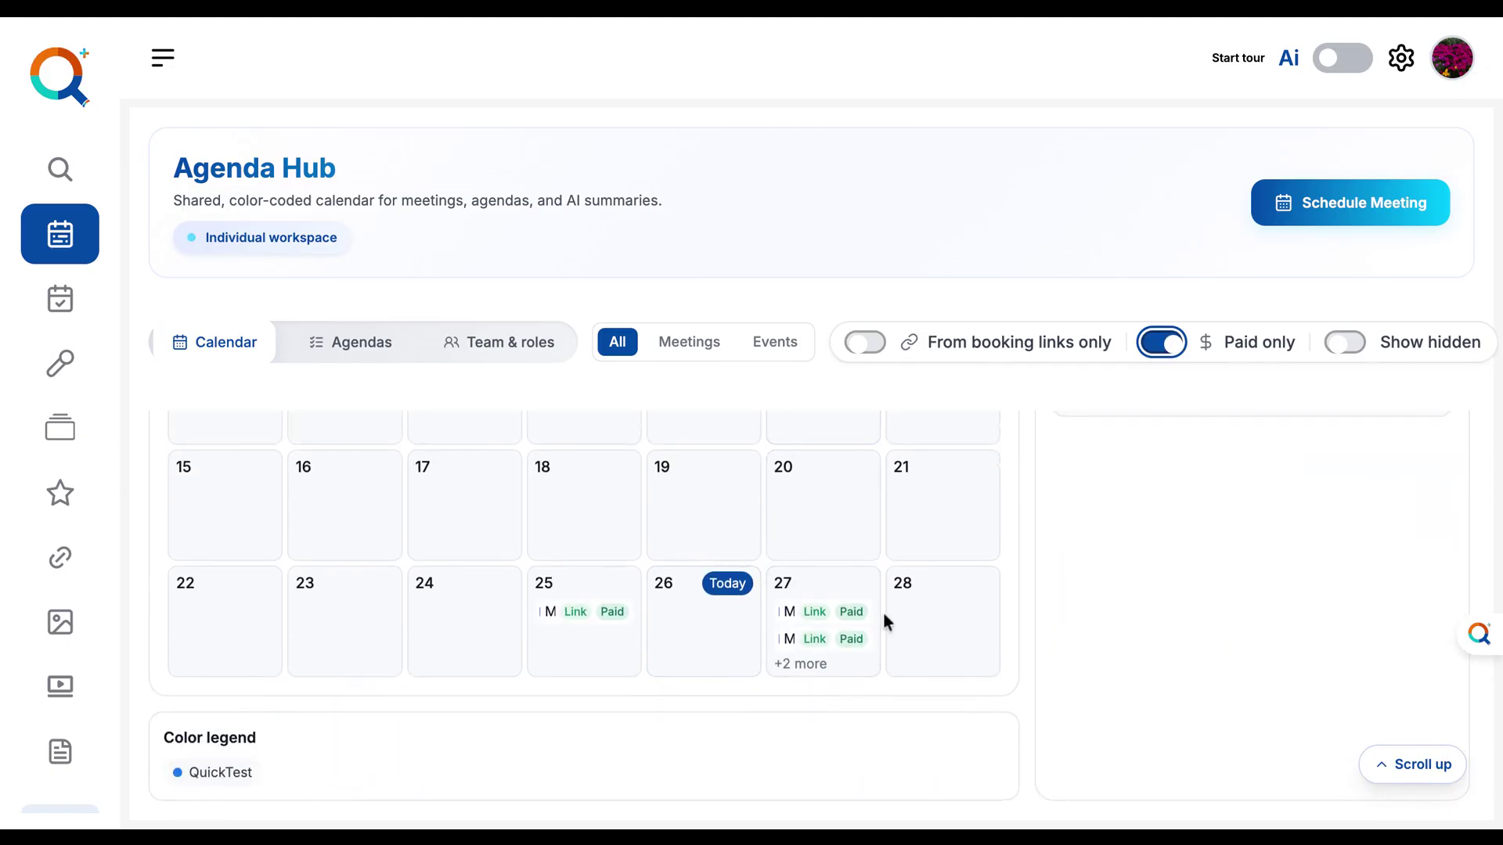
{"action": "left_click", "coordinate": [1161, 342]}
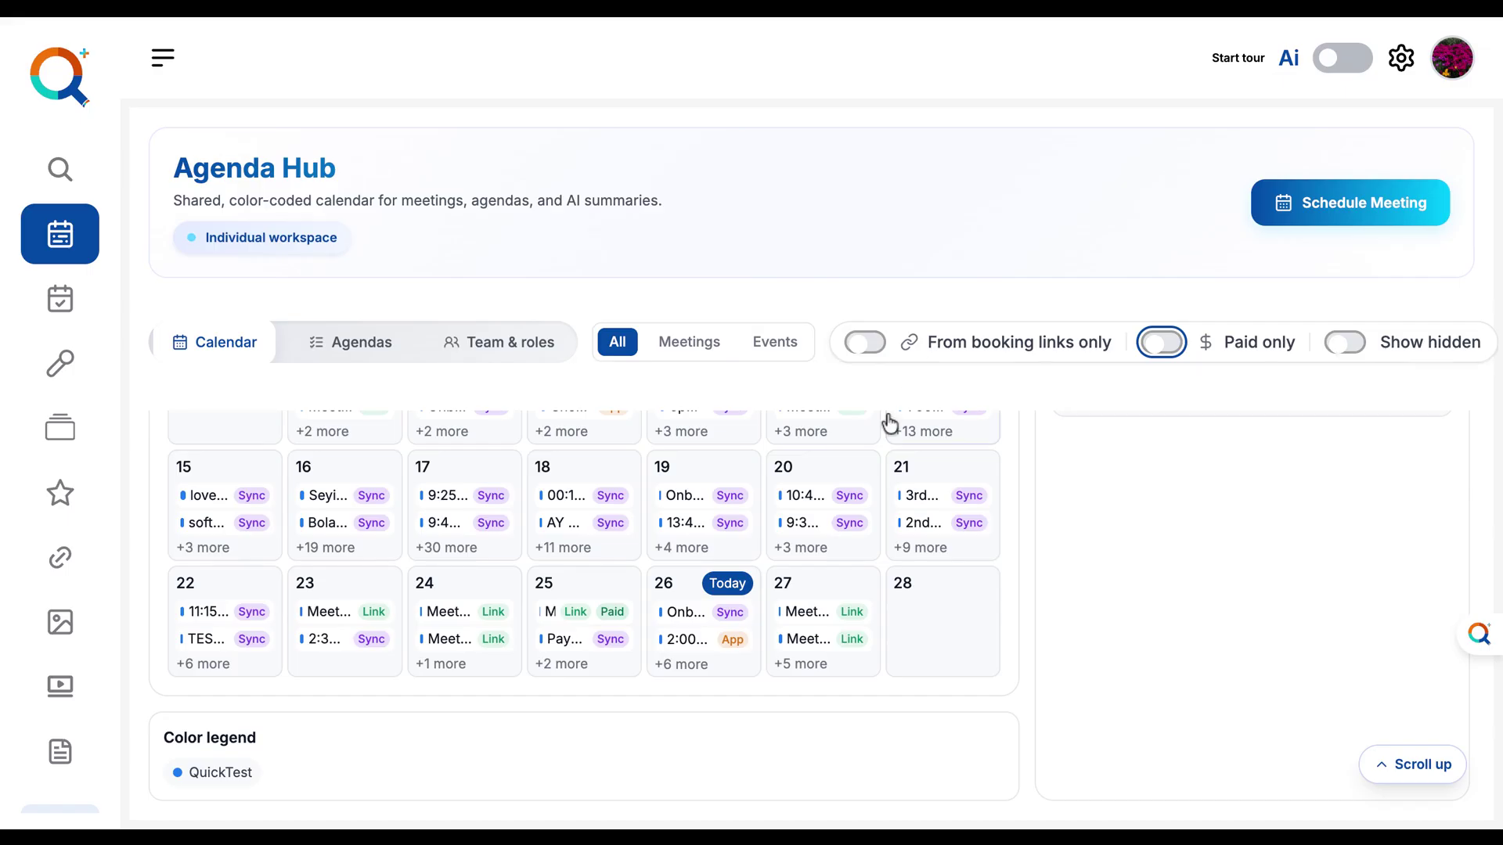
{"action": "left_click", "coordinate": [866, 343]}
{"action": "scroll", "coordinate": [826, 481], "scroll_direction": "up", "scroll_amount": 5}
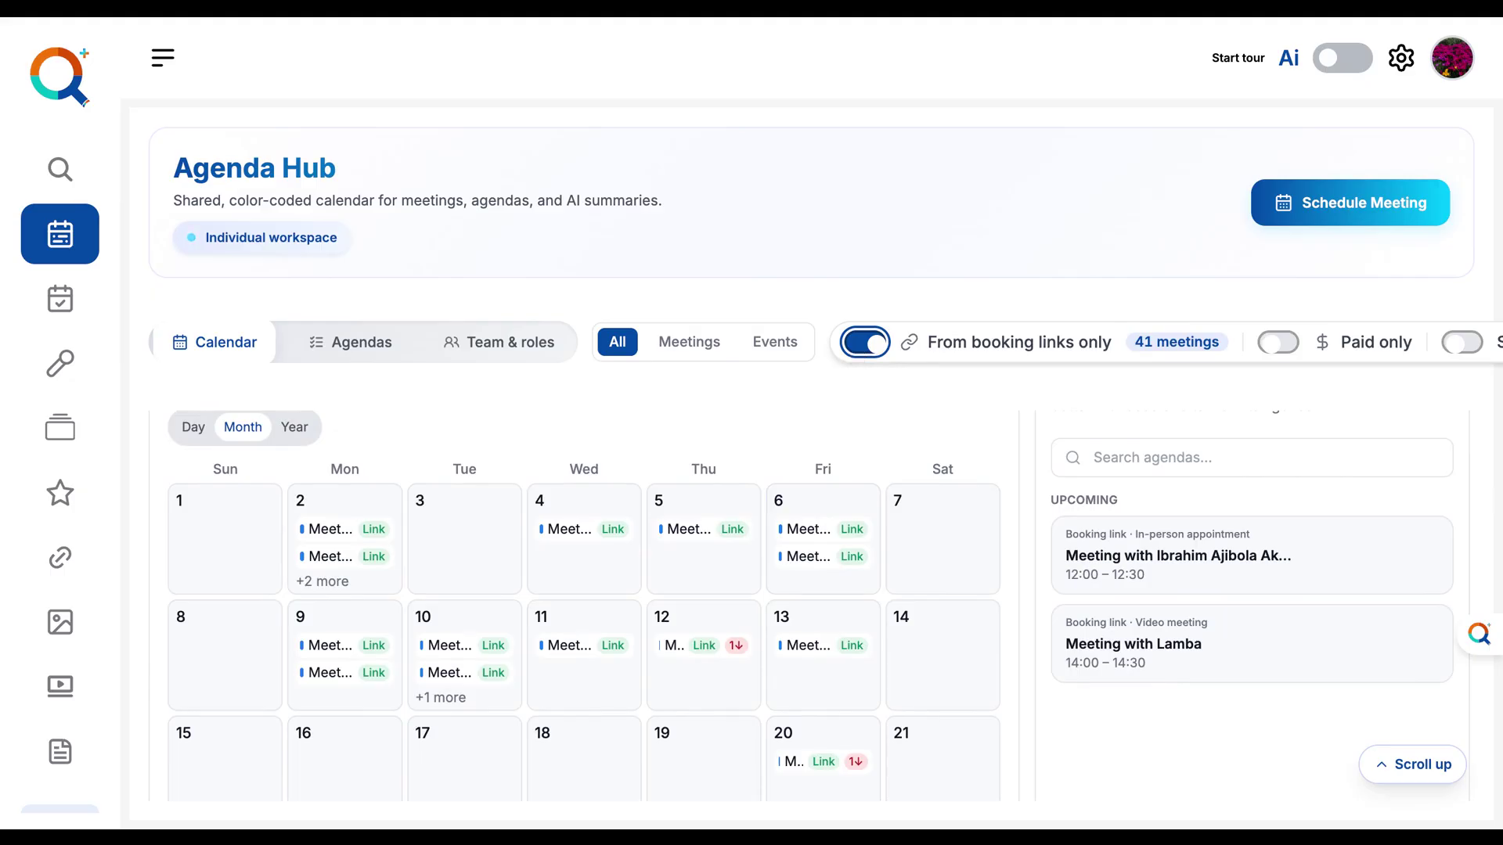
{"action": "left_click", "coordinate": [866, 343]}
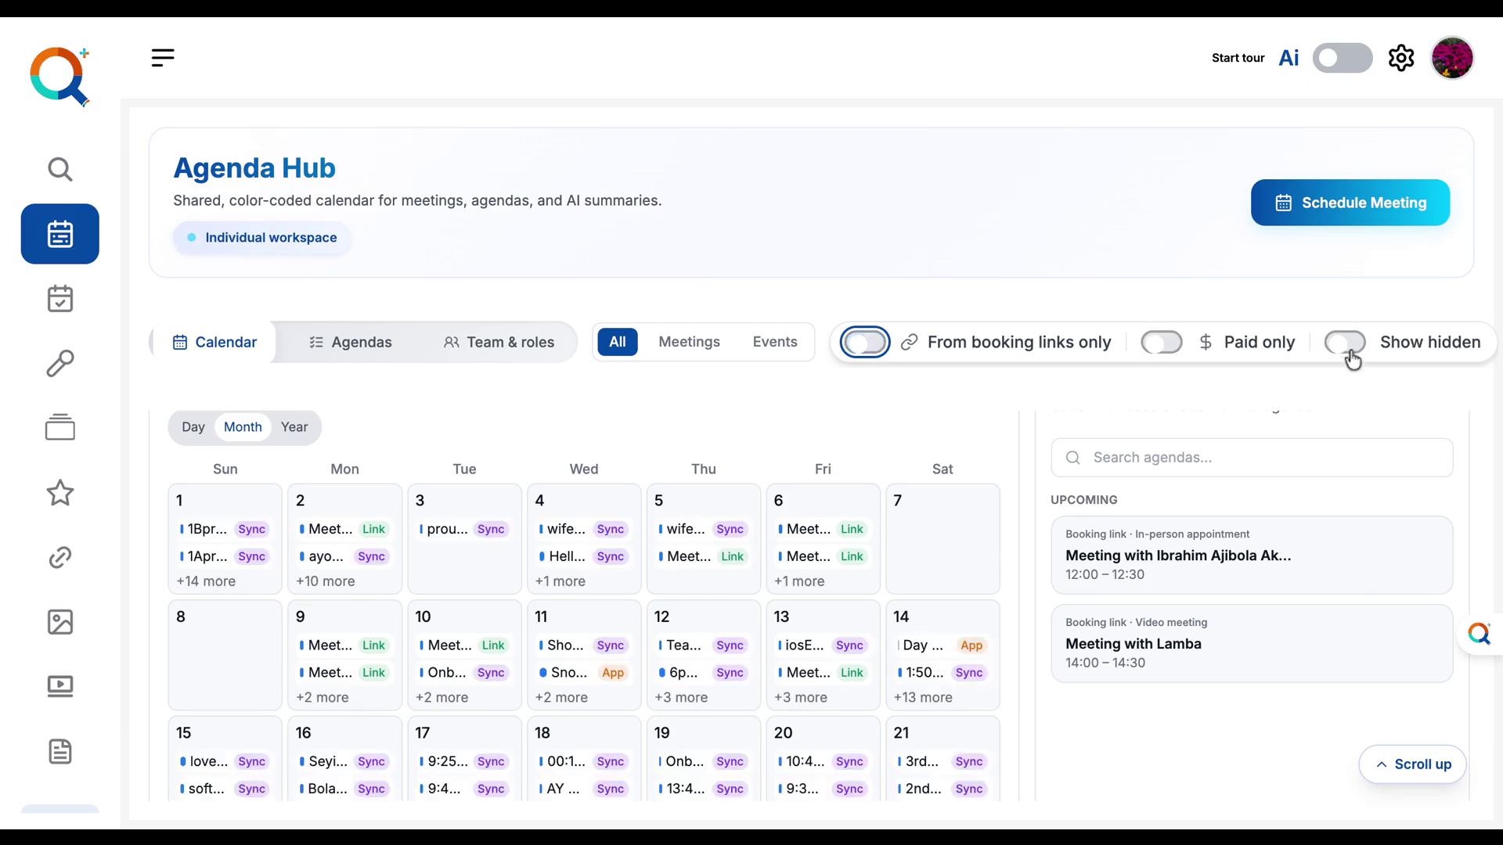
- Show the meetings for today, February 26
{"action": "scroll", "coordinate": [949, 570], "scroll_direction": "down", "scroll_amount": 3}
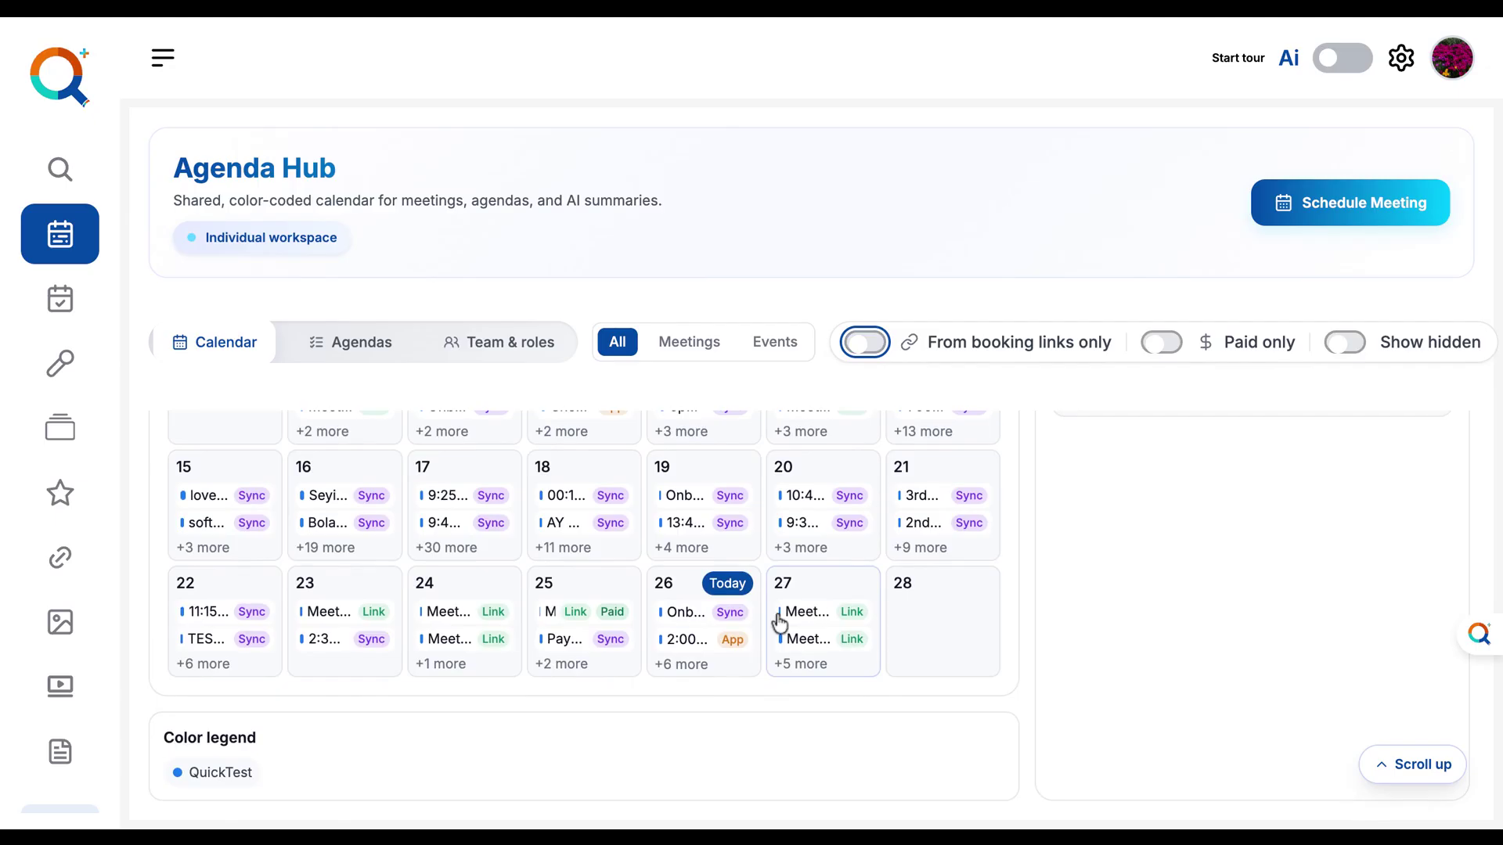
{"action": "left_click", "coordinate": [704, 634]}
{"action": "scroll", "coordinate": [782, 576], "scroll_direction": "up", "scroll_amount": 3}
{"action": "scroll", "coordinate": [783, 575], "scroll_direction": "down", "scroll_amount": 4}
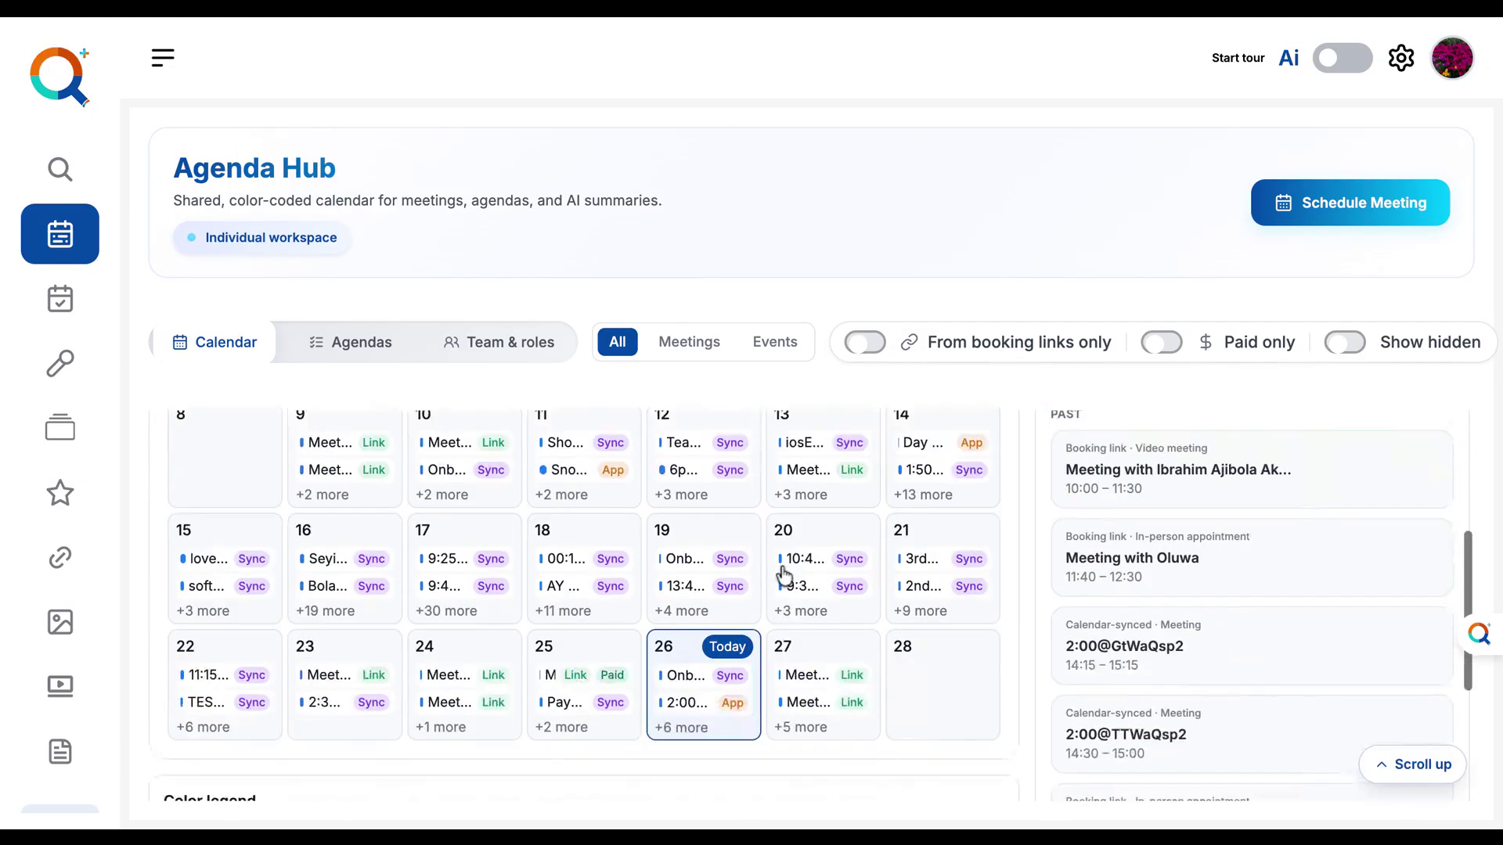
{"action": "scroll", "coordinate": [1159, 548], "scroll_direction": "up", "scroll_amount": 1}
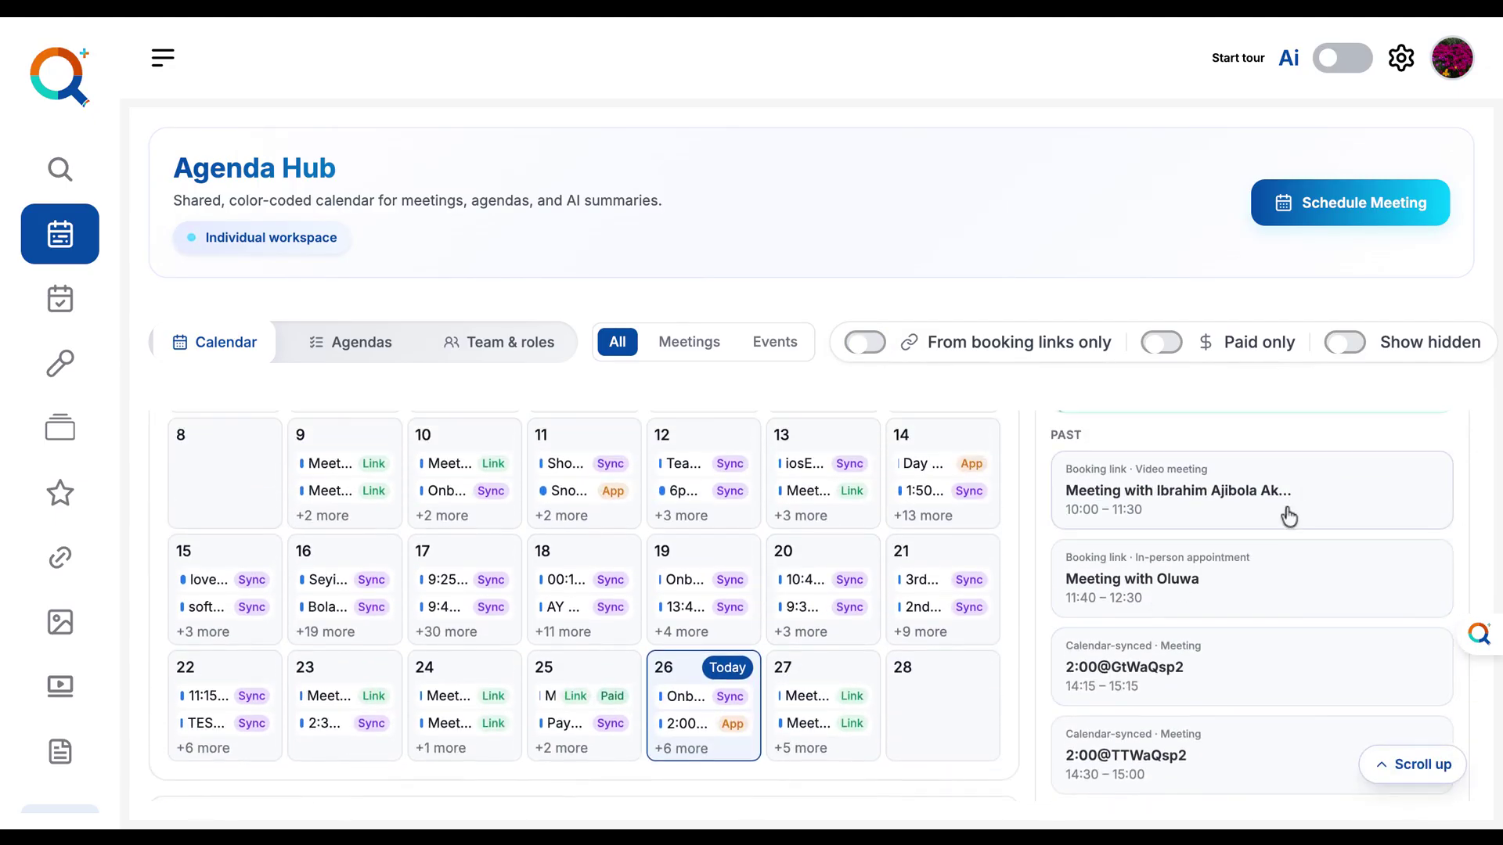
- Hide the in-person Meeting with Oluwa using its Hide from list action
{"action": "left_click", "coordinate": [1249, 601]}
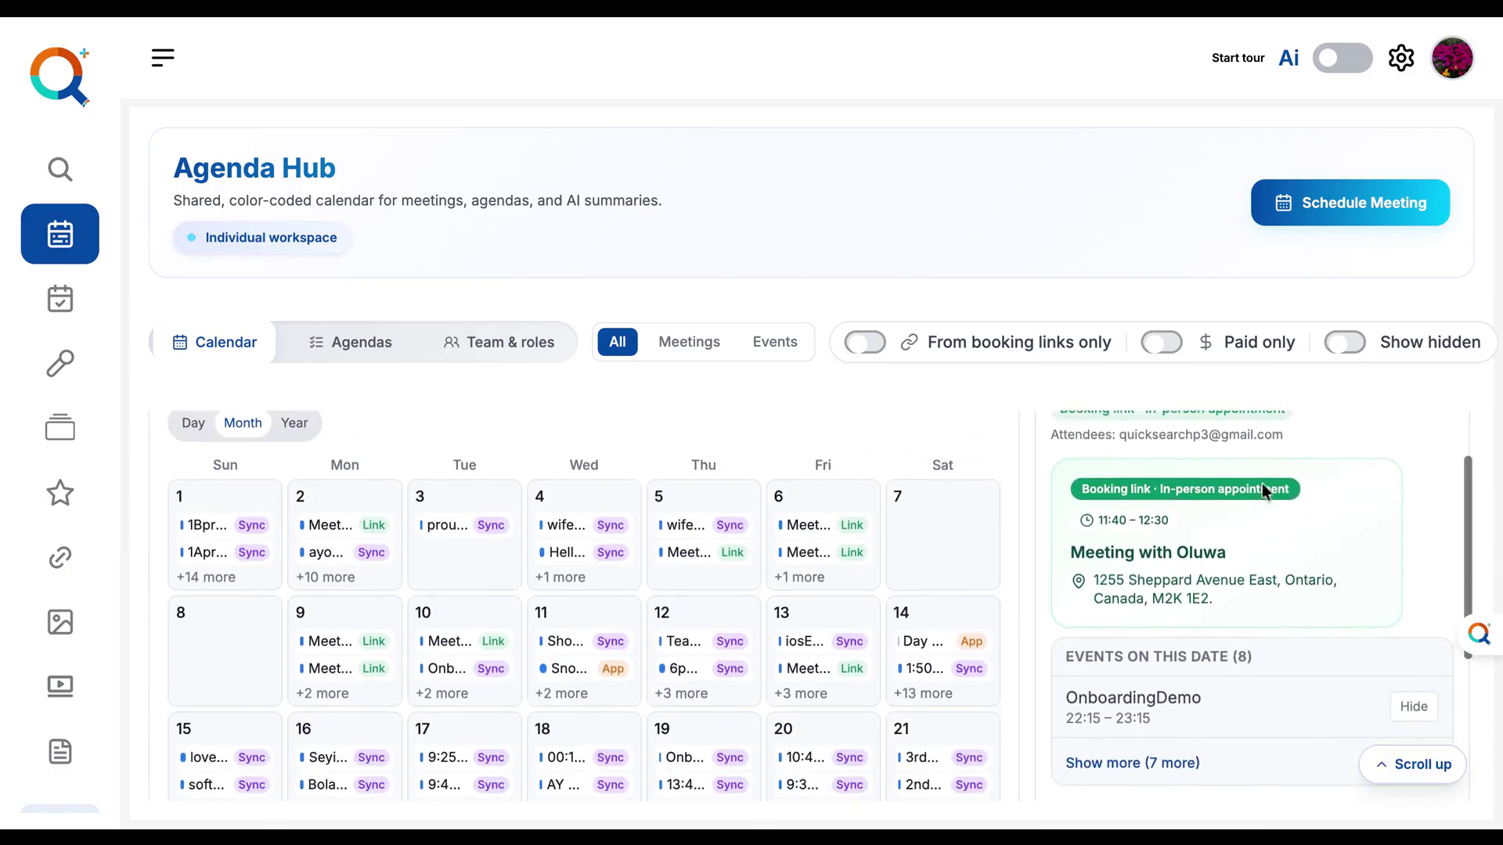
{"action": "left_click", "coordinate": [1432, 449]}
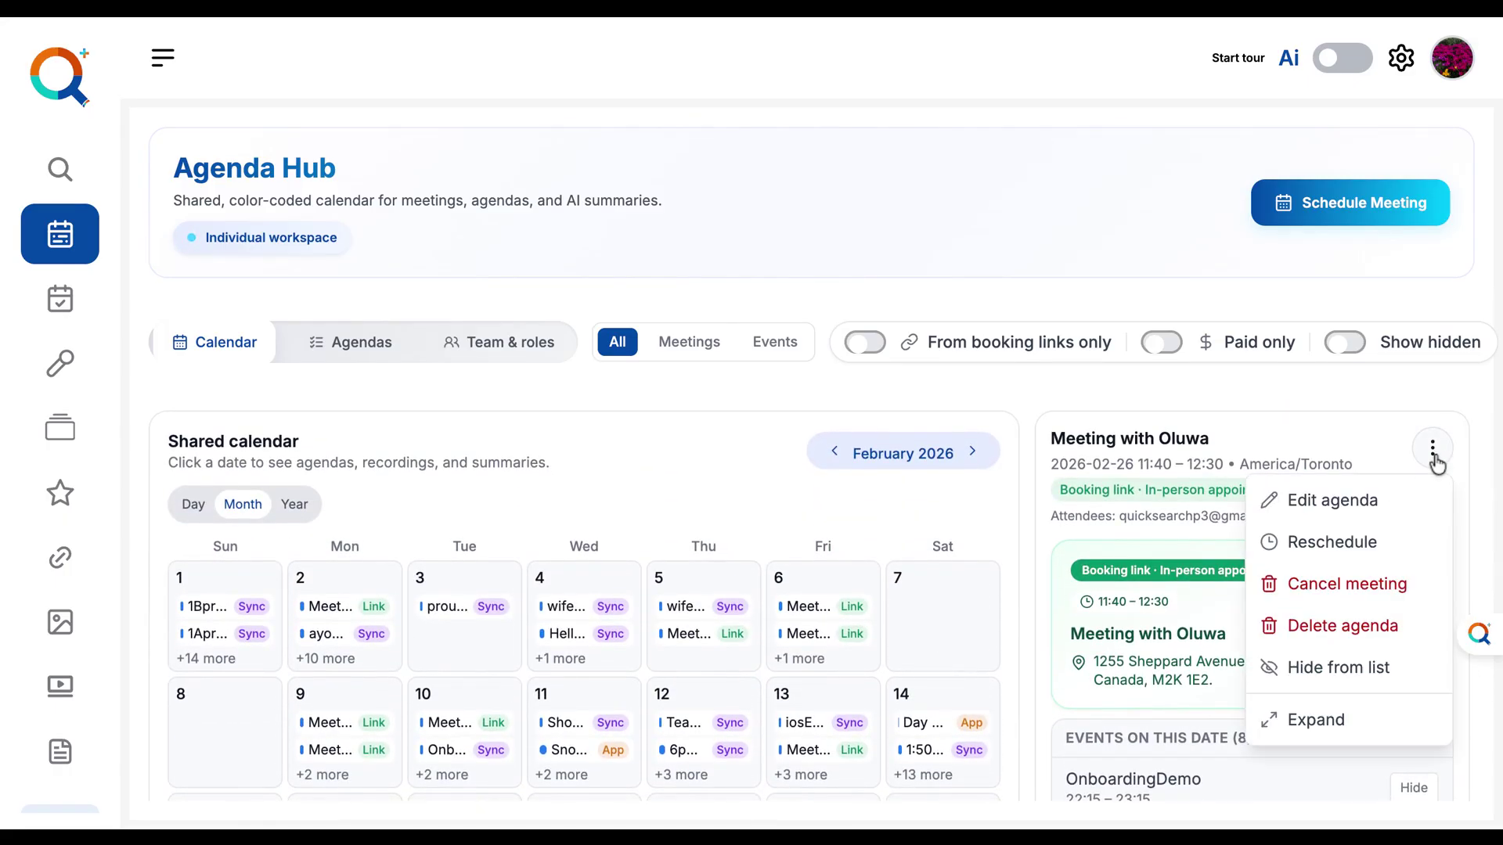
{"action": "left_click", "coordinate": [1346, 683]}
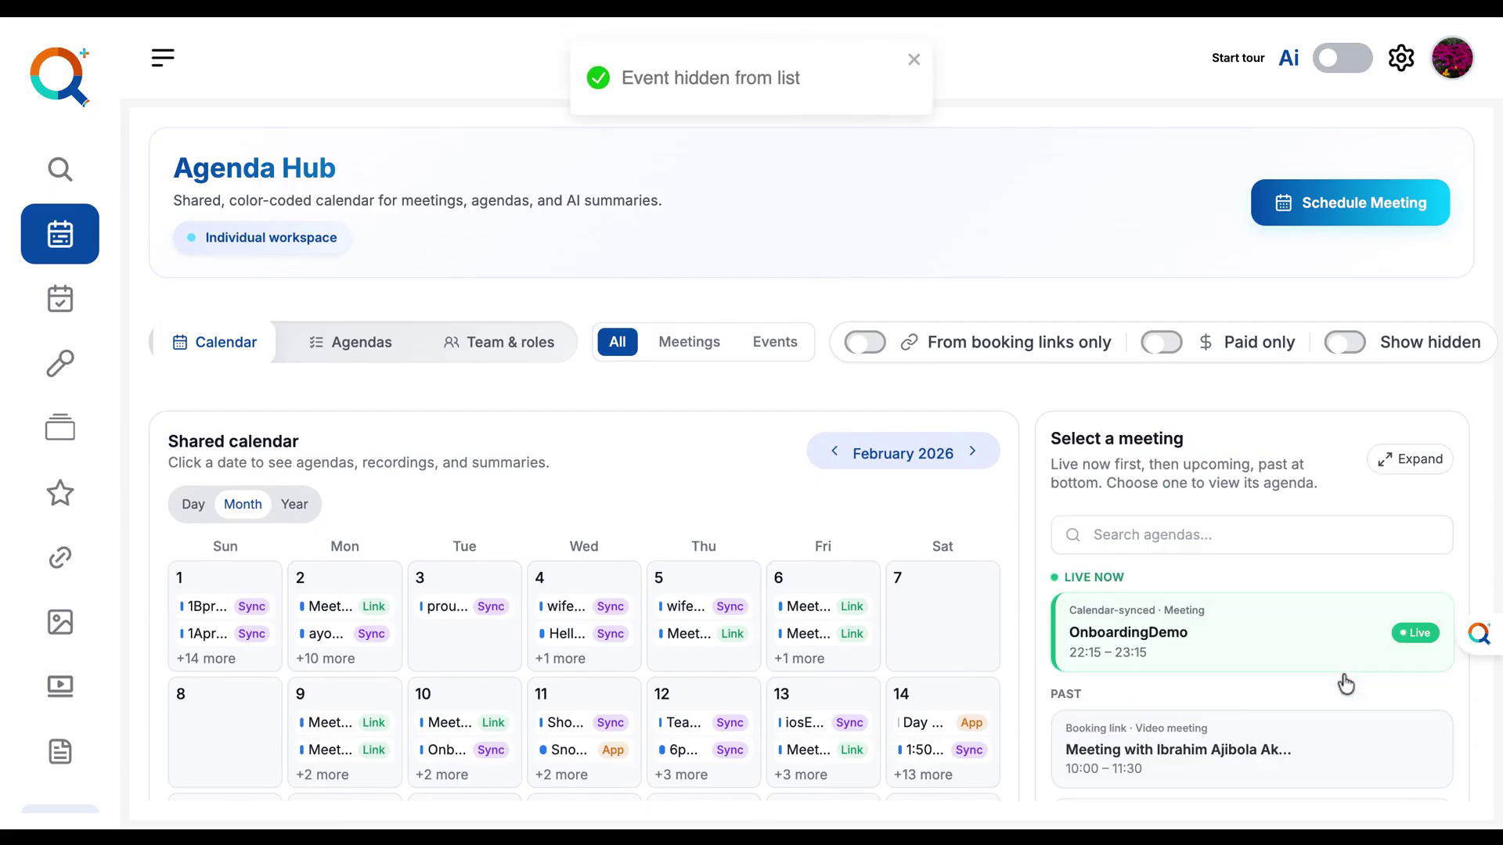
{"action": "scroll", "coordinate": [1280, 674], "scroll_direction": "down", "scroll_amount": 5}
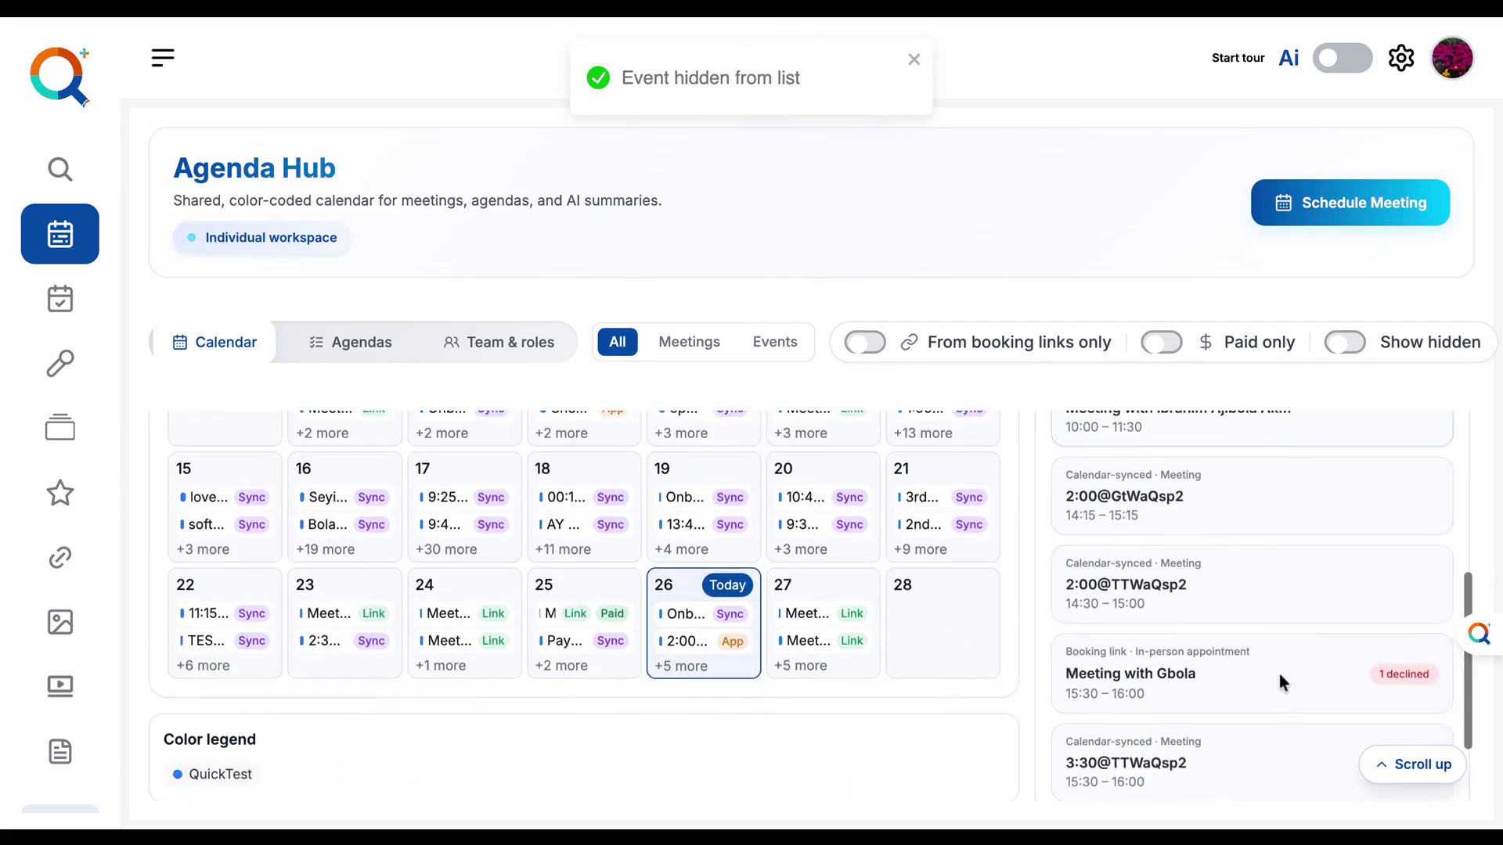
{"action": "scroll", "coordinate": [992, 626], "scroll_direction": "up", "scroll_amount": 5}
{"action": "scroll", "coordinate": [992, 626], "scroll_direction": "down", "scroll_amount": 1}
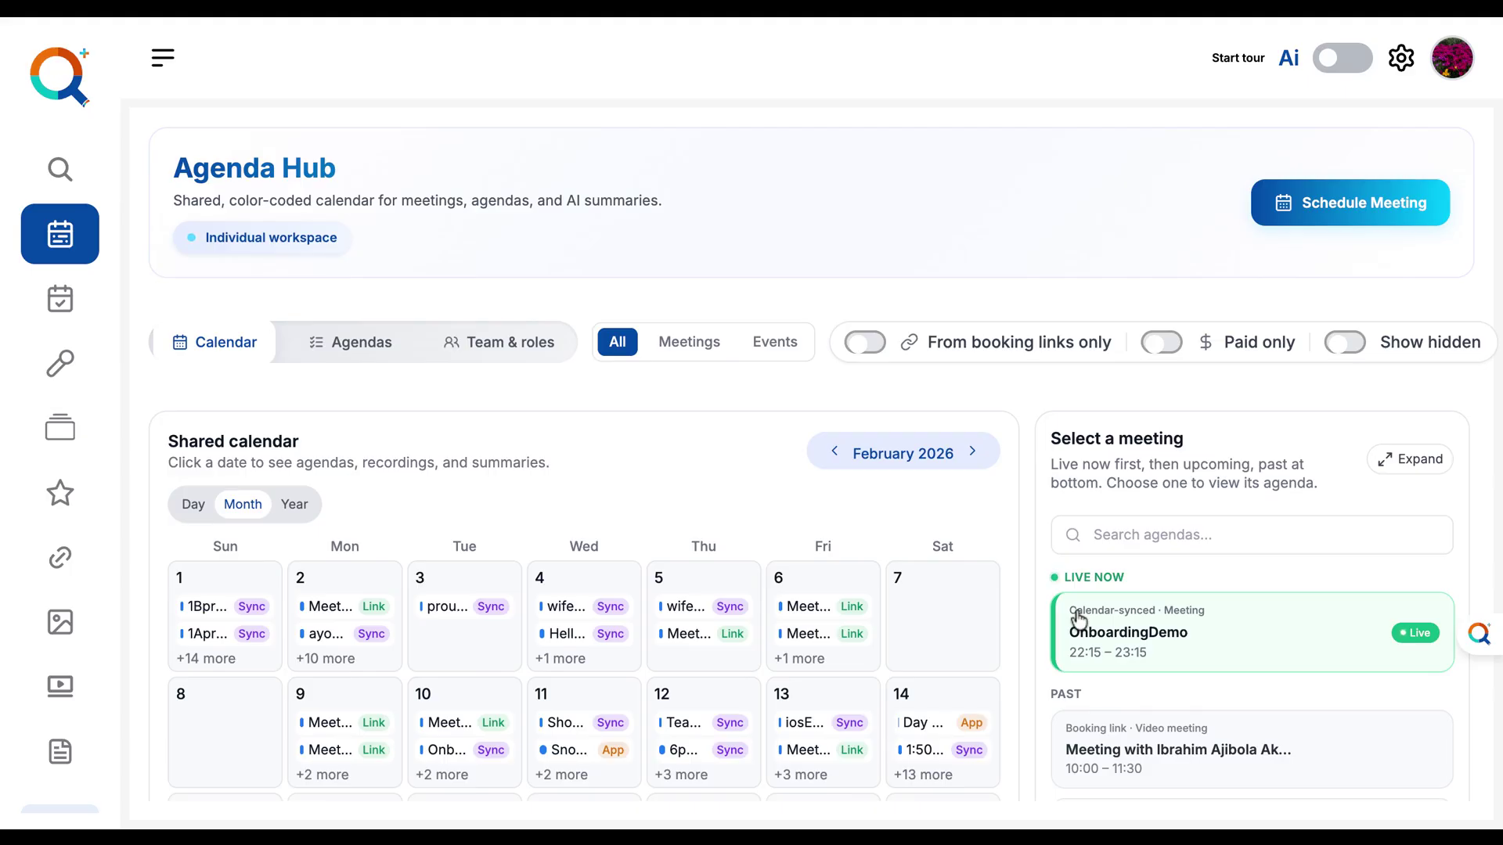
- Turn on Show hidden and unhide the Meeting with Oluwa
{"action": "left_click", "coordinate": [1358, 342]}
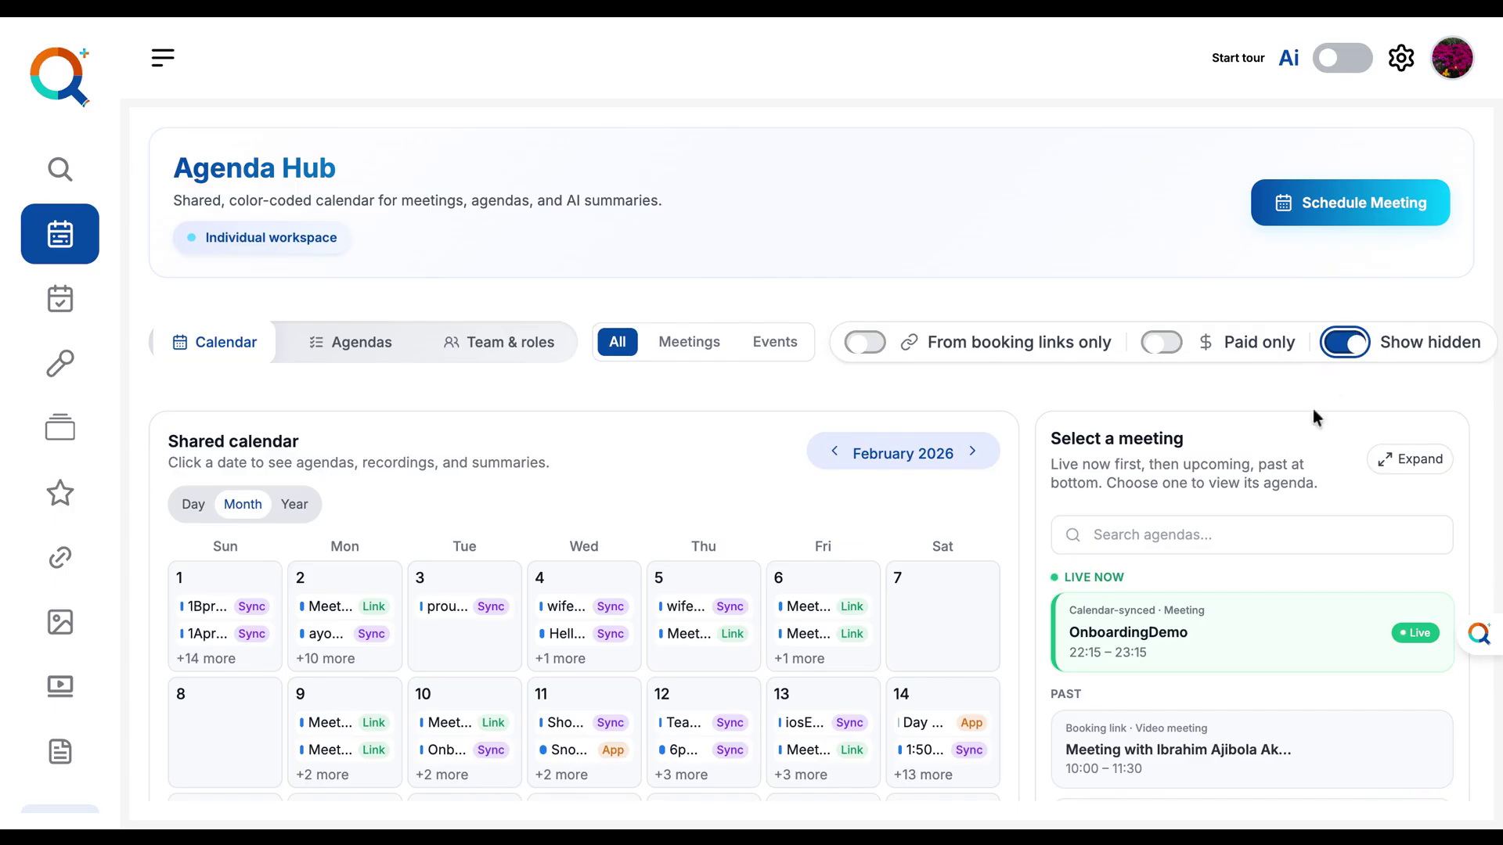
{"action": "scroll", "coordinate": [1256, 518], "scroll_direction": "up", "scroll_amount": 1}
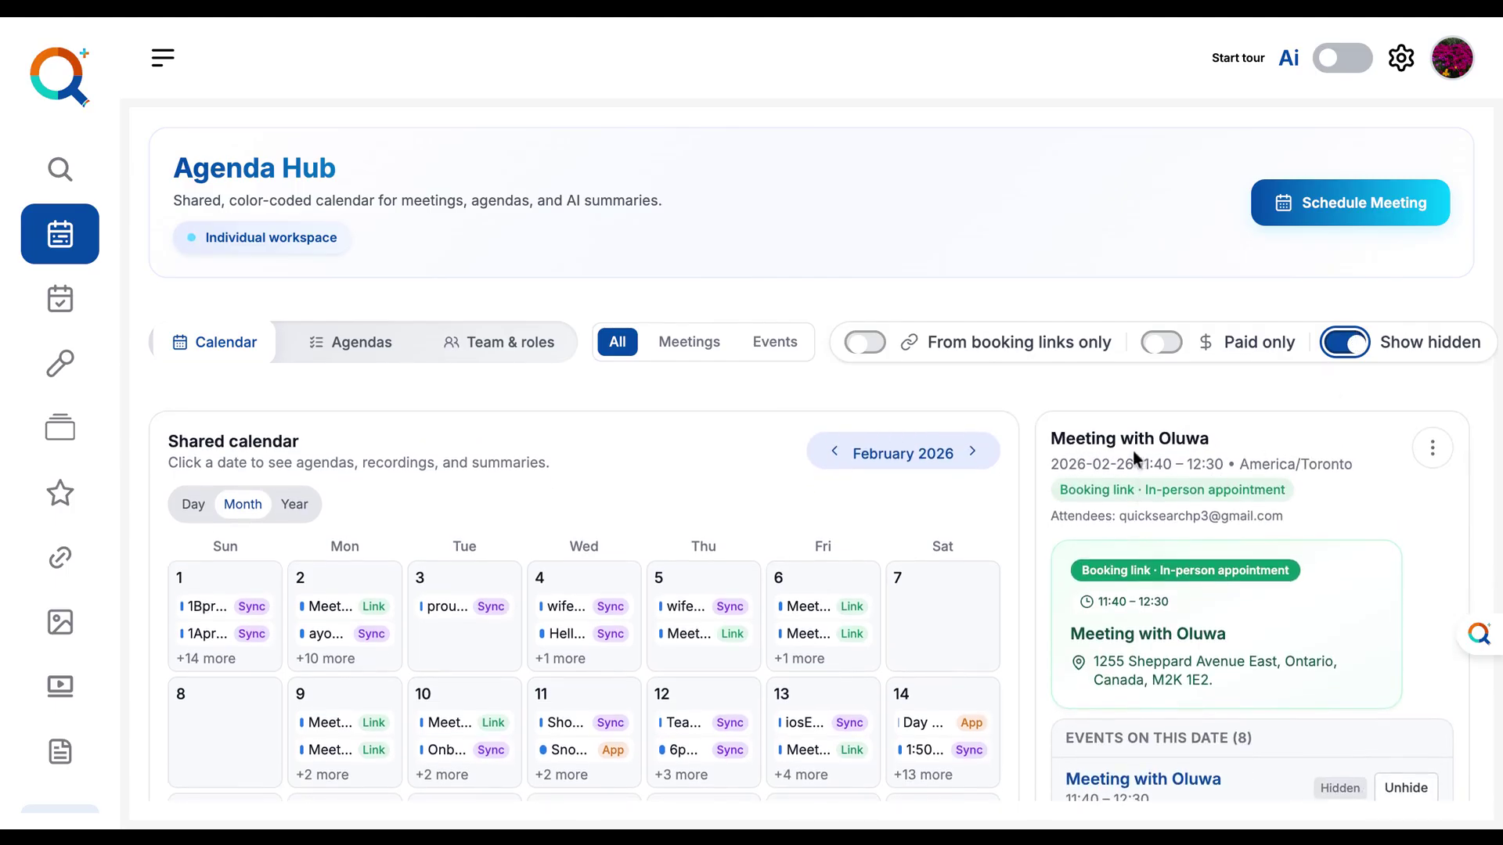
{"action": "scroll", "coordinate": [704, 696], "scroll_direction": "down", "scroll_amount": 5}
{"action": "scroll", "coordinate": [707, 696], "scroll_direction": "up", "scroll_amount": 5}
{"action": "left_click", "coordinate": [1433, 447]}
{"action": "left_click", "coordinate": [1330, 667]}
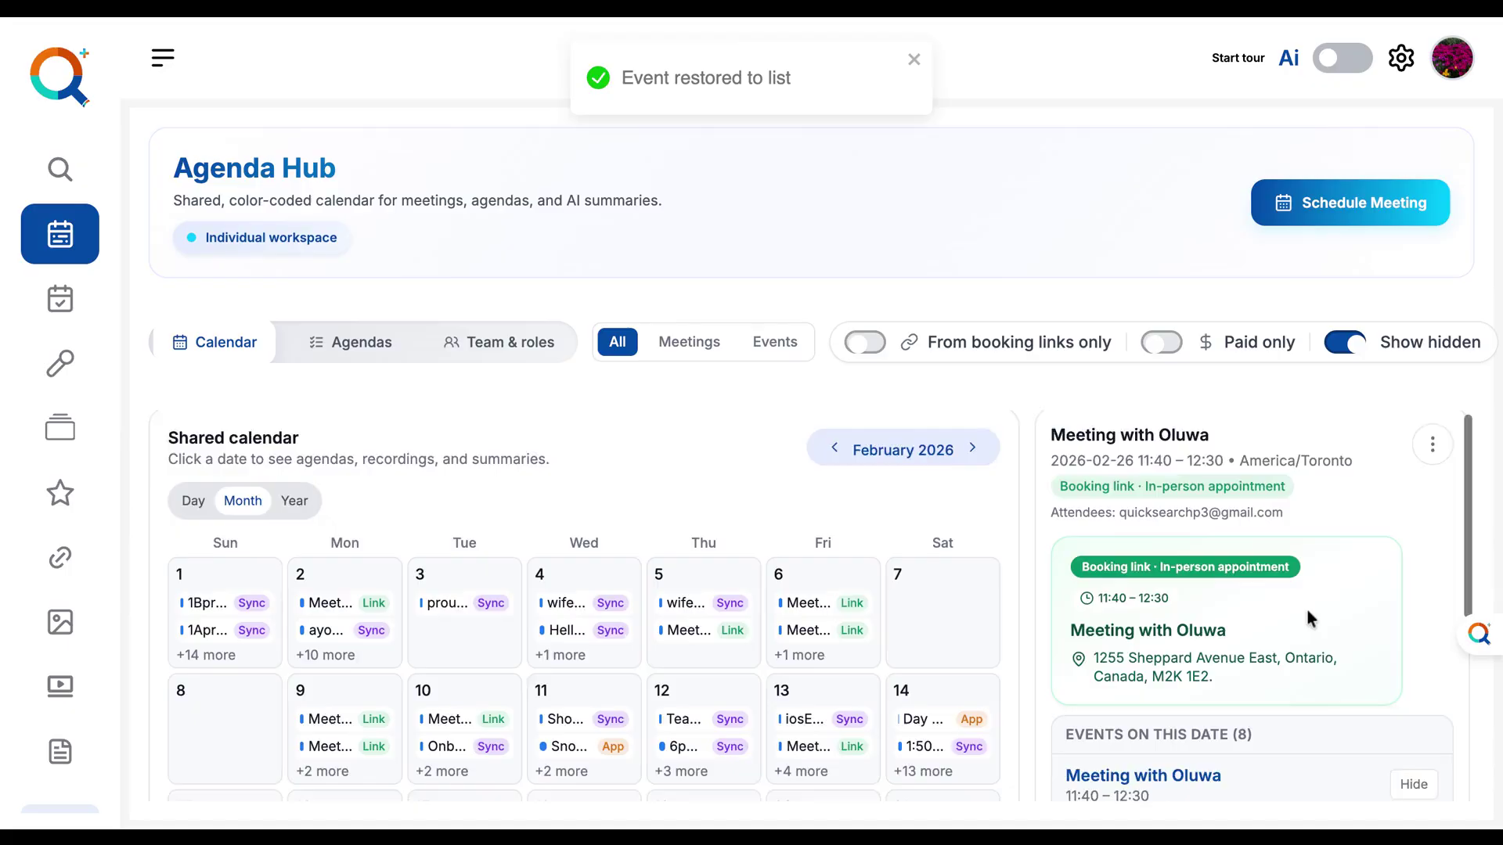
- Expand the date to list all eight events
{"action": "scroll", "coordinate": [1307, 608], "scroll_direction": "down", "scroll_amount": 4}
{"action": "left_click", "coordinate": [696, 650]}
{"action": "scroll", "coordinate": [968, 605], "scroll_direction": "up", "scroll_amount": 4}
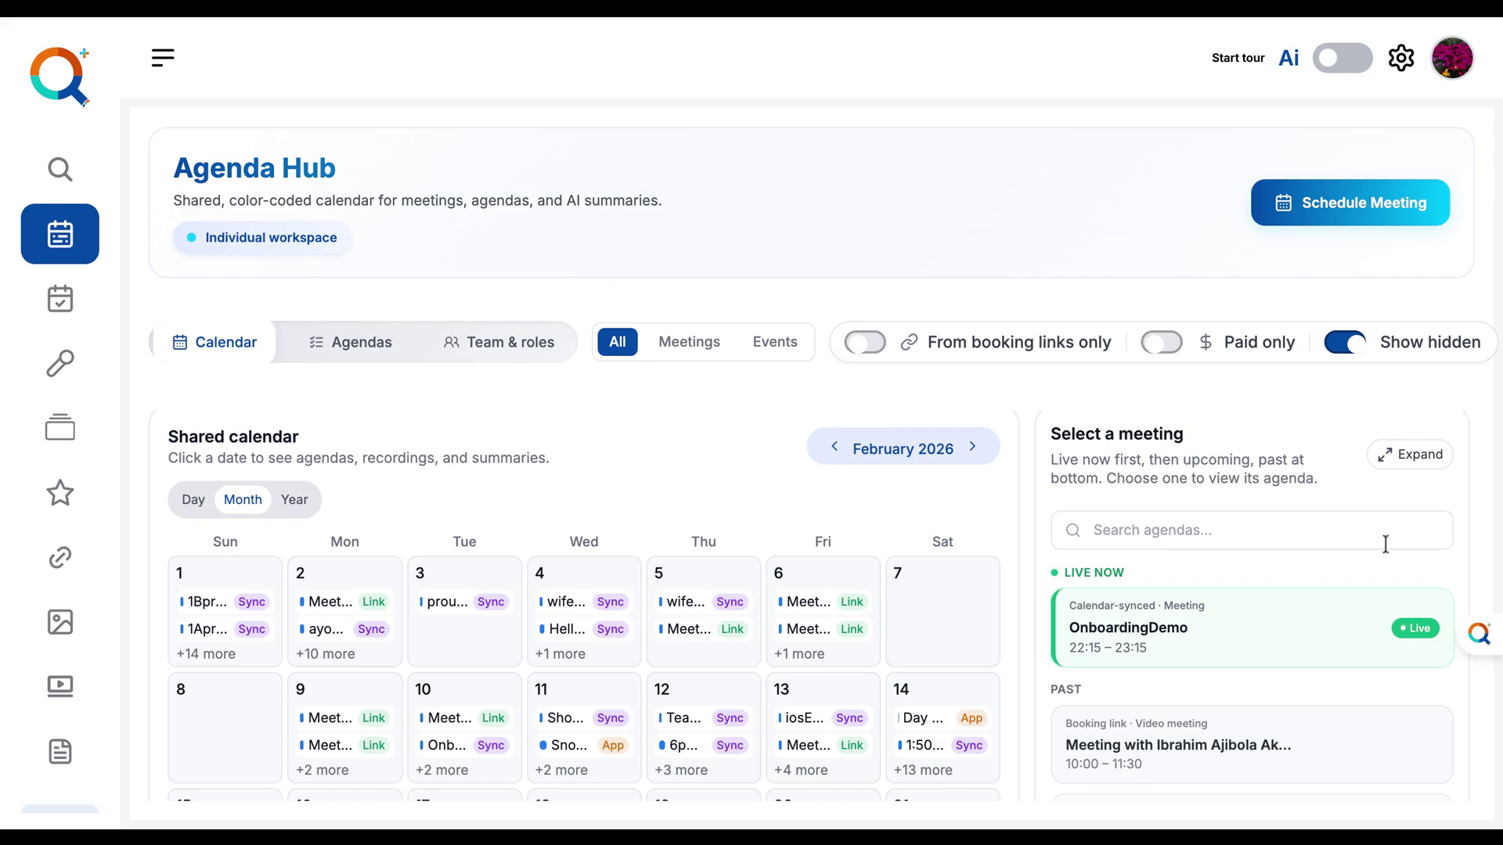
- Open the live OnboardingDemo meeting and follow its join link to Google Meet
{"action": "left_click", "coordinate": [1289, 656]}
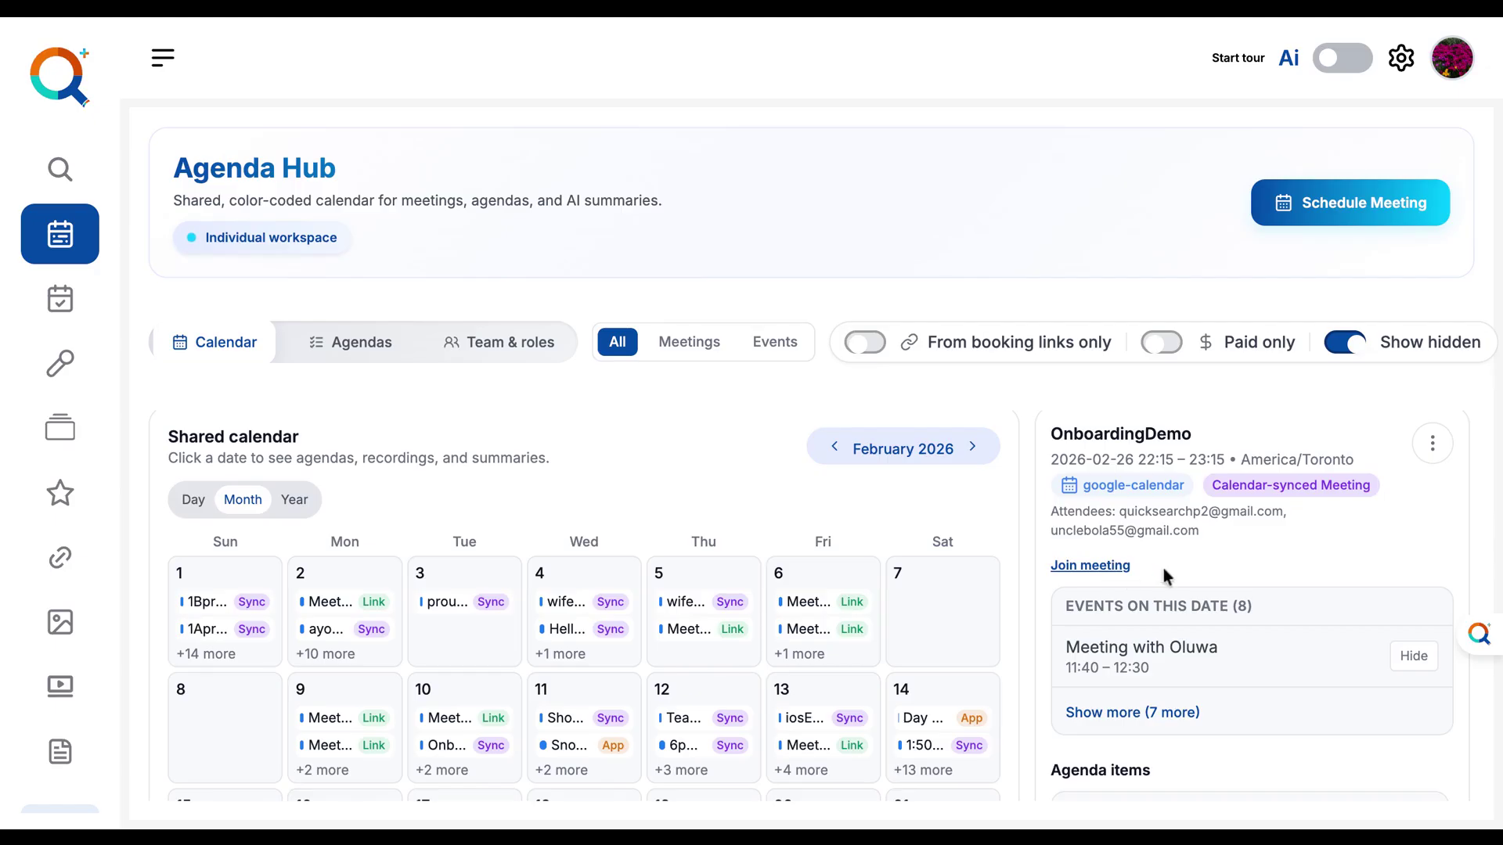
{"action": "triple_click", "coordinate": [1116, 573]}
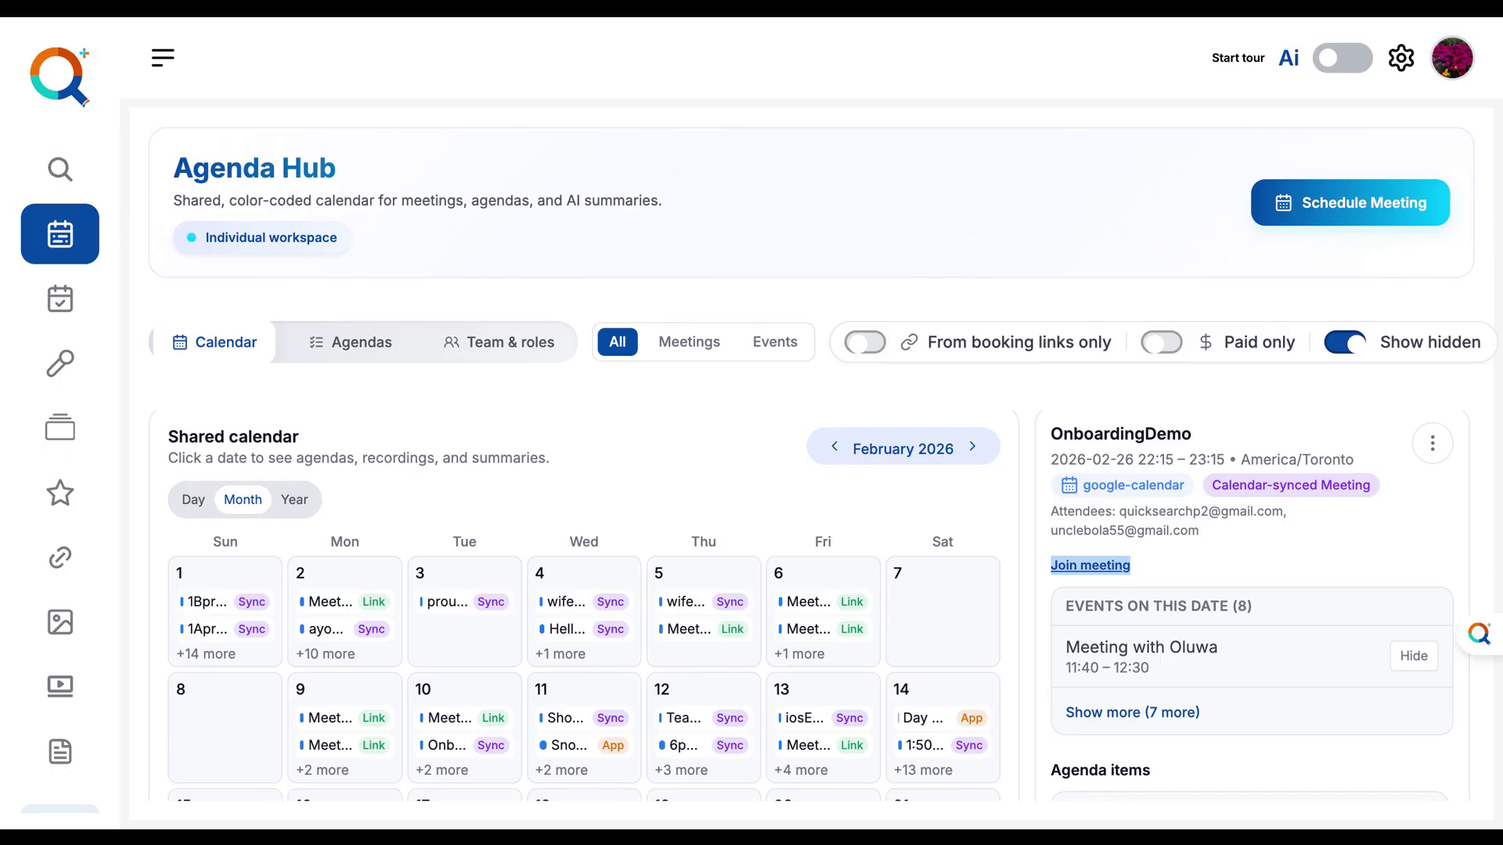
{"action": "left_click", "coordinate": [871, 24]}
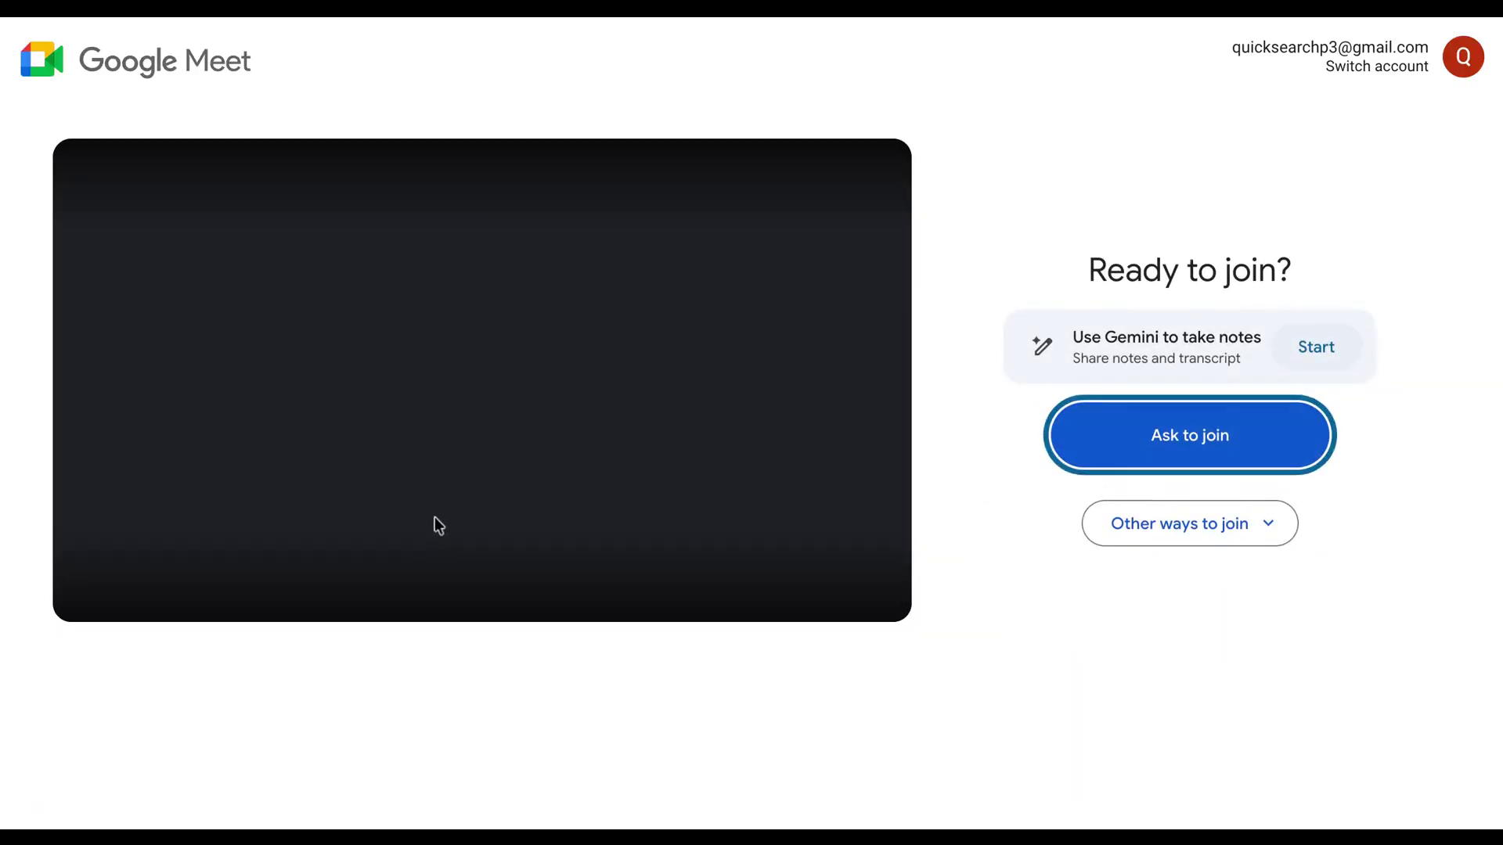
- Turn the camera off, ask to join the Quick Search call, and start the meeting summary
{"action": "left_click", "coordinate": [538, 572]}
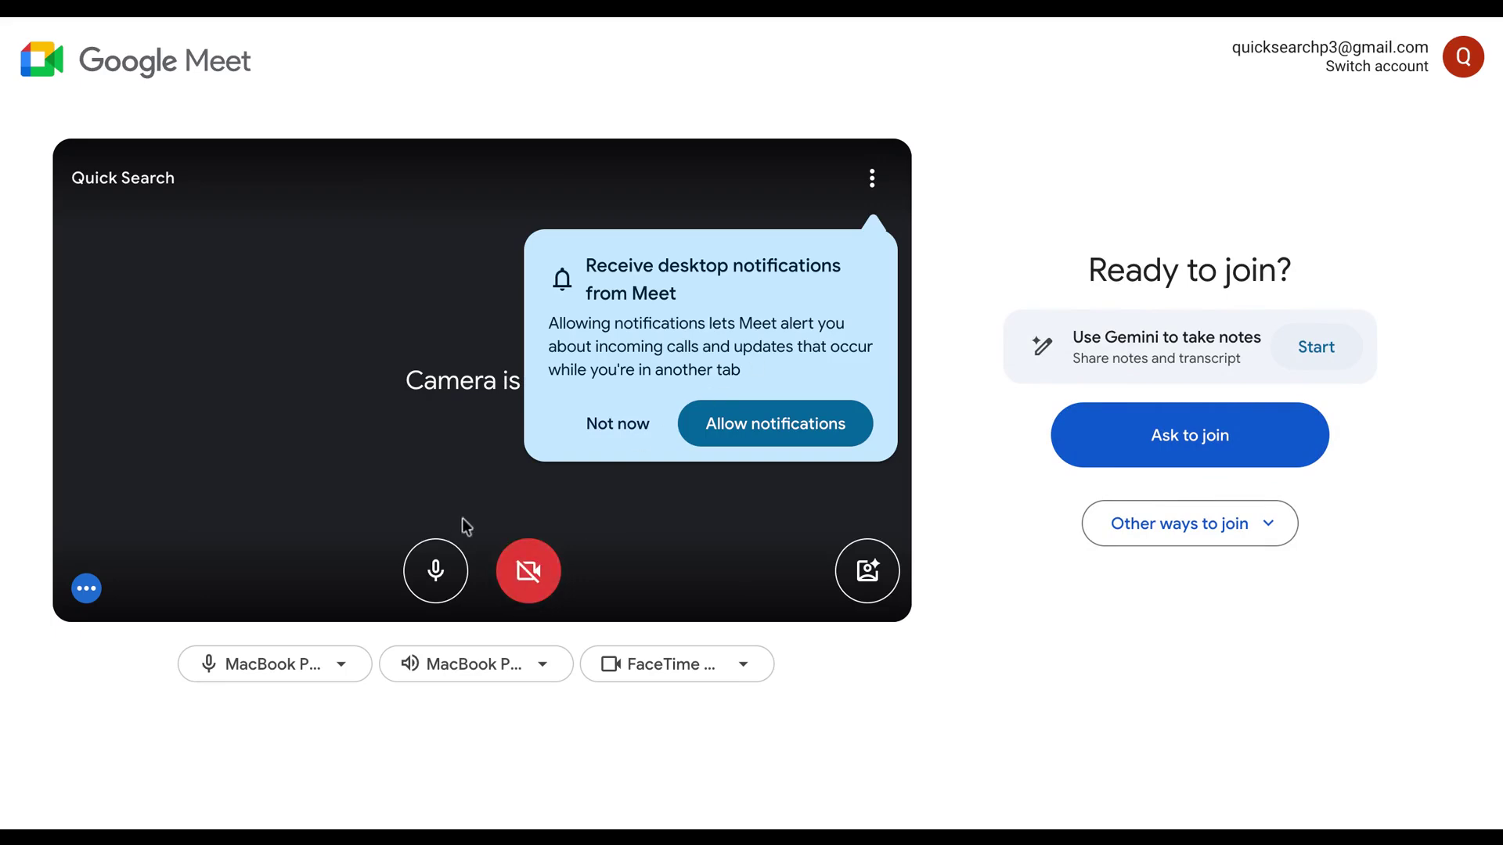
{"action": "left_click", "coordinate": [1127, 436]}
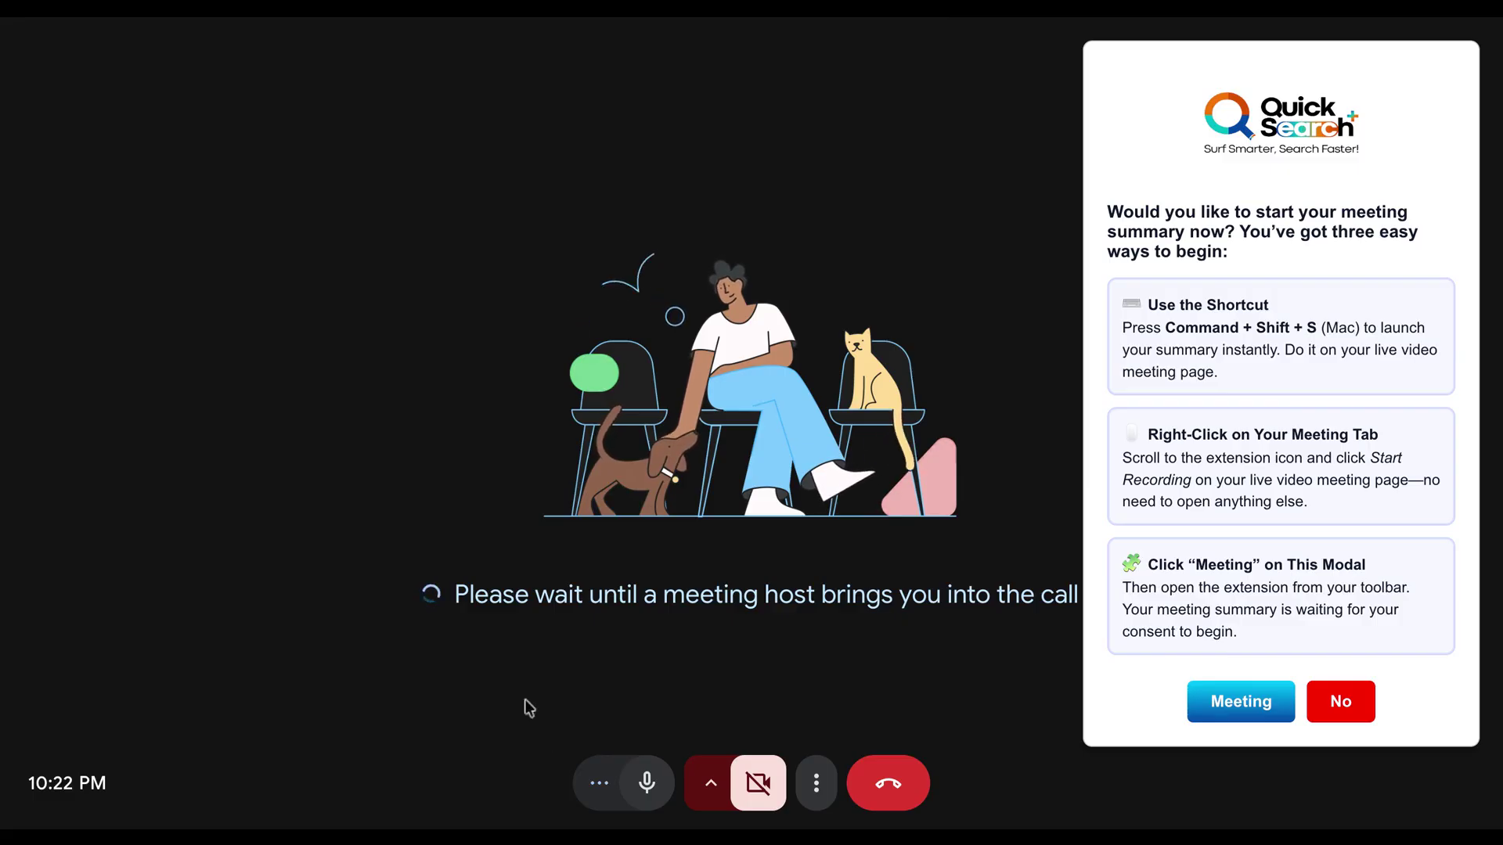
{"action": "key", "text": "super+shift+s"}
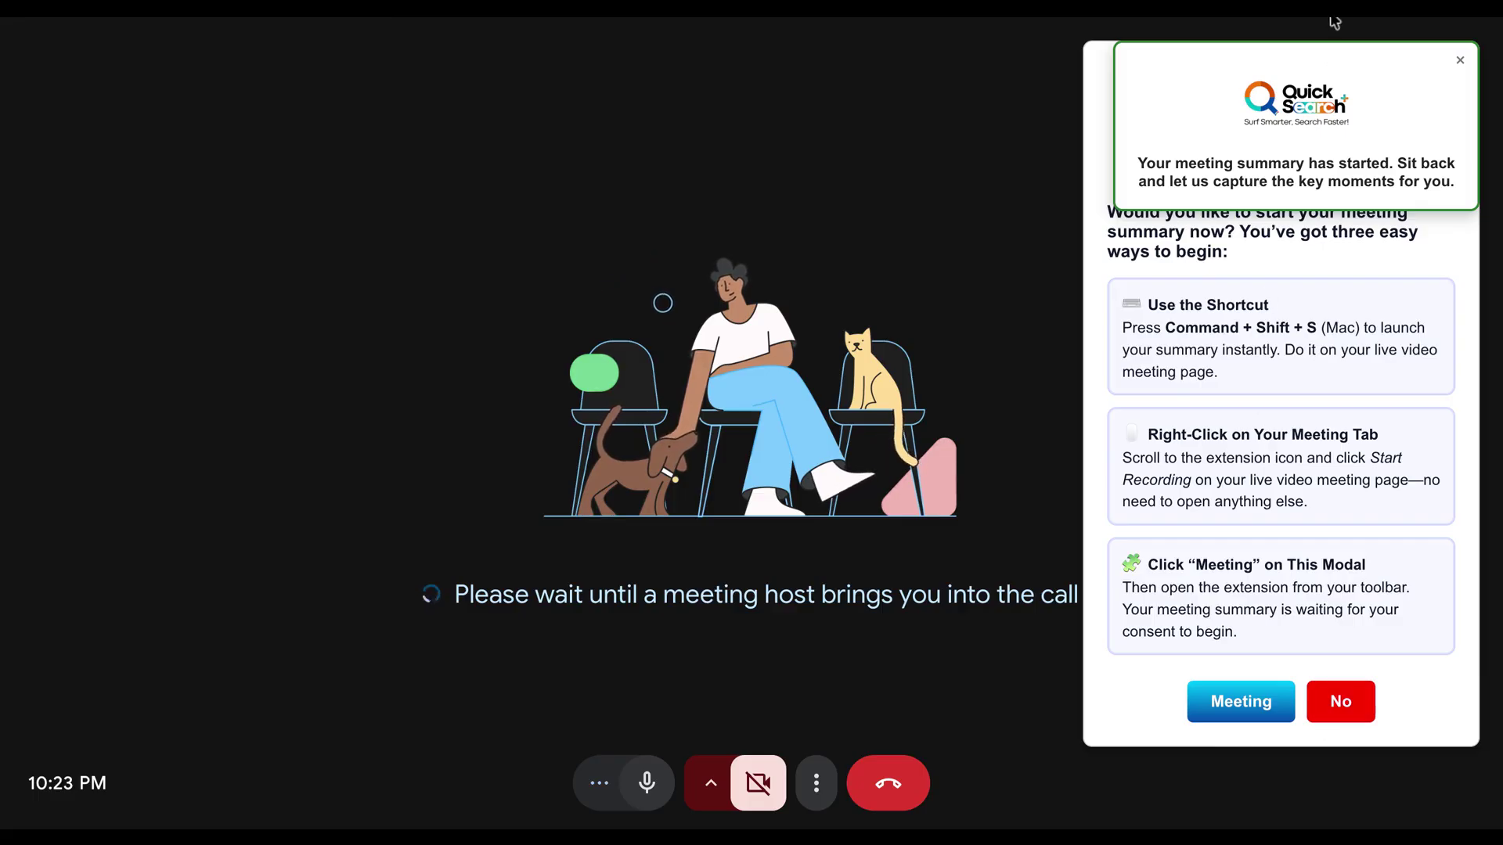
- Dismiss the summary notice, expand the Onboarding agenda overlay, and drag it top-left
{"action": "left_click", "coordinate": [1459, 62]}
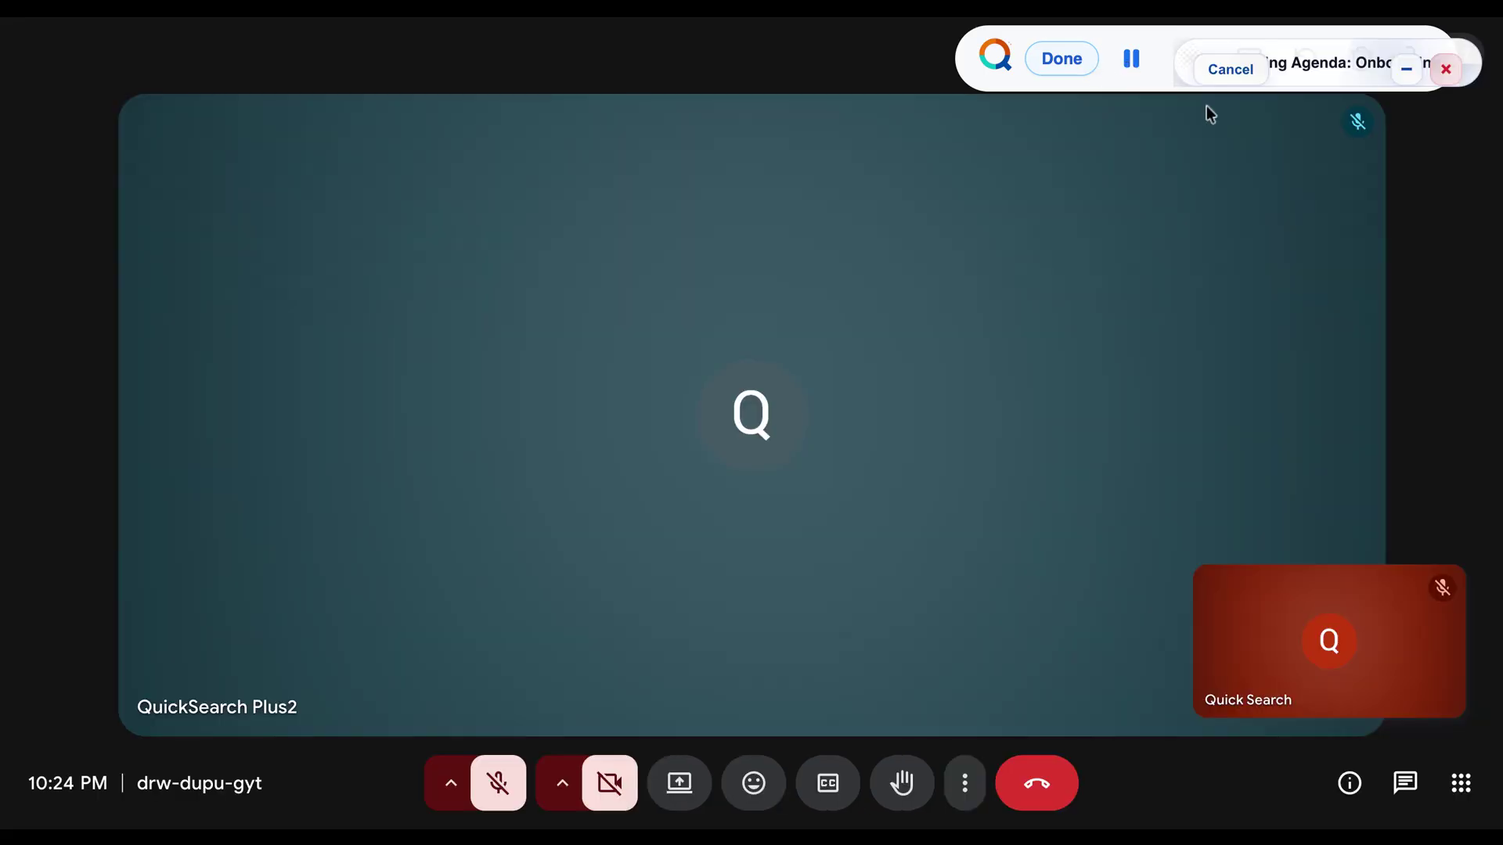
{"action": "left_click", "coordinate": [1406, 69]}
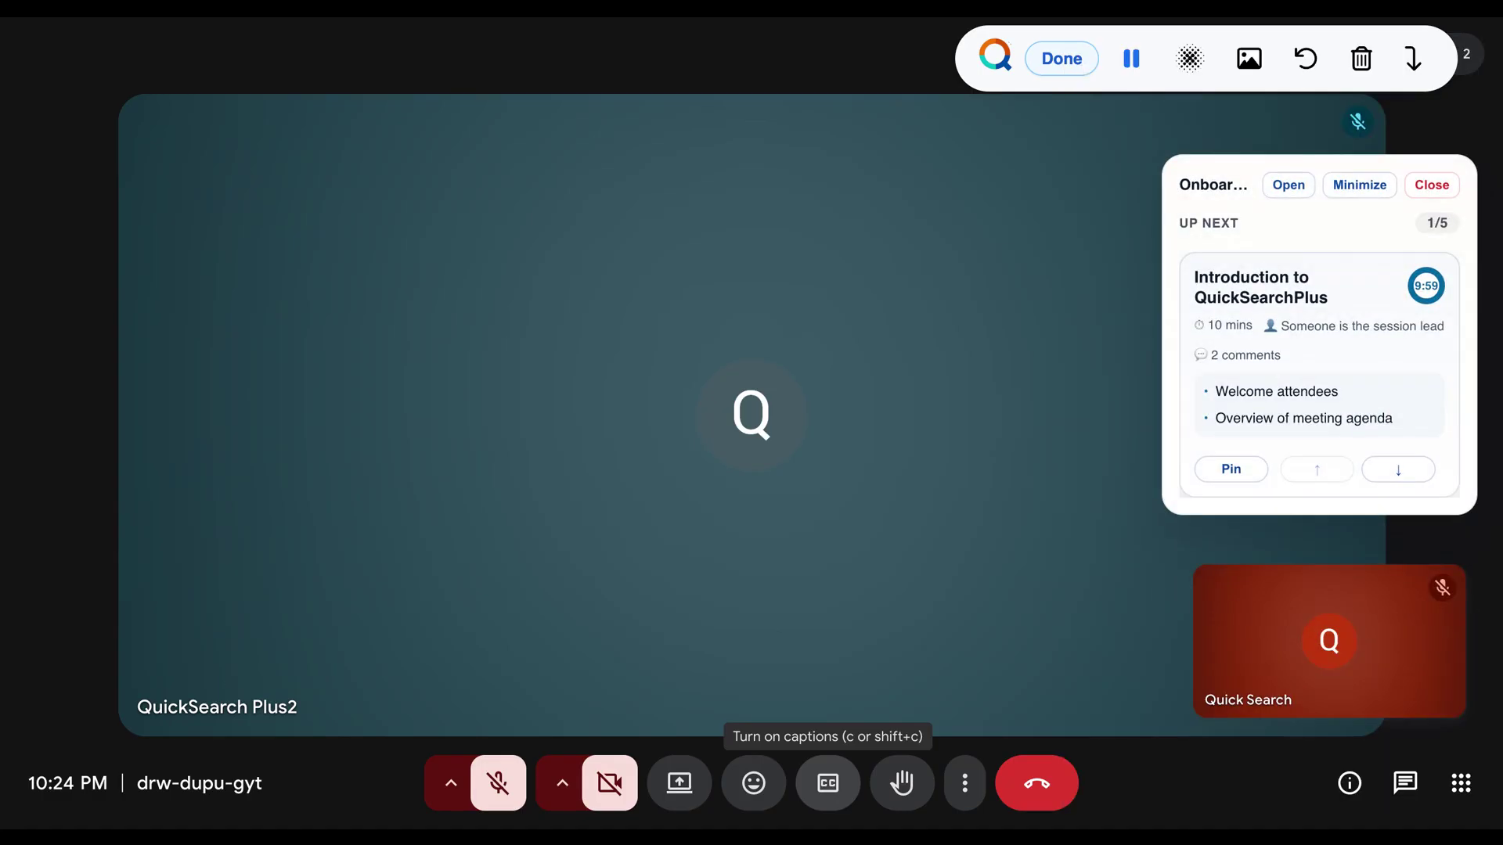
{"action": "left_click_drag", "start_coordinate": [1234, 184], "coordinate": [100, 42]}
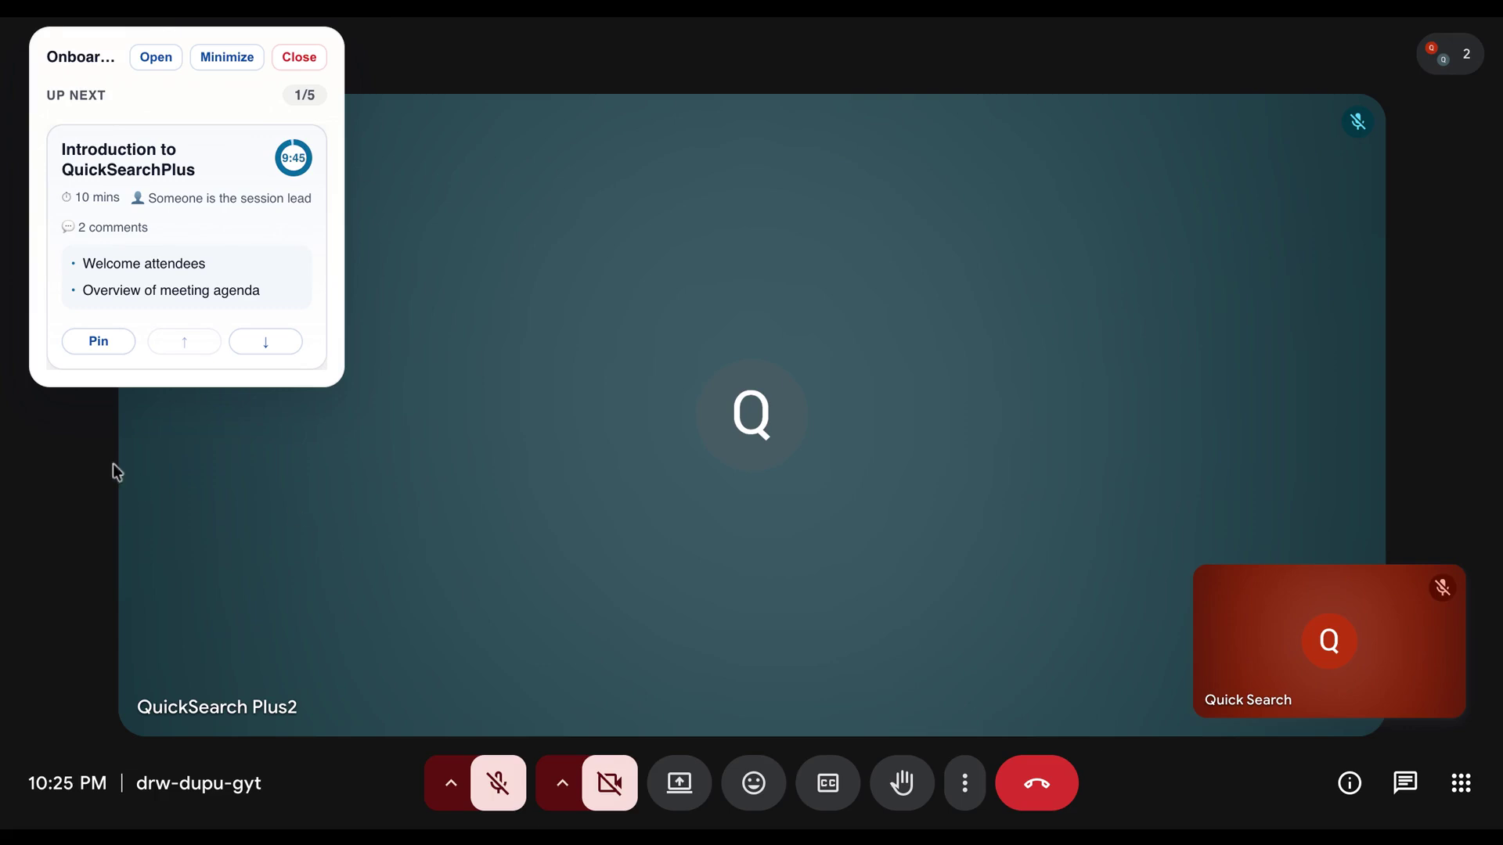
- Move the agenda overlay to the top-left and settle on item 2/5, Demonstration of Onboarding Process
{"action": "mouse_move", "coordinate": [94, 47]}
{"action": "left_mouse_down"}
{"action": "mouse_move", "coordinate": [93, 108]}
{"action": "mouse_move", "coordinate": [177, 106]}
{"action": "mouse_move", "coordinate": [134, 102]}
{"action": "mouse_move", "coordinate": [100, 54]}
{"action": "mouse_move", "coordinate": [76, 49]}
{"action": "left_mouse_up"}
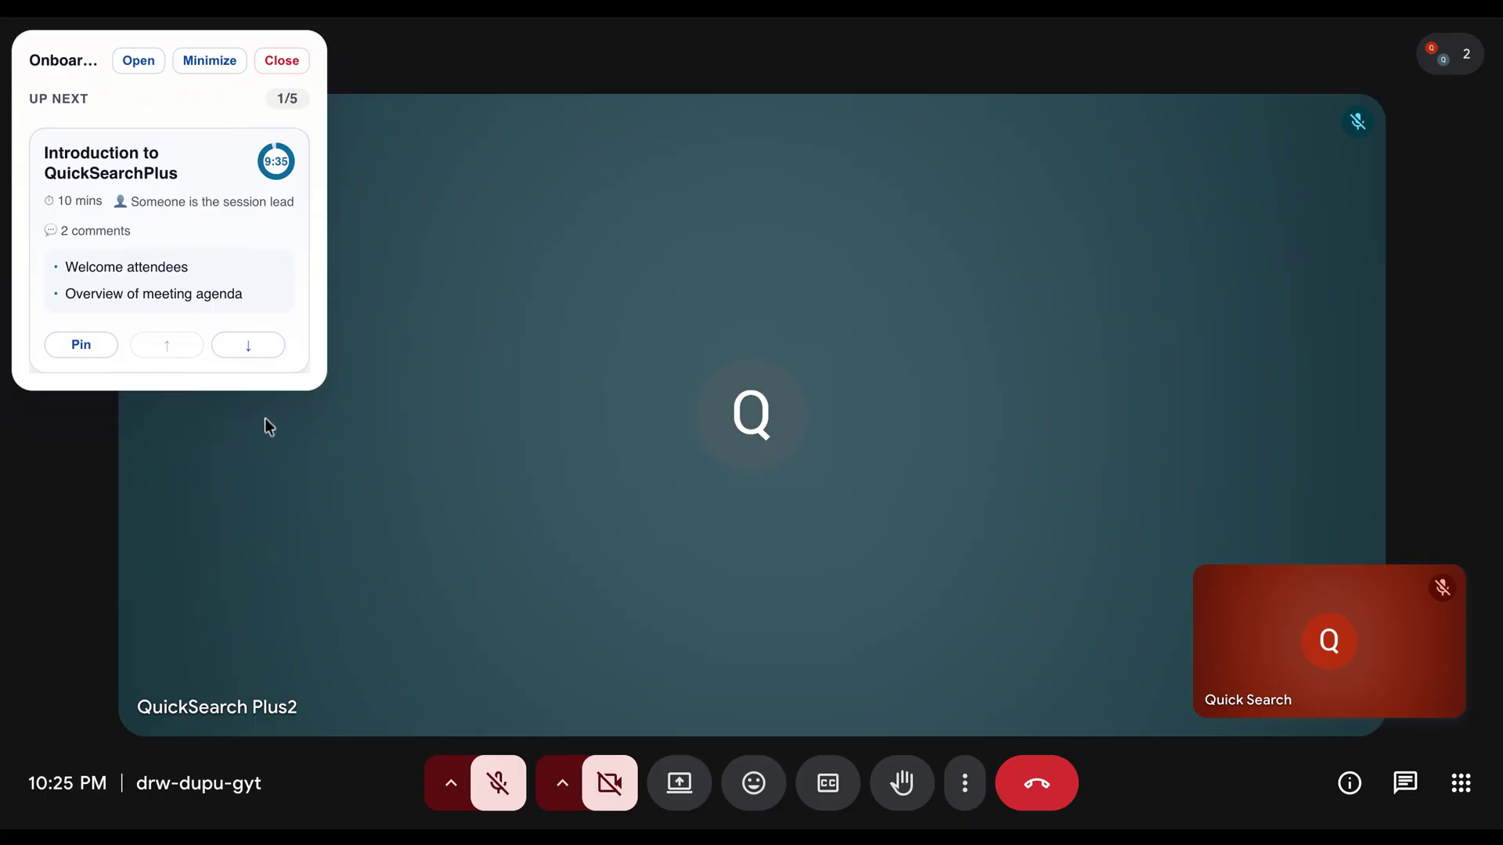
{"action": "left_click", "coordinate": [239, 347]}
{"action": "left_click", "coordinate": [247, 348]}
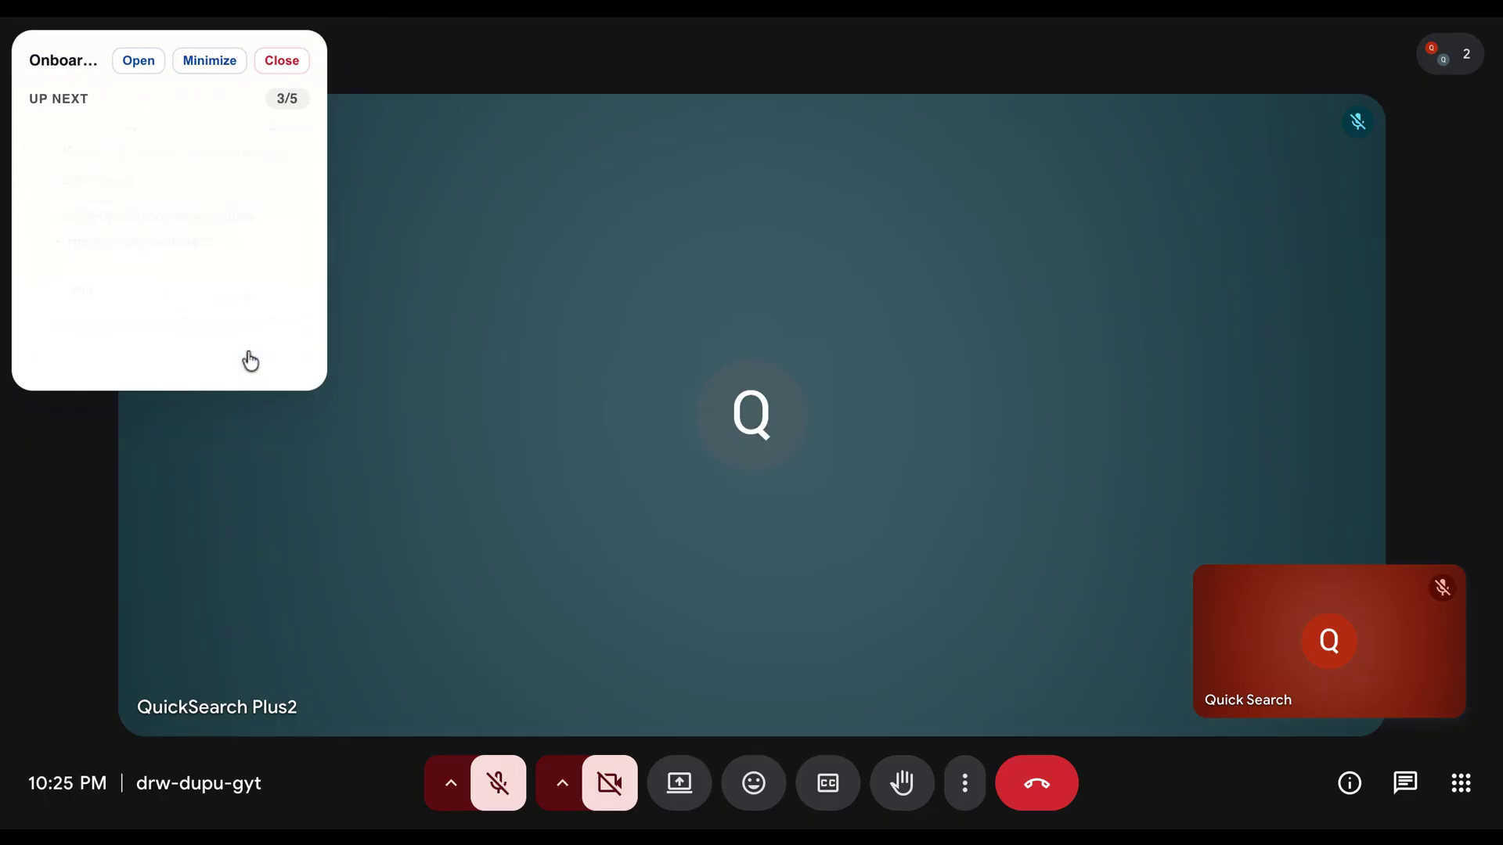
{"action": "left_click", "coordinate": [181, 351]}
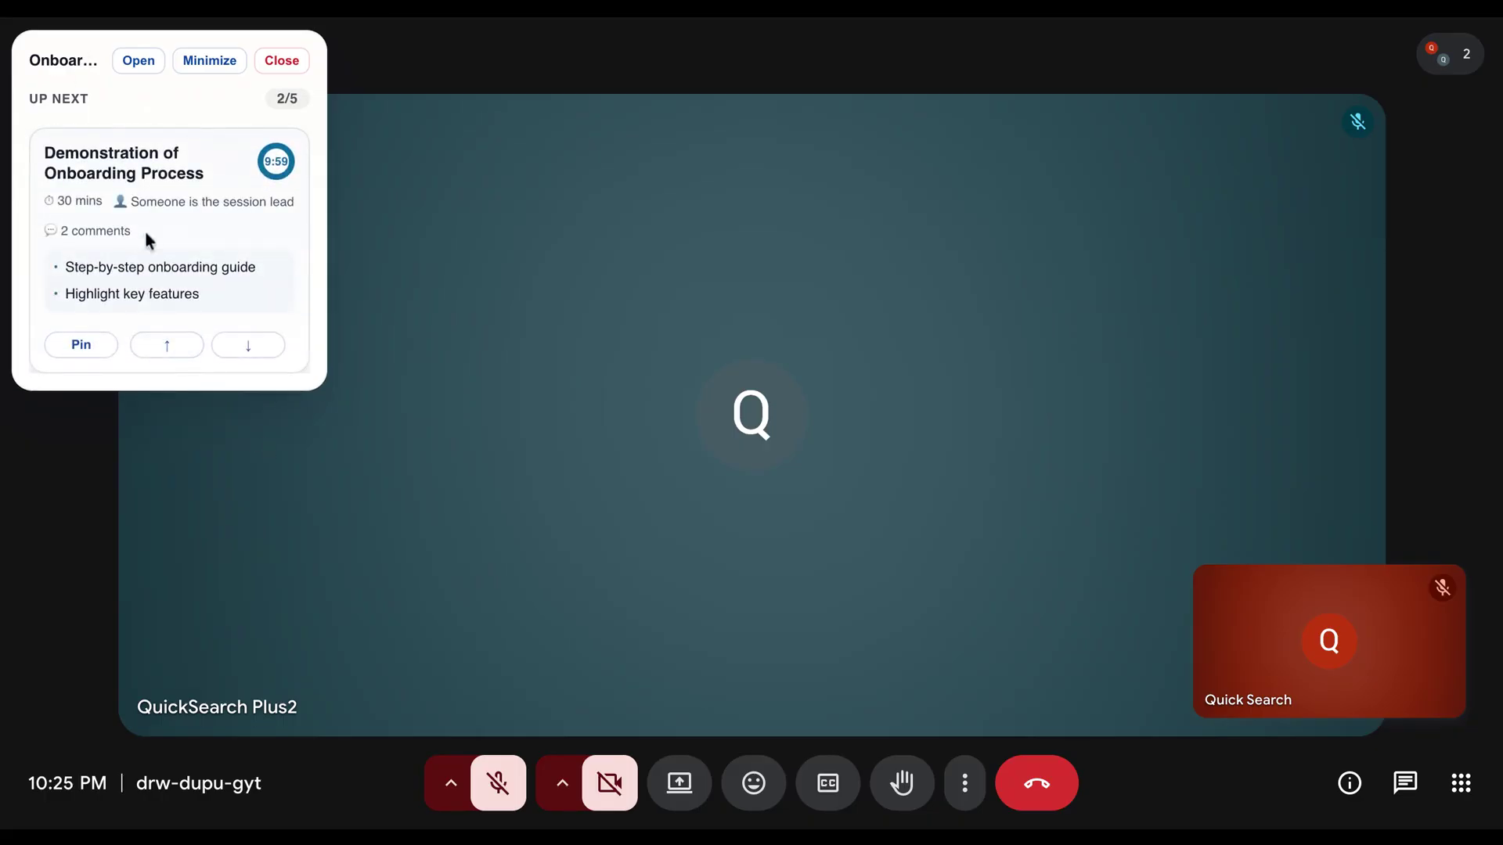
- Pin then unpin the current agenda item, and unmute then re-mute the microphone
{"action": "left_click", "coordinate": [79, 346]}
{"action": "left_click", "coordinate": [86, 313]}
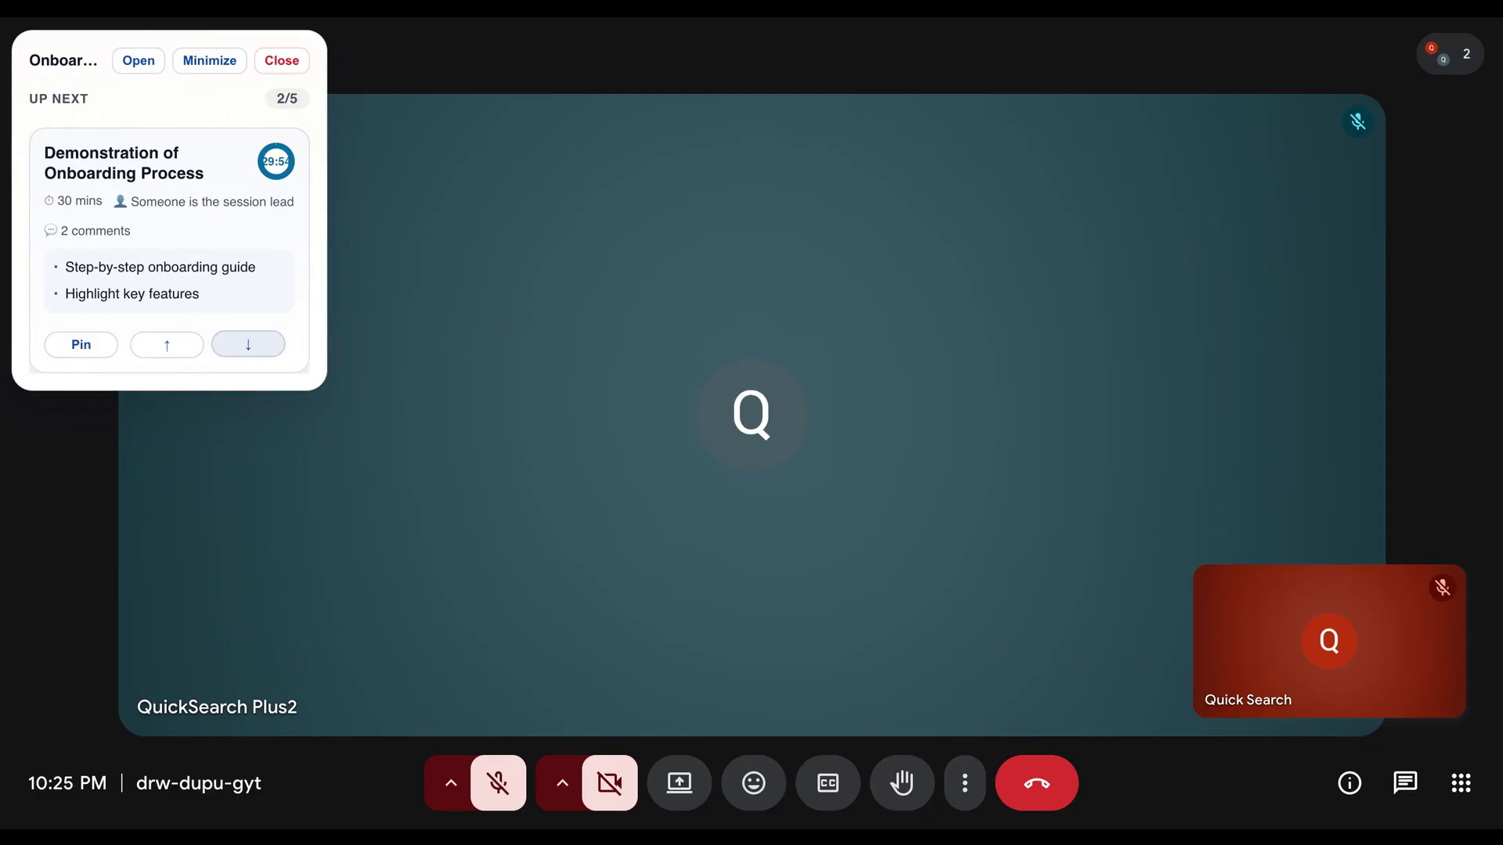
{"action": "left_click", "coordinate": [486, 801]}
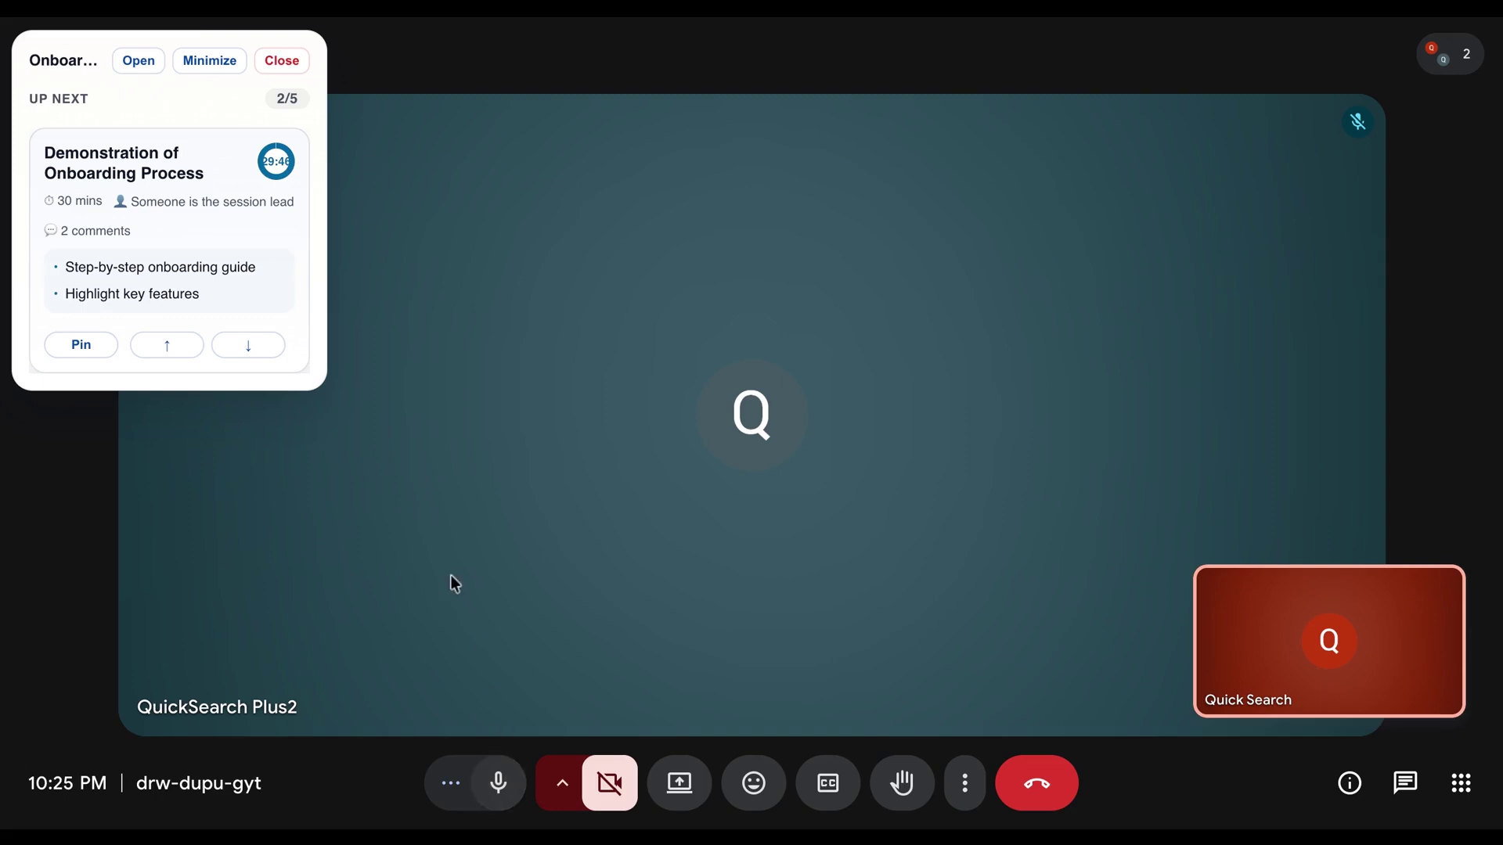
{"action": "left_click", "coordinate": [497, 786]}
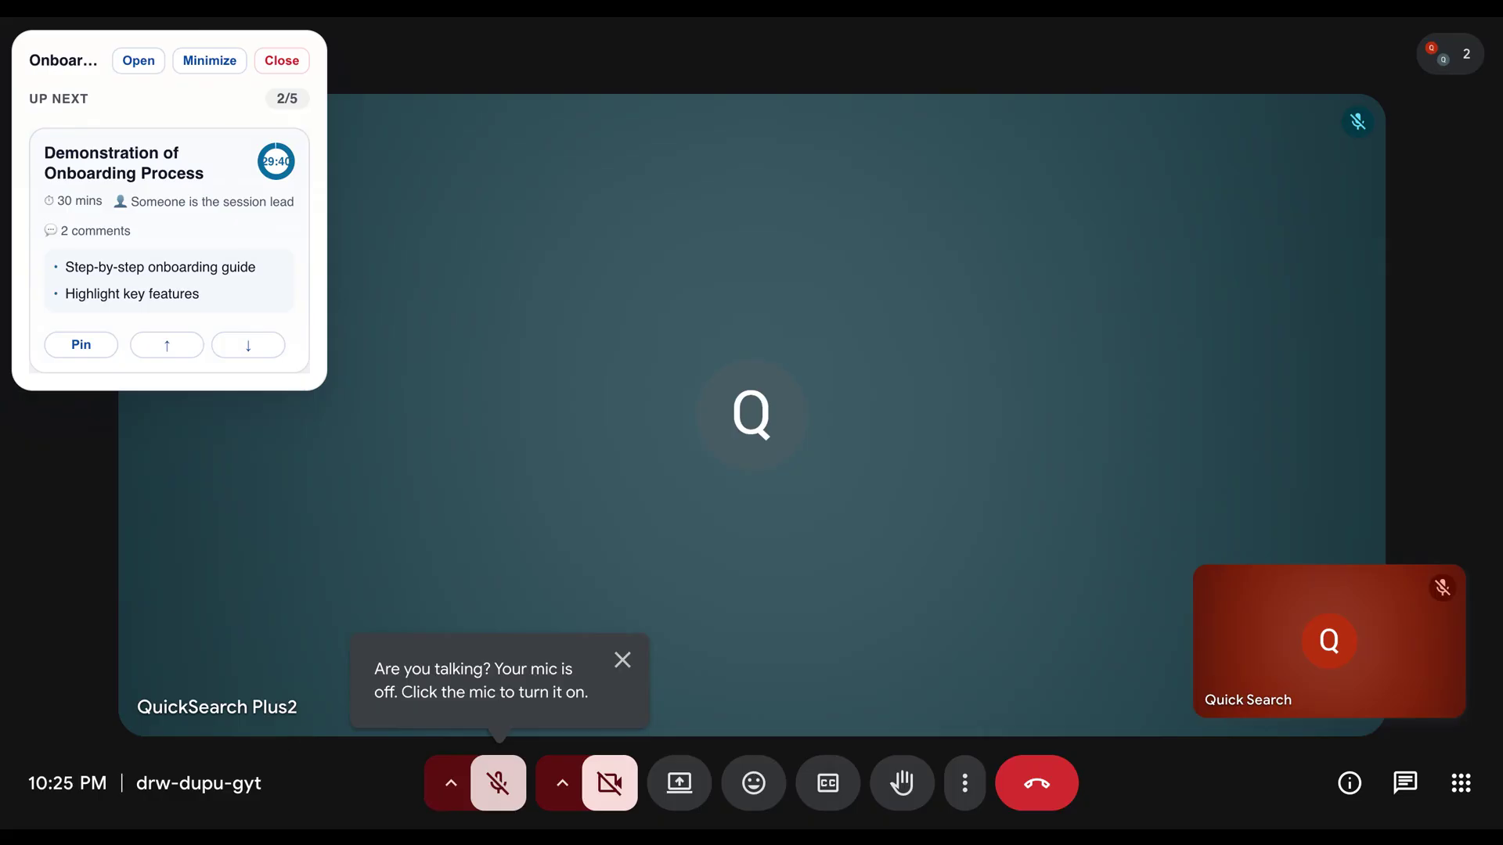
- Close the agenda overlay, visit Meeting Recordings, and return to the Agenda Hub
{"action": "left_click", "coordinate": [283, 61]}
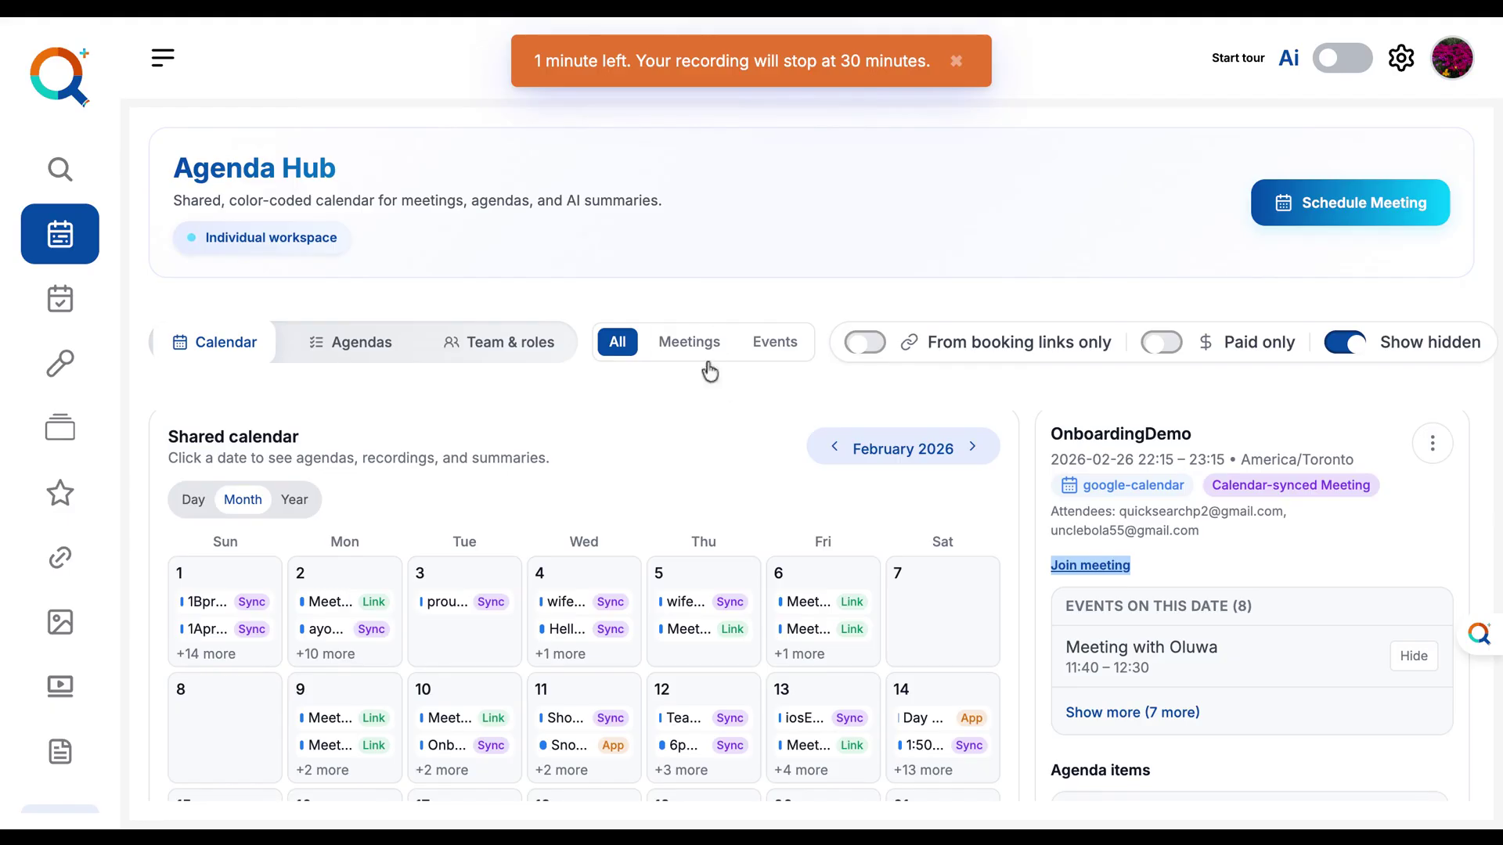
{"action": "scroll", "coordinate": [689, 518], "scroll_direction": "down", "scroll_amount": 3}
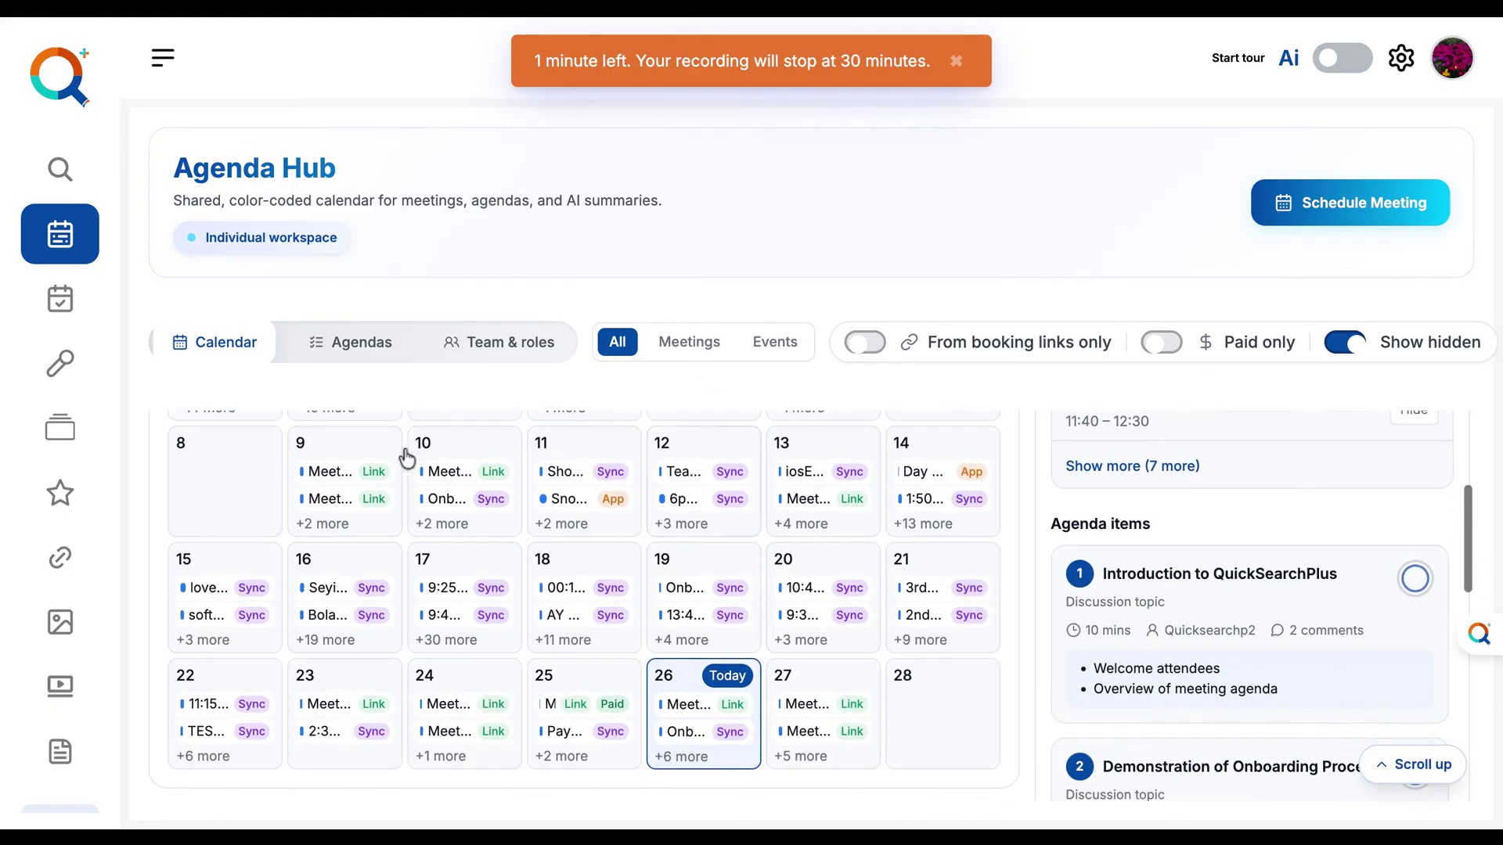
{"action": "left_click", "coordinate": [79, 361]}
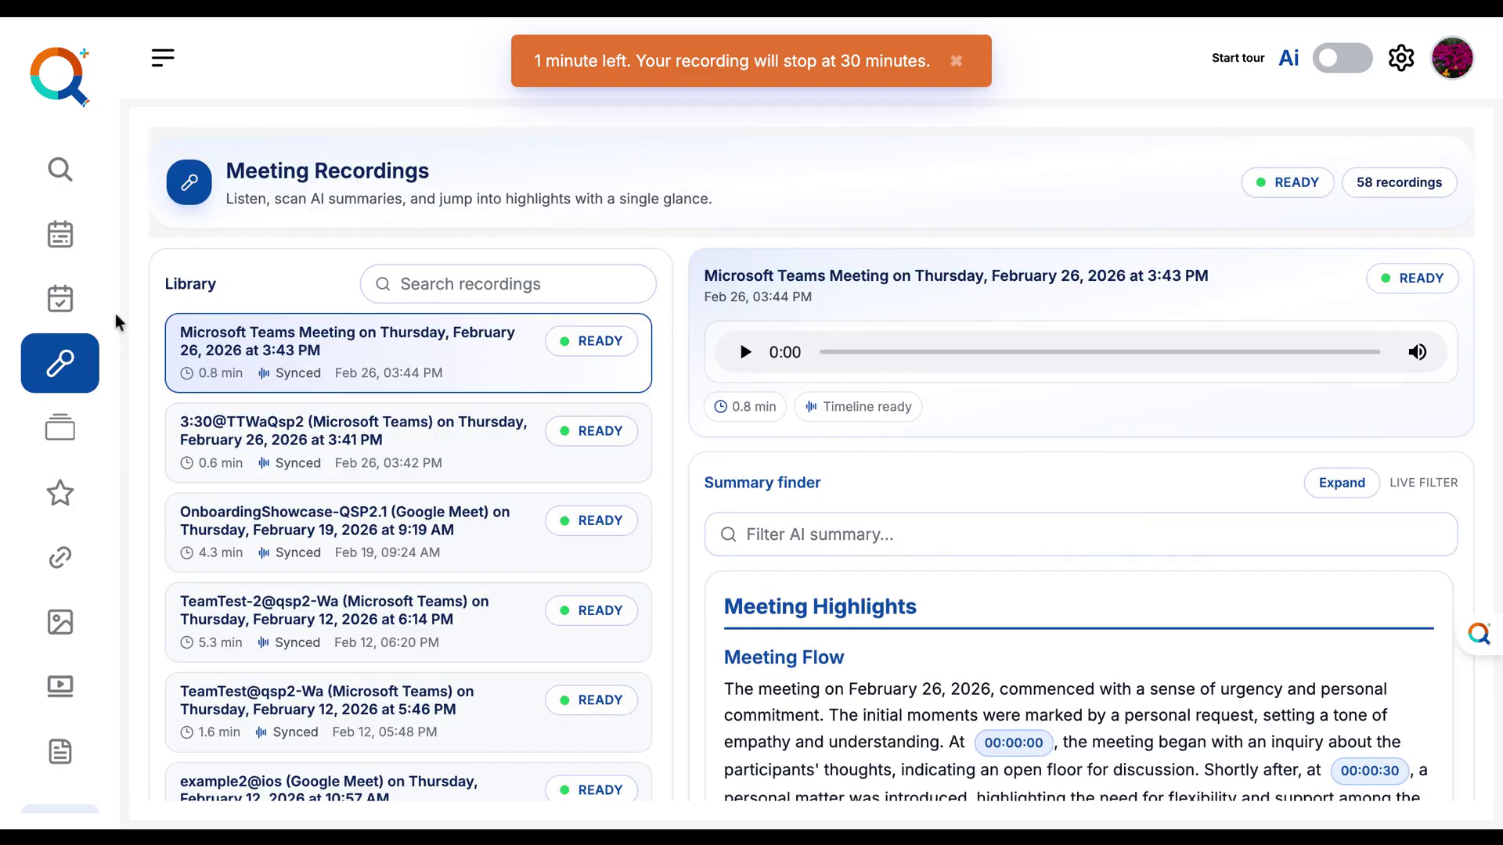
{"action": "left_click", "coordinate": [61, 250]}
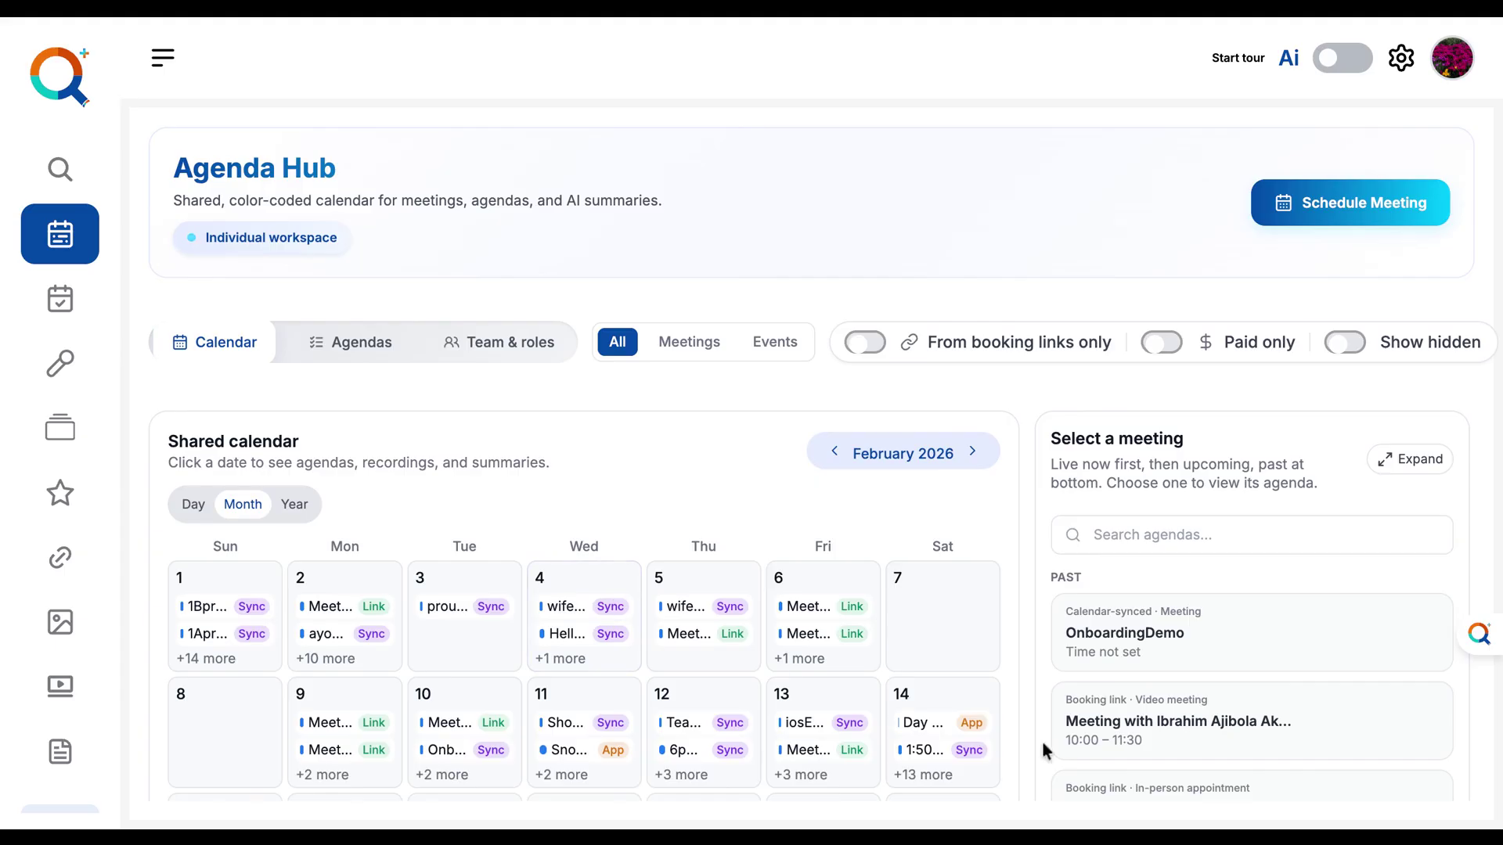
- Show the 2026-02-26 OnboardingDemo meeting's details and open its options menu
{"action": "scroll", "coordinate": [939, 748], "scroll_direction": "down", "scroll_amount": 1}
{"action": "scroll", "coordinate": [939, 748], "scroll_direction": "down", "scroll_amount": 5}
{"action": "scroll", "coordinate": [936, 744], "scroll_direction": "up", "scroll_amount": 2}
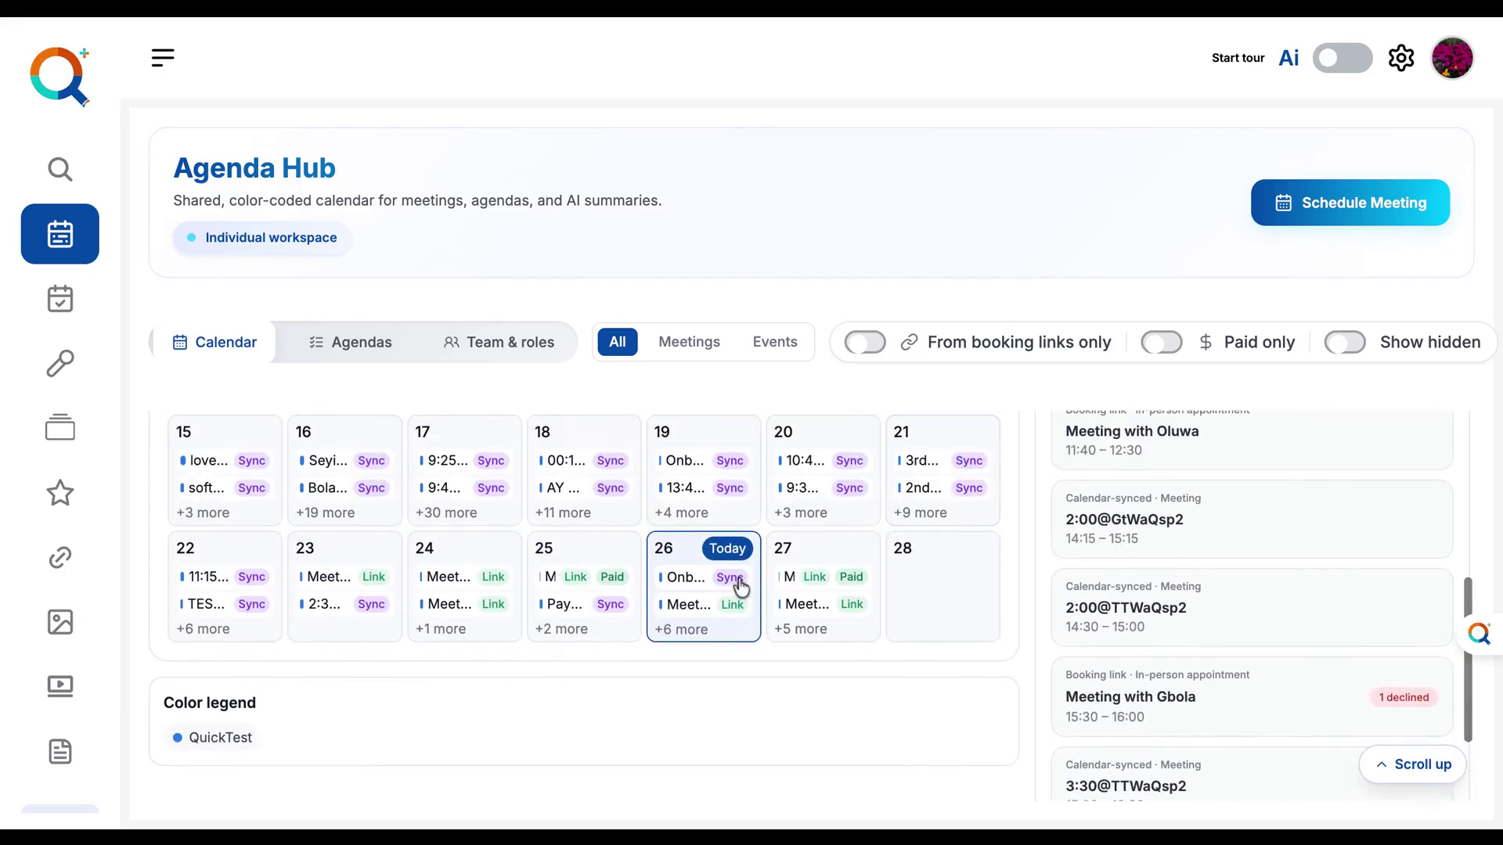
{"action": "scroll", "coordinate": [1205, 614], "scroll_direction": "up", "scroll_amount": 4}
{"action": "scroll", "coordinate": [1206, 614], "scroll_direction": "down", "scroll_amount": 4}
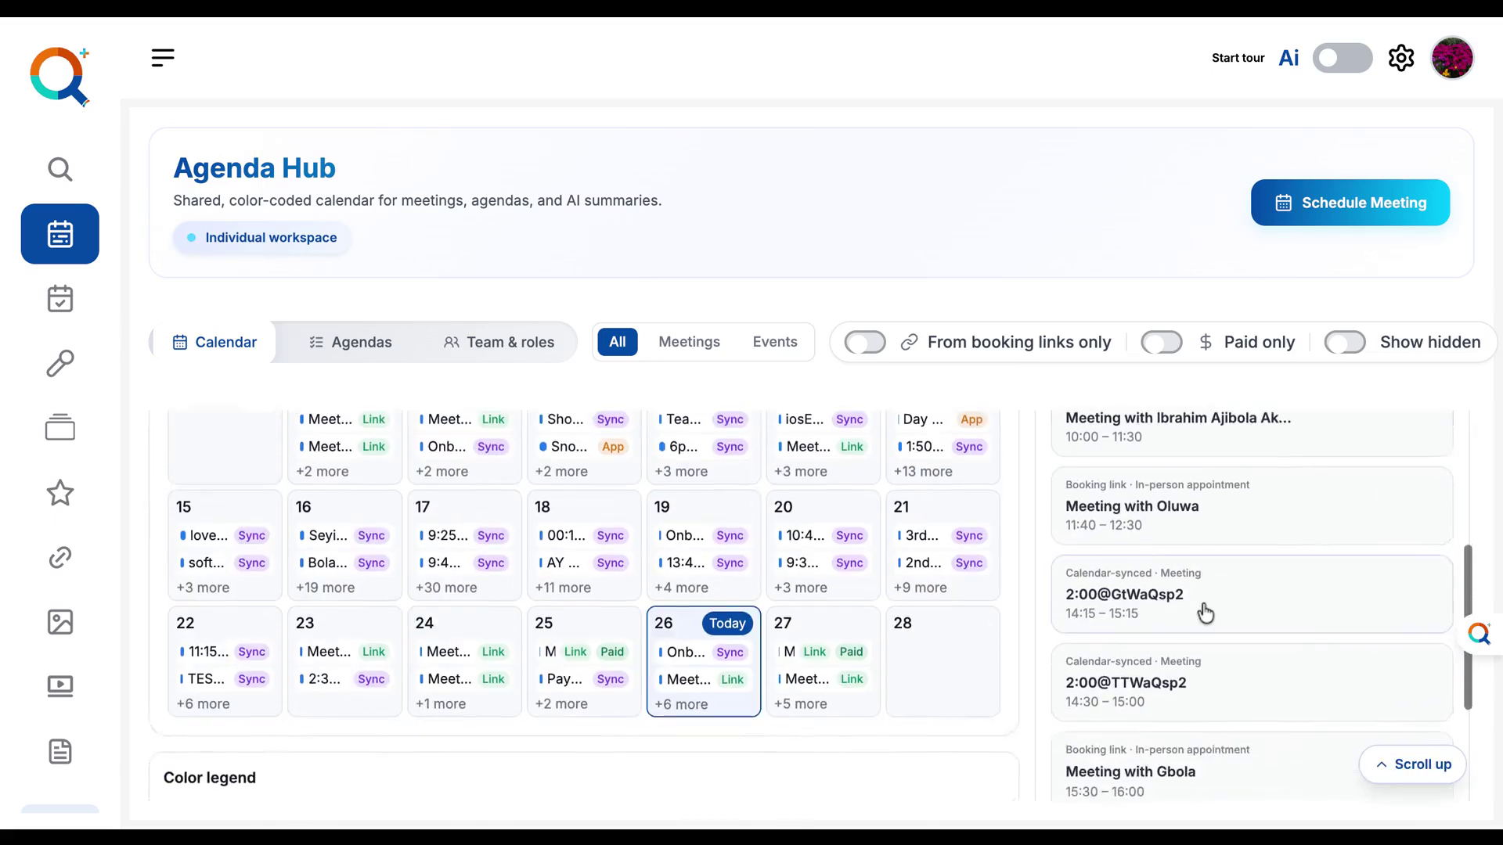
{"action": "scroll", "coordinate": [1205, 614], "scroll_direction": "up", "scroll_amount": 4}
{"action": "left_click", "coordinate": [1205, 615]}
{"action": "scroll", "coordinate": [1205, 618], "scroll_direction": "down", "scroll_amount": 2}
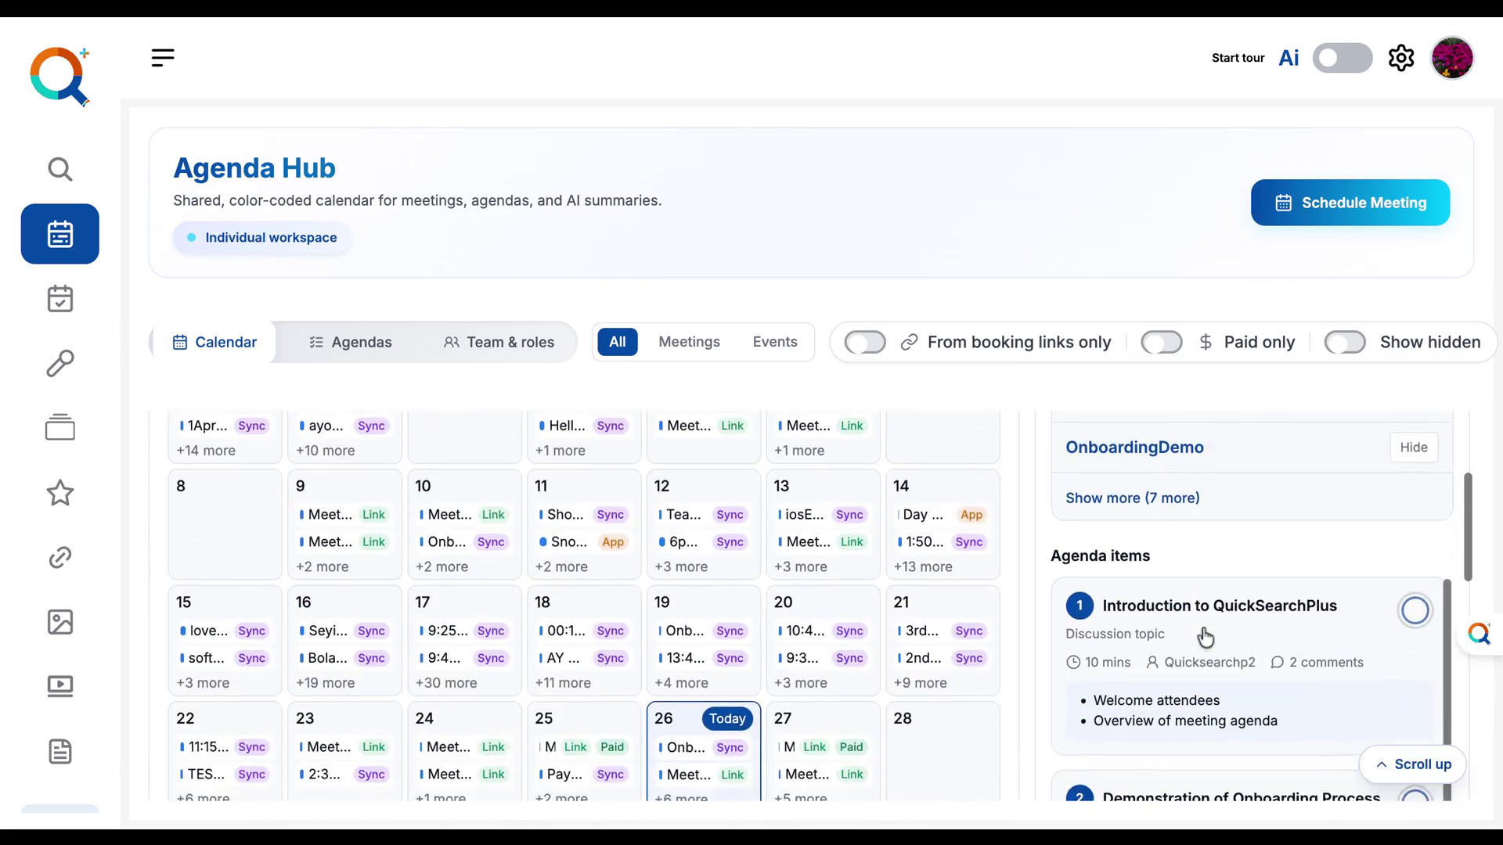
{"action": "scroll", "coordinate": [1206, 632], "scroll_direction": "up", "scroll_amount": 2}
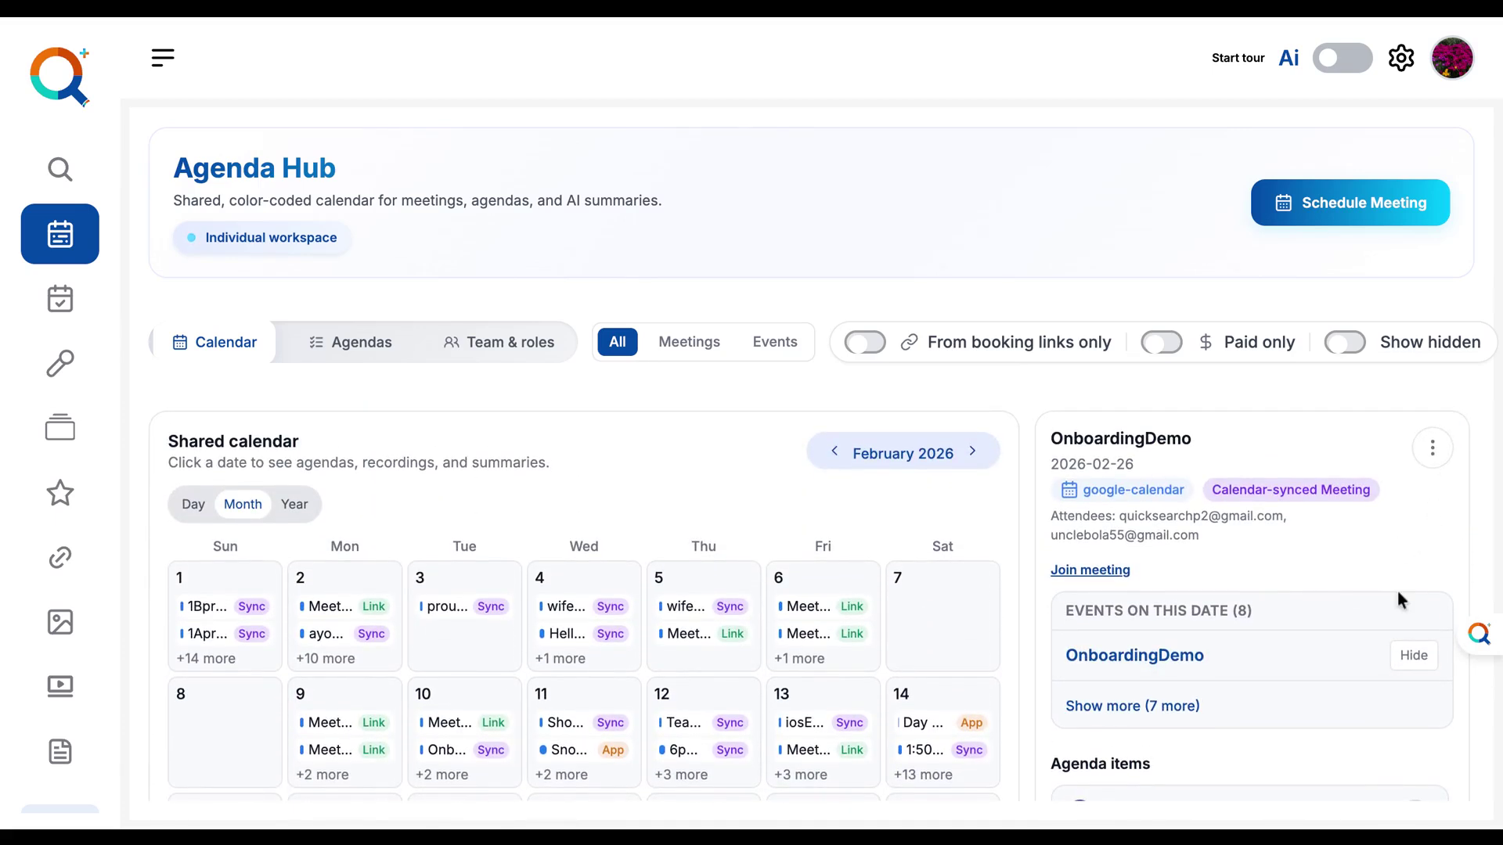
{"action": "scroll", "coordinate": [1398, 593], "scroll_direction": "down", "scroll_amount": 5}
{"action": "scroll", "coordinate": [1397, 593], "scroll_direction": "up", "scroll_amount": 1}
{"action": "scroll", "coordinate": [1316, 770], "scroll_direction": "up", "scroll_amount": 6}
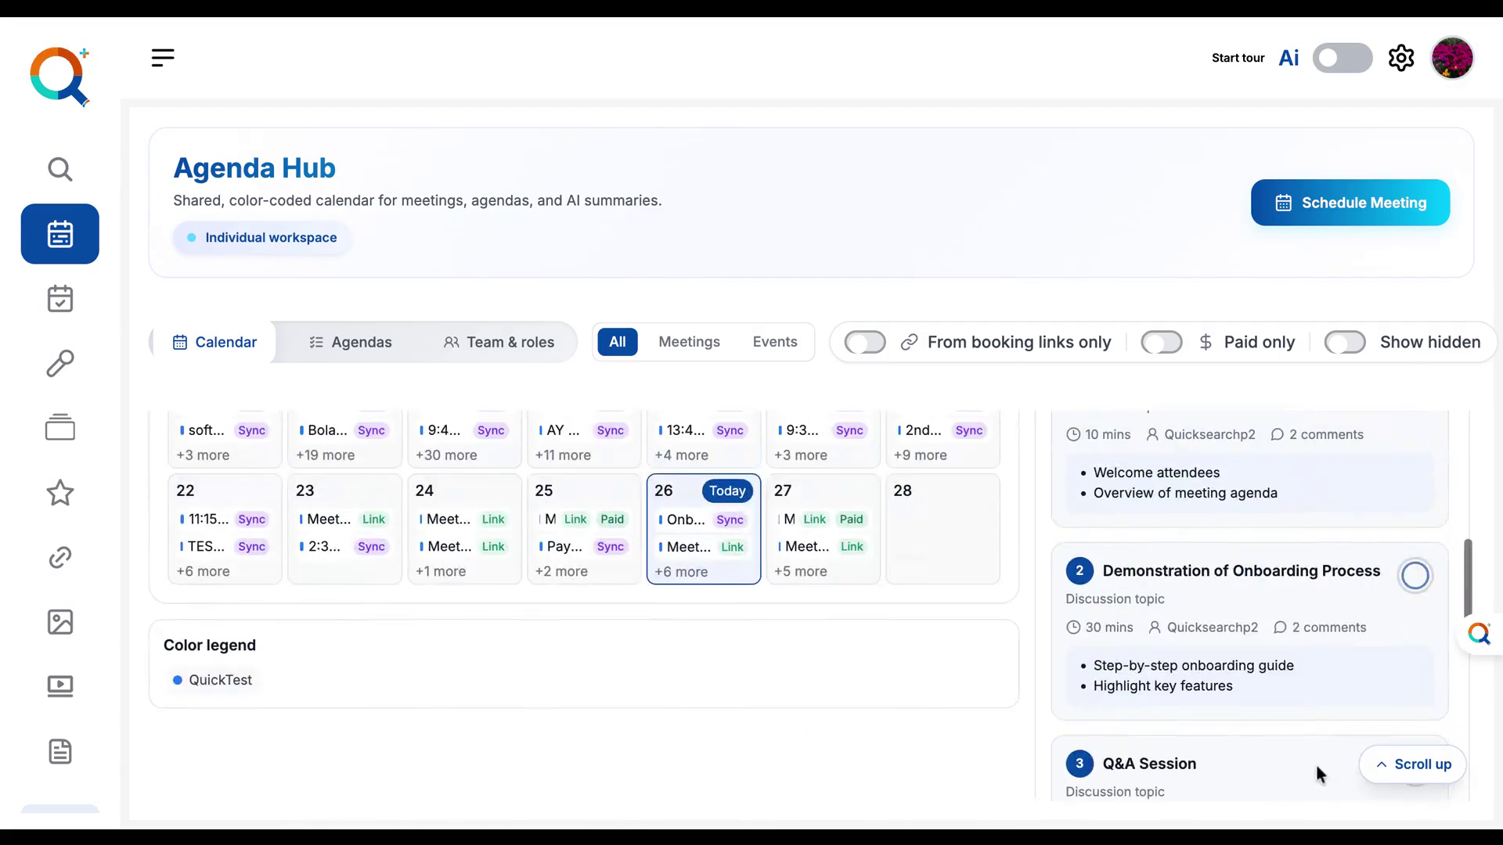
{"action": "left_click", "coordinate": [1432, 448]}
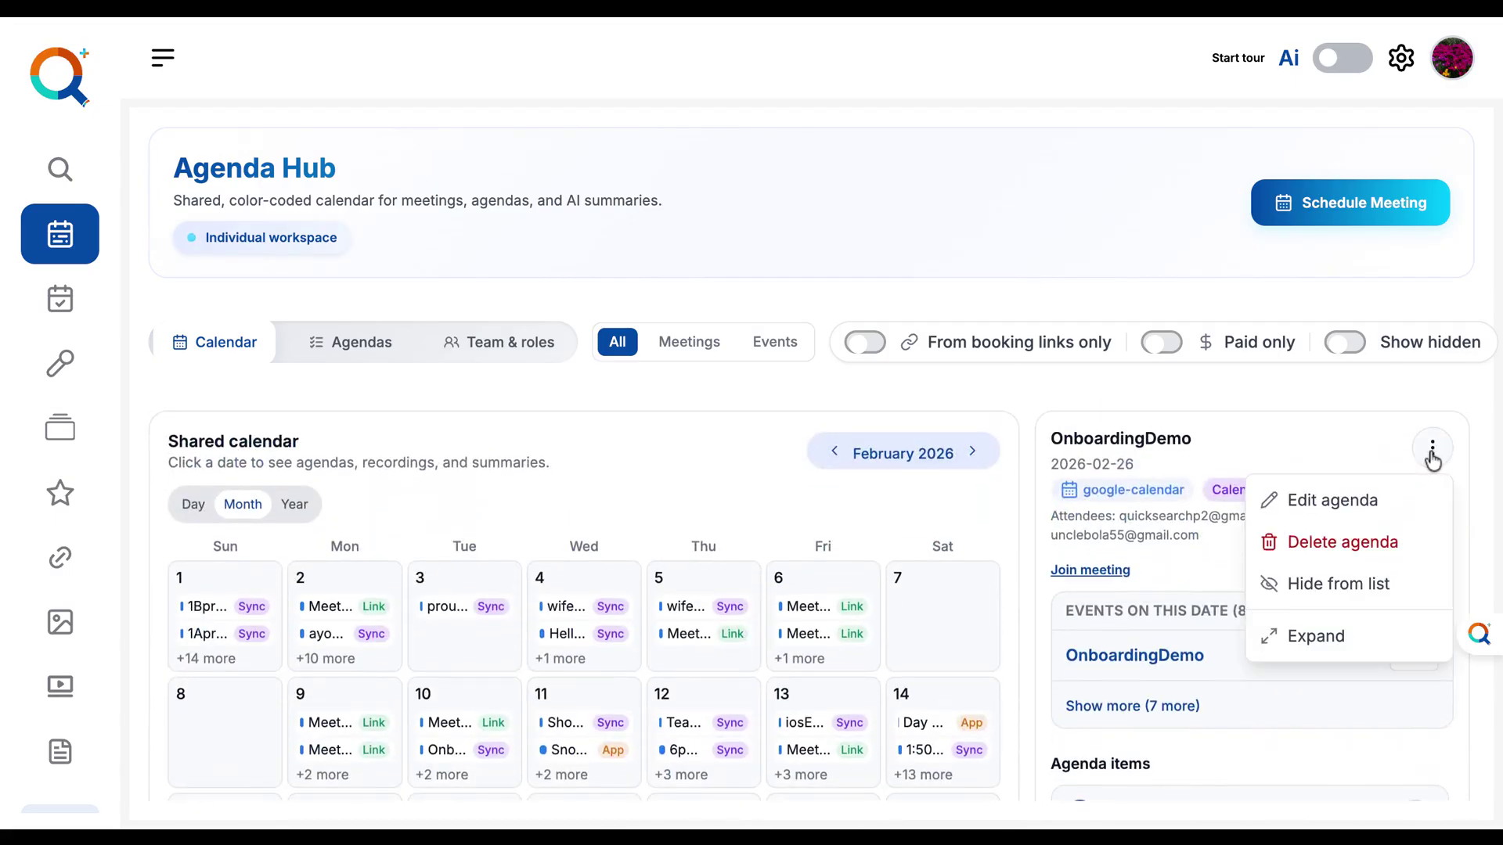
{"action": "left_click", "coordinate": [1375, 640]}
{"action": "scroll", "coordinate": [882, 638], "scroll_direction": "down", "scroll_amount": 10}
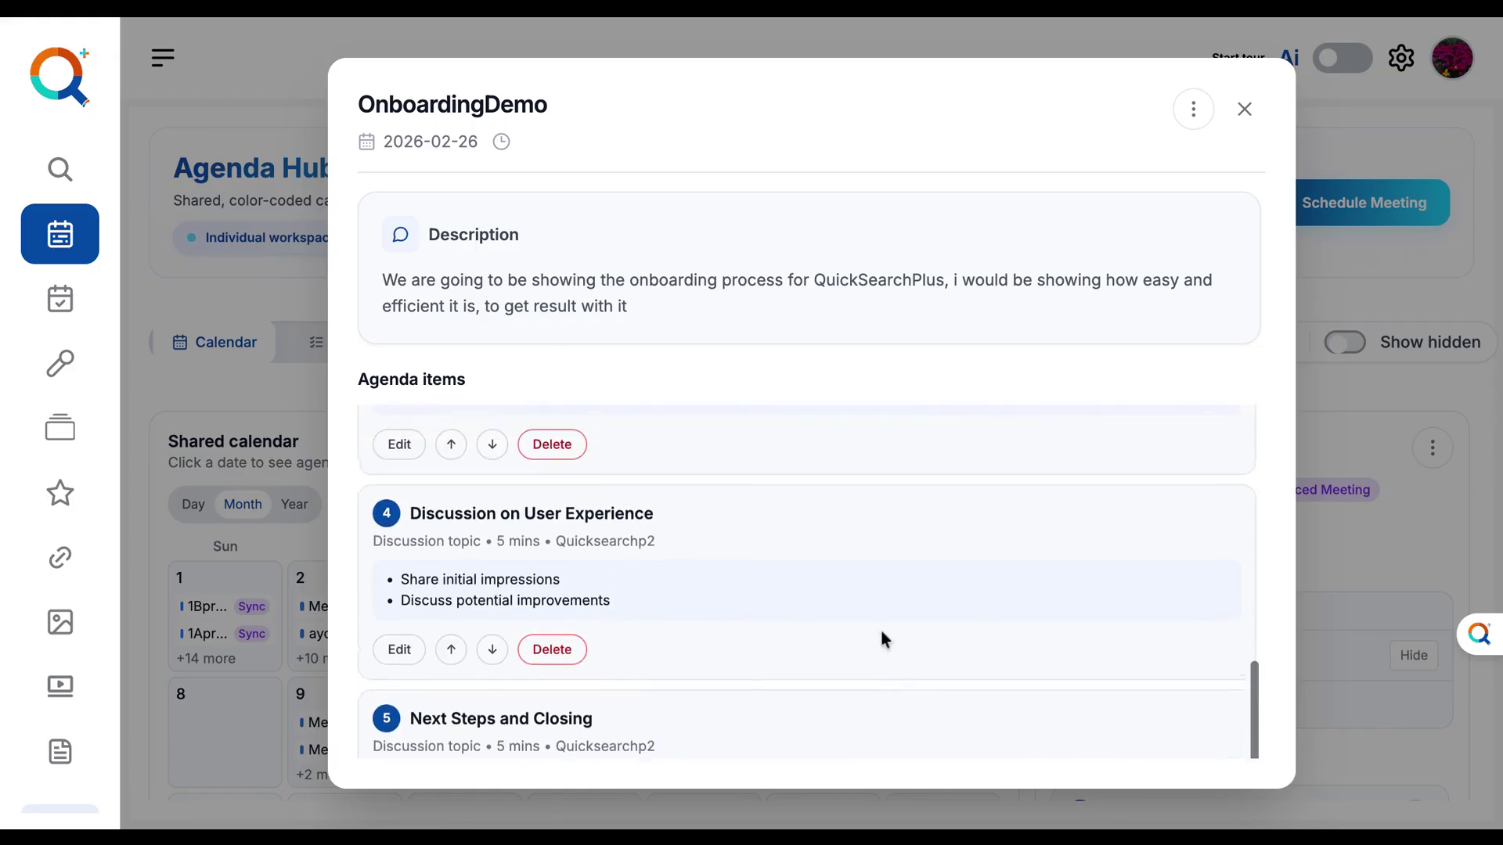
{"action": "scroll", "coordinate": [880, 629], "scroll_direction": "up", "scroll_amount": 1}
{"action": "left_click", "coordinate": [1245, 109]}
{"action": "scroll", "coordinate": [932, 612], "scroll_direction": "down", "scroll_amount": 3}
{"action": "scroll", "coordinate": [931, 612], "scroll_direction": "down", "scroll_amount": 1}
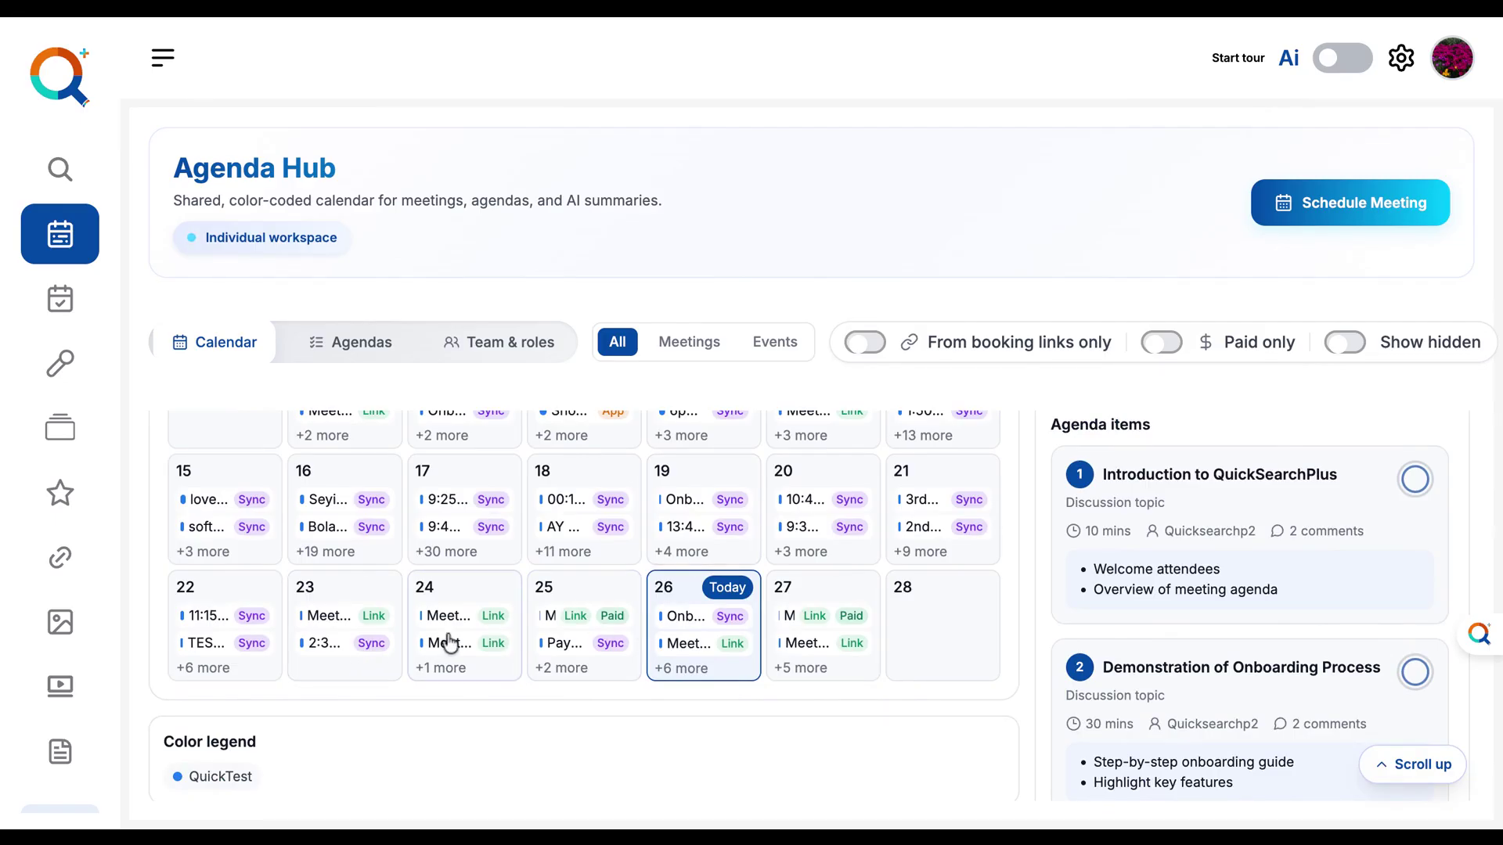
{"action": "scroll", "coordinate": [449, 642], "scroll_direction": "up", "scroll_amount": 2}
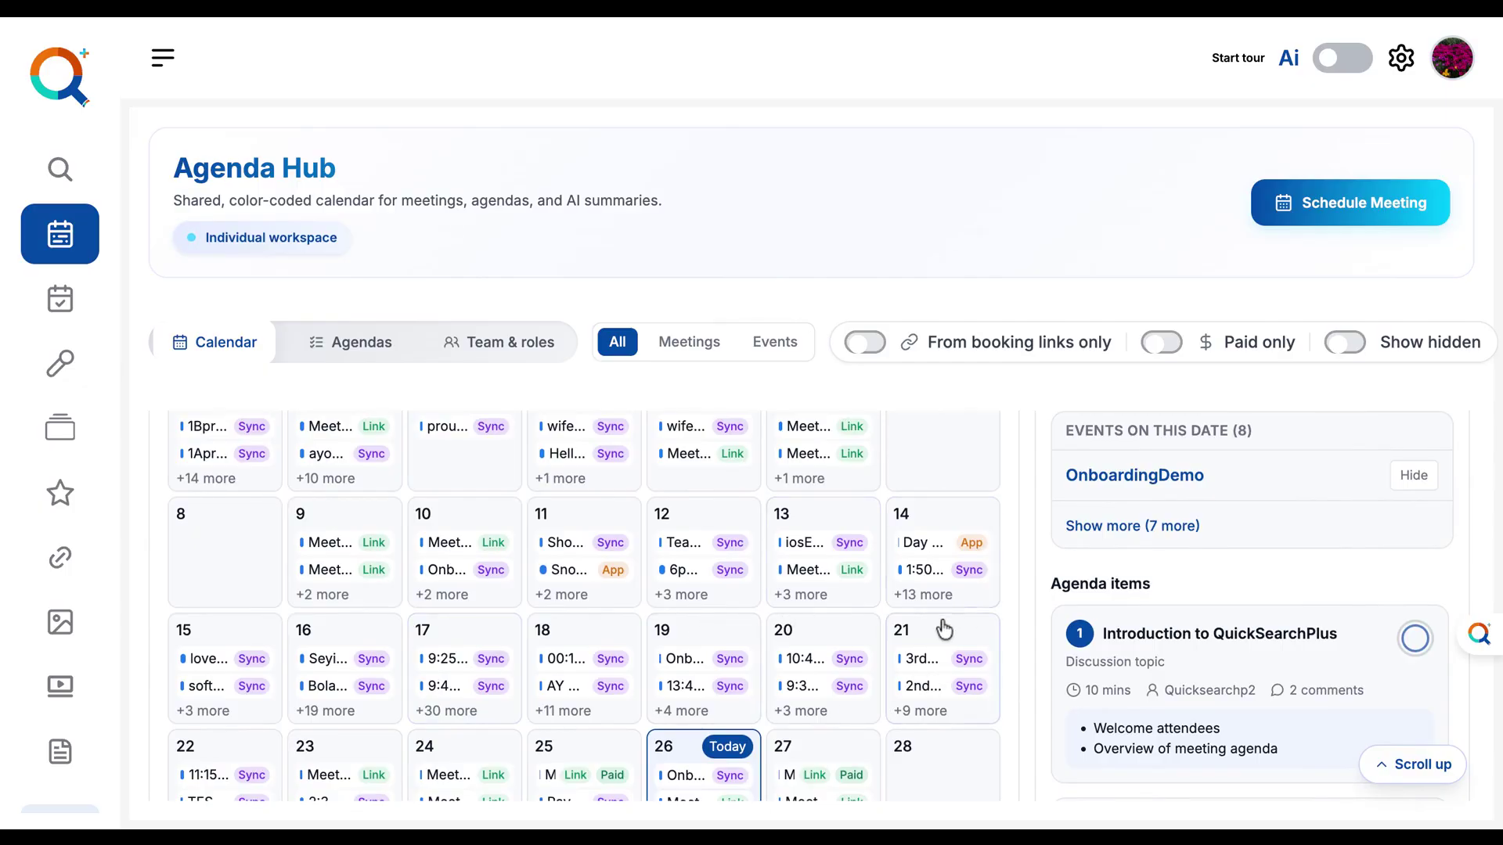
{"action": "left_click", "coordinate": [662, 693]}
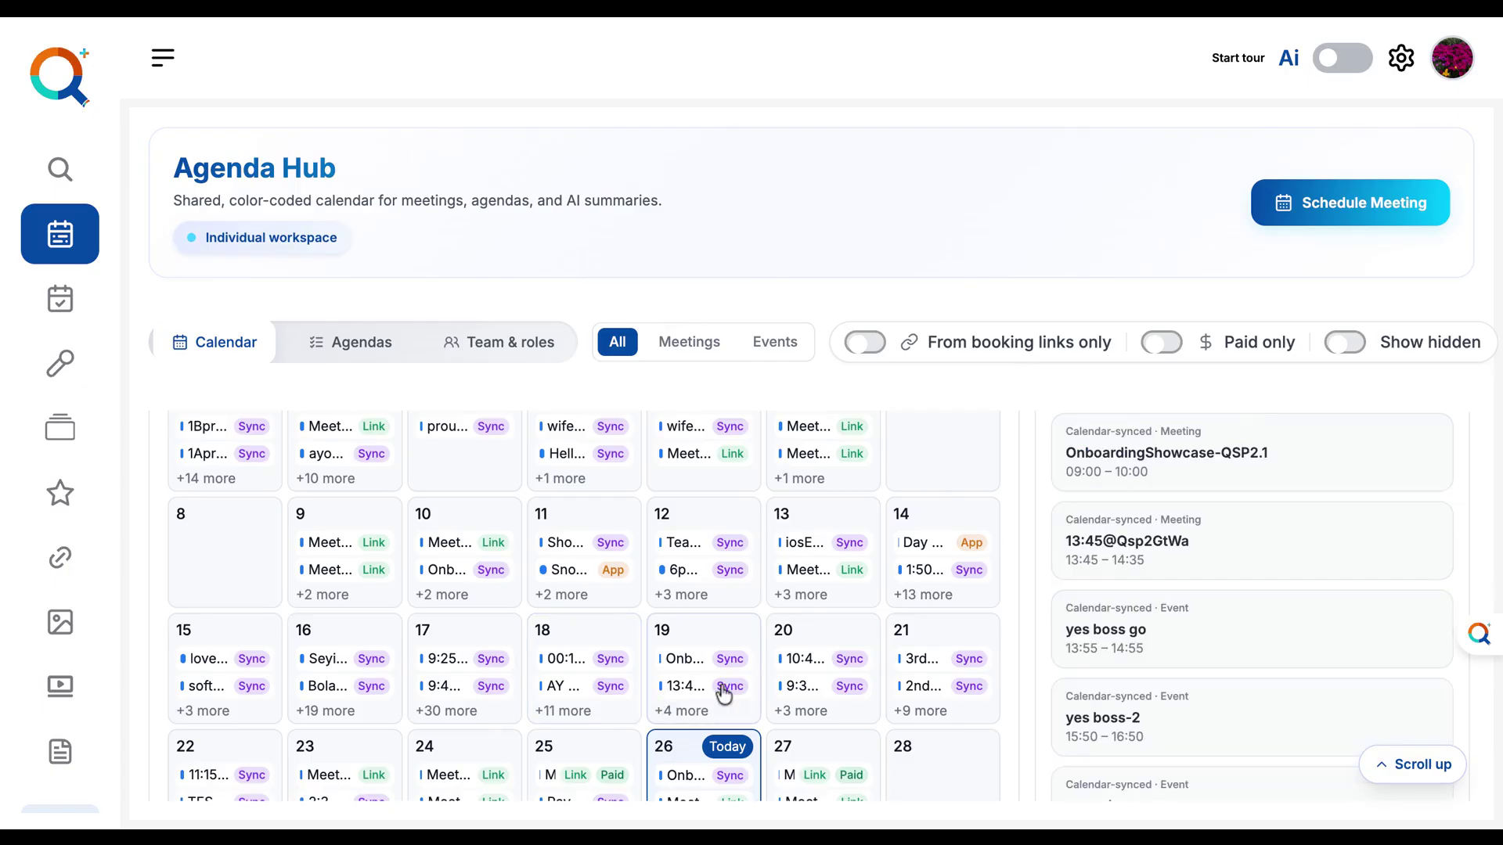
- Open the OnboardingShowcase-QSP2.1 meeting and expand it into full view
{"action": "left_click", "coordinate": [1176, 473]}
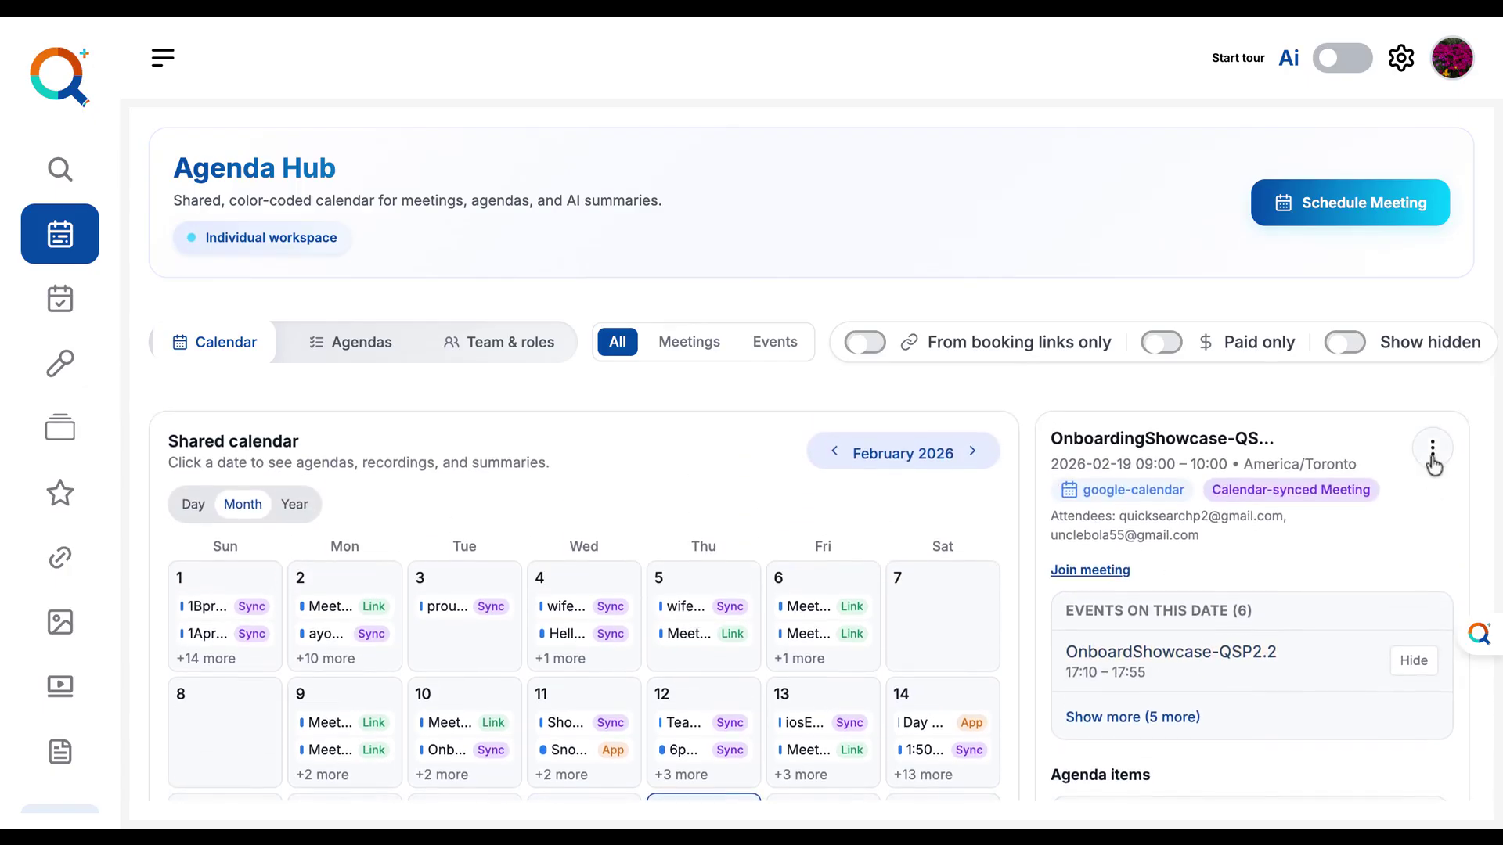
{"action": "left_click", "coordinate": [1432, 461]}
{"action": "left_click", "coordinate": [1351, 645]}
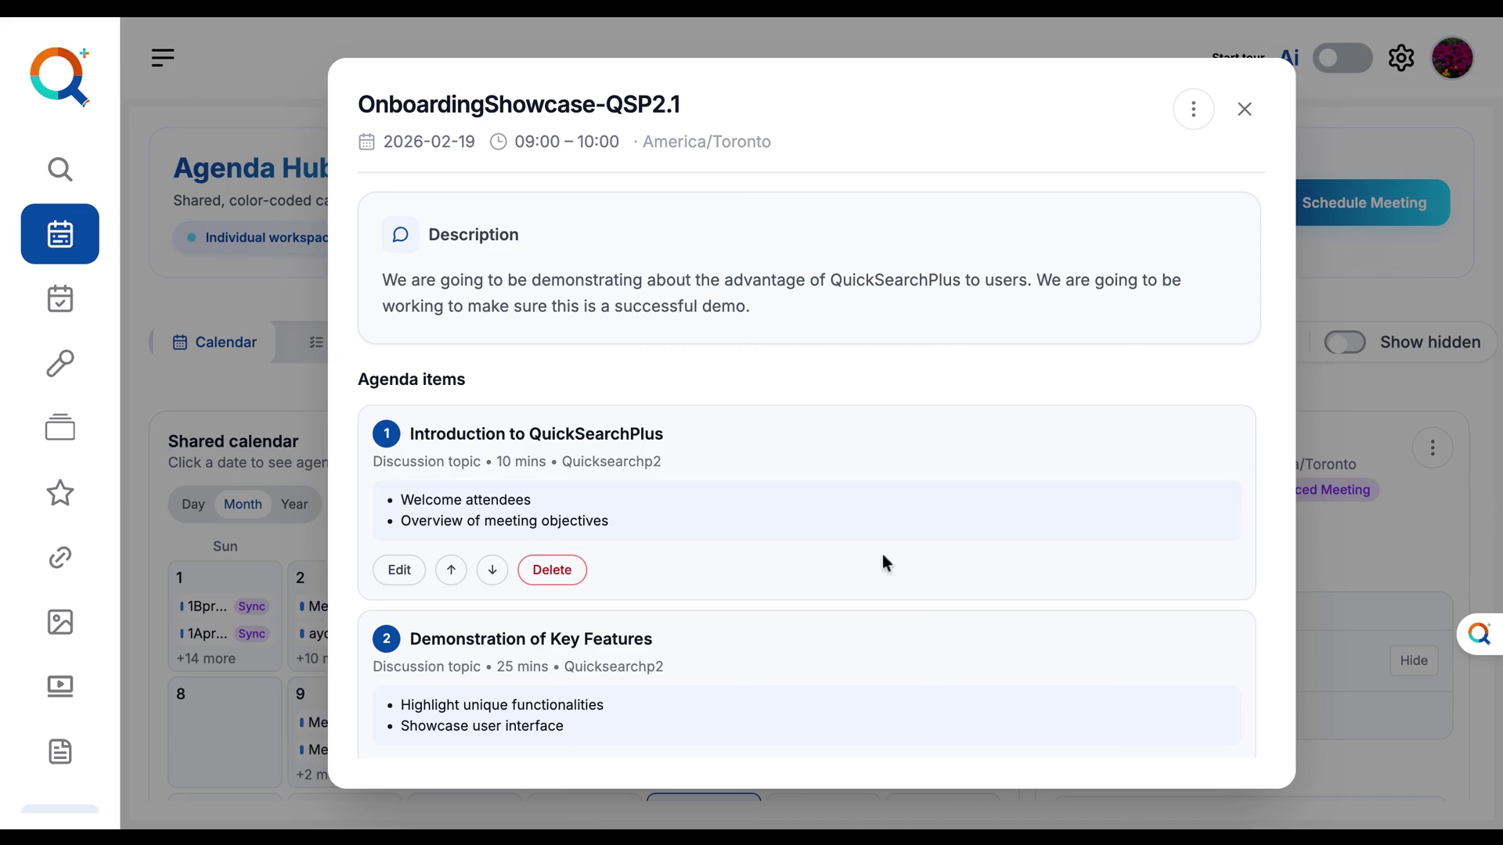
- Hide the timeline and highlight reels, then scroll to the summary's Next steps
{"action": "scroll", "coordinate": [881, 554], "scroll_direction": "down", "scroll_amount": 15}
{"action": "scroll", "coordinate": [622, 544], "scroll_direction": "up", "scroll_amount": 10}
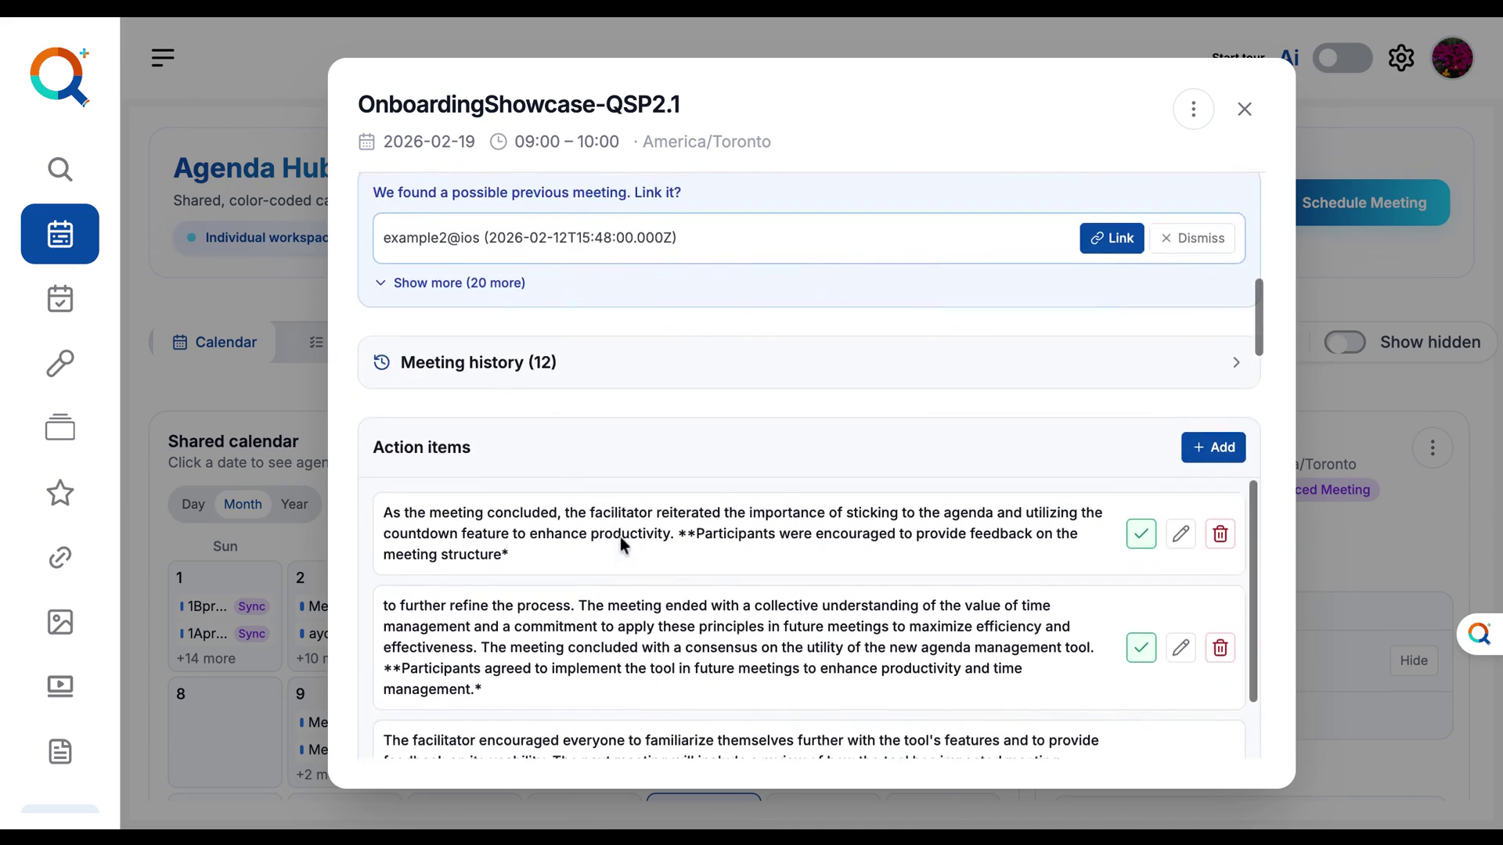
{"action": "scroll", "coordinate": [622, 544], "scroll_direction": "up", "scroll_amount": 1}
{"action": "scroll", "coordinate": [580, 624], "scroll_direction": "down", "scroll_amount": 1}
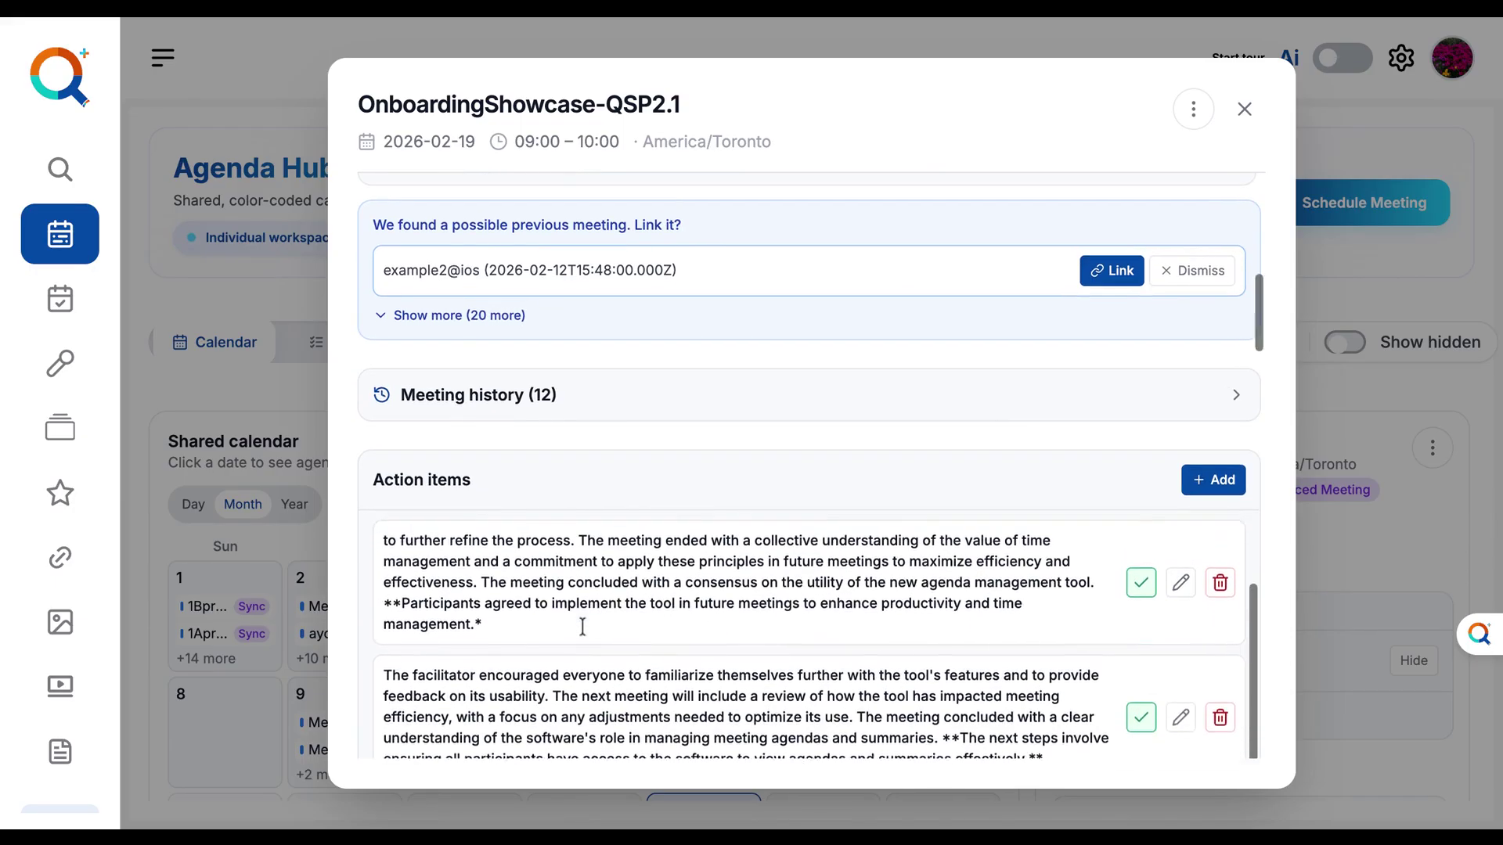
{"action": "scroll", "coordinate": [582, 626], "scroll_direction": "down", "scroll_amount": 5}
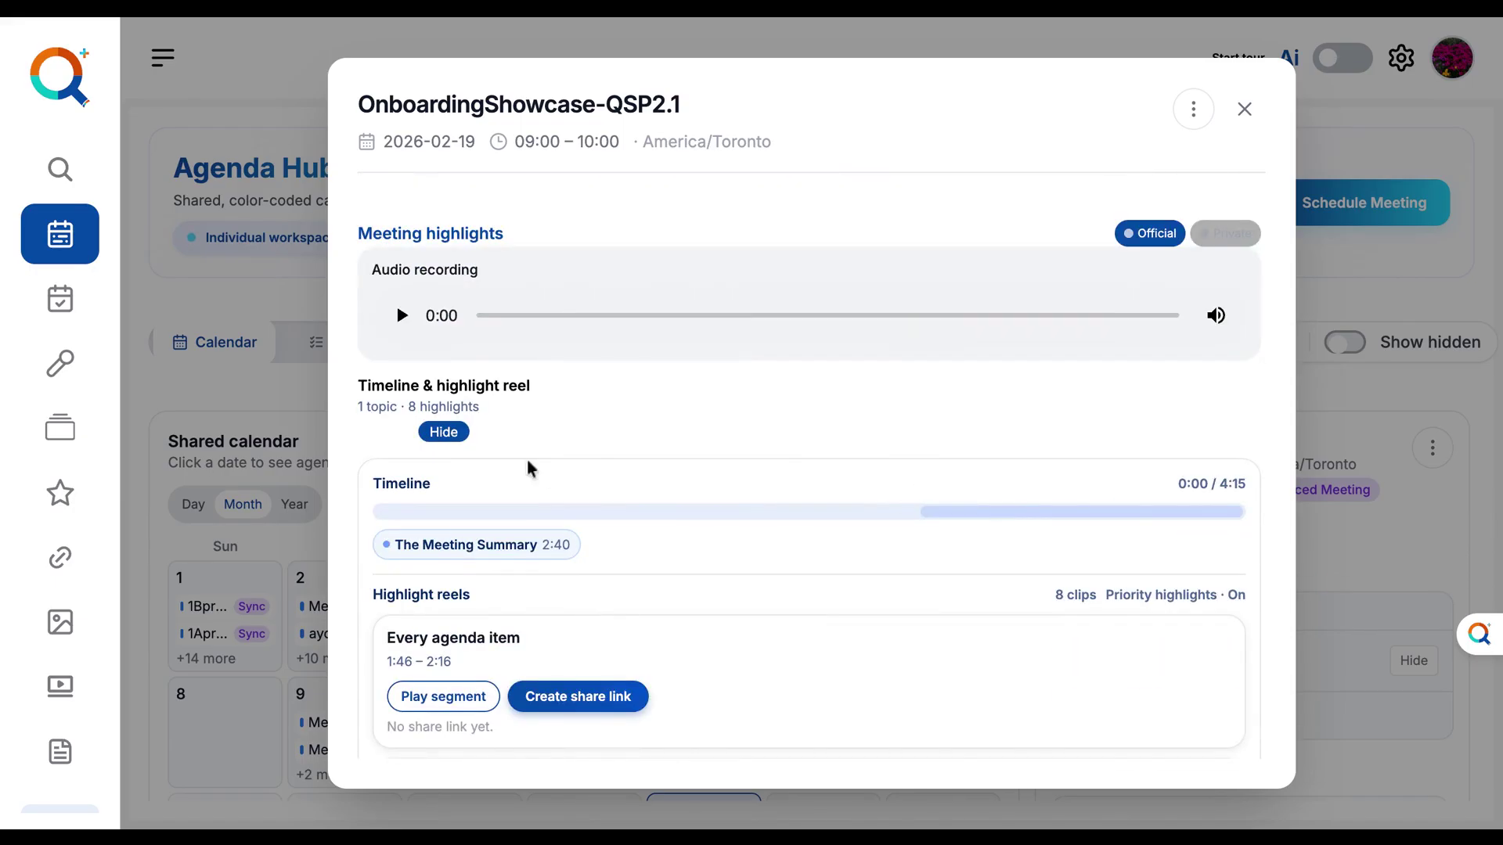
{"action": "left_click", "coordinate": [443, 432]}
{"action": "scroll", "coordinate": [615, 470], "scroll_direction": "down", "scroll_amount": 10}
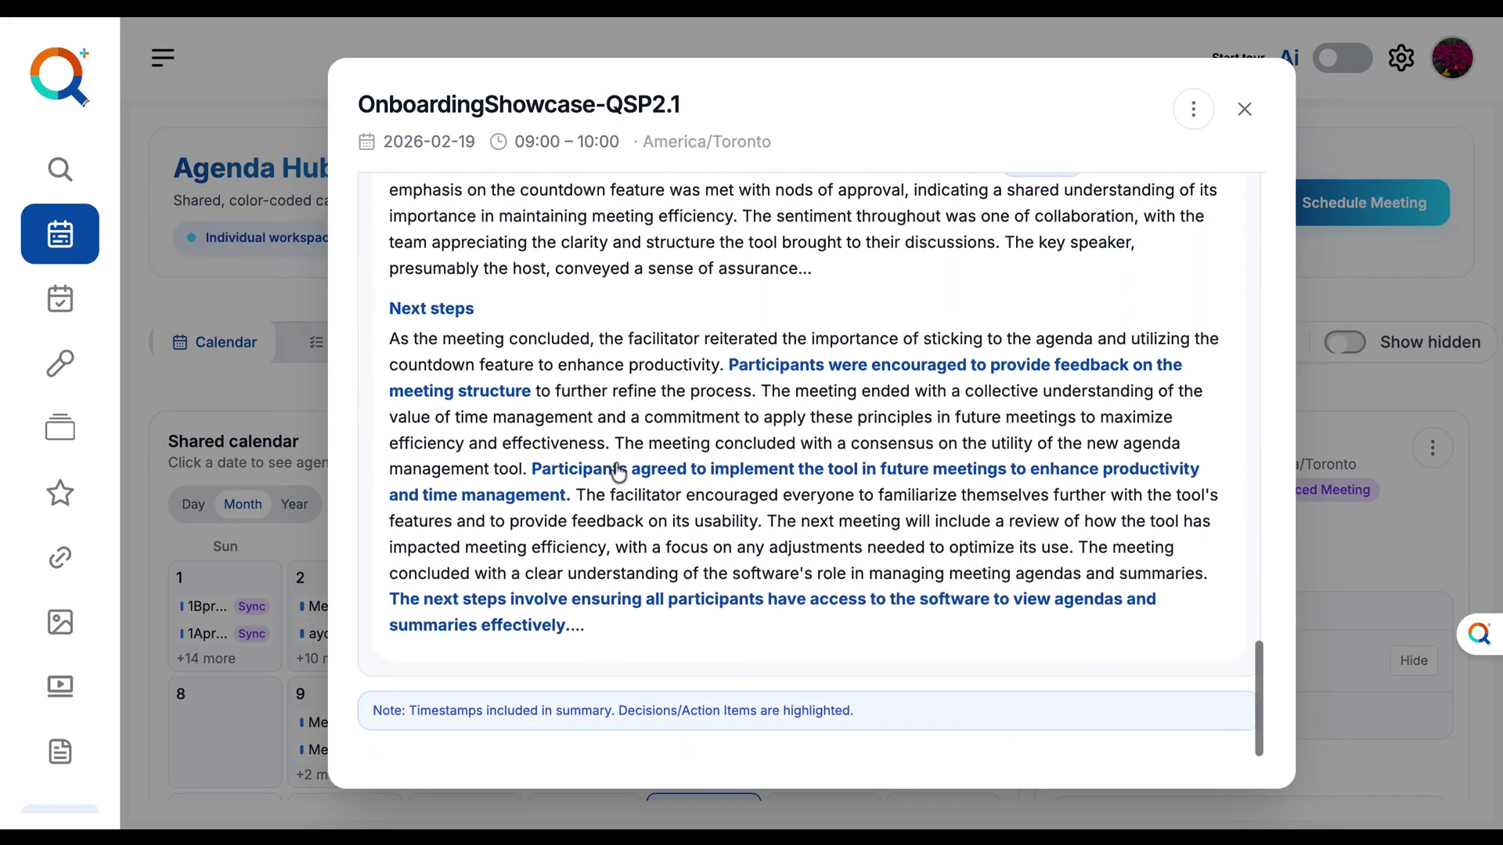